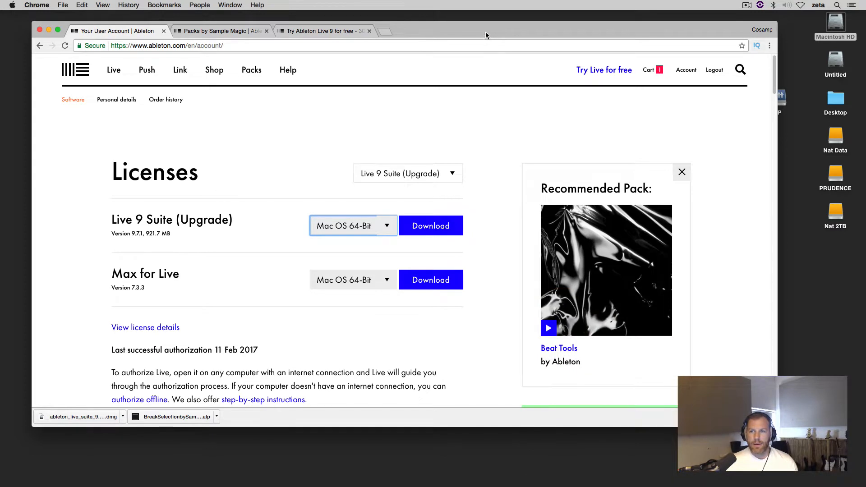
View the Try Live 9 Suite free trial page, then return to the account's Licenses page.
{"action": "left_click_drag", "start_coordinate": [486, 31], "coordinate": [498, 34]}
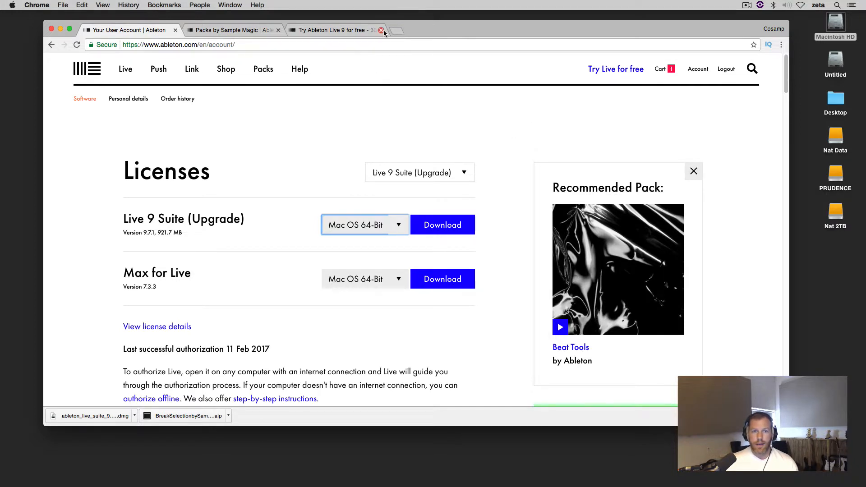
{"action": "left_click", "coordinate": [326, 30]}
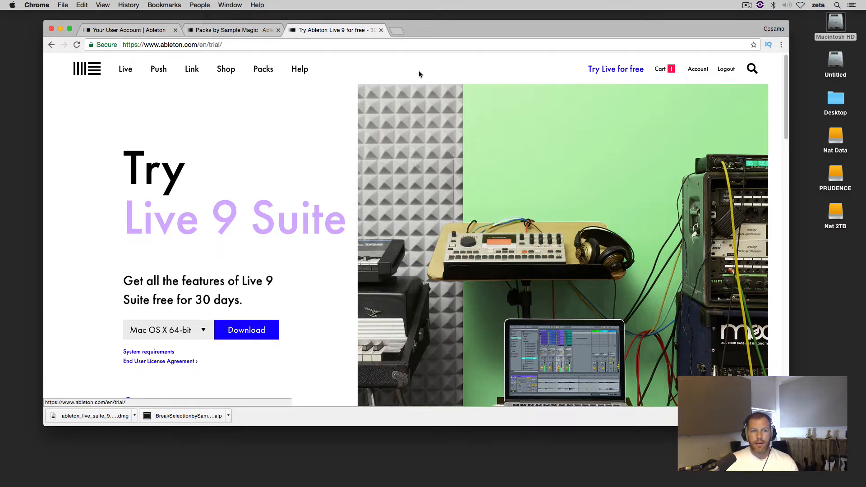
{"action": "left_click", "coordinate": [618, 70]}
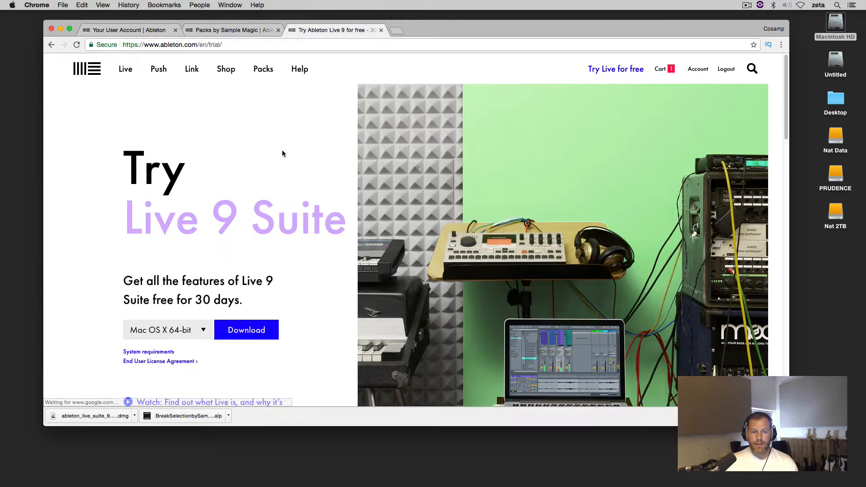
{"action": "left_click", "coordinate": [234, 31]}
{"action": "left_click", "coordinate": [145, 31]}
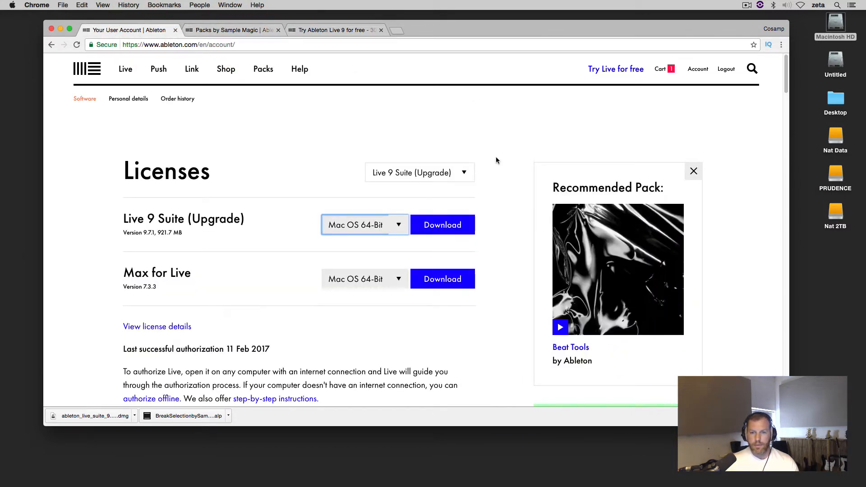
Examine the operating system versions offered for the Live 9 Suite (Upgrade) download.
{"action": "left_click", "coordinate": [399, 226]}
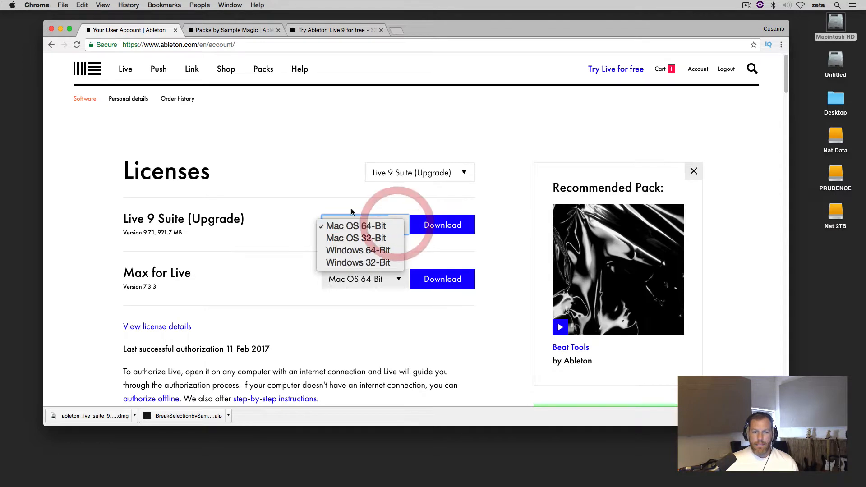
{"action": "left_click", "coordinate": [294, 172]}
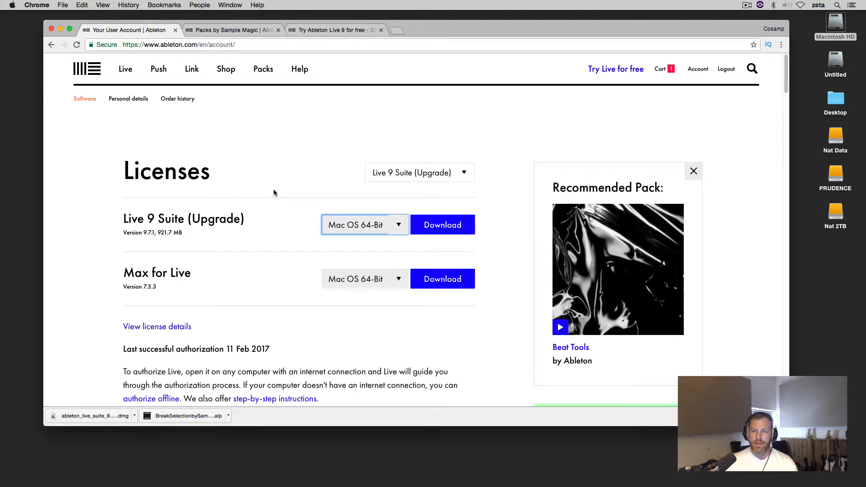
{"action": "left_click", "coordinate": [391, 226]}
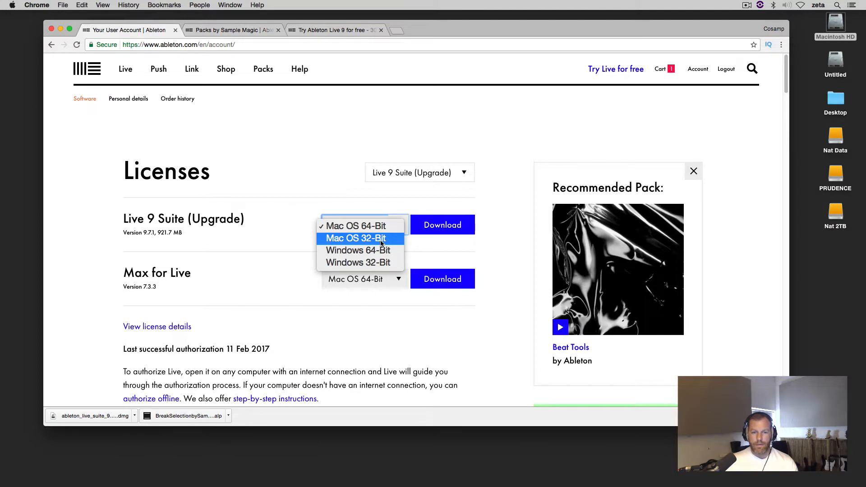
{"action": "left_click", "coordinate": [325, 179]}
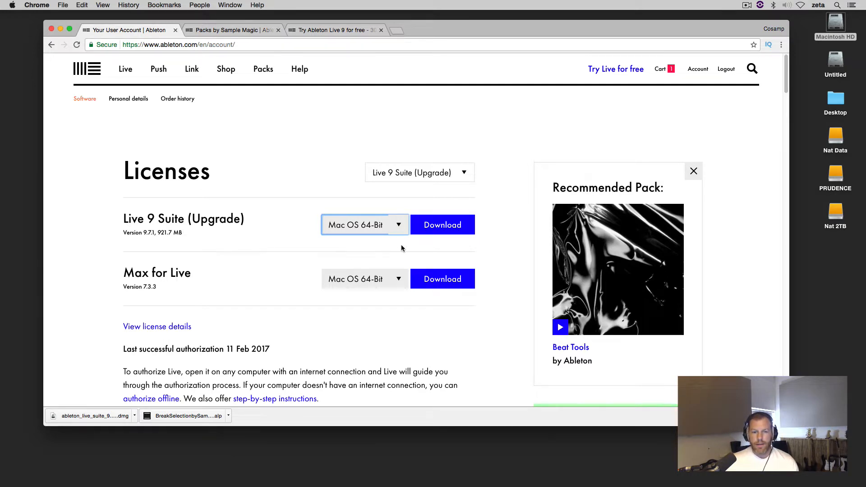
Try the Mac OS 32-Bit version for the Live 9 Suite download and switch back to Mac OS 64-Bit.
{"action": "left_click", "coordinate": [383, 224]}
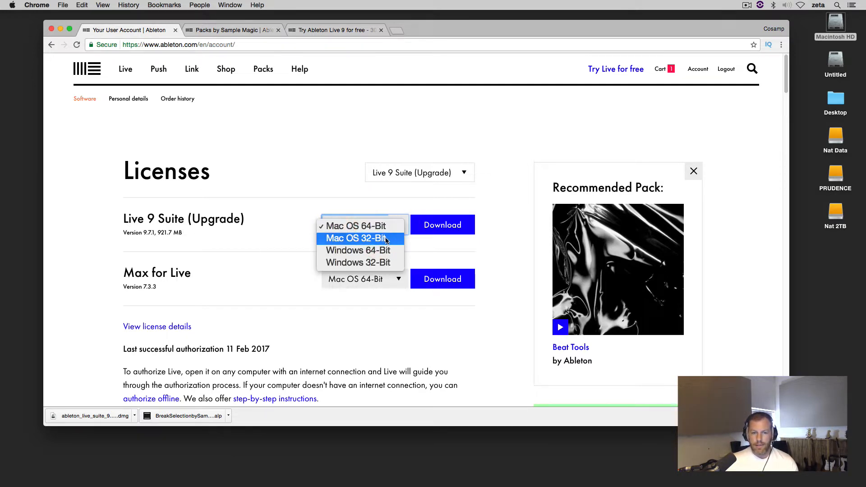
{"action": "left_click", "coordinate": [386, 239]}
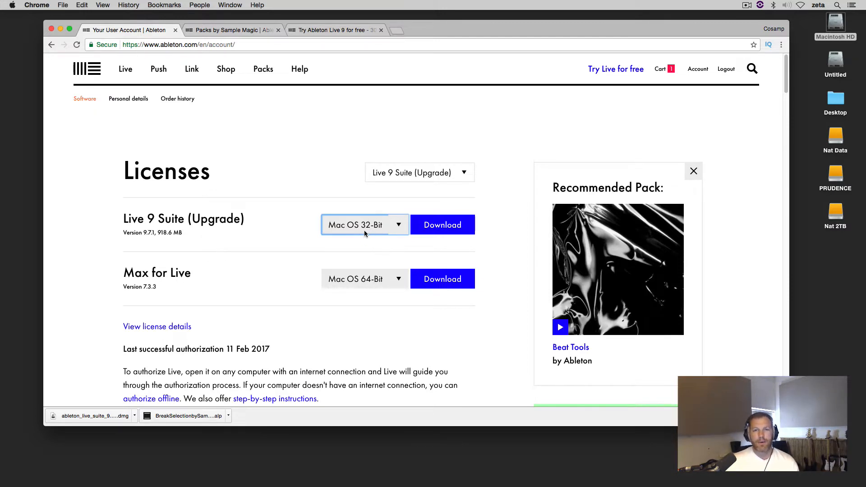
{"action": "left_click", "coordinate": [382, 231]}
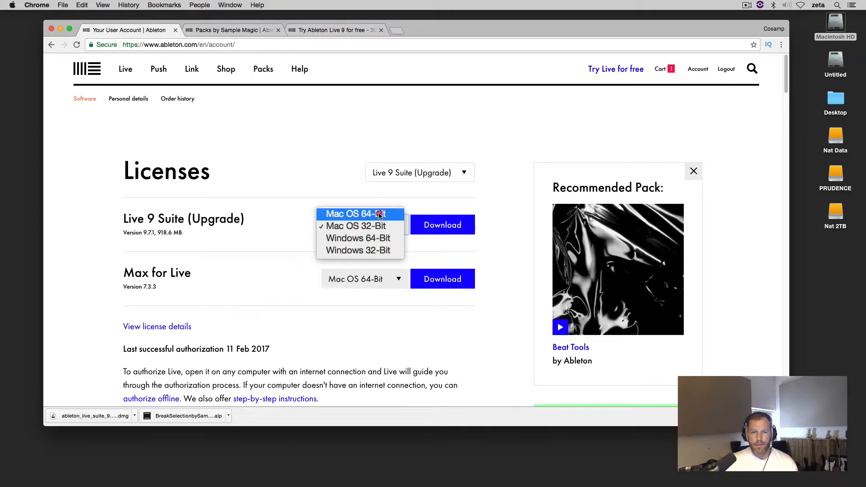
{"action": "left_click", "coordinate": [374, 214]}
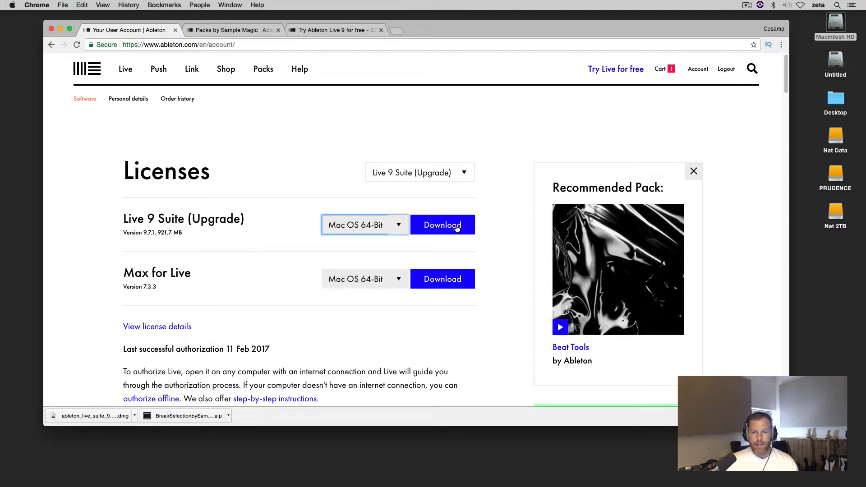
Install Ableton Live 9 Suite into the Applications folder from the downloaded disk image, agreeing to its license.
{"action": "left_click", "coordinate": [87, 417]}
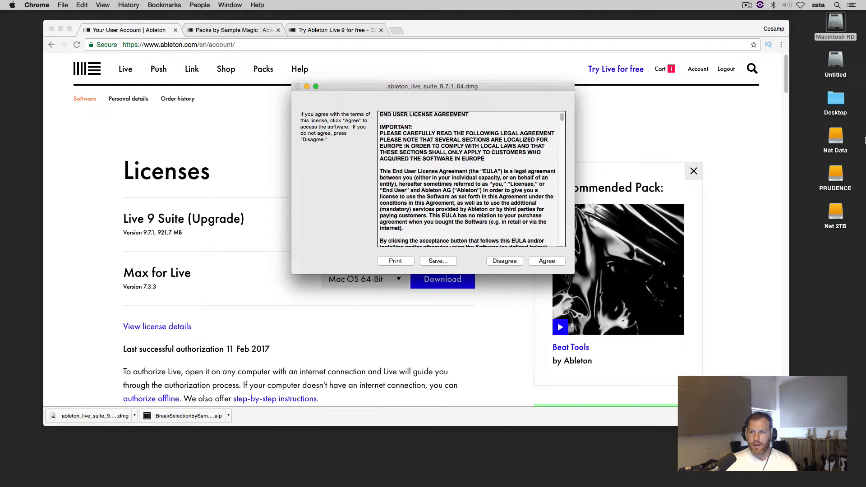
{"action": "left_click", "coordinate": [546, 261]}
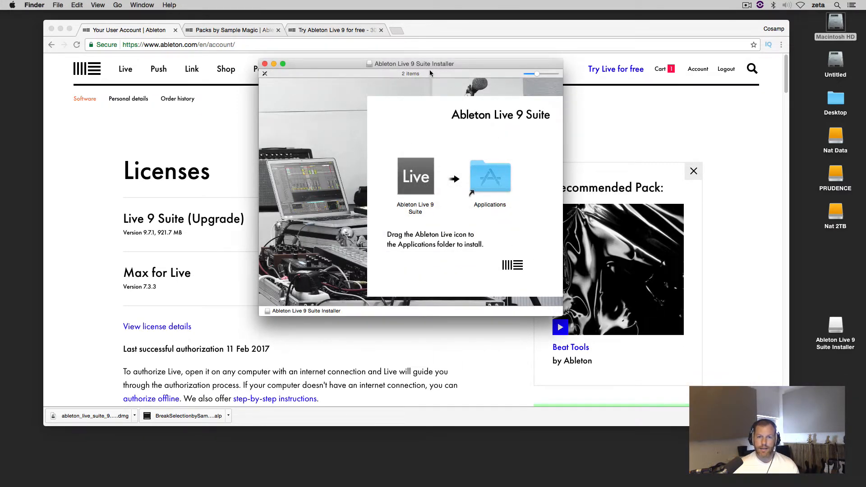
{"action": "left_click_drag", "start_coordinate": [436, 64], "coordinate": [463, 54]}
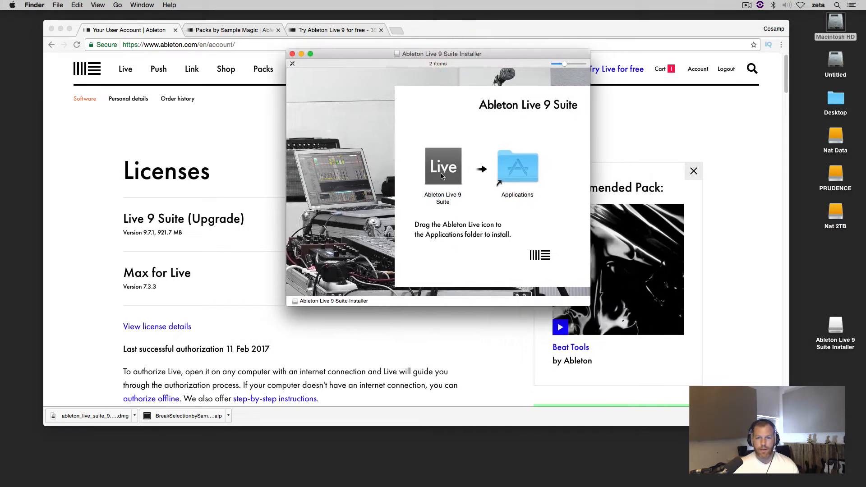
{"action": "left_click_drag", "start_coordinate": [437, 167], "coordinate": [522, 172]}
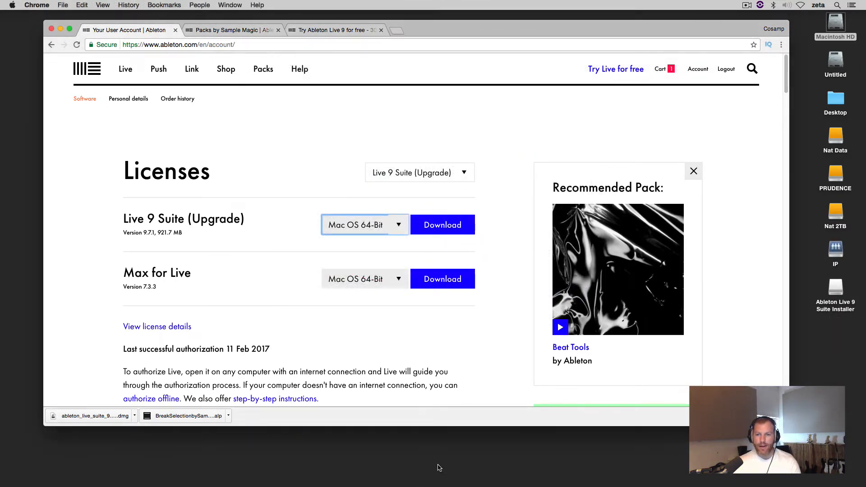
Add Ableton Live 9 Suite from the Applications folder on Macintosh HD to the Dock and launch it.
{"action": "double_click", "coordinate": [836, 22]}
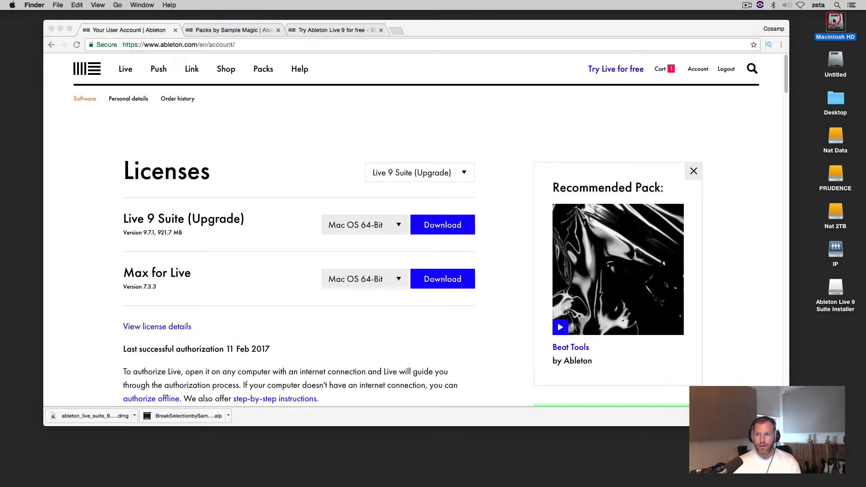
{"action": "left_click", "coordinate": [491, 86]}
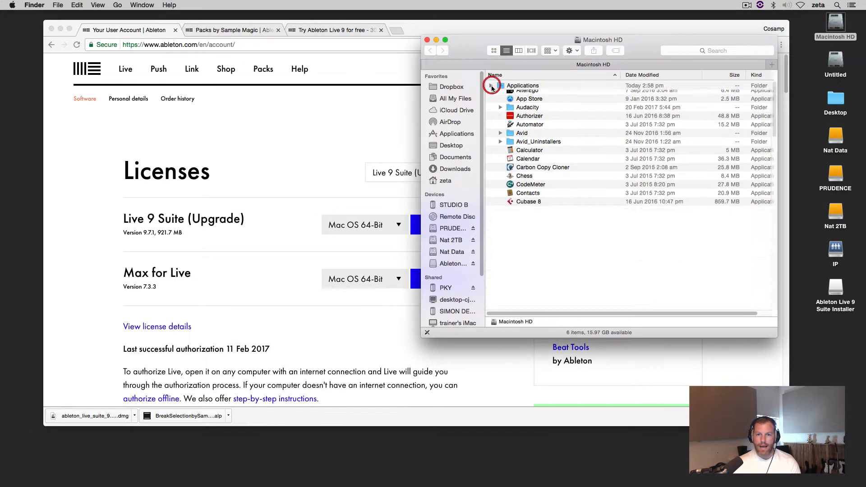
{"action": "left_click", "coordinate": [491, 86]}
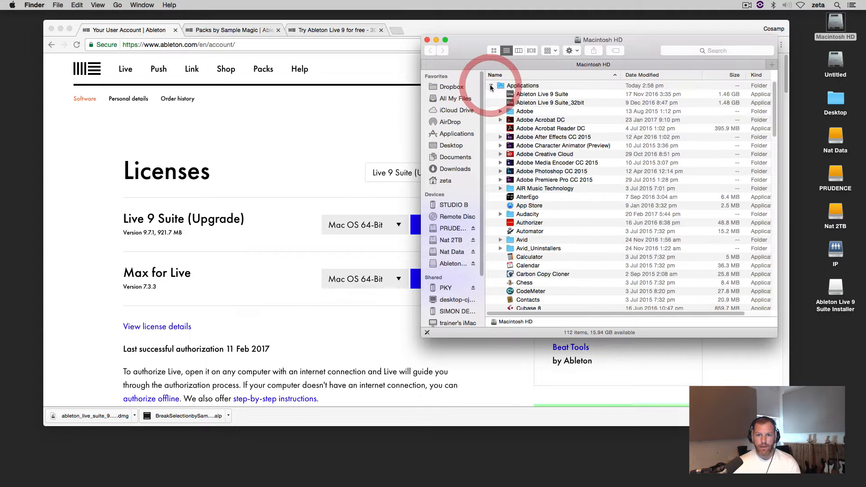
{"action": "left_click", "coordinate": [537, 96]}
{"action": "left_click_drag", "start_coordinate": [537, 95], "coordinate": [429, 475]}
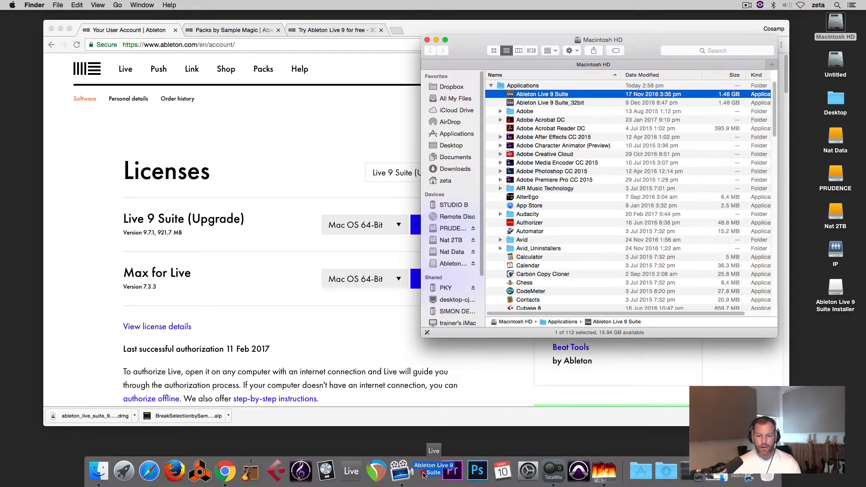
{"action": "left_click", "coordinate": [426, 472]}
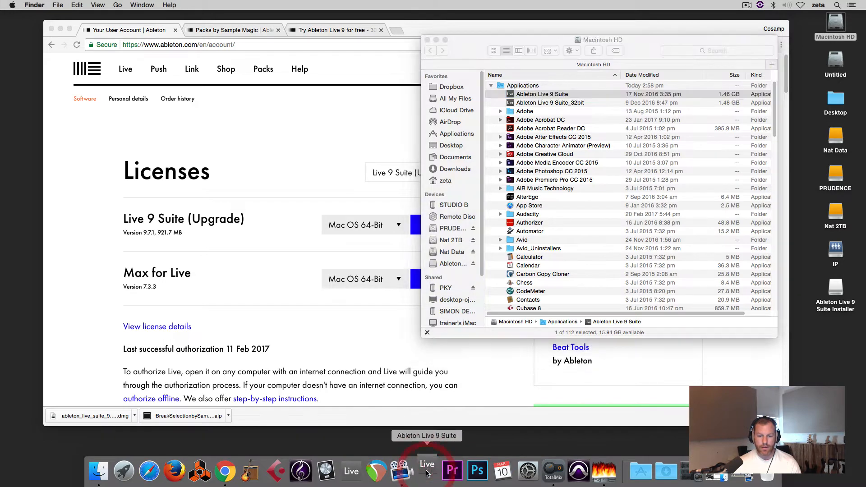
{"action": "left_click", "coordinate": [437, 40]}
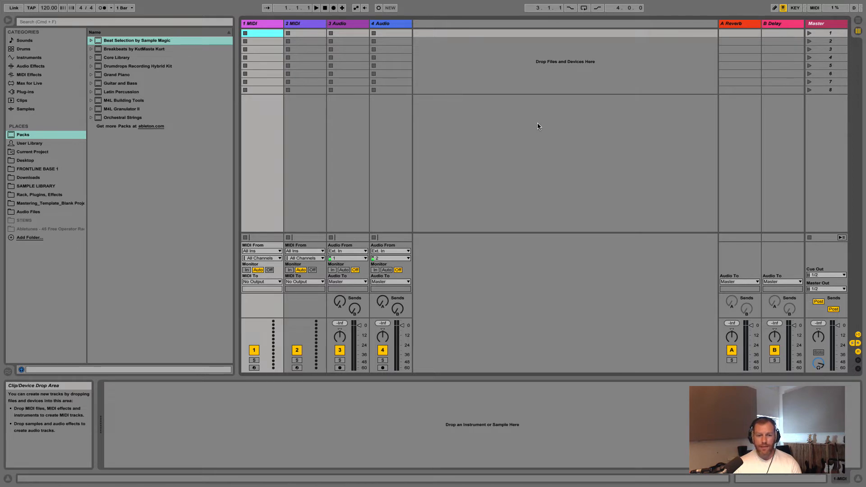
Open Live's preferences and display the audio settings.
{"action": "mouse_move", "coordinate": [145, 2]}
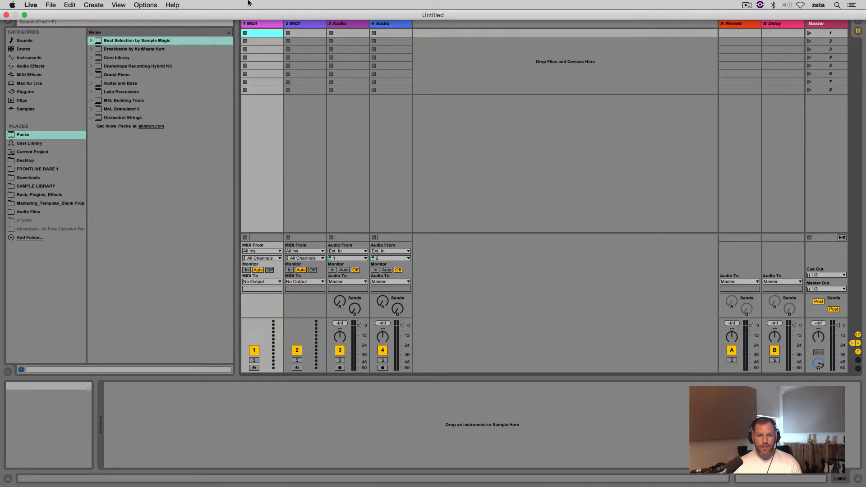
{"action": "left_click", "coordinate": [33, 5]}
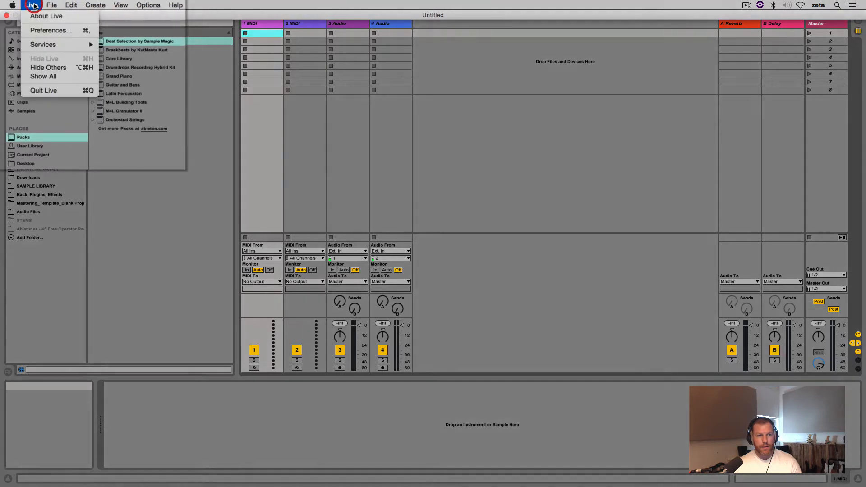
{"action": "left_click", "coordinate": [47, 32]}
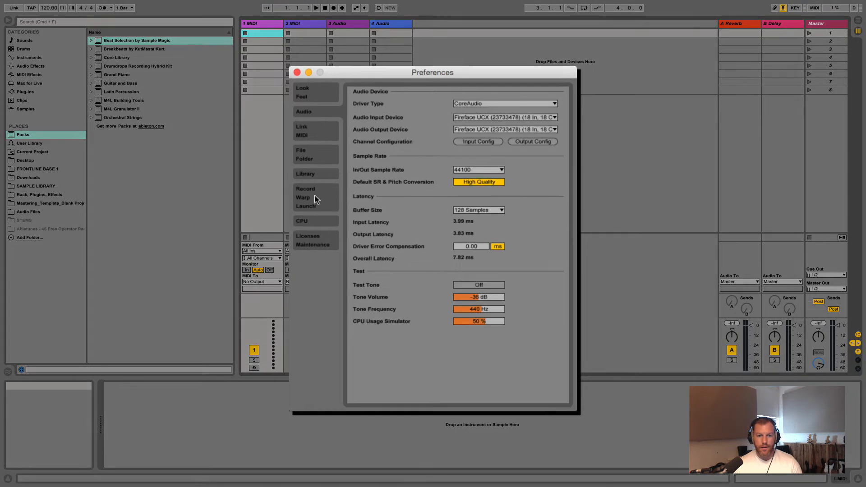
{"action": "left_click", "coordinate": [324, 120]}
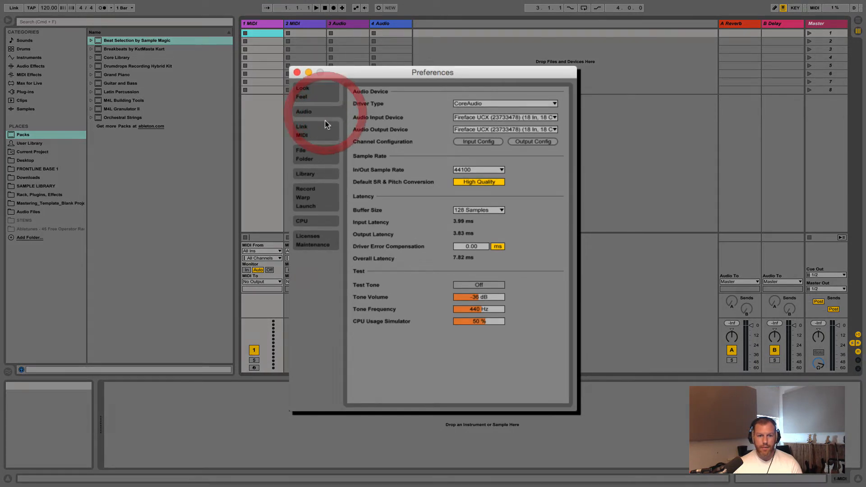
{"action": "left_click", "coordinate": [324, 114]}
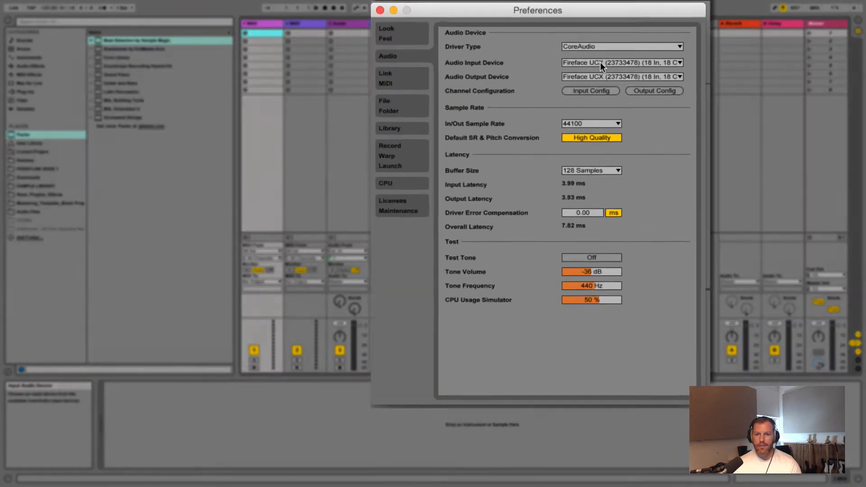
Examine the devices available for audio input and audio output.
{"action": "left_click", "coordinate": [603, 63]}
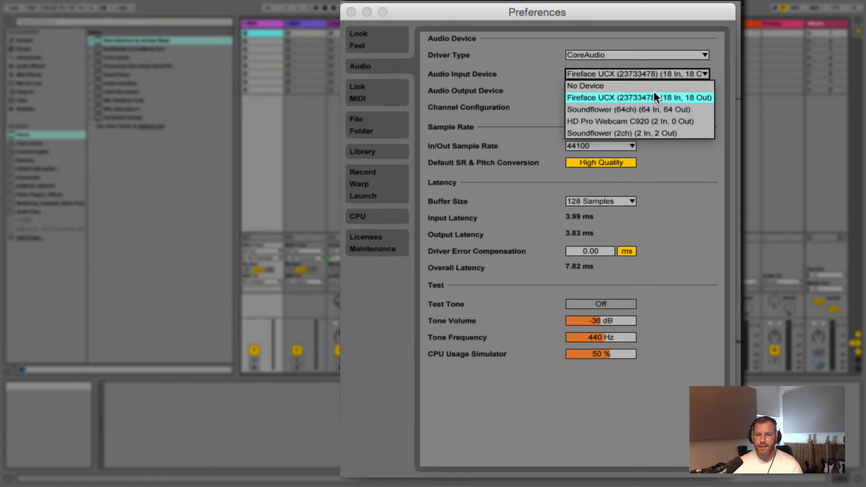
{"action": "left_click", "coordinate": [557, 76]}
{"action": "left_click", "coordinate": [578, 91]}
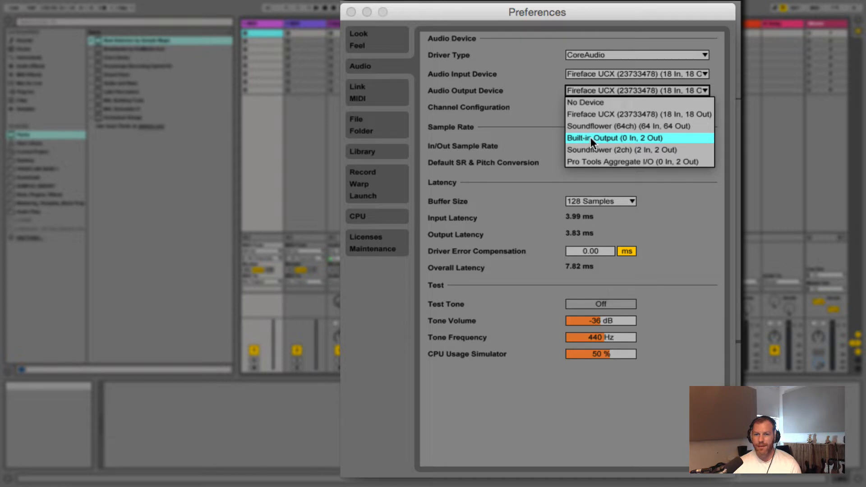
{"action": "left_click", "coordinate": [541, 75]}
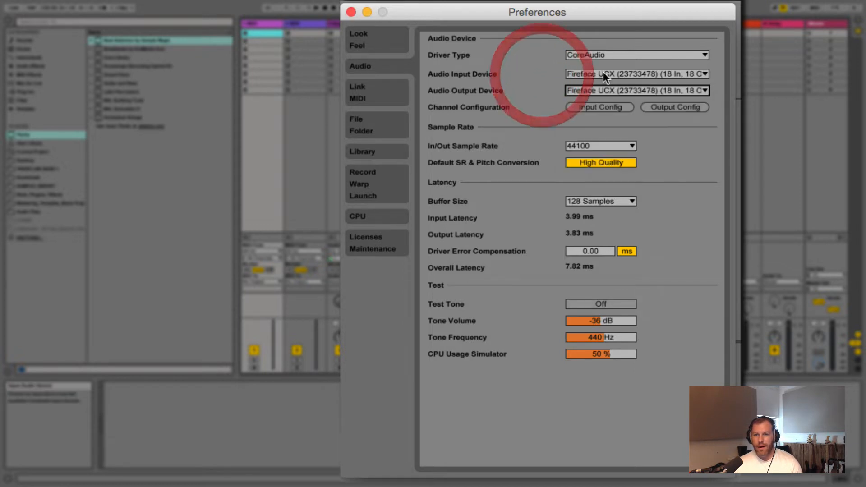
{"action": "left_click", "coordinate": [628, 74]}
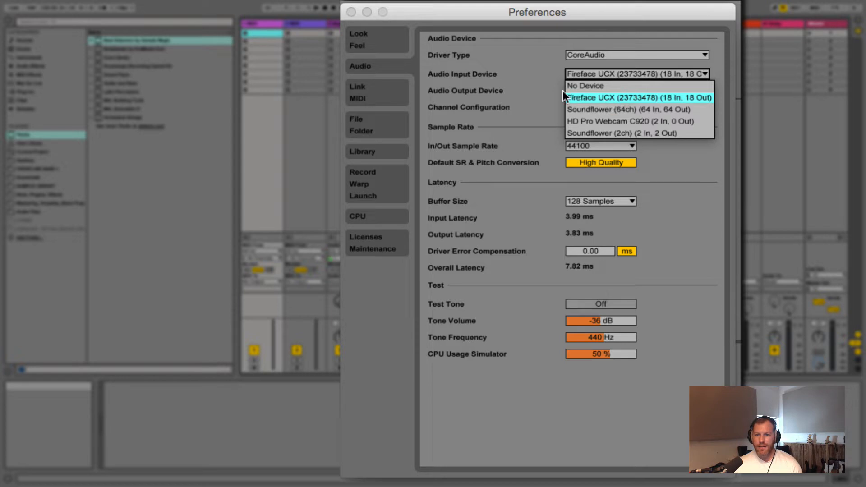
{"action": "left_click", "coordinate": [538, 83]}
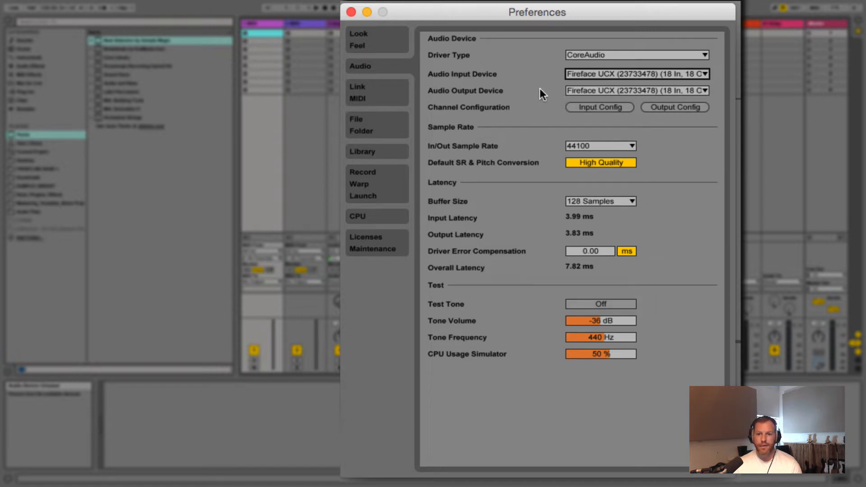
Select the Fireface UCX (18 In, 18 Out) as the audio input device.
{"action": "left_click", "coordinate": [584, 77]}
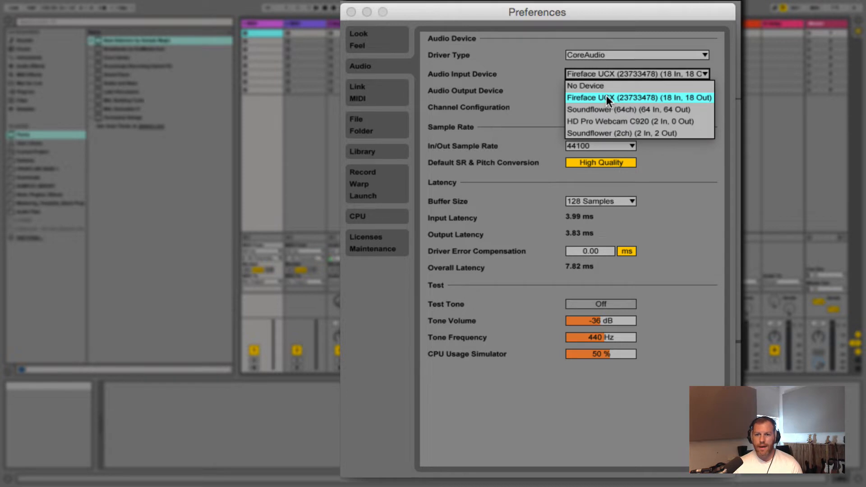
{"action": "left_click", "coordinate": [606, 96]}
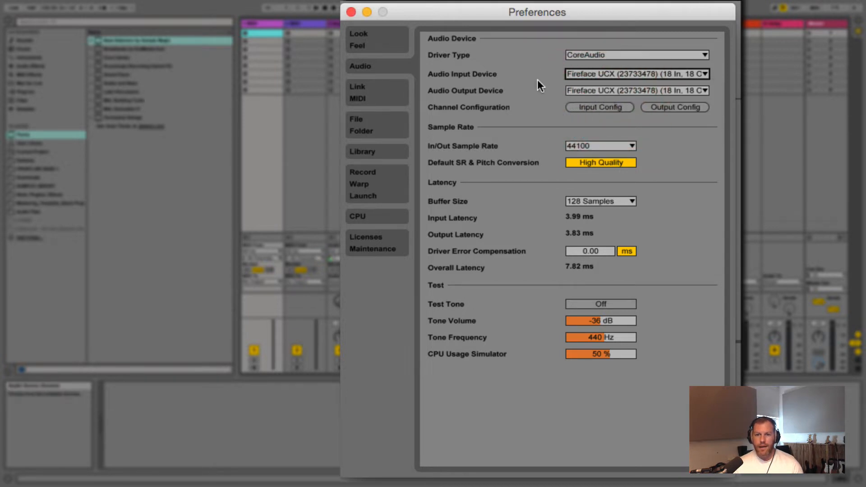
{"action": "left_click", "coordinate": [533, 217]}
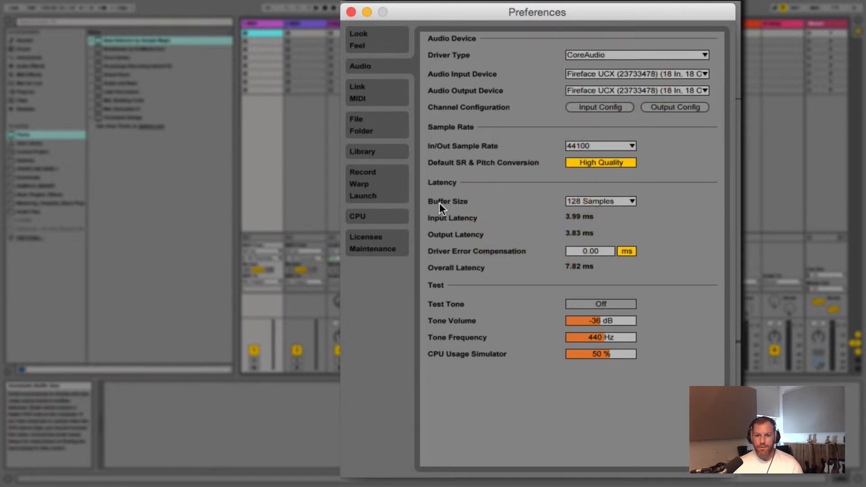
Try audio buffer sizes of 512 and 1024 samples to compare the resulting latency.
{"action": "left_click", "coordinate": [528, 205]}
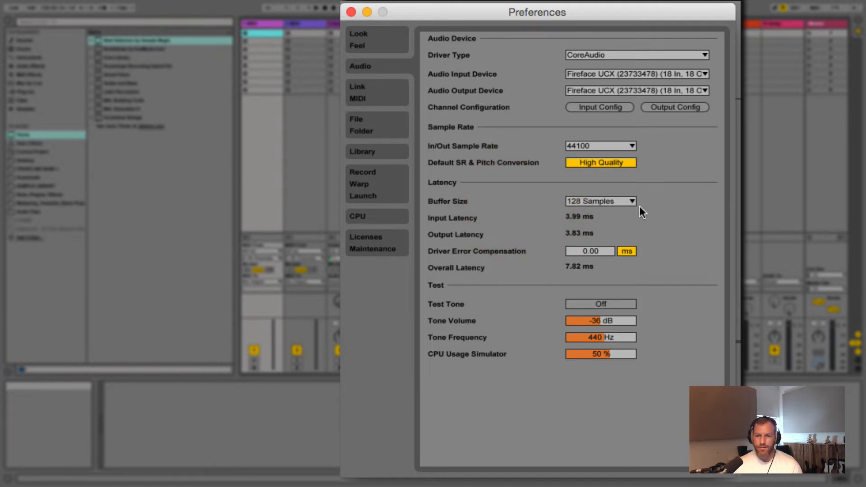
{"action": "left_click", "coordinate": [615, 201]}
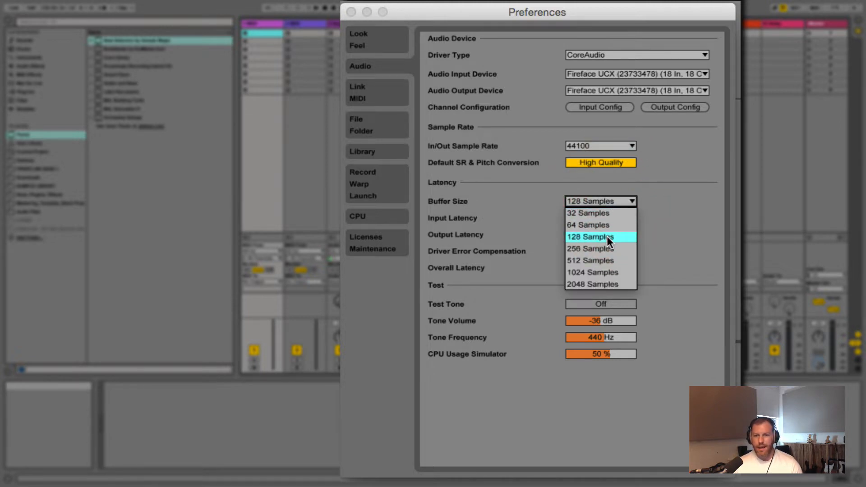
{"action": "left_click", "coordinate": [595, 261]}
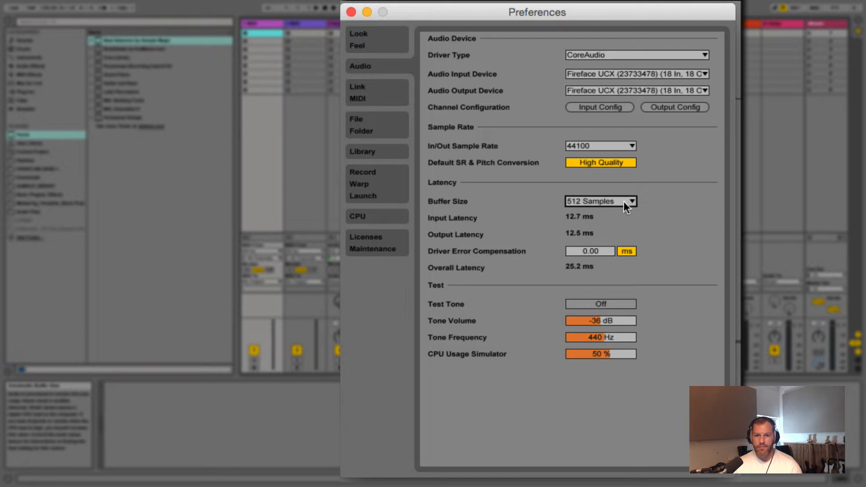
{"action": "left_click", "coordinate": [611, 204]}
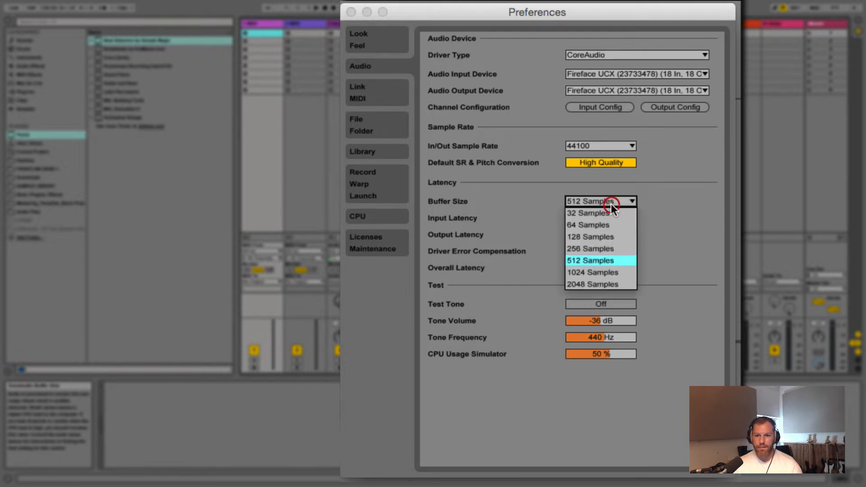
{"action": "left_click", "coordinate": [601, 268]}
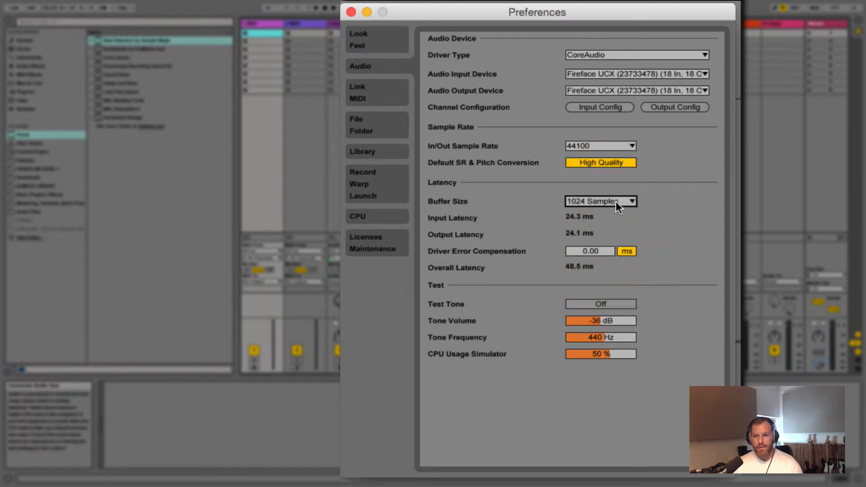
{"action": "left_click", "coordinate": [615, 201]}
{"action": "left_click", "coordinate": [602, 260]}
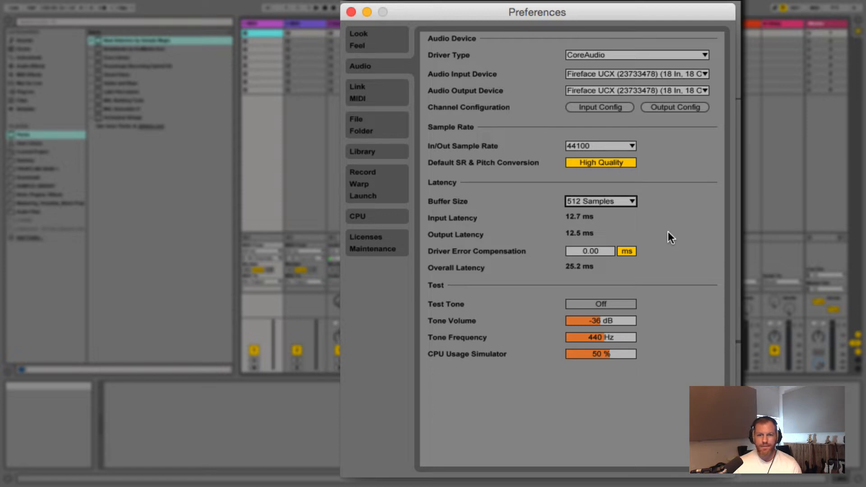
{"action": "left_click", "coordinate": [605, 201]}
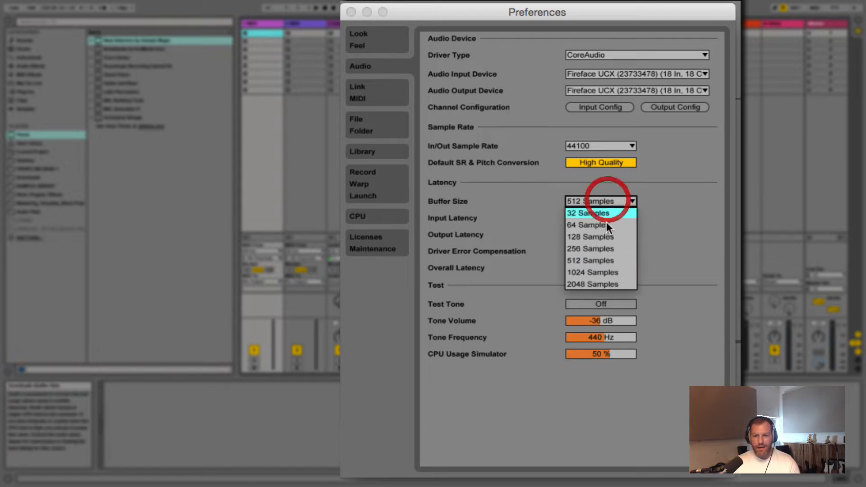
{"action": "left_click", "coordinate": [603, 271]}
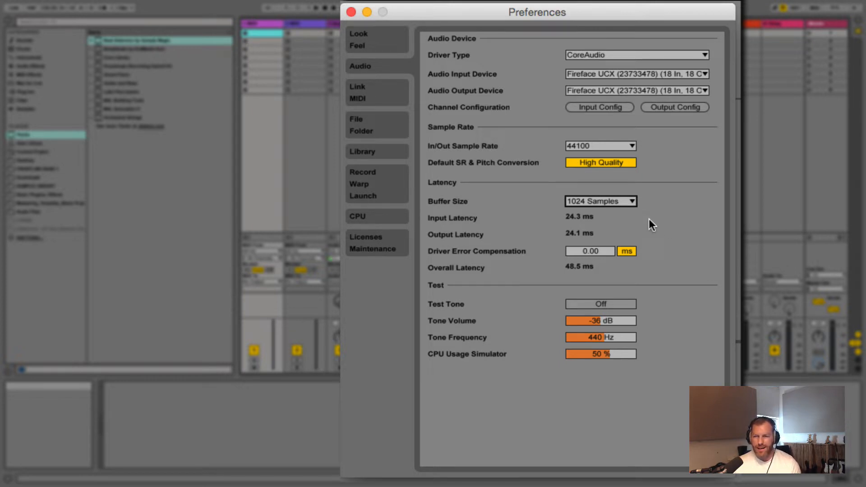
Set the audio buffer size to 128 samples.
{"action": "left_click", "coordinate": [626, 201]}
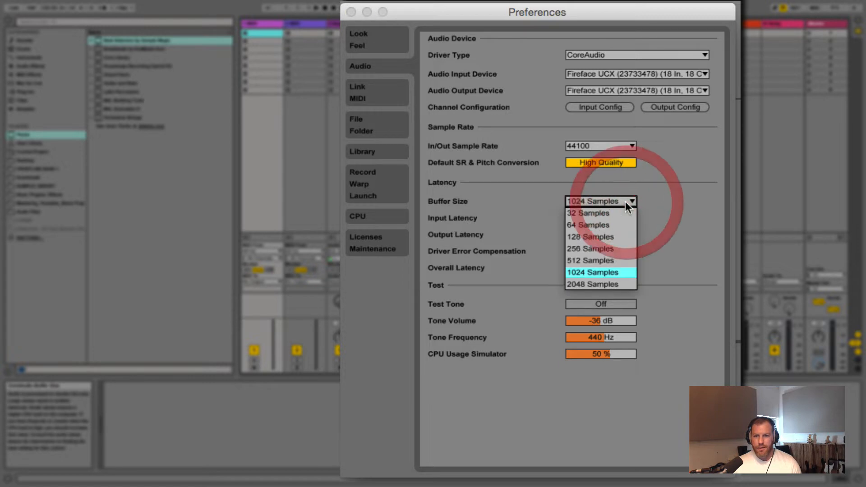
{"action": "left_click", "coordinate": [613, 237]}
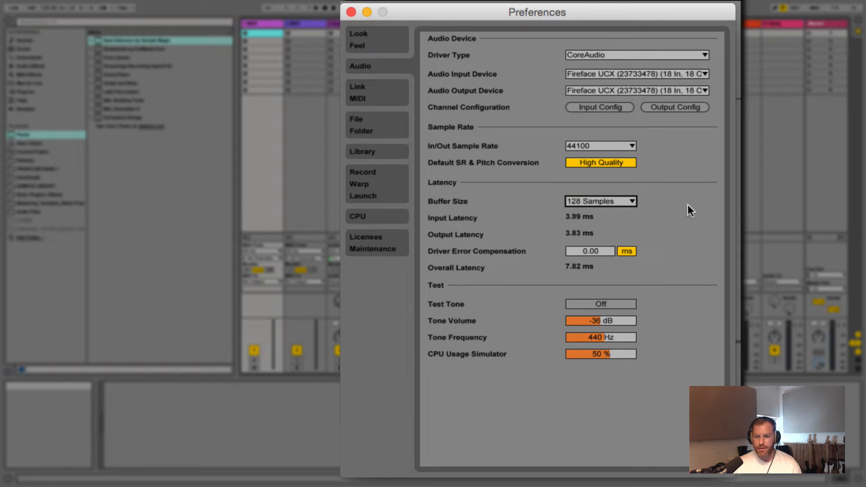
{"action": "left_click", "coordinate": [621, 201]}
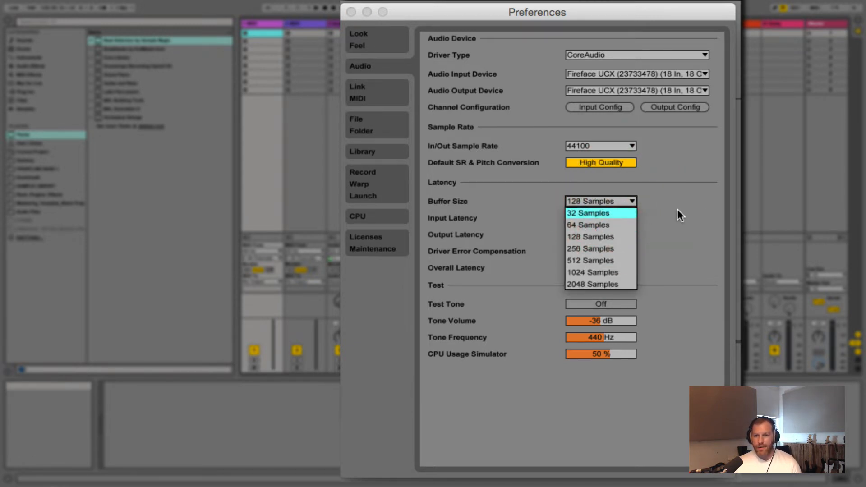
{"action": "left_click", "coordinate": [612, 236]}
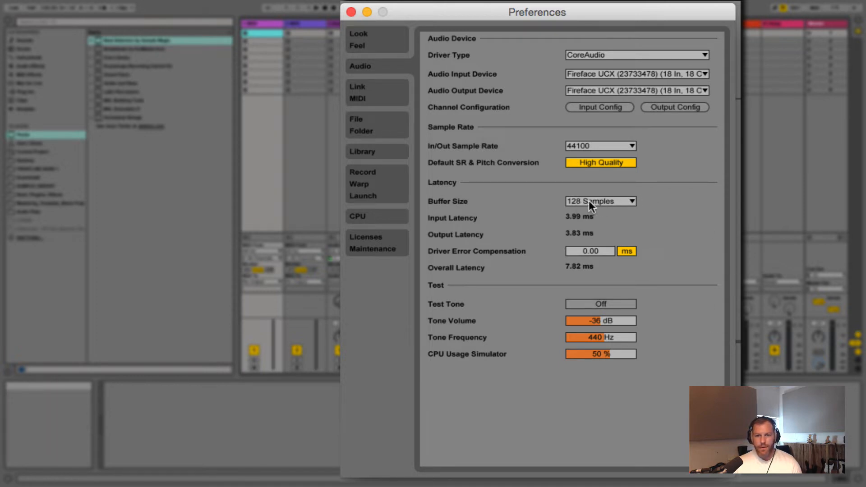
Set the in/out sample rate to 48000 and close the preferences.
{"action": "left_click", "coordinate": [591, 146]}
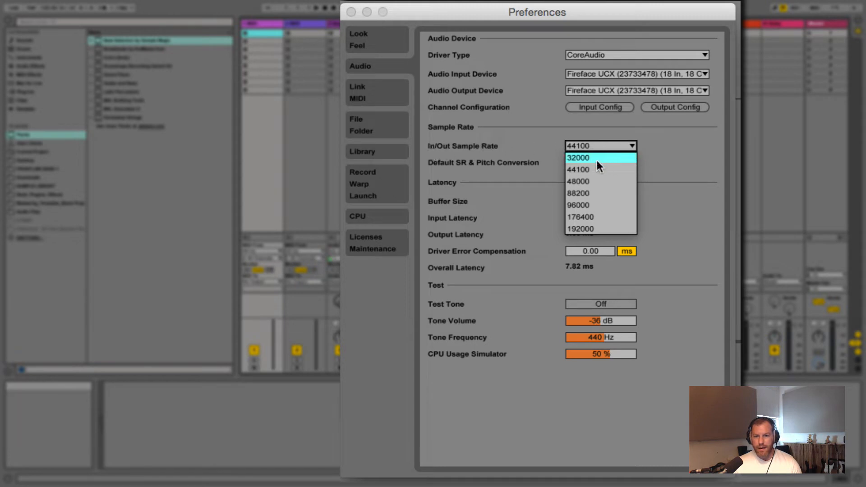
{"action": "left_click", "coordinate": [573, 169]}
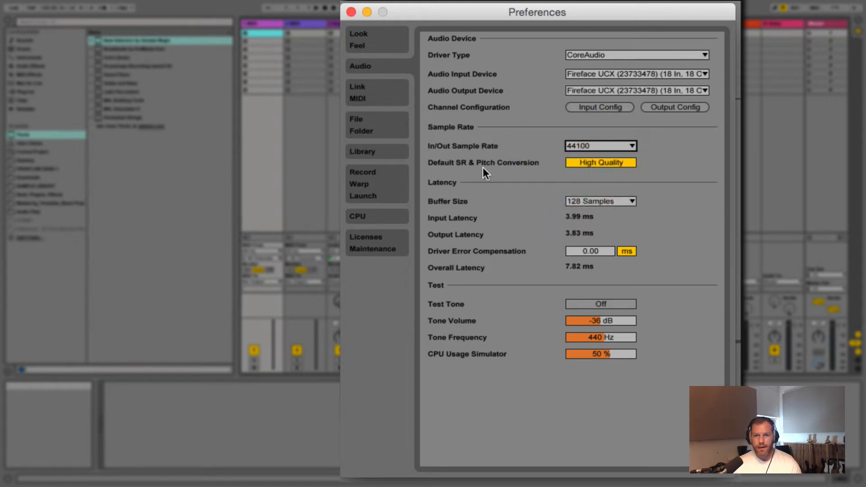
{"action": "left_click", "coordinate": [574, 145]}
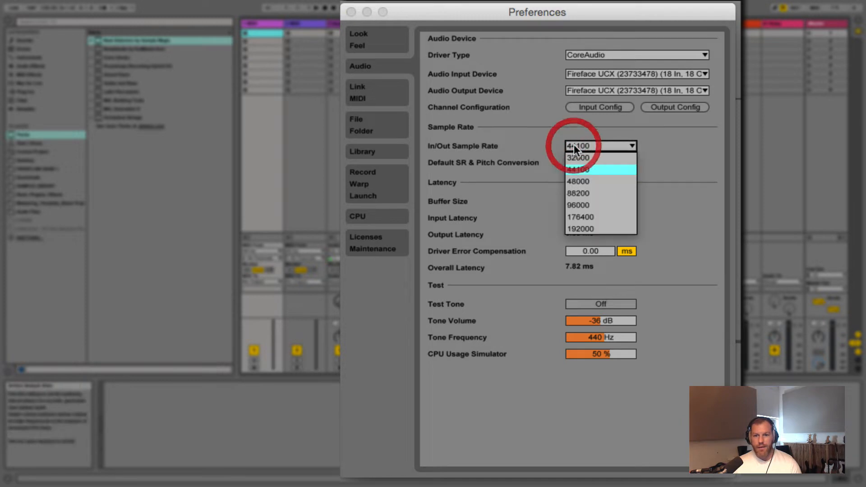
{"action": "left_click", "coordinate": [574, 183]}
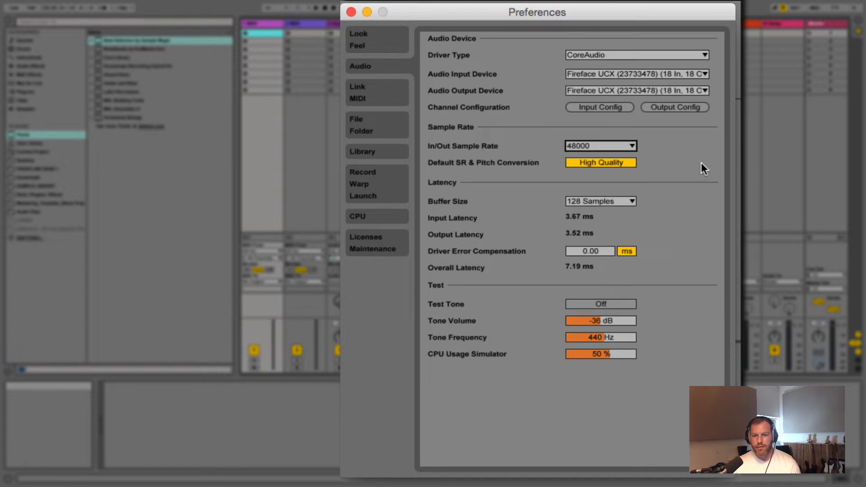
{"action": "left_click", "coordinate": [607, 144]}
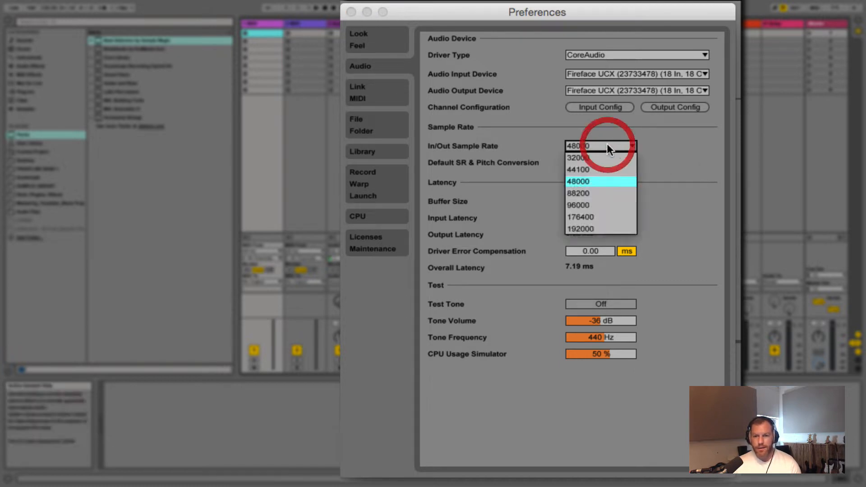
{"action": "left_click", "coordinate": [598, 182]}
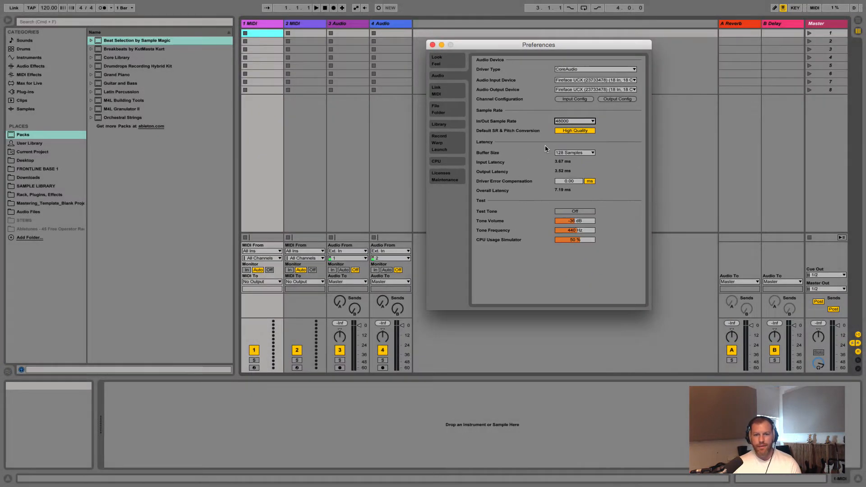
{"action": "left_click", "coordinate": [432, 45]}
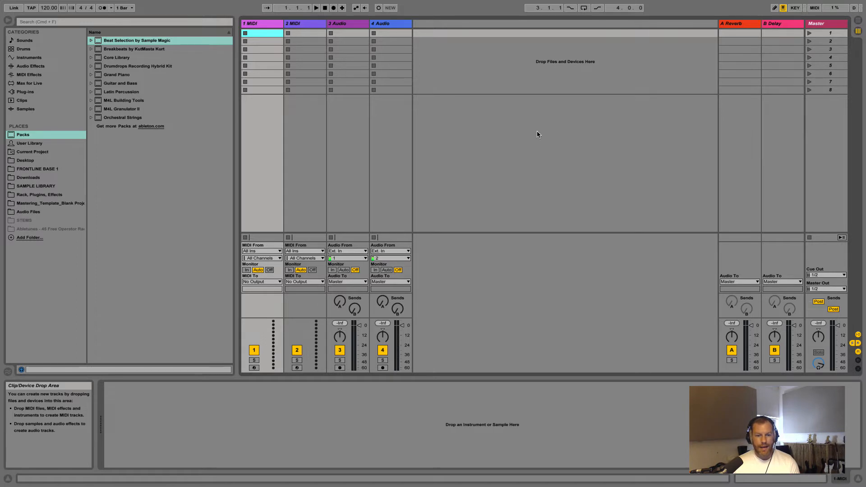
Switch back and forth between Session View and Arrangement View, ending in Arrangement View.
{"action": "key", "text": "Tab"}
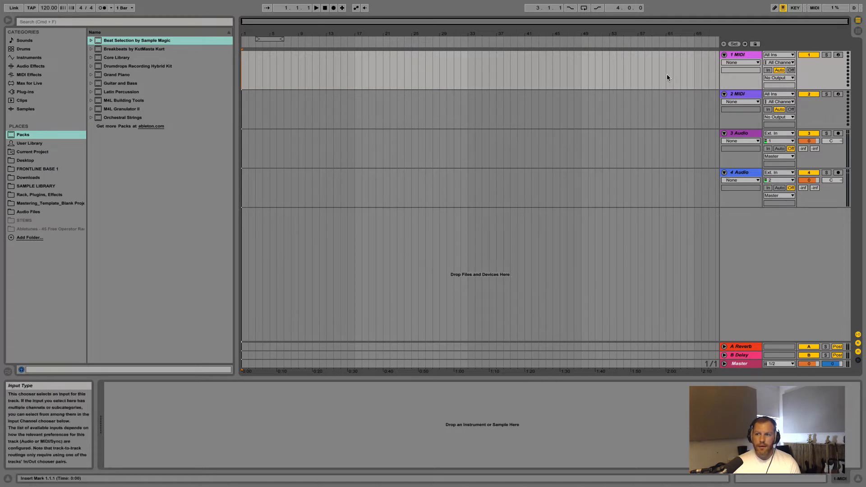
{"action": "key", "text": "Tab"}
{"action": "key", "text": "Tab"}
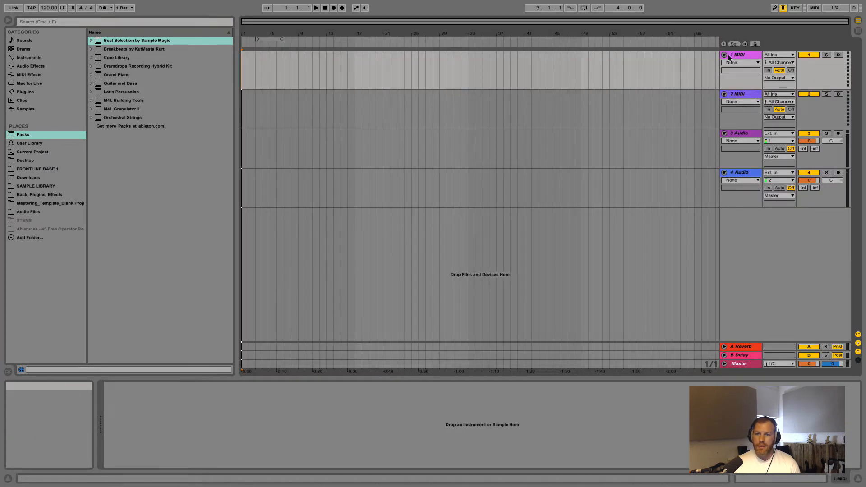
{"action": "left_click", "coordinate": [859, 22]}
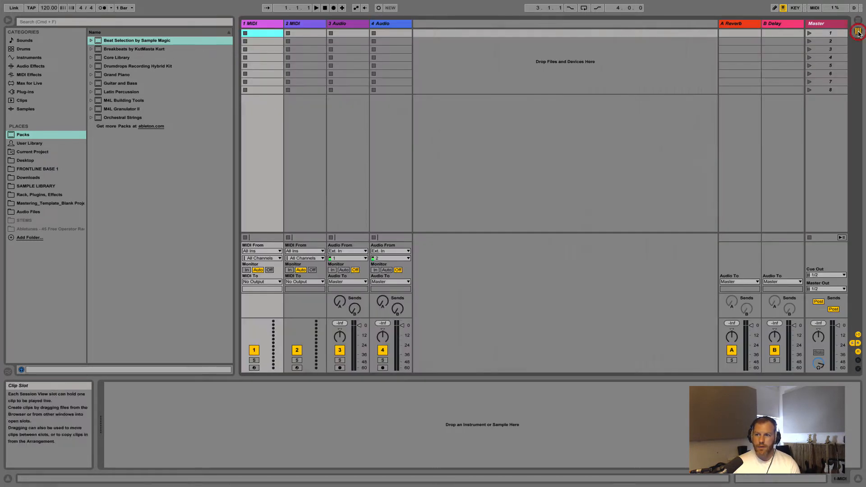
{"action": "left_click", "coordinate": [857, 24]}
{"action": "left_click", "coordinate": [856, 37]}
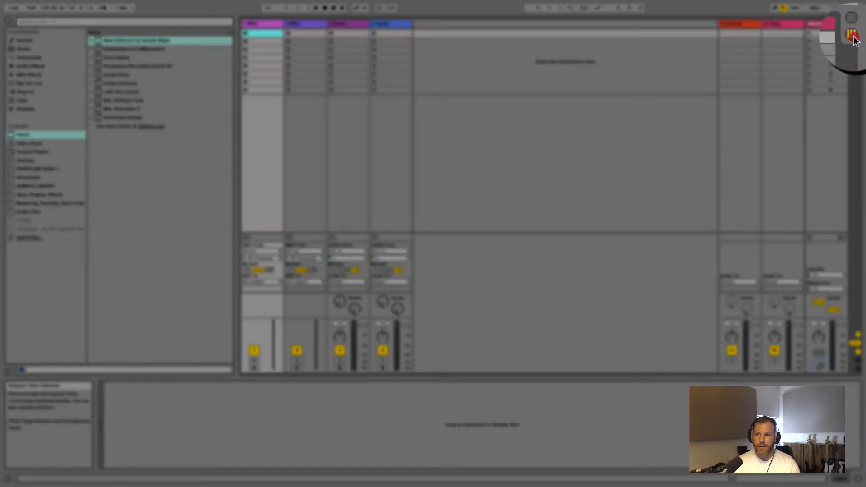
{"action": "left_click", "coordinate": [857, 22]}
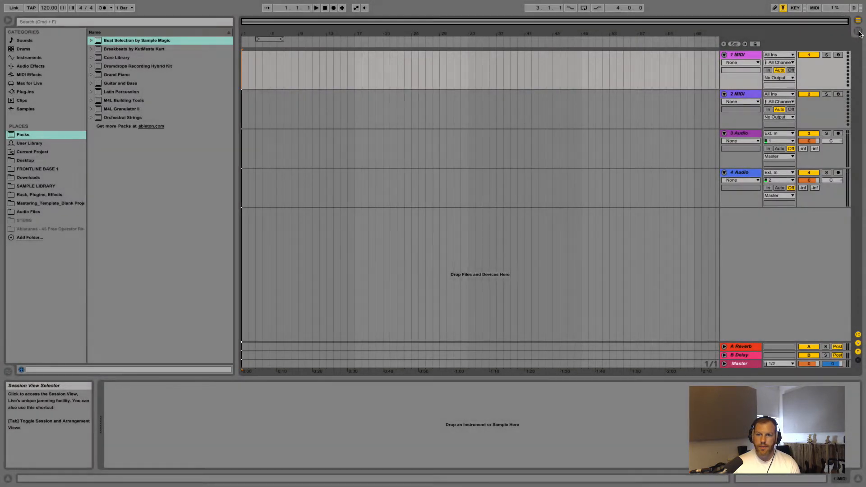
{"action": "left_click", "coordinate": [859, 31]}
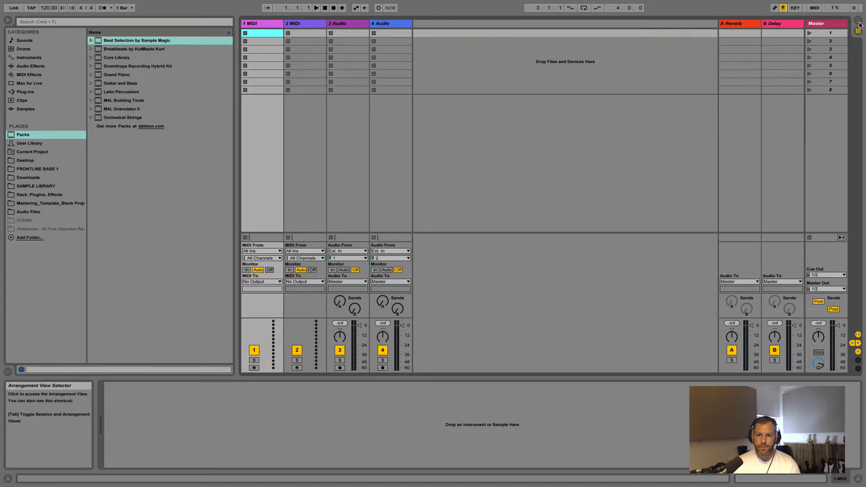
{"action": "left_click", "coordinate": [860, 23]}
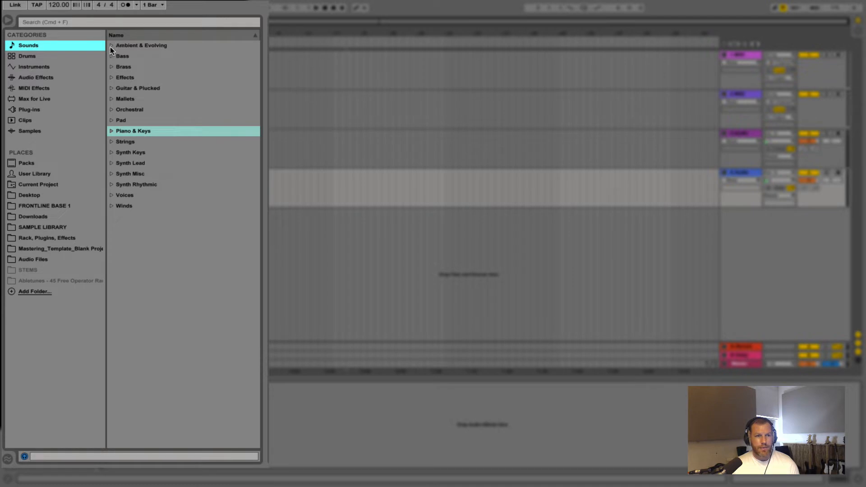
Examine the Ambient & Evolving, Bass and Brass folders of the Sounds category, collapsing each one after viewing.
{"action": "left_click", "coordinate": [150, 46]}
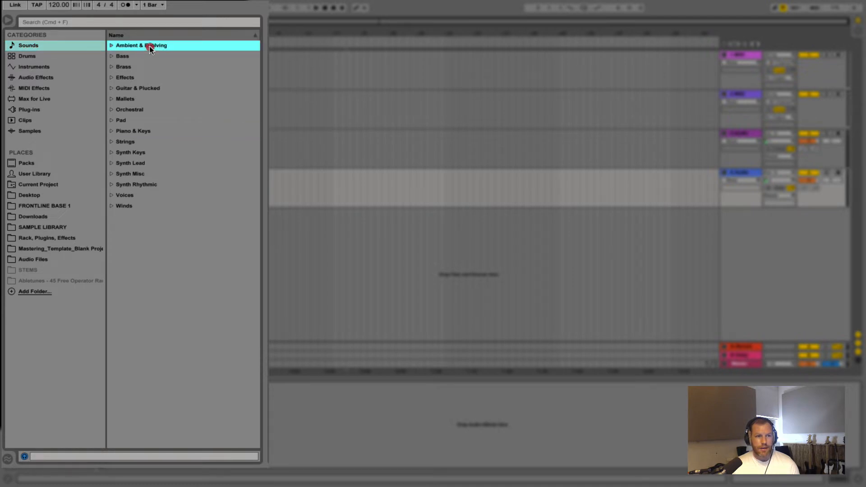
{"action": "left_click", "coordinate": [111, 46]}
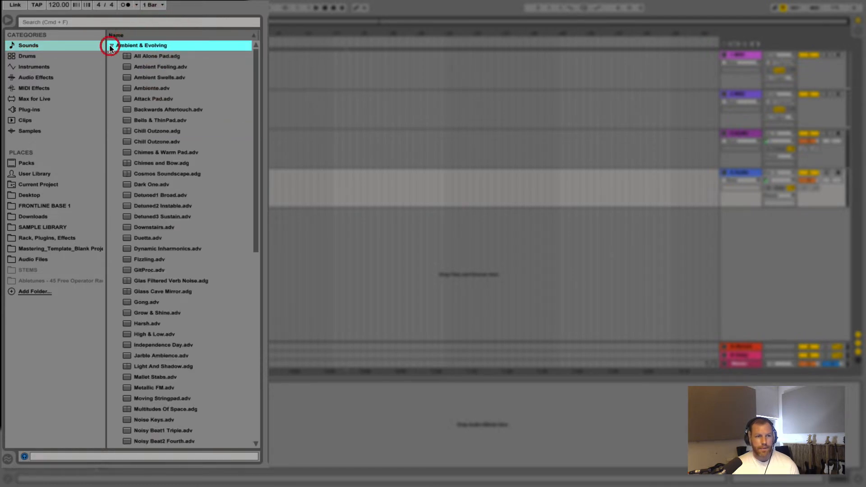
{"action": "left_click", "coordinate": [111, 46]}
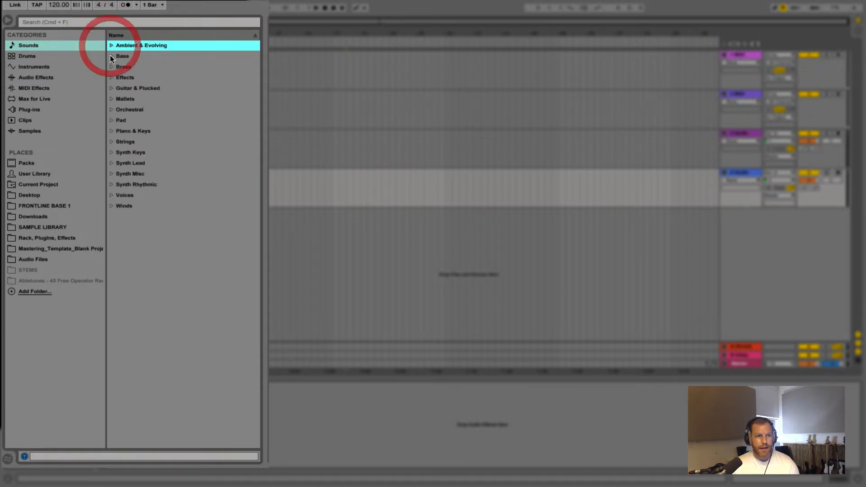
{"action": "left_click", "coordinate": [111, 56]}
{"action": "left_click", "coordinate": [110, 56]}
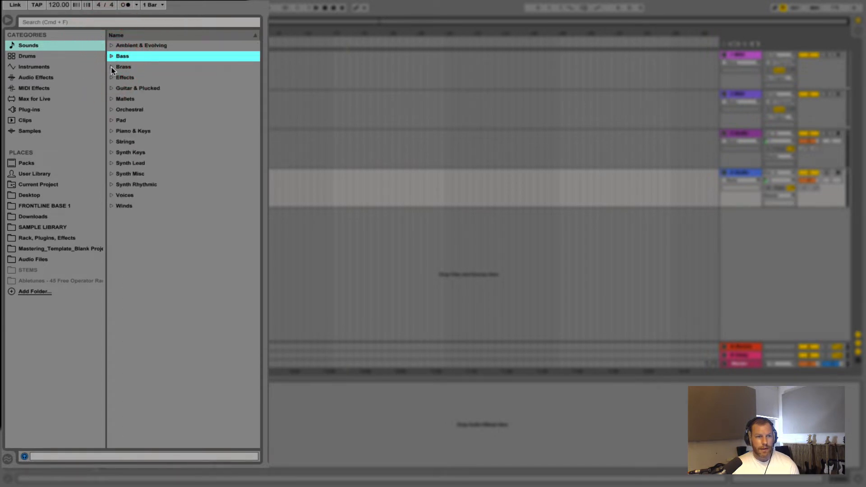
{"action": "left_click", "coordinate": [112, 66]}
{"action": "left_click", "coordinate": [112, 67]}
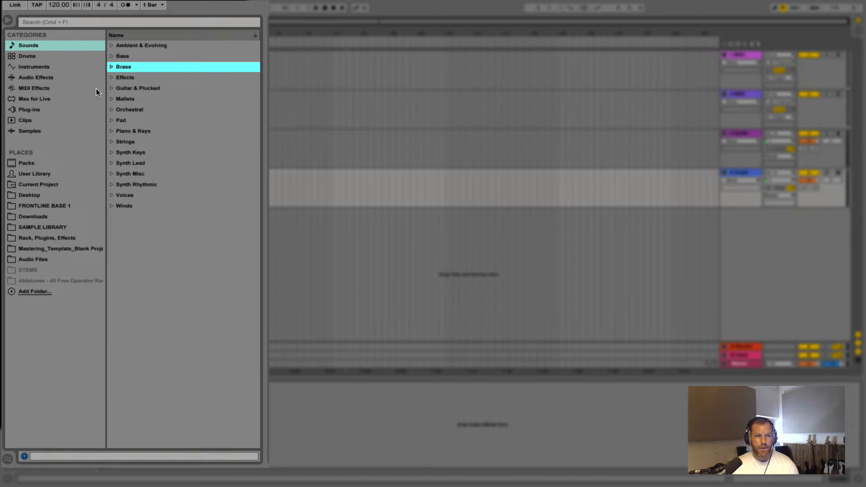
Expand the Piano & Keys sounds and preview Electric Piano3 Mellow, Electric Piano2 Bright and Electric Piano4 Pad.
{"action": "left_click", "coordinate": [111, 131]}
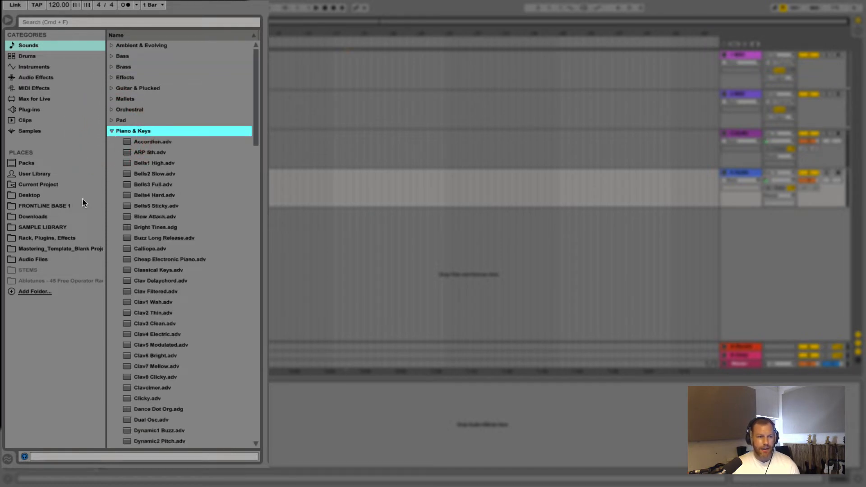
{"action": "scroll", "coordinate": [134, 156], "scroll_direction": "down", "scroll_amount": 10}
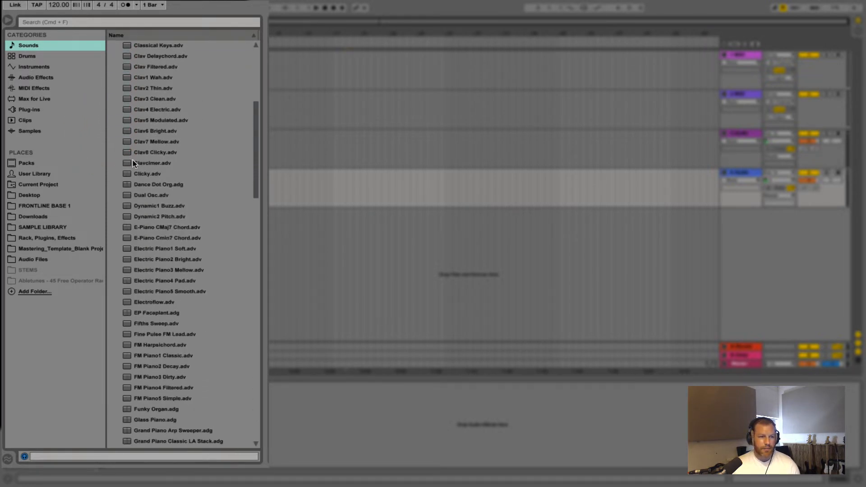
{"action": "left_click", "coordinate": [166, 195]}
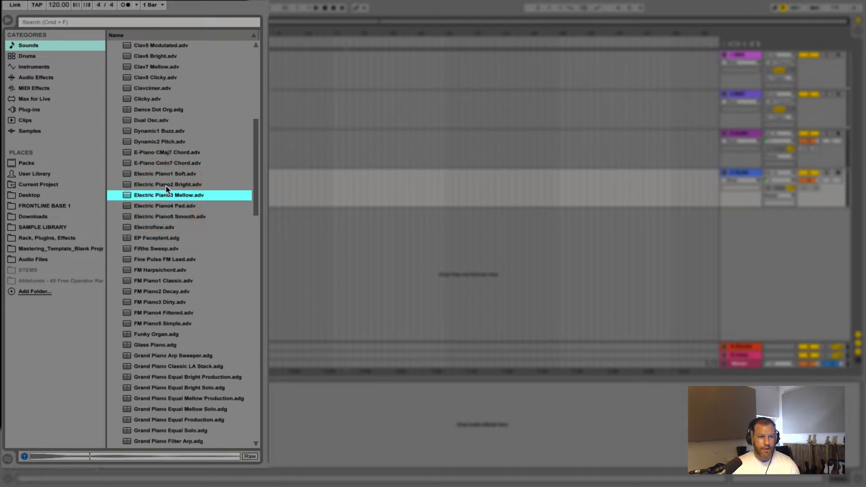
{"action": "left_click", "coordinate": [166, 184]}
{"action": "left_click", "coordinate": [164, 206]}
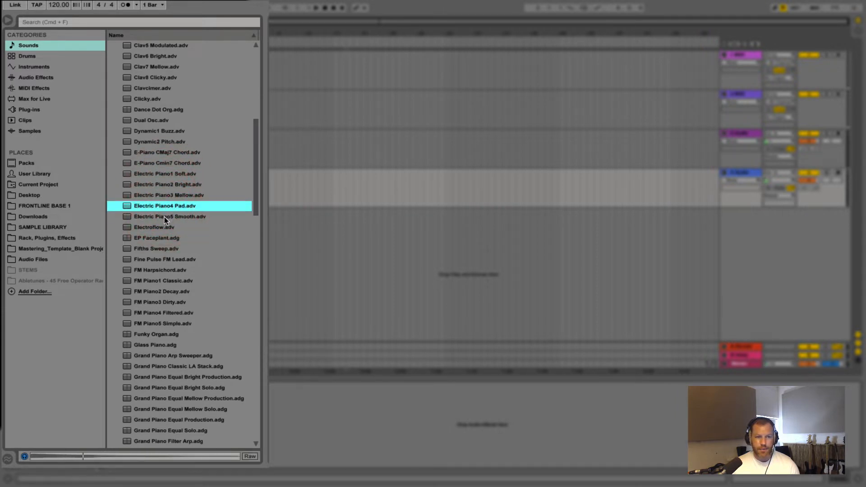
Preview the Electric Piano5 Smooth, Electroflow and EP Faceplant sounds.
{"action": "left_click", "coordinate": [164, 217]}
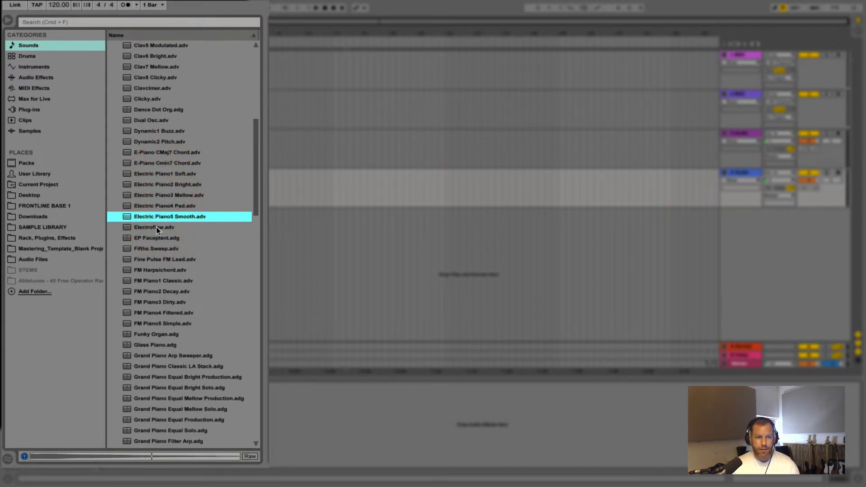
{"action": "left_click", "coordinate": [155, 228]}
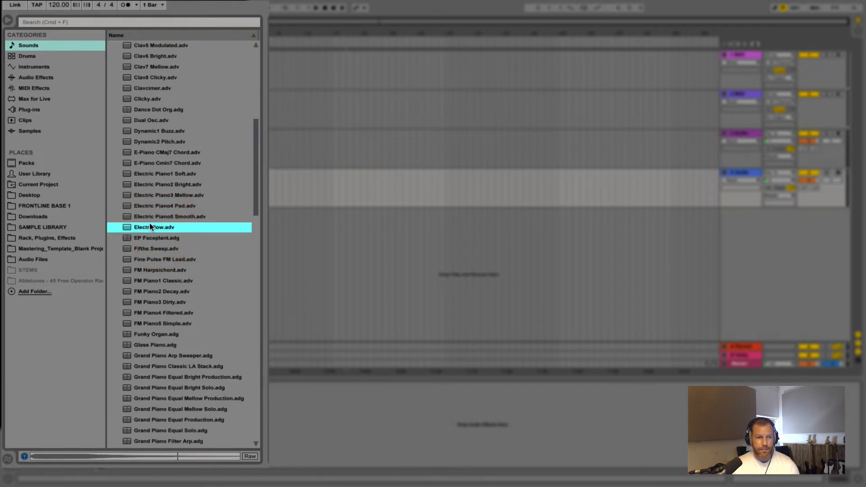
{"action": "left_click", "coordinate": [154, 238]}
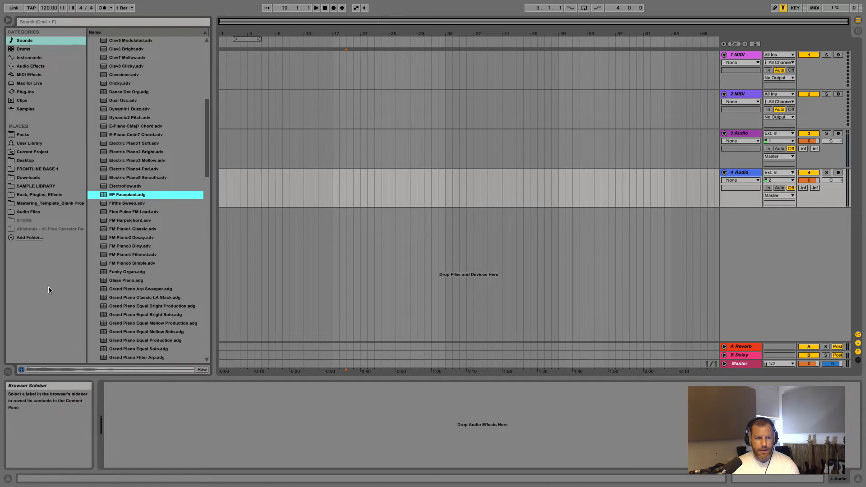
Toggle the browser preview off and back on, and preview Fifths Sweep, Grand Piano Arp Sweeper and Glass Piano.
{"action": "left_click", "coordinate": [22, 370]}
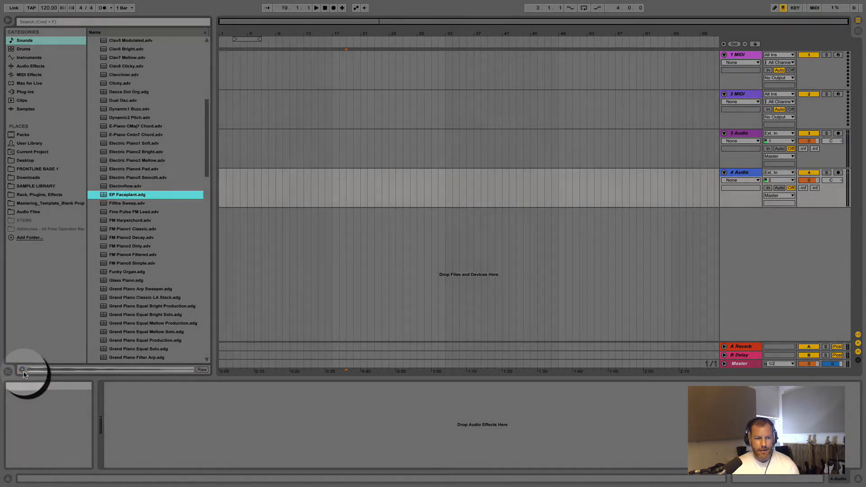
{"action": "left_click", "coordinate": [23, 370]}
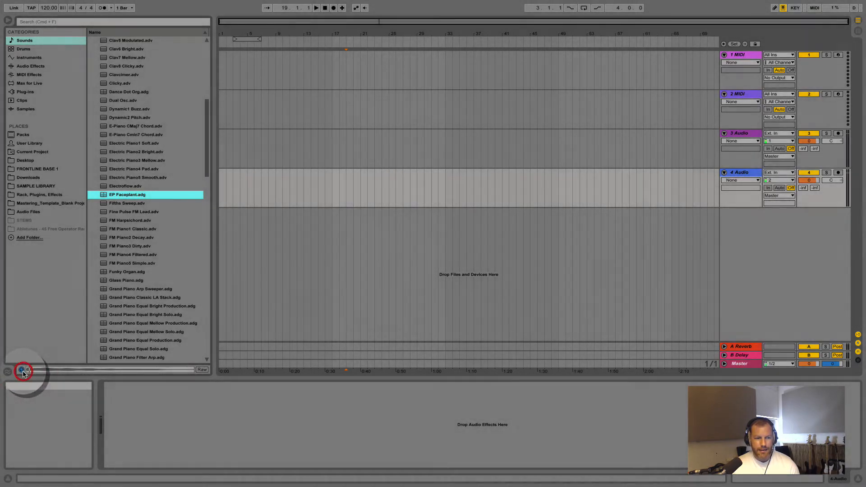
{"action": "left_click", "coordinate": [120, 204]}
{"action": "left_click", "coordinate": [135, 291]}
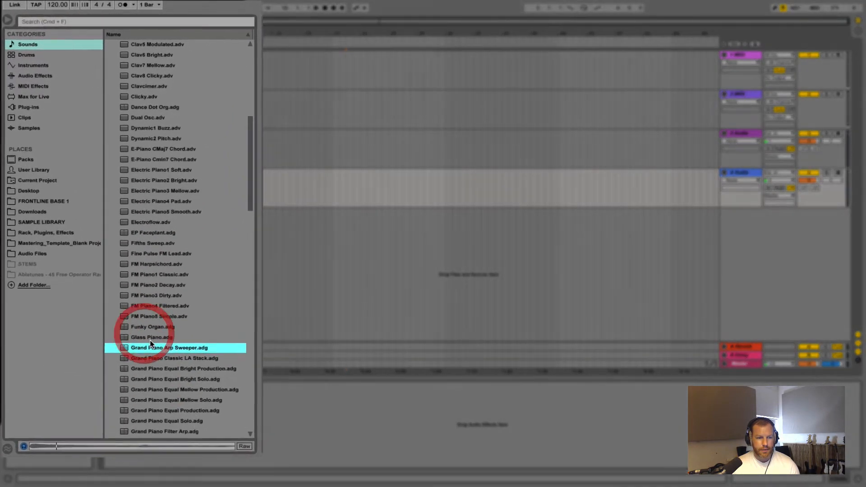
{"action": "left_click", "coordinate": [150, 338]}
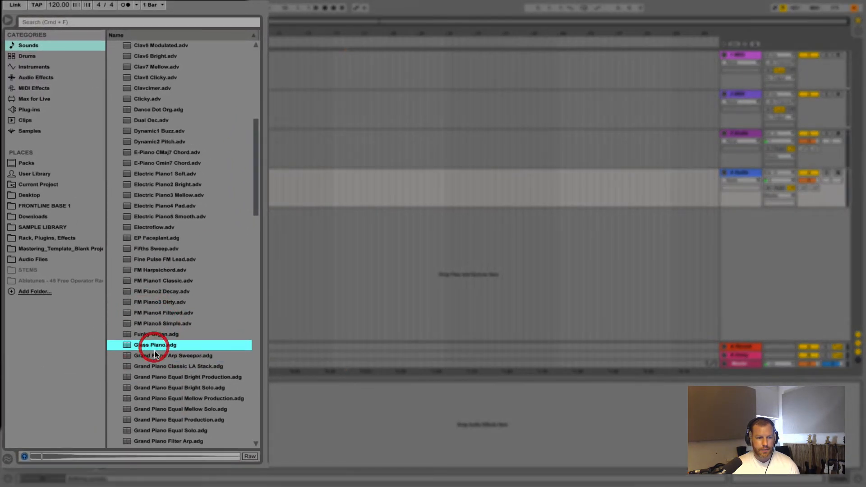
Examine the Drums category, including the Drum Hits subfolders and the full list of drum kits.
{"action": "left_click", "coordinate": [46, 52]}
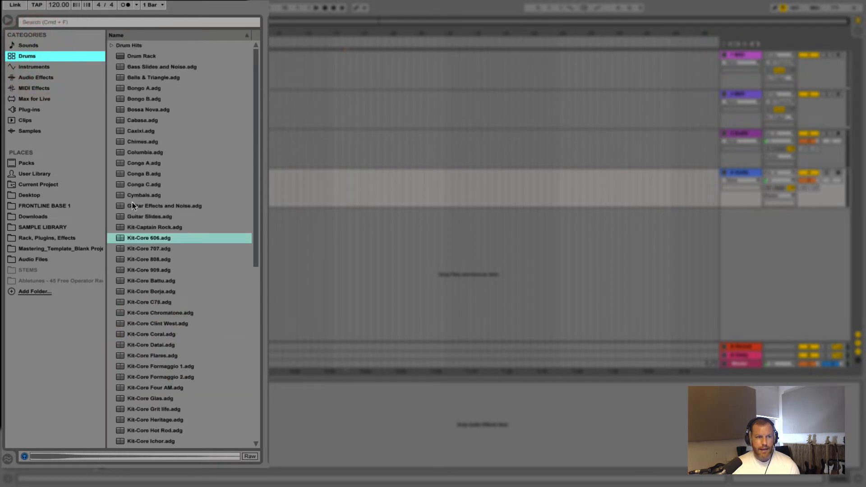
{"action": "scroll", "coordinate": [165, 191], "scroll_direction": "down", "scroll_amount": 8}
{"action": "scroll", "coordinate": [164, 191], "scroll_direction": "up", "scroll_amount": 8}
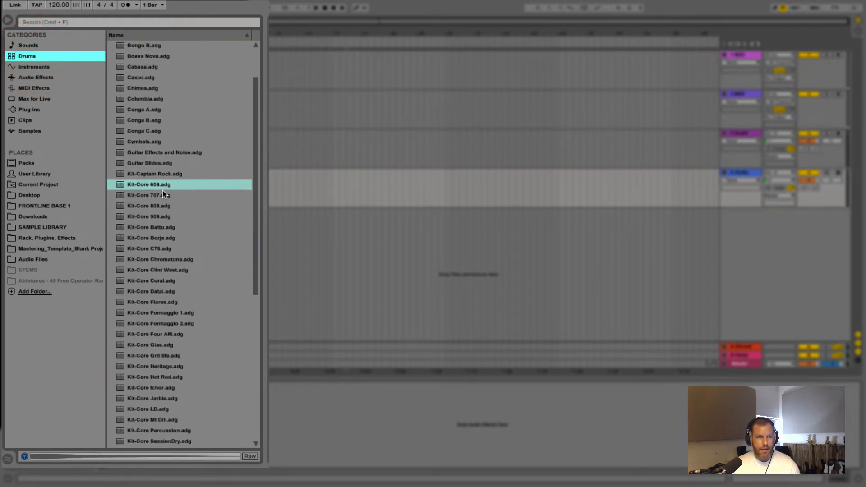
{"action": "left_click", "coordinate": [111, 46]}
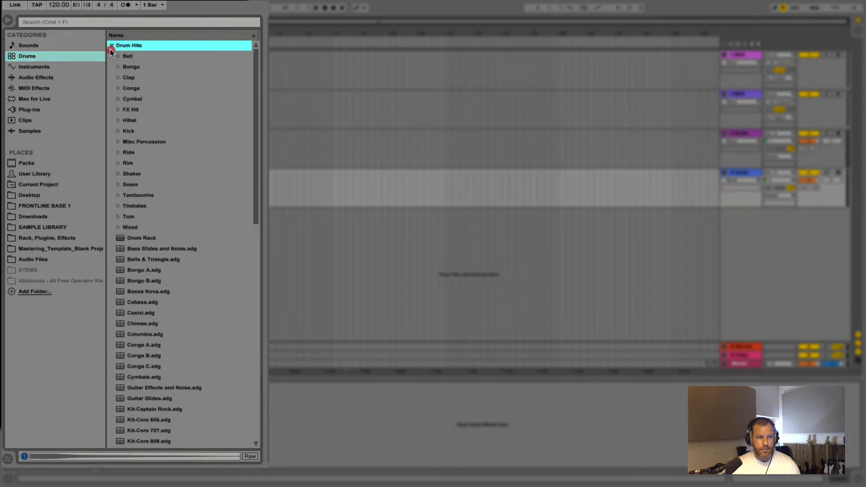
{"action": "left_click", "coordinate": [110, 45]}
{"action": "scroll", "coordinate": [162, 257], "scroll_direction": "down", "scroll_amount": 6}
{"action": "scroll", "coordinate": [161, 259], "scroll_direction": "down", "scroll_amount": 6}
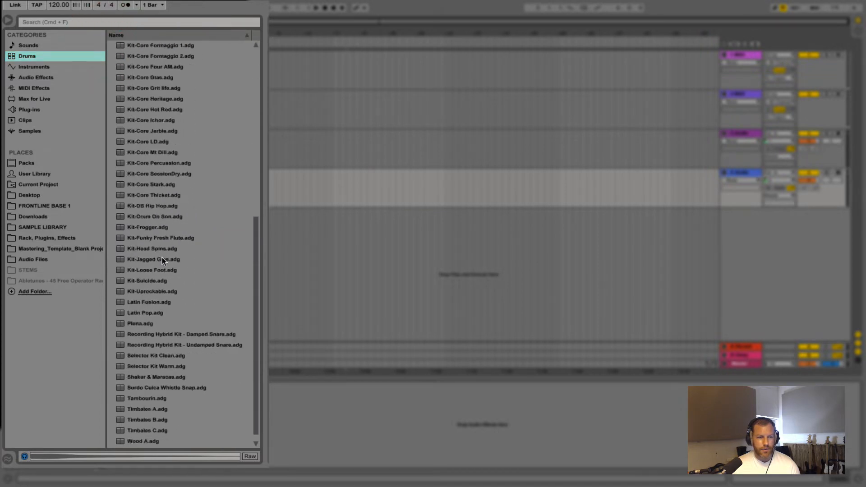
{"action": "scroll", "coordinate": [164, 258], "scroll_direction": "up", "scroll_amount": 10}
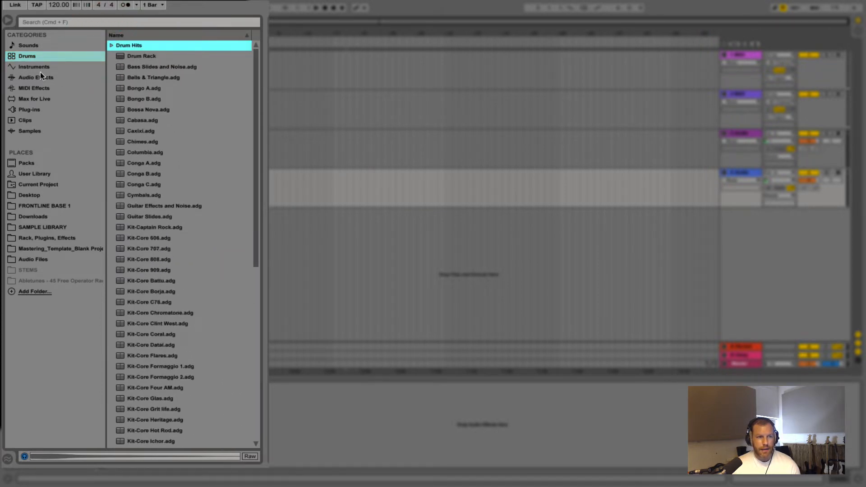
Load the Kit-Core 606 drum kit onto a new track and unfold that track.
{"action": "left_click", "coordinate": [142, 238]}
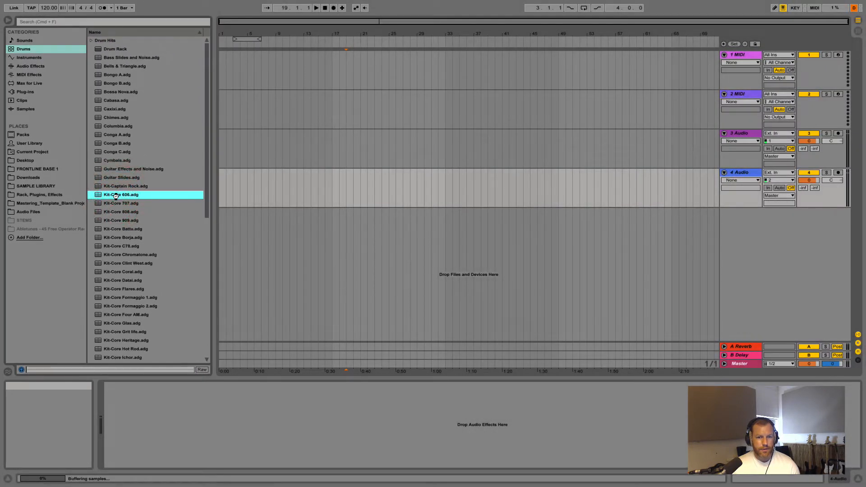
{"action": "double_click", "coordinate": [115, 197]}
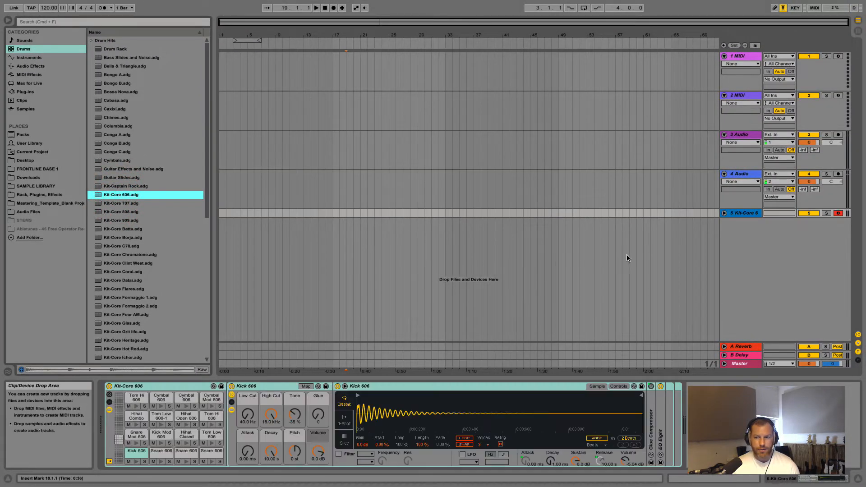
{"action": "left_click", "coordinate": [725, 213]}
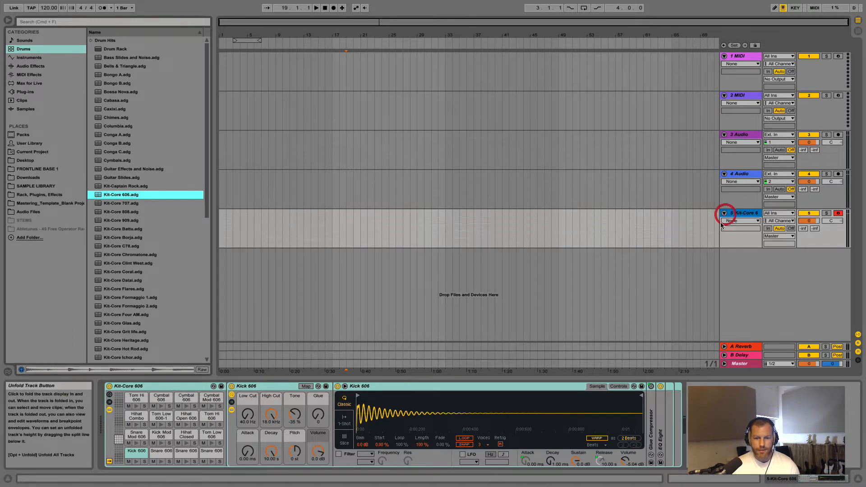
Preview the Kit-Core 707, Kit-Core 808, Kit-Core 909 and Kit-Core Borja drum kits.
{"action": "left_click", "coordinate": [125, 203]}
{"action": "left_click", "coordinate": [126, 212]}
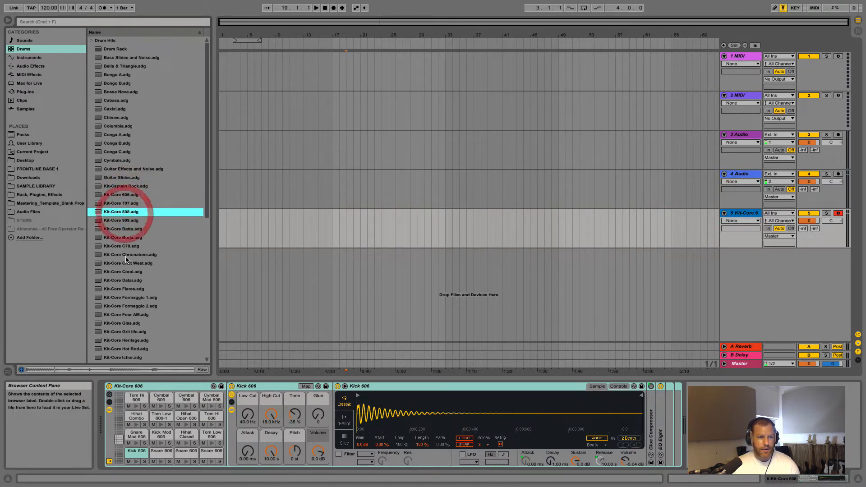
{"action": "left_click", "coordinate": [126, 220]}
{"action": "left_click", "coordinate": [125, 238]}
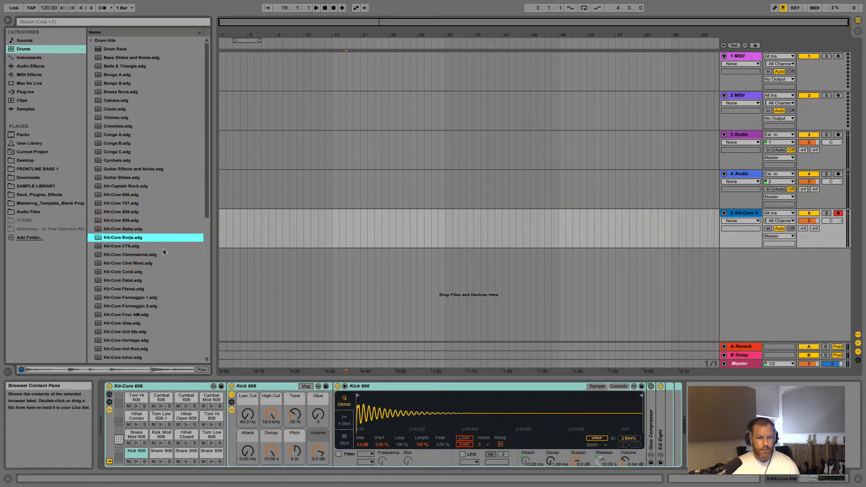
Show the Instruments category in the browser and delete the Kit-Core 606 track from the set.
{"action": "left_click", "coordinate": [30, 57]}
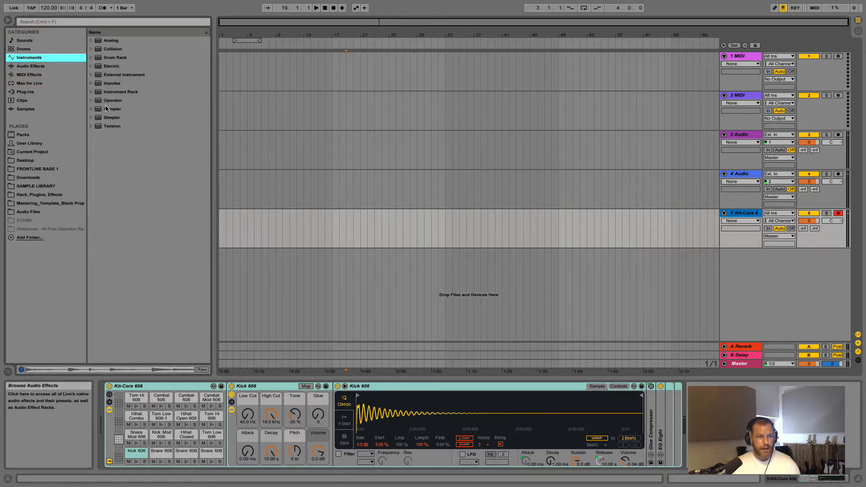
{"action": "right_click", "coordinate": [742, 213]}
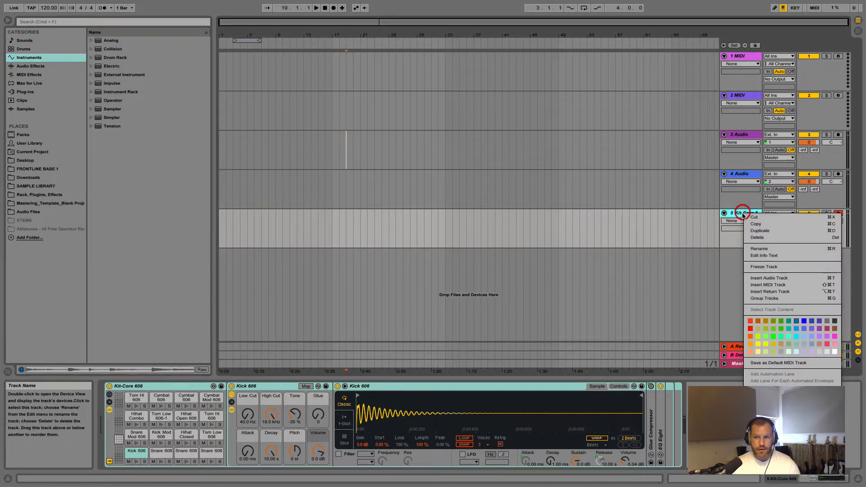
{"action": "left_click", "coordinate": [760, 240]}
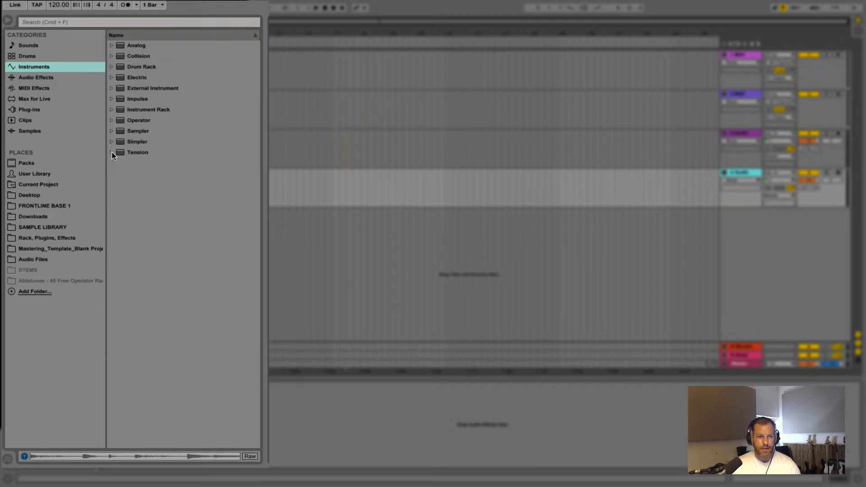
Examine the preset folders of the Analog and Operator instruments, collapsing each instrument after viewing.
{"action": "left_click", "coordinate": [112, 45]}
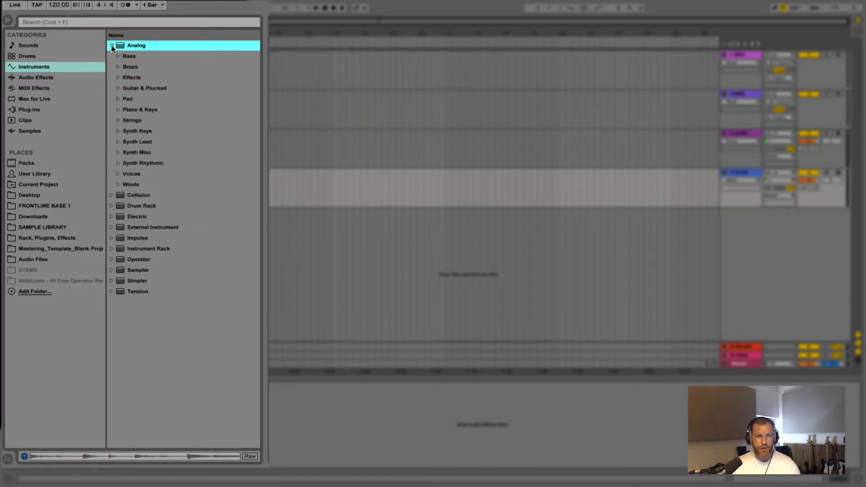
{"action": "left_click", "coordinate": [112, 45]}
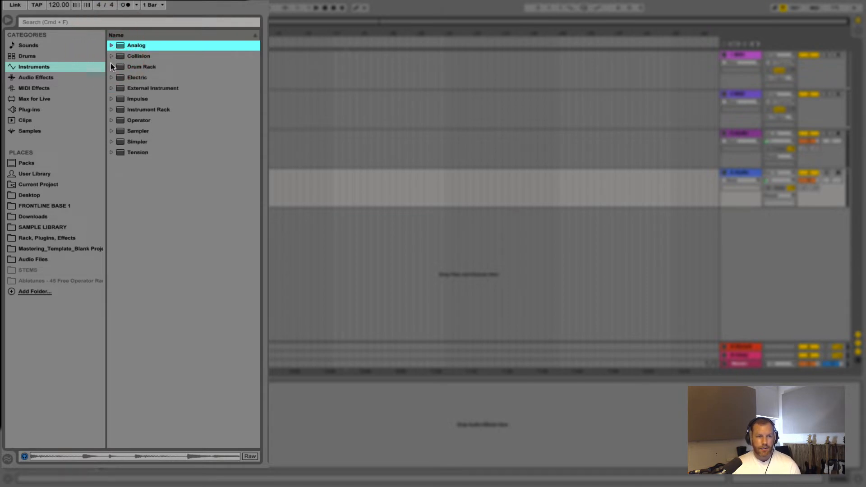
{"action": "left_click", "coordinate": [112, 120]}
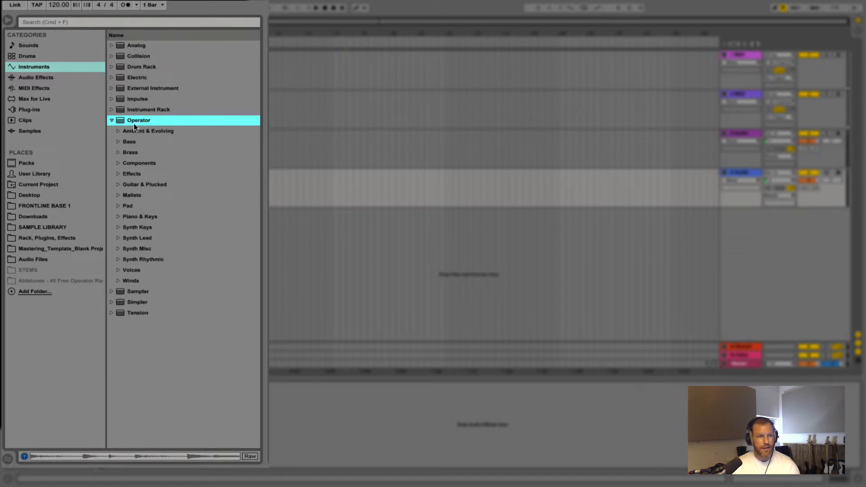
{"action": "left_click", "coordinate": [111, 121]}
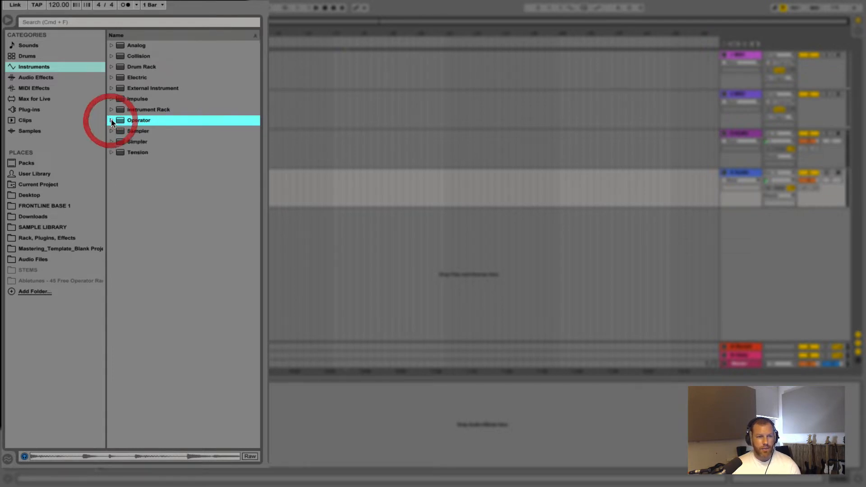
{"action": "left_click", "coordinate": [112, 120]}
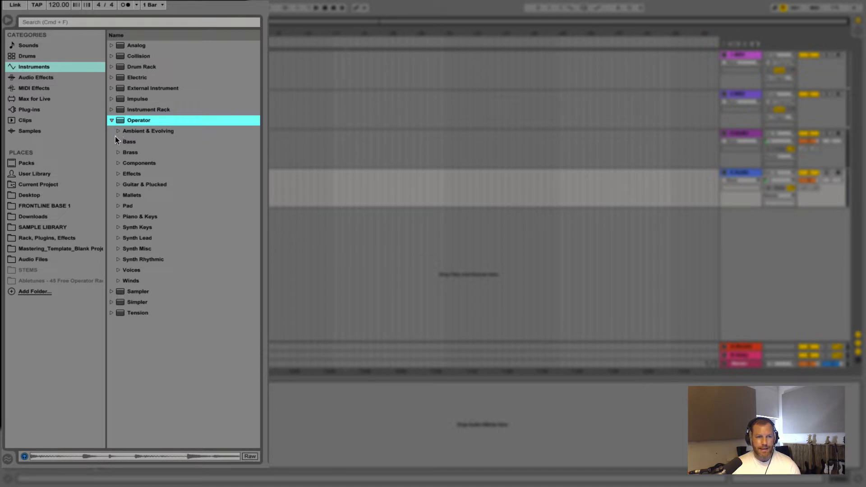
{"action": "left_click", "coordinate": [112, 121]}
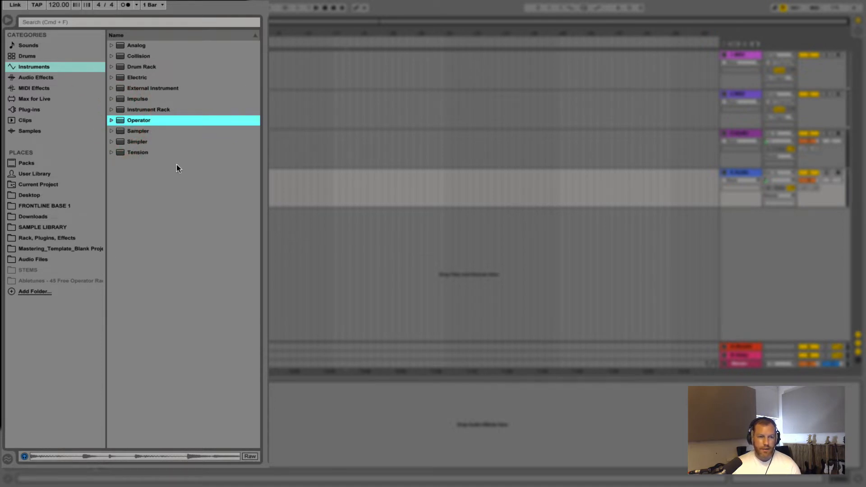
Expand Operator's Bass folder and preview the Bass Disto FM, Bass Face and Bass Housy presets.
{"action": "left_click", "coordinate": [112, 121]}
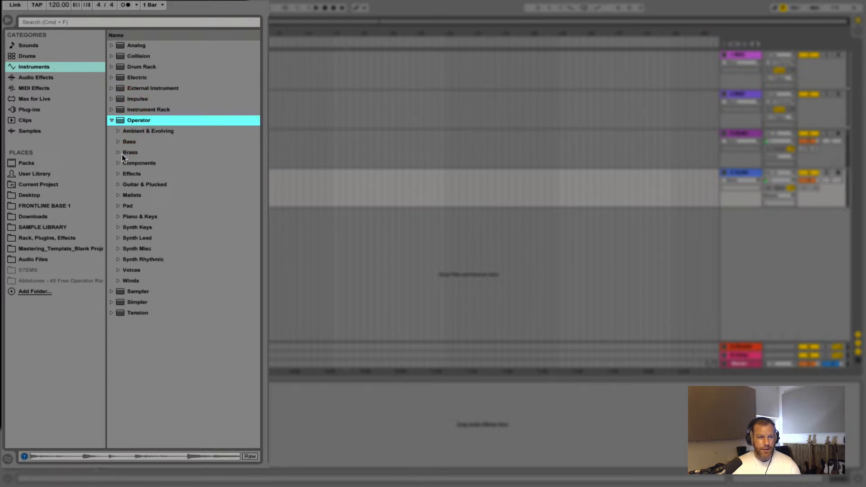
{"action": "left_click", "coordinate": [117, 141]}
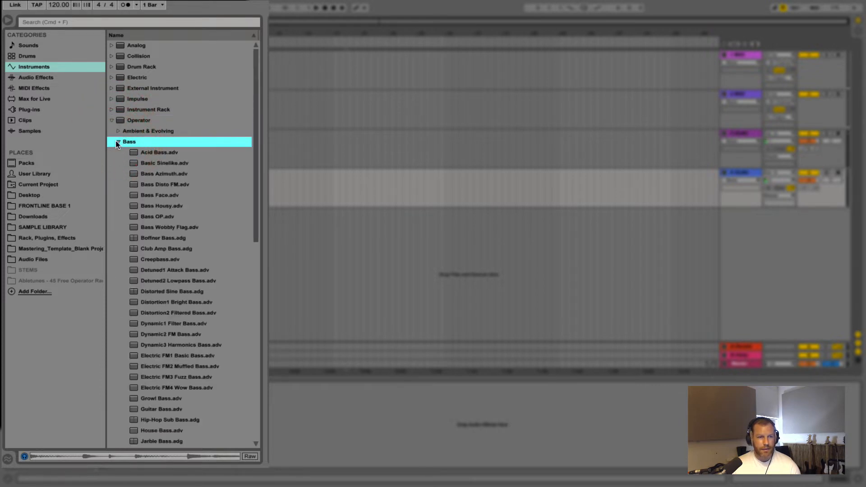
{"action": "left_click", "coordinate": [158, 186]}
{"action": "left_click", "coordinate": [158, 196]}
{"action": "left_click", "coordinate": [158, 203]}
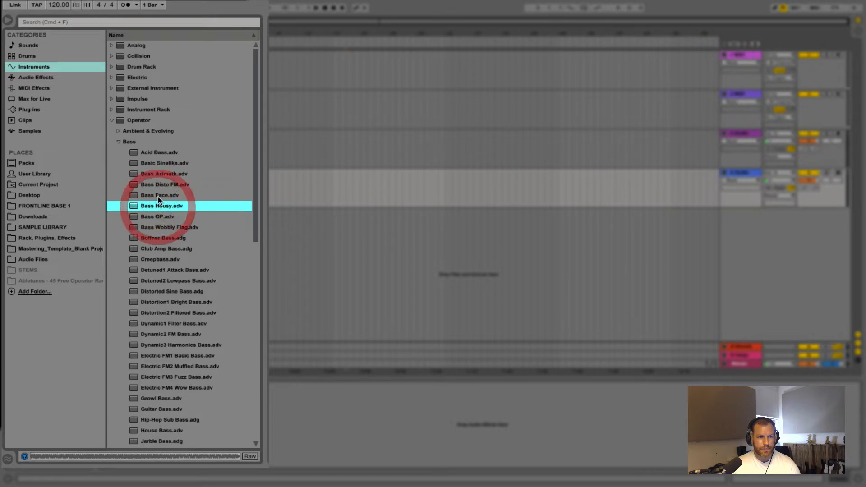
{"action": "left_click", "coordinate": [158, 186]}
{"action": "left_click", "coordinate": [158, 196]}
{"action": "left_click", "coordinate": [159, 206]}
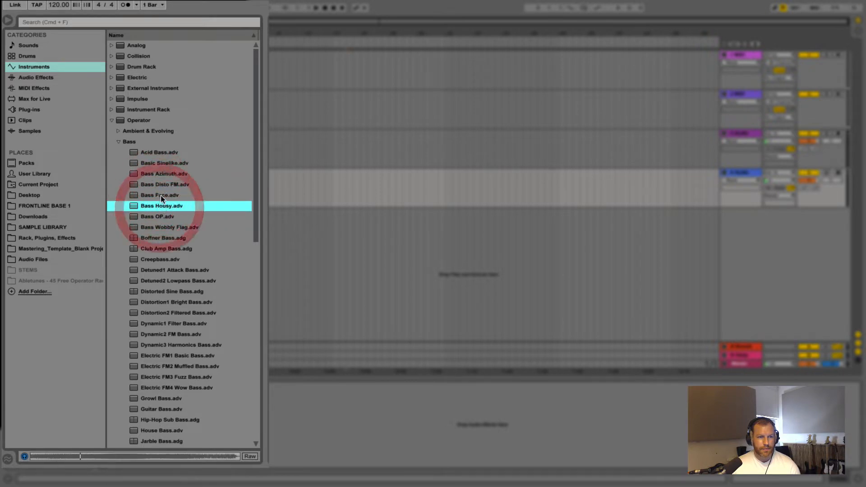
Load the Bass Disto FM preset onto a new MIDI track and unfold that track.
{"action": "left_click", "coordinate": [160, 186]}
{"action": "double_click", "coordinate": [160, 186]}
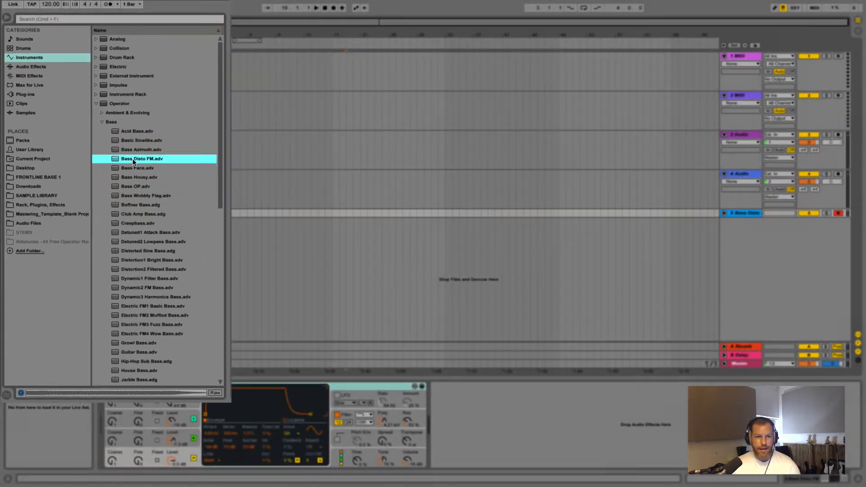
{"action": "left_click", "coordinate": [724, 213]}
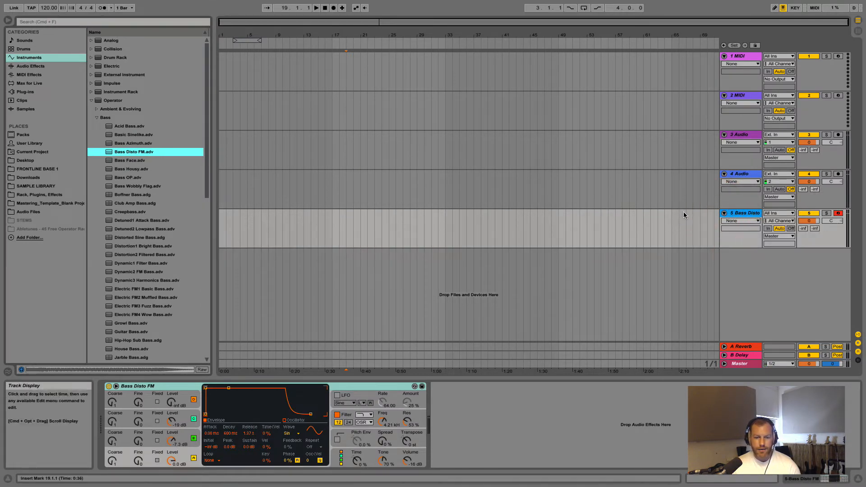
Play the Bass Disto FM track from the computer keyboard in the C1 to D2 octave, and toggle its record arm.
{"action": "key", "text": "z"}
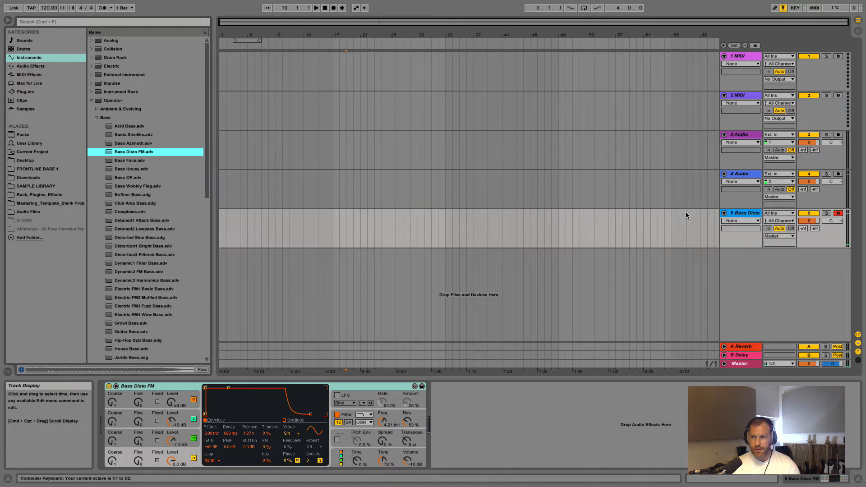
{"action": "key", "text": "a"}
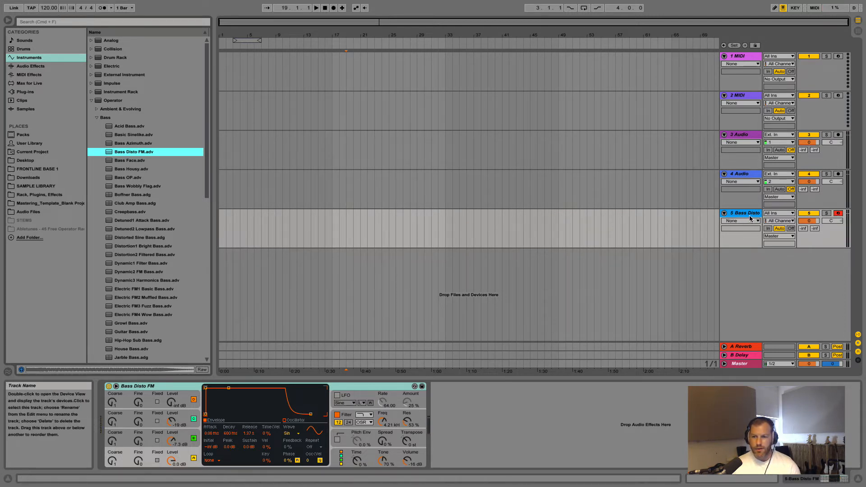
{"action": "left_click", "coordinate": [838, 213]}
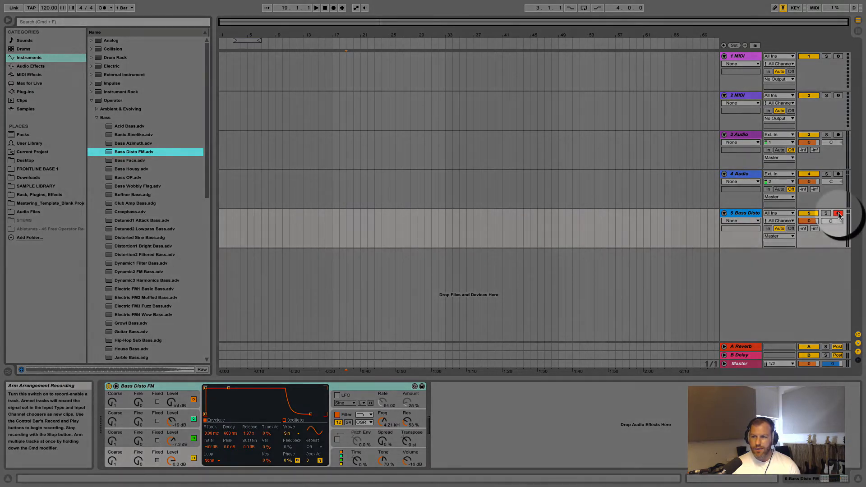
Toggle the Bass Disto FM track's record arm and delete that track from the arrangement.
{"action": "left_click", "coordinate": [839, 214]}
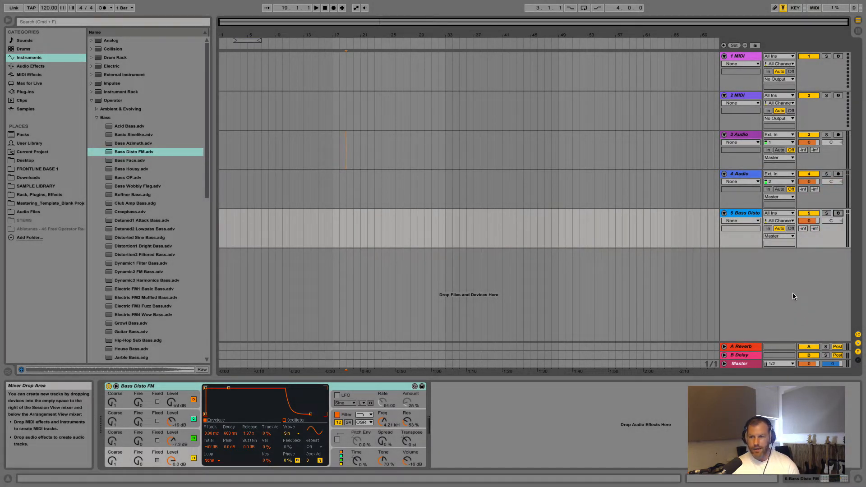
{"action": "left_click", "coordinate": [838, 214]}
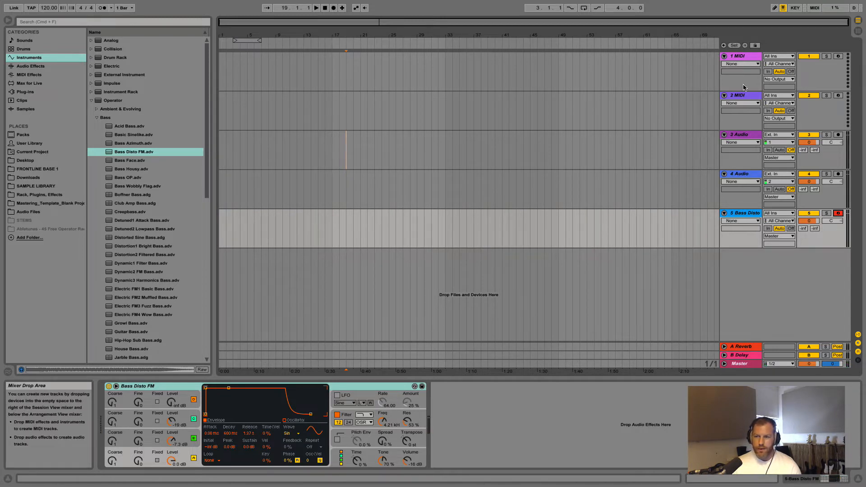
{"action": "right_click", "coordinate": [745, 215]}
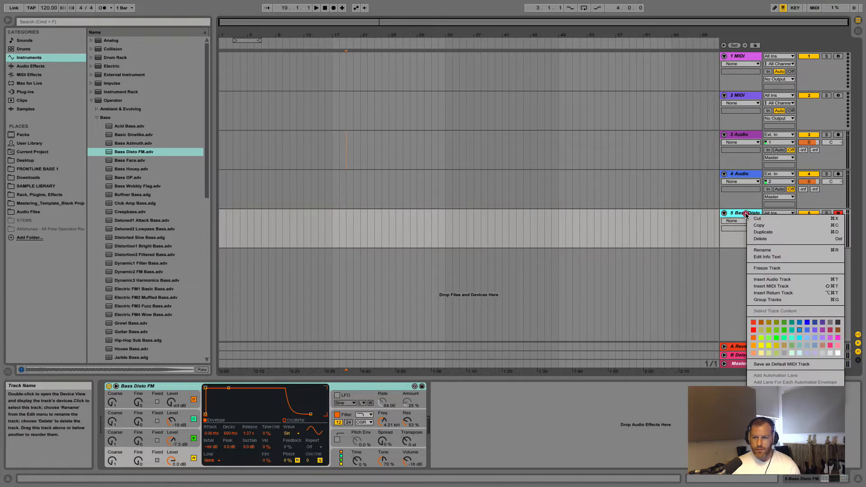
{"action": "left_click", "coordinate": [765, 239]}
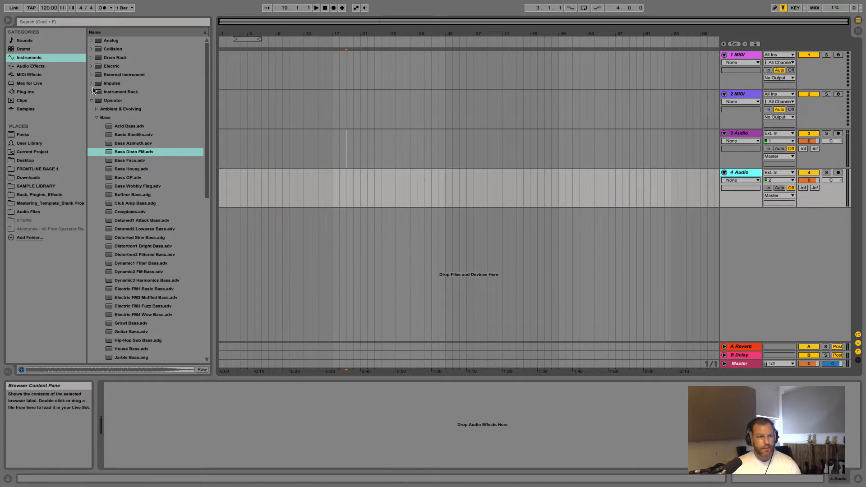
Browse the Audio Effects category and examine Reverb's Special and Hall preset folders, collapsing Reverb after viewing.
{"action": "left_click", "coordinate": [30, 66]}
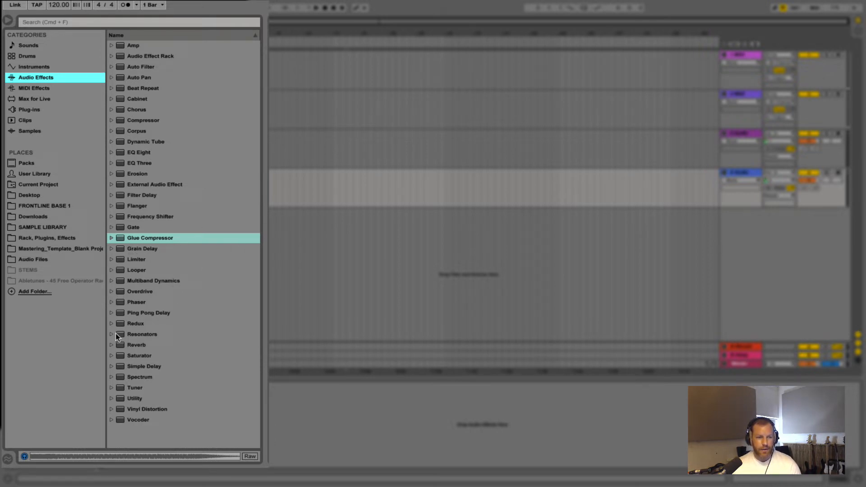
{"action": "left_click", "coordinate": [112, 345]}
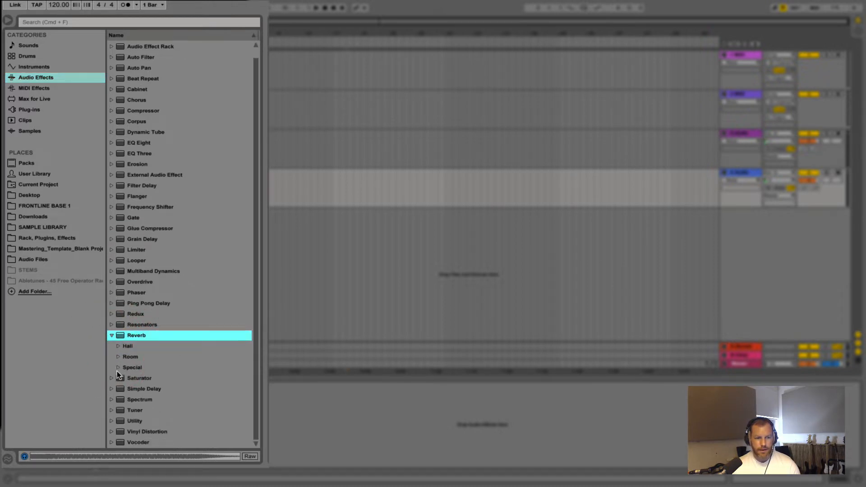
{"action": "left_click", "coordinate": [118, 367]}
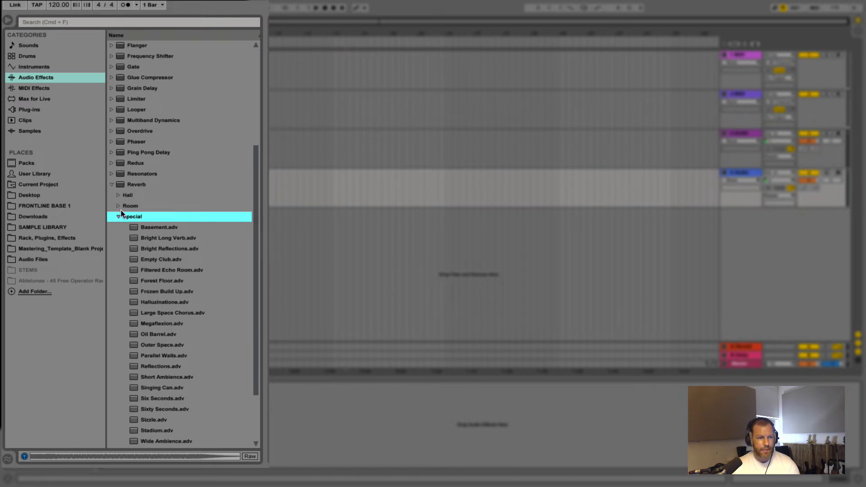
{"action": "left_click", "coordinate": [119, 217]}
{"action": "left_click", "coordinate": [119, 346]}
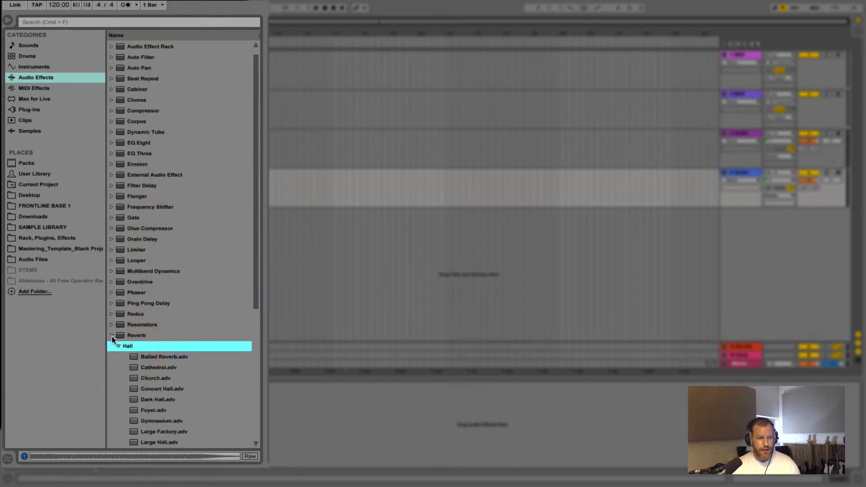
{"action": "left_click", "coordinate": [111, 336]}
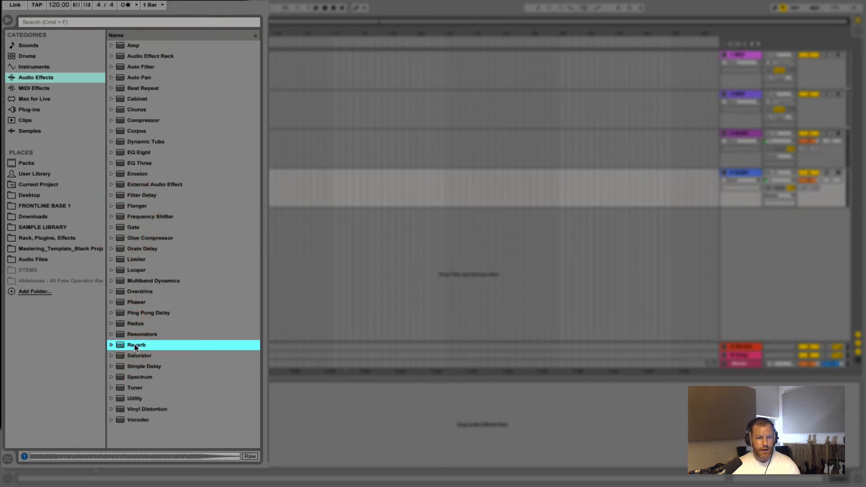
Load the default Reverb effect onto the 4 Audio track and delete it from the device chain.
{"action": "left_click_drag", "start_coordinate": [134, 345], "coordinate": [749, 172]}
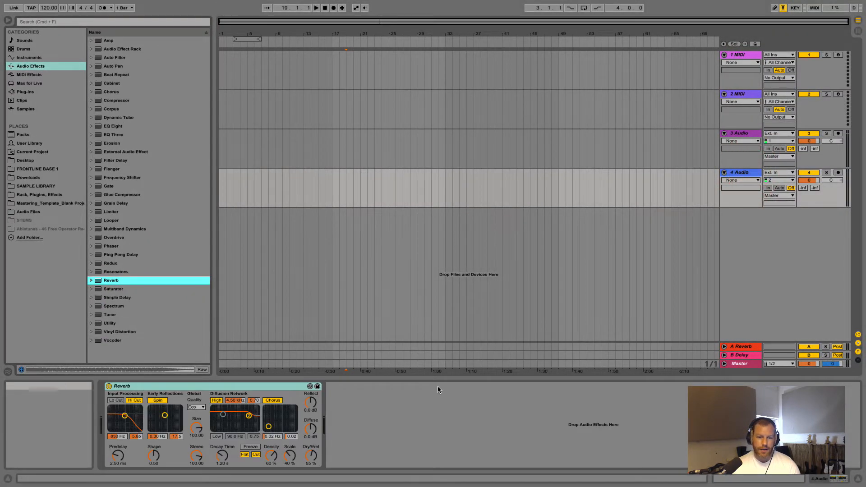
{"action": "left_click", "coordinate": [212, 387]}
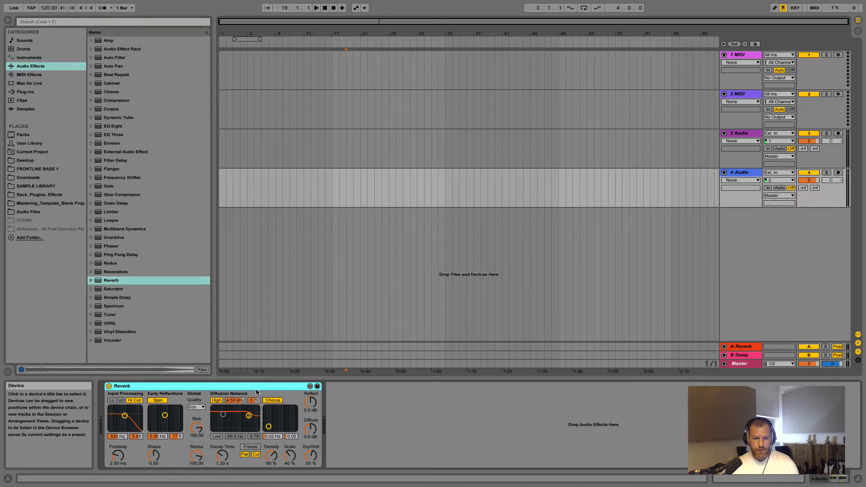
{"action": "left_click", "coordinate": [241, 387]}
{"action": "key", "text": "Delete"}
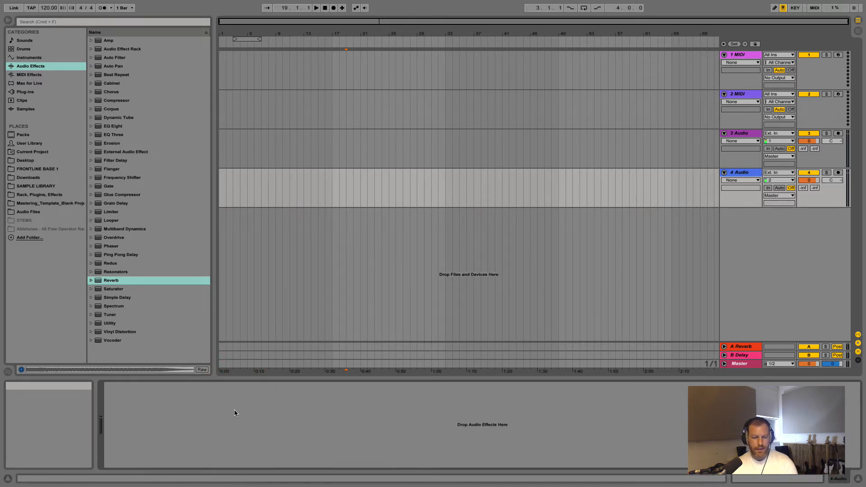
Load Reverb onto the 4 Audio track again and compare its device chain with those of 3 Audio and 2 MIDI.
{"action": "double_click", "coordinate": [109, 282]}
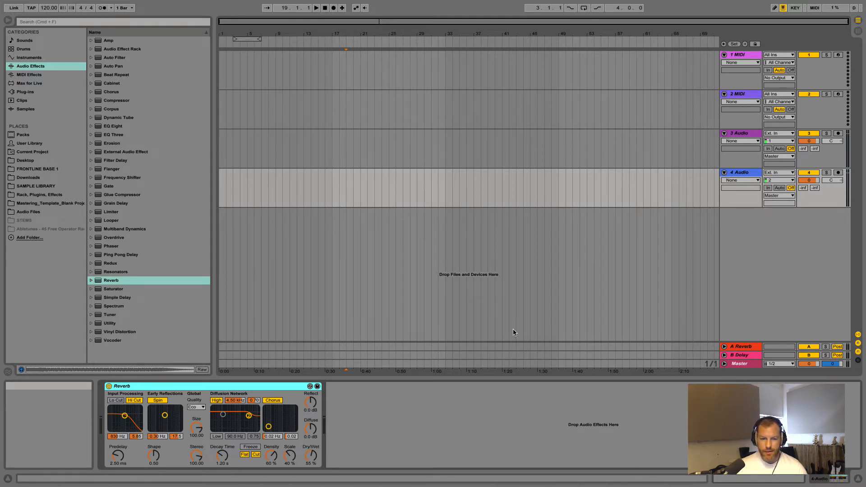
{"action": "left_click", "coordinate": [747, 172]}
{"action": "left_click", "coordinate": [745, 134]}
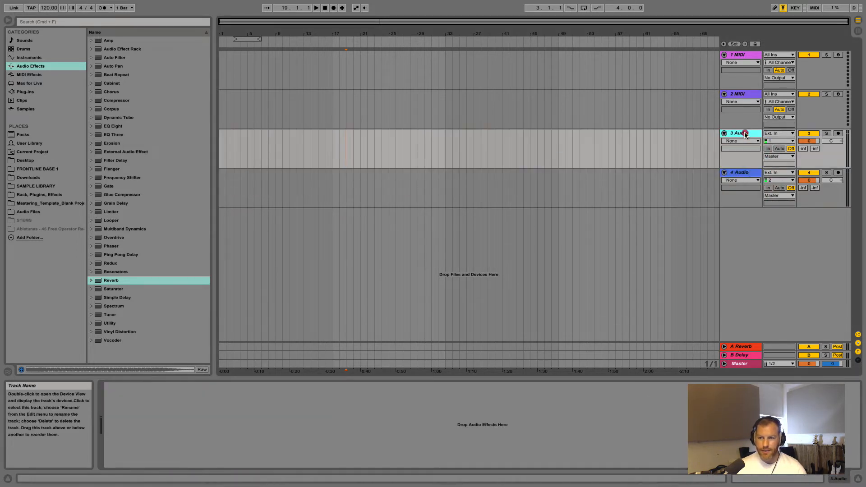
{"action": "left_click", "coordinate": [743, 94]}
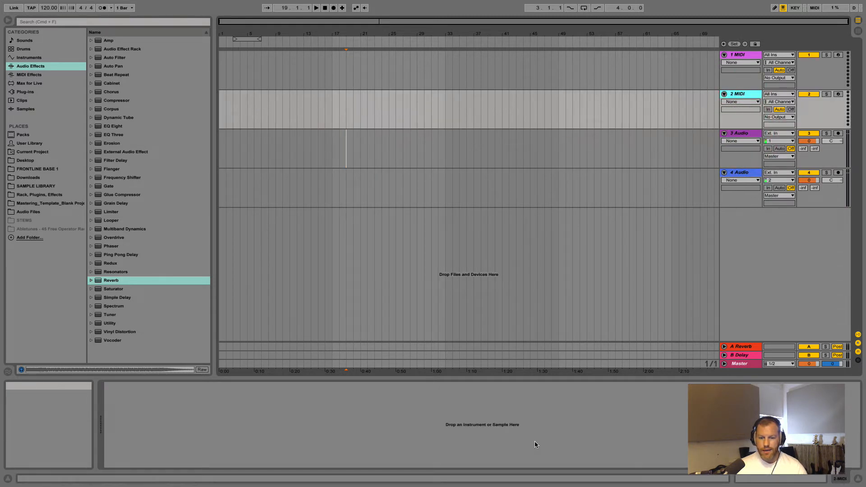
{"action": "left_click", "coordinate": [742, 133]}
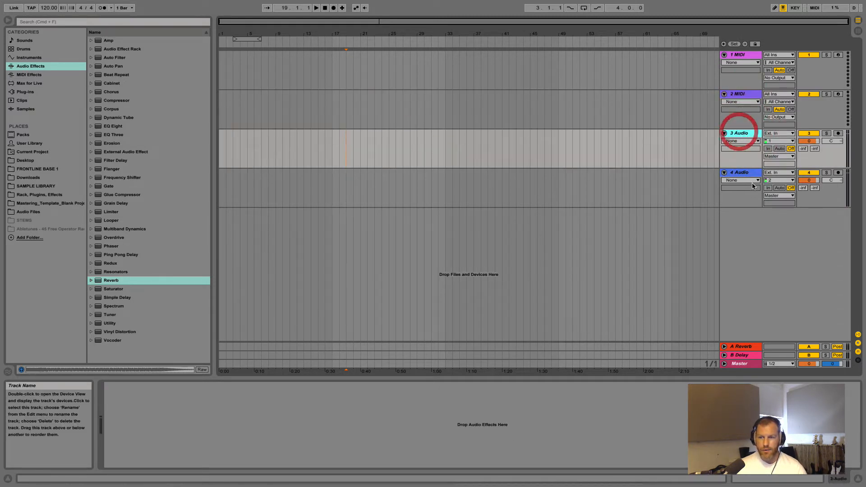
{"action": "left_click", "coordinate": [744, 172]}
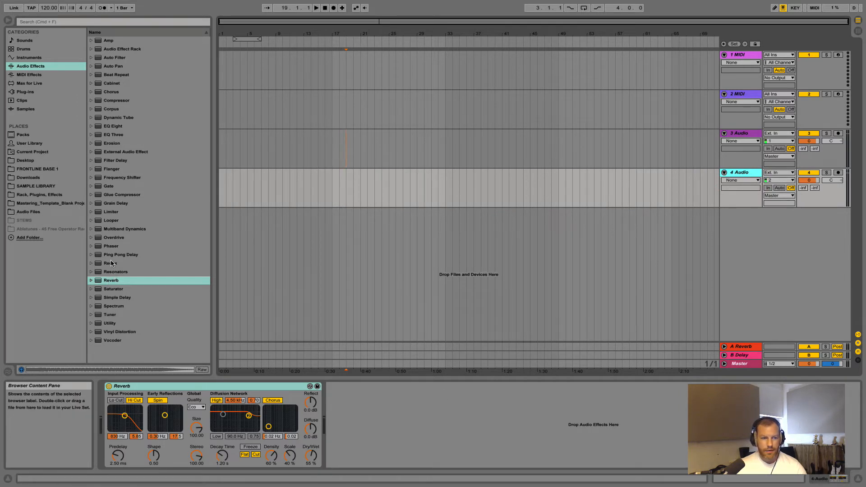
Add Filter Delay and Dynamic Tube after Reverb in the 4 Audio track's device chain.
{"action": "double_click", "coordinate": [112, 161]}
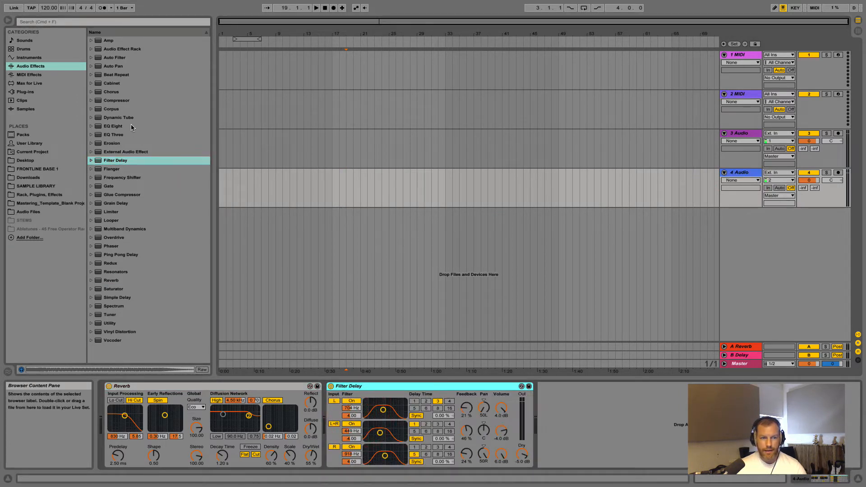
{"action": "left_click_drag", "start_coordinate": [131, 119], "coordinate": [599, 413]}
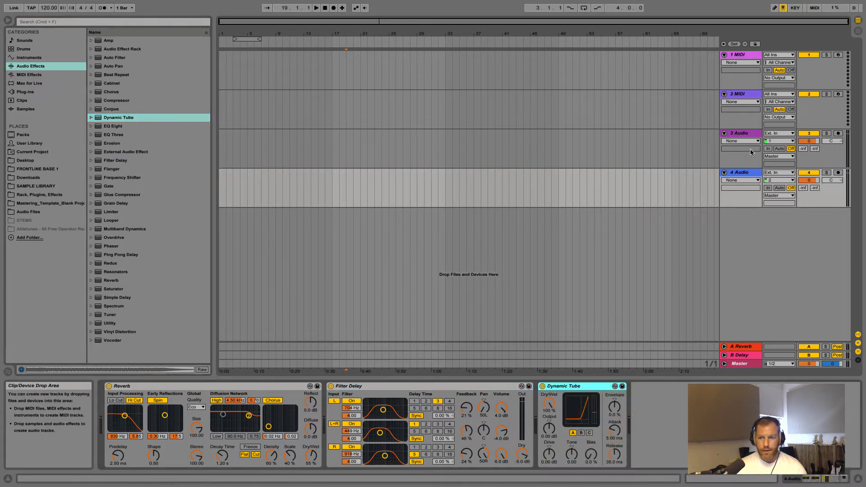
{"action": "left_click", "coordinate": [748, 133]}
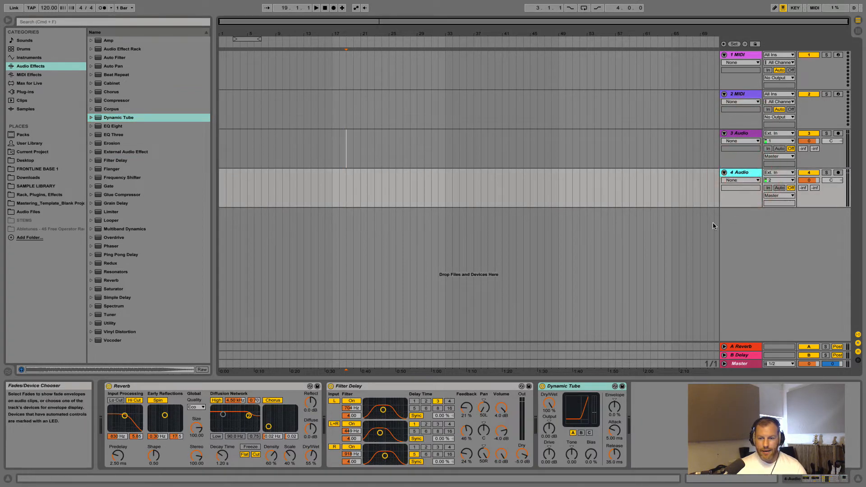
Select Reverb, Filter Delay and Dynamic Tube together on the 4 Audio track and delete them.
{"action": "left_click", "coordinate": [587, 387]}
{"action": "left_click", "coordinate": [465, 391]}
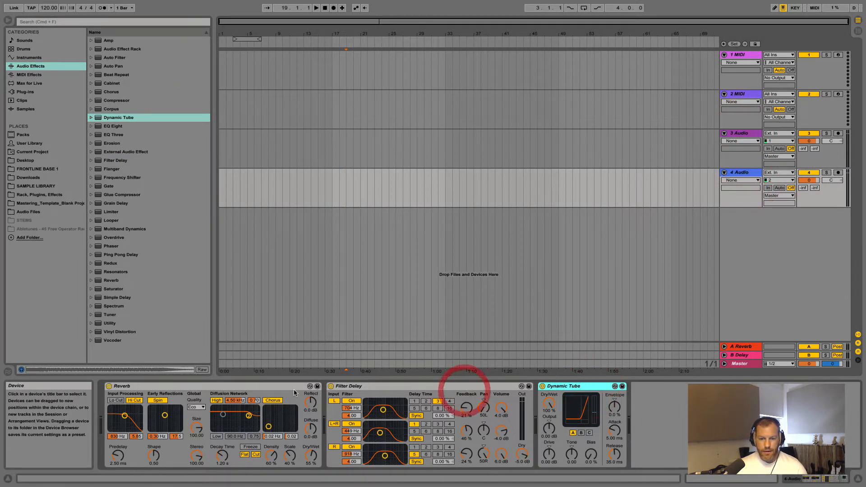
{"action": "left_click", "coordinate": [264, 387]}
{"action": "left_click", "coordinate": [487, 387], "text": "shift"}
{"action": "left_click", "coordinate": [586, 387], "text": "shift"}
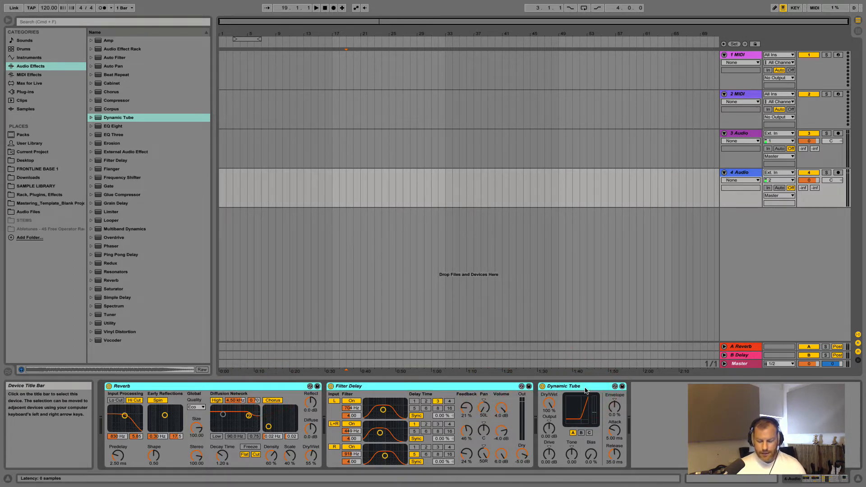
{"action": "key", "text": "Delete"}
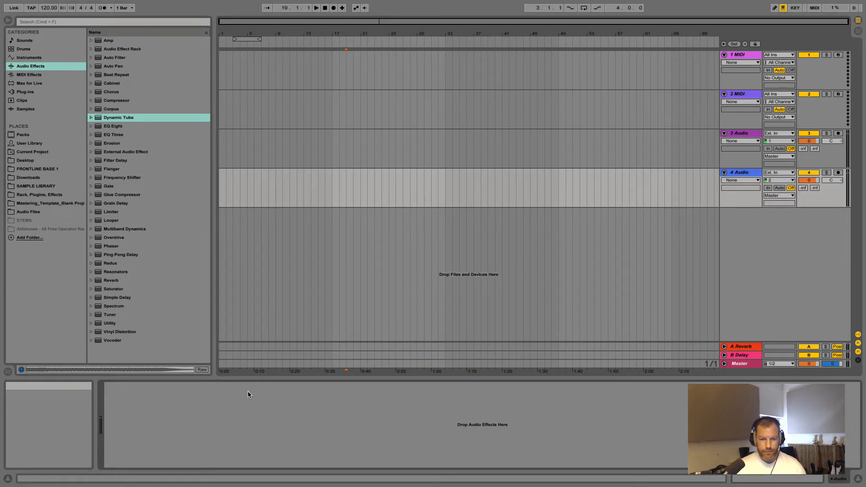
Browse the devices in the MIDI Effects category and the folders in the Max for Live category.
{"action": "left_click", "coordinate": [40, 74]}
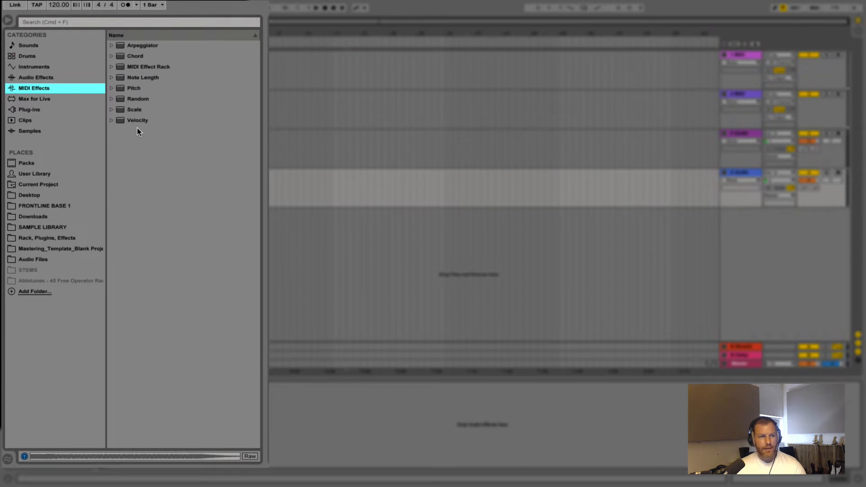
{"action": "left_click", "coordinate": [107, 115]}
{"action": "left_click", "coordinate": [110, 121]}
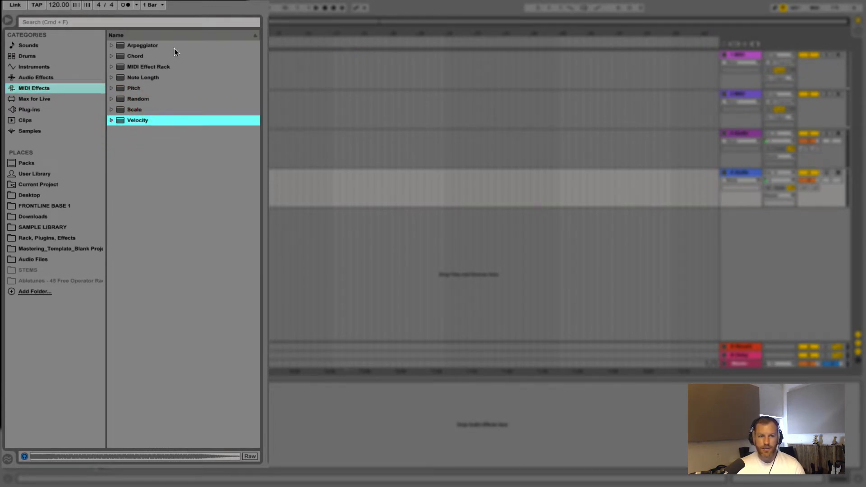
{"action": "left_click", "coordinate": [30, 97]}
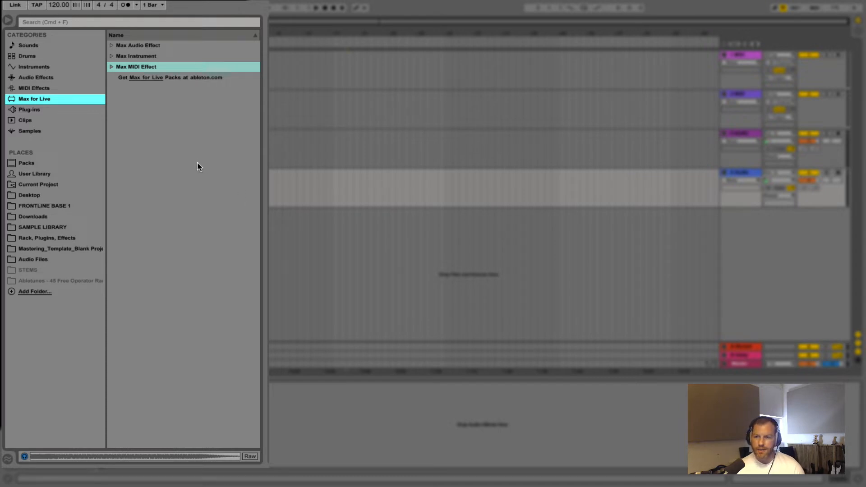
Browse the Plug-ins category, examining the VST folder and the MeldaProduction plug-ins under Audio Units, and collapse both folders.
{"action": "left_click", "coordinate": [46, 110]}
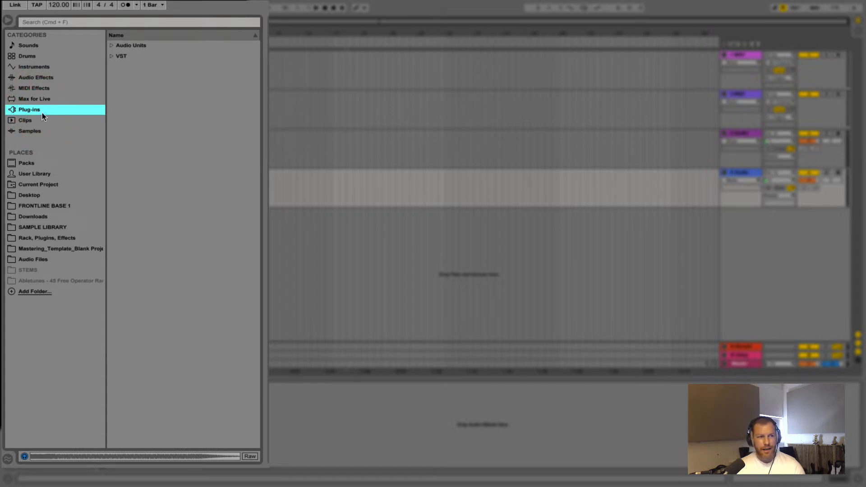
{"action": "left_click", "coordinate": [112, 56]}
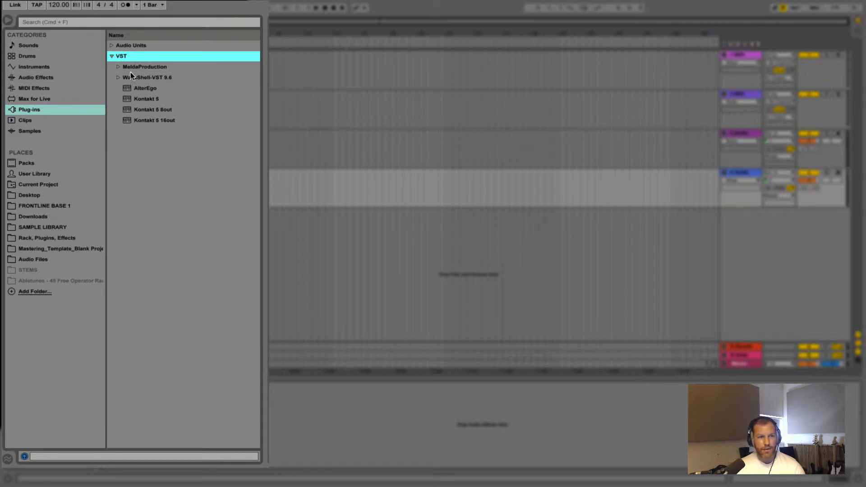
{"action": "left_click", "coordinate": [111, 57]}
{"action": "left_click", "coordinate": [112, 46]}
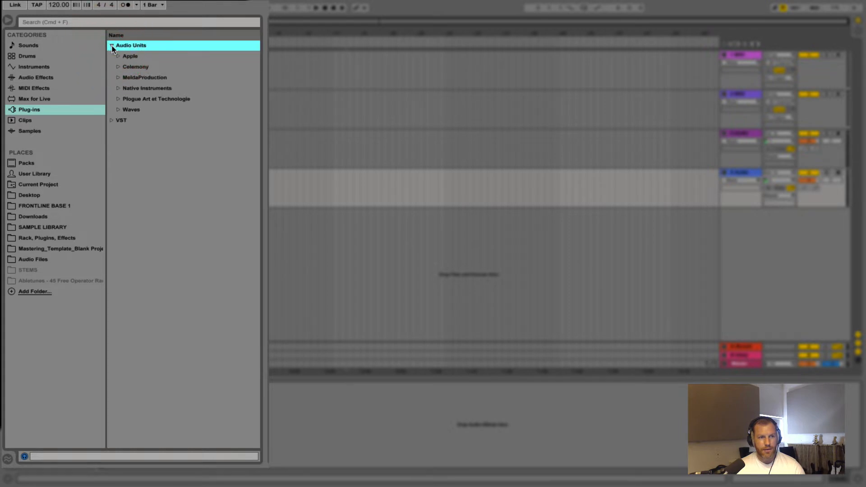
{"action": "left_click", "coordinate": [114, 66]}
{"action": "left_click", "coordinate": [115, 66]}
{"action": "left_click", "coordinate": [111, 46]}
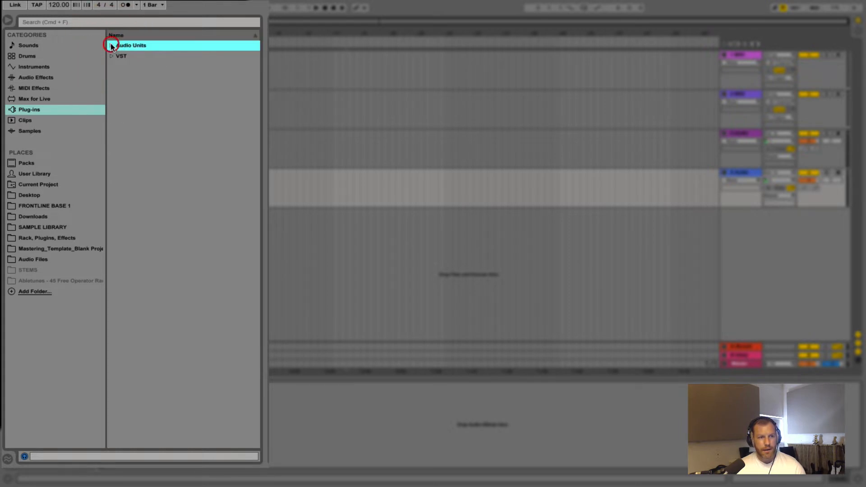
{"action": "left_click", "coordinate": [111, 46]}
{"action": "left_click", "coordinate": [118, 78]}
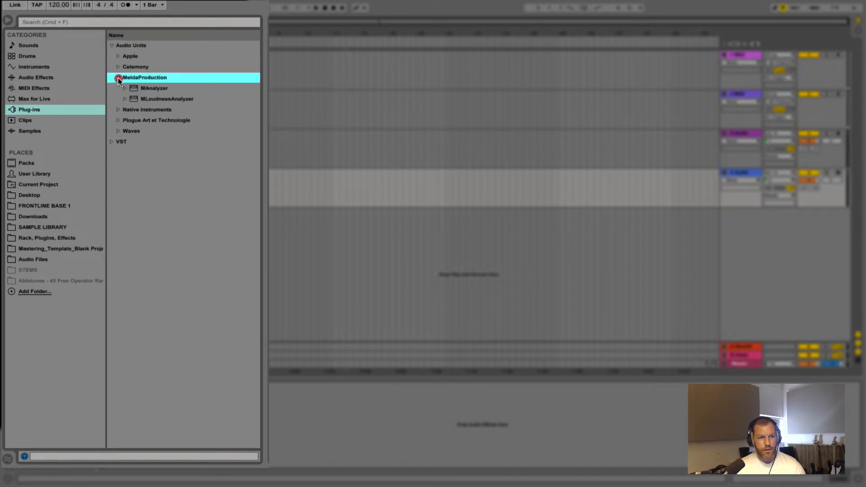
{"action": "left_click", "coordinate": [111, 45]}
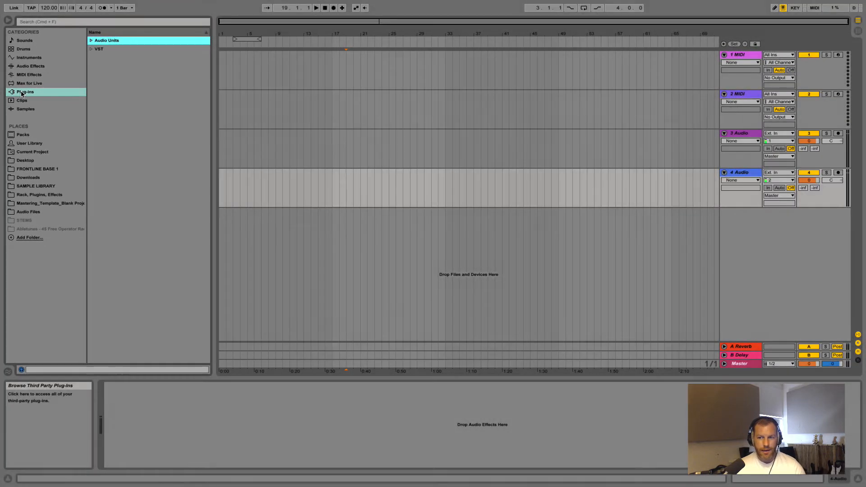
Open the Preferences and examine the File Folder settings for the plug-in sources.
{"action": "left_click", "coordinate": [49, 5]}
{"action": "left_click", "coordinate": [31, 5]}
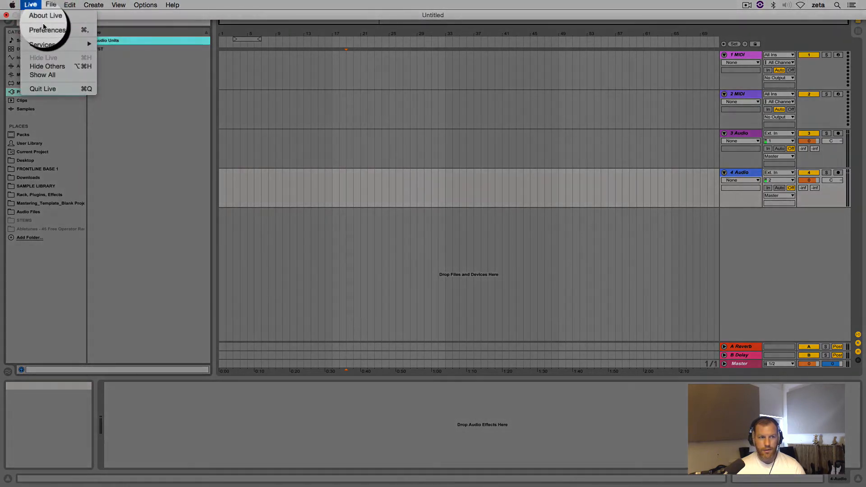
{"action": "left_click", "coordinate": [45, 31]}
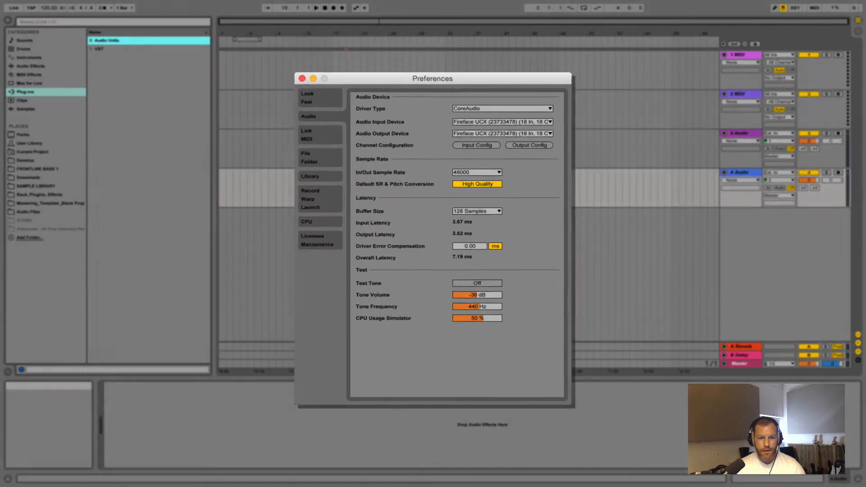
{"action": "left_click", "coordinate": [286, 137]}
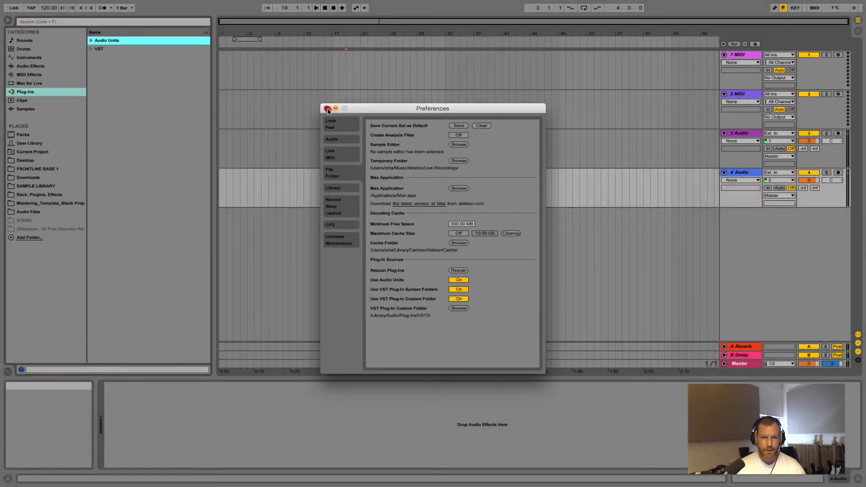
Close the Preferences and browse the contents of the Clips and Samples categories.
{"action": "left_click", "coordinate": [328, 110]}
{"action": "left_click", "coordinate": [58, 100]}
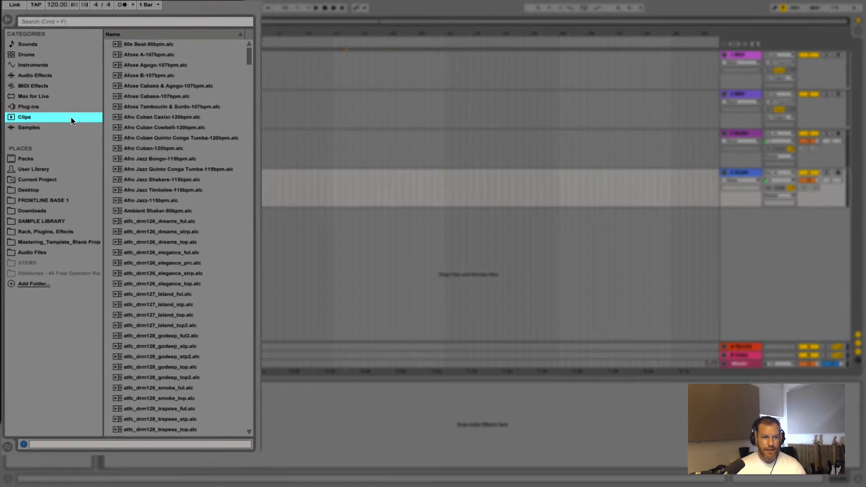
{"action": "scroll", "coordinate": [156, 120], "scroll_direction": "down", "scroll_amount": 15}
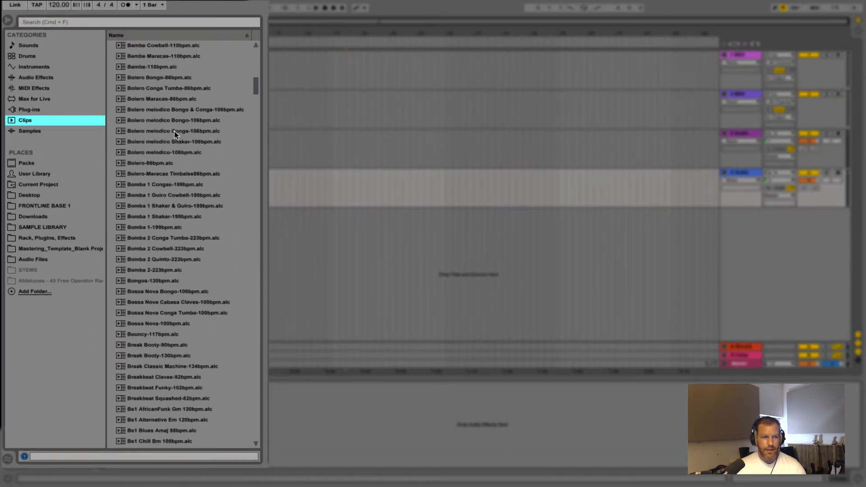
{"action": "scroll", "coordinate": [174, 132], "scroll_direction": "down", "scroll_amount": 12}
{"action": "left_click", "coordinate": [39, 130]}
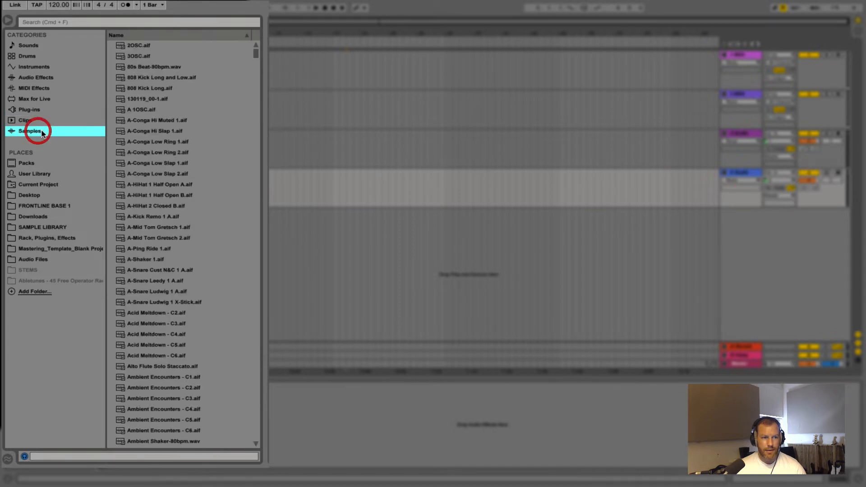
{"action": "scroll", "coordinate": [156, 161], "scroll_direction": "down", "scroll_amount": 10}
{"action": "left_click_drag", "start_coordinate": [256, 62], "coordinate": [255, 39]}
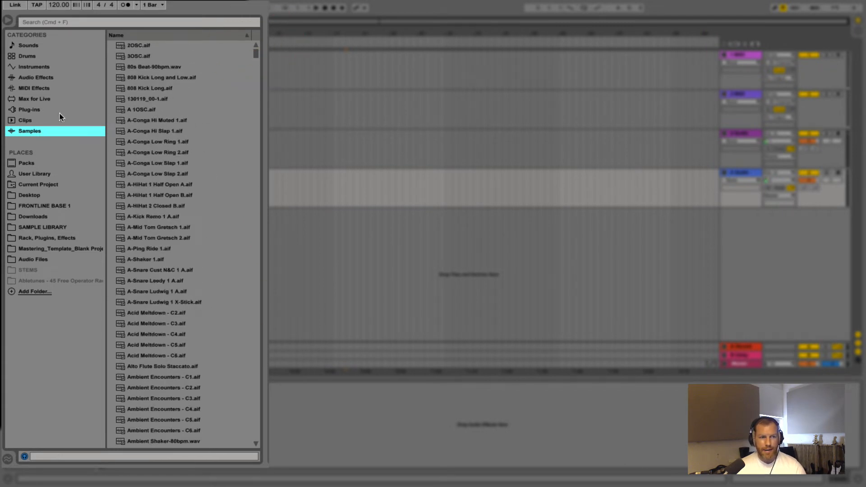
List the installed Packs, switch to Chrome and examine the free and paid packs on the Packs by Sample Magic page.
{"action": "left_click", "coordinate": [23, 163]}
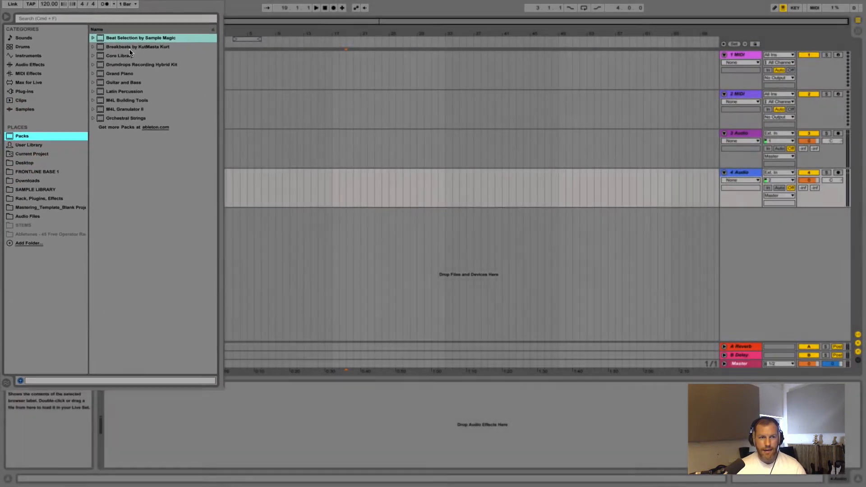
{"action": "mouse_move", "coordinate": [1, 2]}
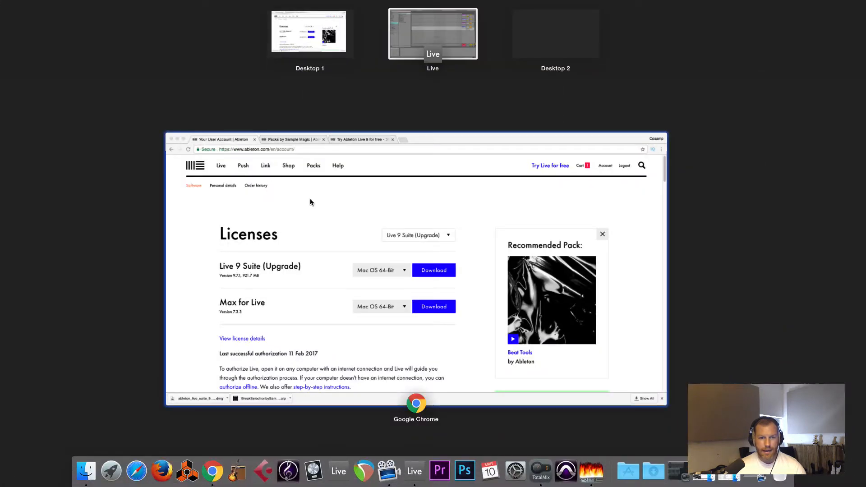
{"action": "left_click", "coordinate": [310, 202]}
{"action": "left_click", "coordinate": [239, 31]}
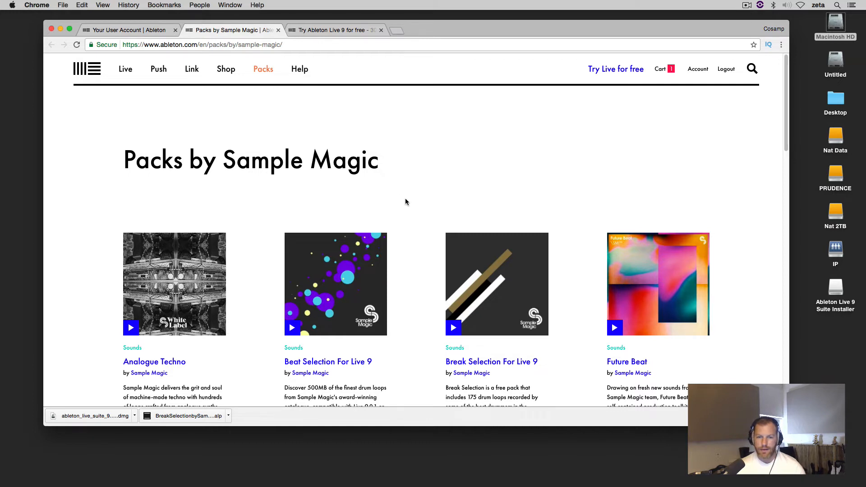
{"action": "scroll", "coordinate": [414, 198], "scroll_direction": "down", "scroll_amount": 5}
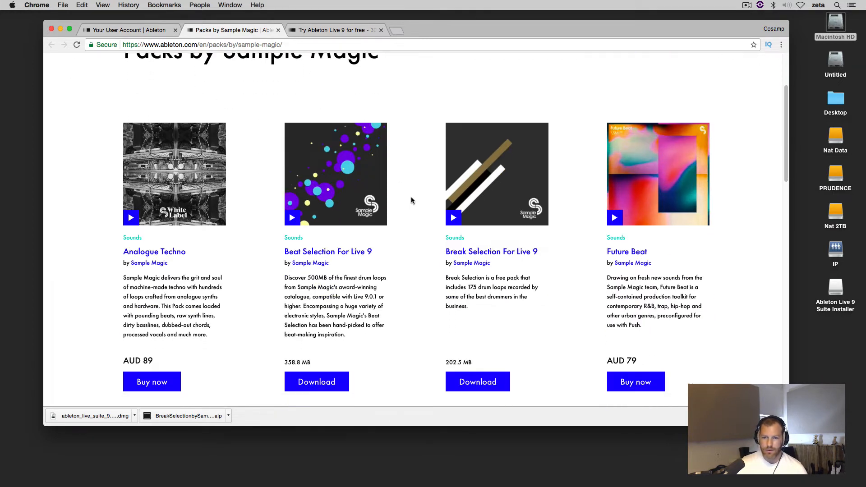
{"action": "scroll", "coordinate": [427, 197], "scroll_direction": "down", "scroll_amount": 1}
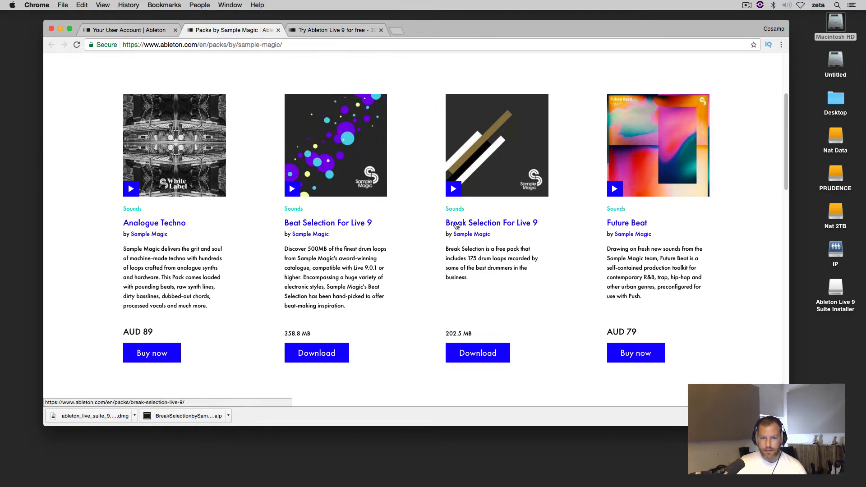
Install the downloaded Break Selection by Sample Magic pack in Live, close its info page and collapse the pack.
{"action": "left_click", "coordinate": [184, 416]}
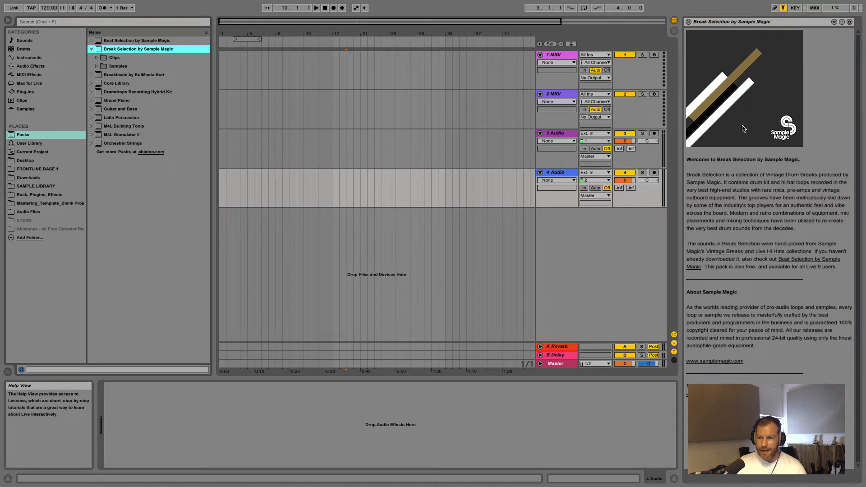
{"action": "left_click", "coordinate": [689, 21]}
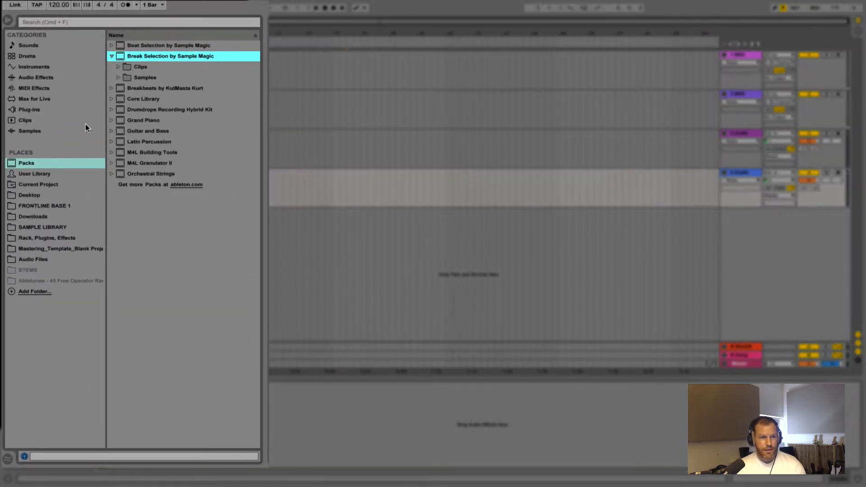
{"action": "left_click", "coordinate": [111, 56]}
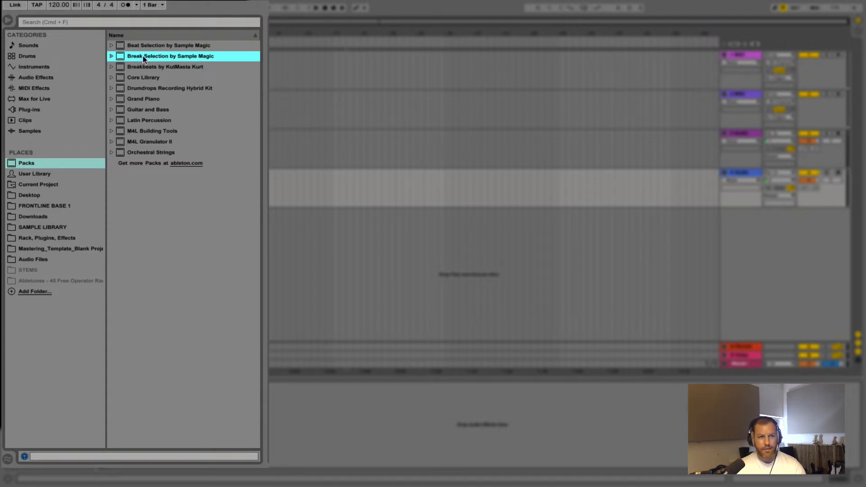
Expand the Break Selection pack and select the Badonga, Boomblastic and Chunky Praise clips in Clips > Vintage Breaks.
{"action": "left_click", "coordinate": [111, 56]}
{"action": "left_click", "coordinate": [119, 78]}
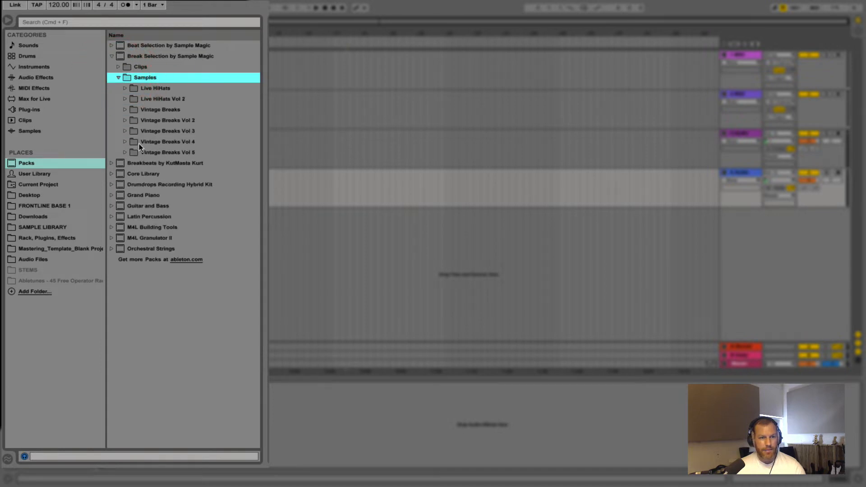
{"action": "left_click", "coordinate": [118, 67]}
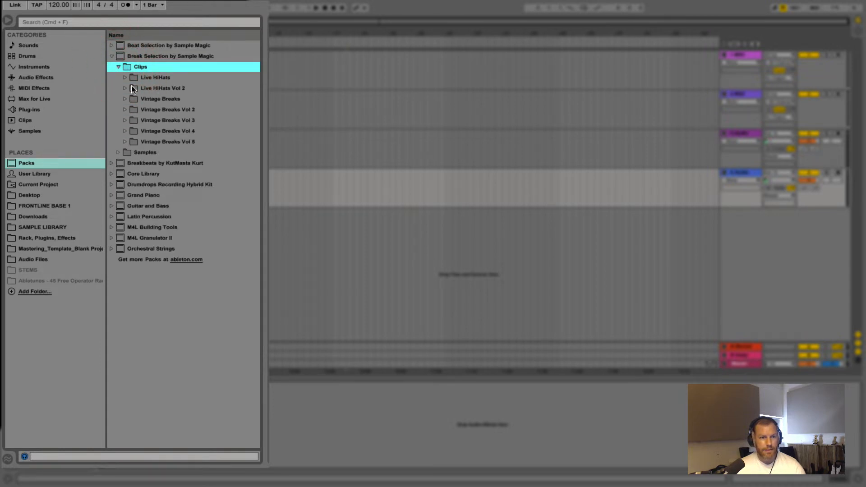
{"action": "left_click", "coordinate": [125, 100]}
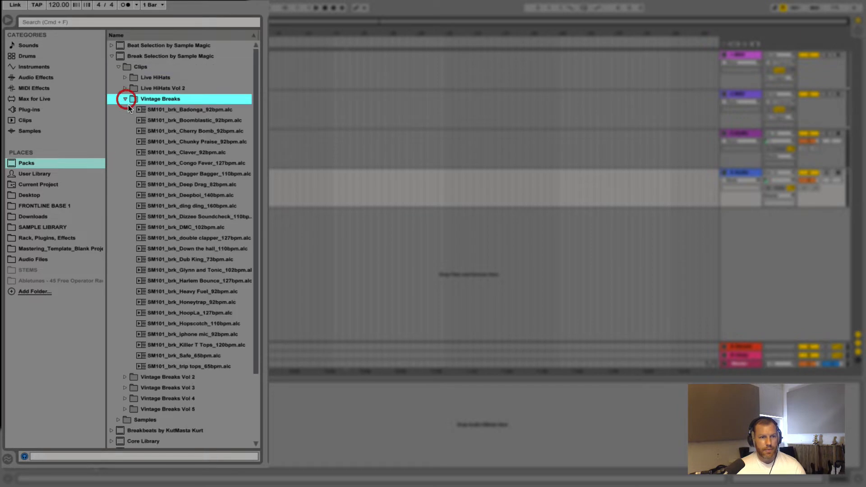
{"action": "left_click", "coordinate": [154, 110]}
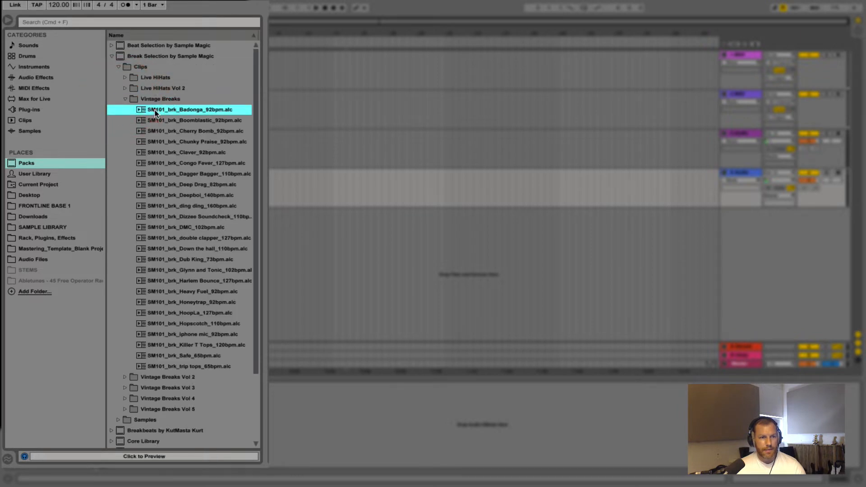
{"action": "left_click", "coordinate": [177, 123]}
{"action": "left_click", "coordinate": [175, 142]}
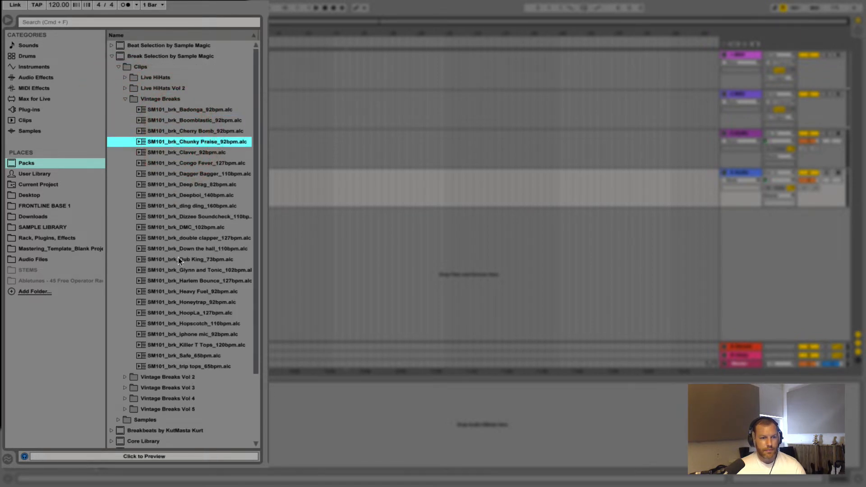
{"action": "left_click", "coordinate": [172, 108]}
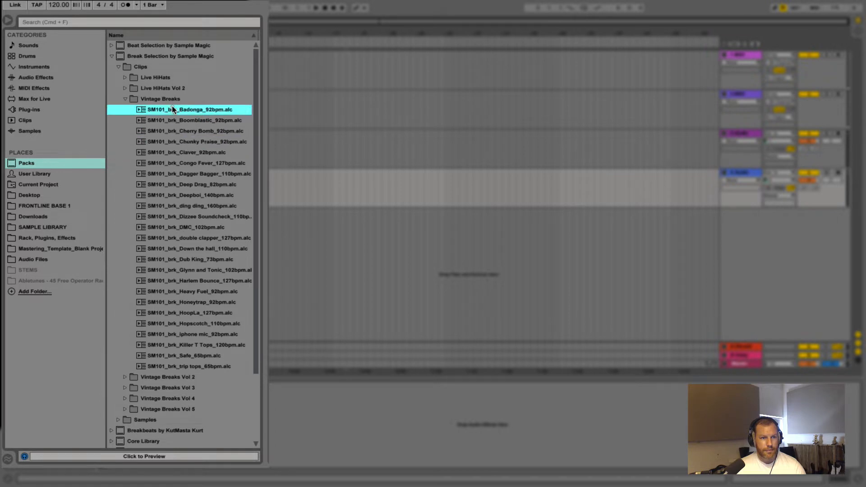
Look at the apollo clip in the Vintage Breaks Vol 4 folder and collapse the pack's Clips folder.
{"action": "left_click", "coordinate": [125, 98]}
{"action": "left_click", "coordinate": [125, 131]}
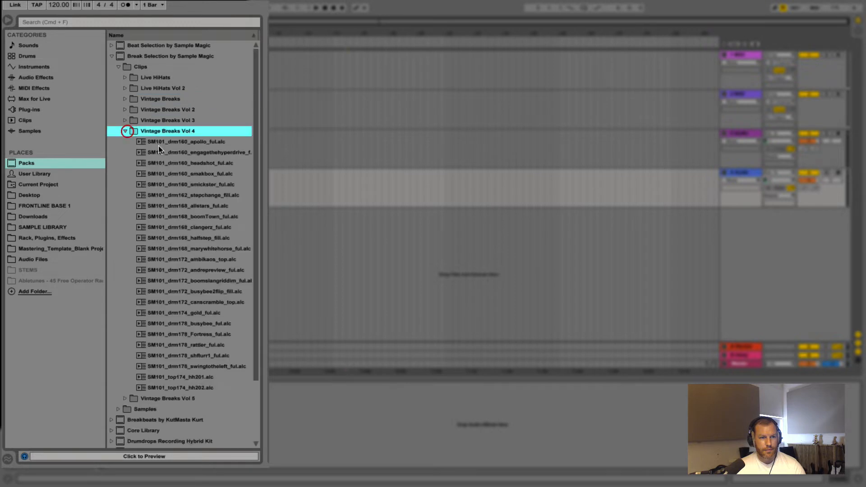
{"action": "left_click", "coordinate": [161, 141]}
{"action": "left_click", "coordinate": [117, 67]}
Audition several drum fills from Samples > Vintage Breaks Vol 5 in the Break Selection pack, and collapse the pack.
{"action": "left_click", "coordinate": [118, 77]}
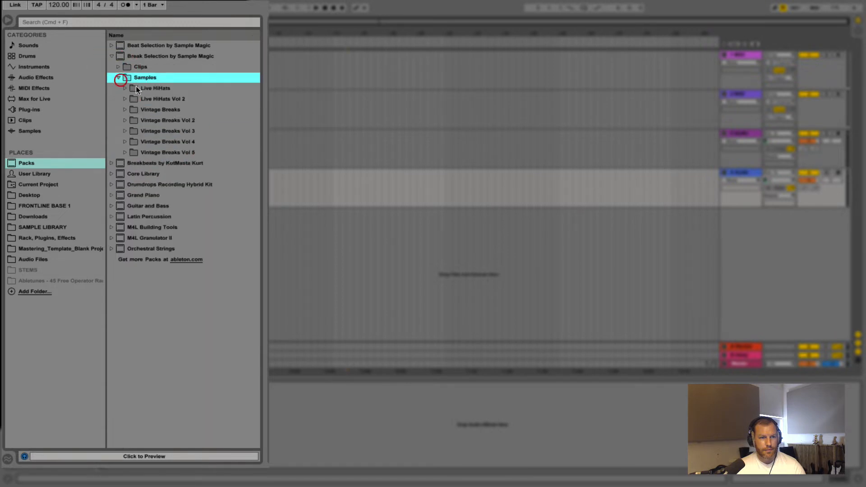
{"action": "left_click", "coordinate": [147, 97]}
{"action": "left_click", "coordinate": [125, 152]}
{"action": "left_click", "coordinate": [154, 174]}
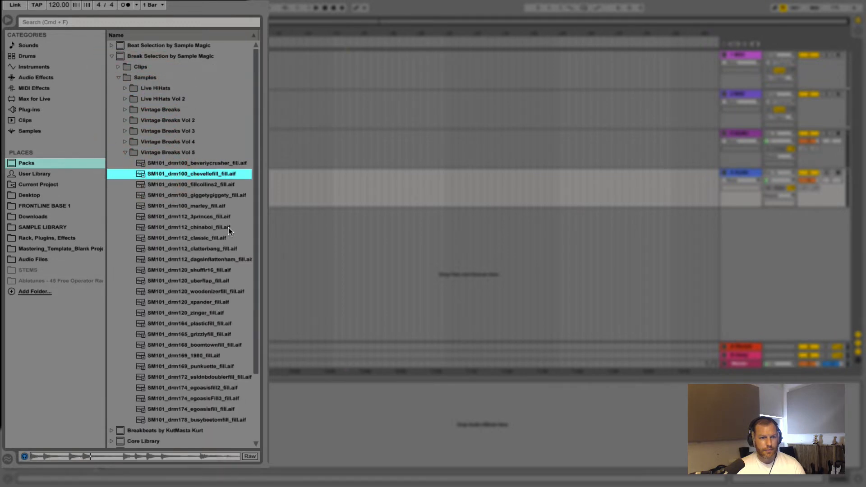
{"action": "left_click", "coordinate": [152, 216]}
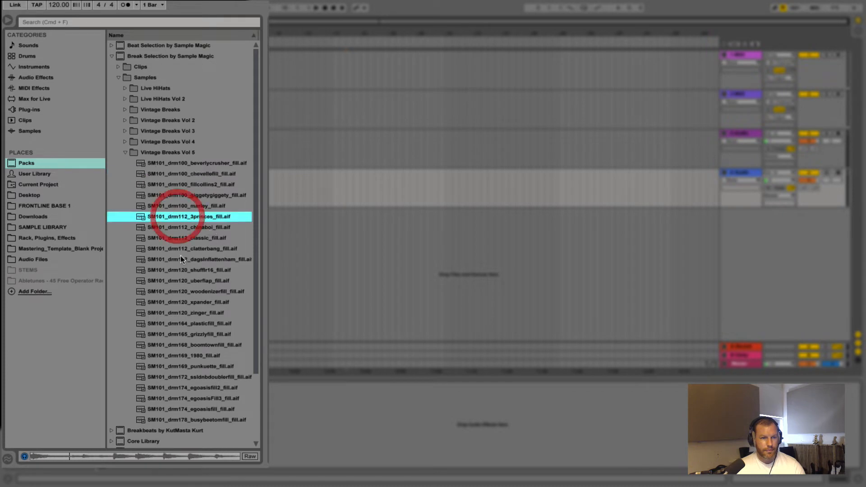
{"action": "left_click", "coordinate": [170, 248]}
{"action": "left_click", "coordinate": [171, 280]}
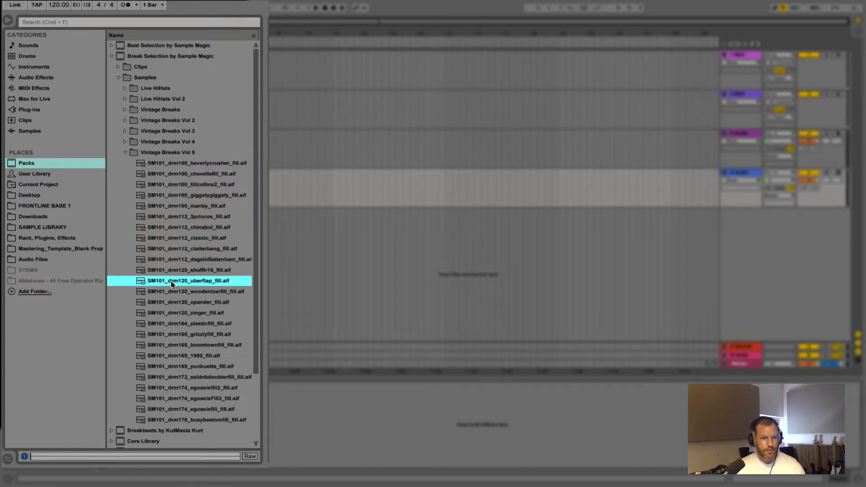
{"action": "left_click", "coordinate": [152, 162]}
{"action": "left_click", "coordinate": [152, 174]}
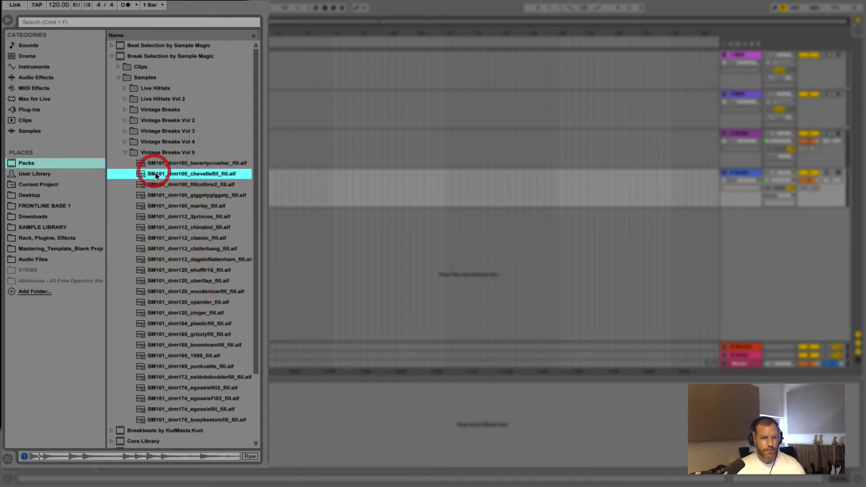
{"action": "left_click", "coordinate": [155, 185]}
{"action": "left_click", "coordinate": [156, 194]}
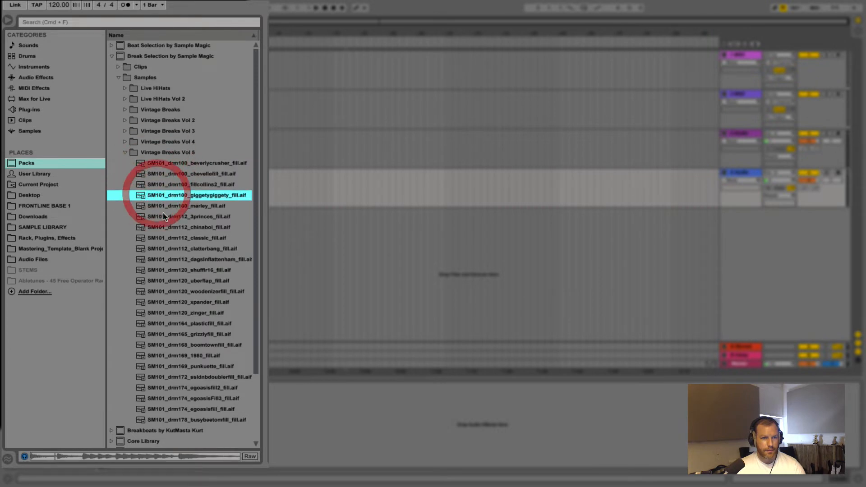
{"action": "left_click", "coordinate": [165, 207]}
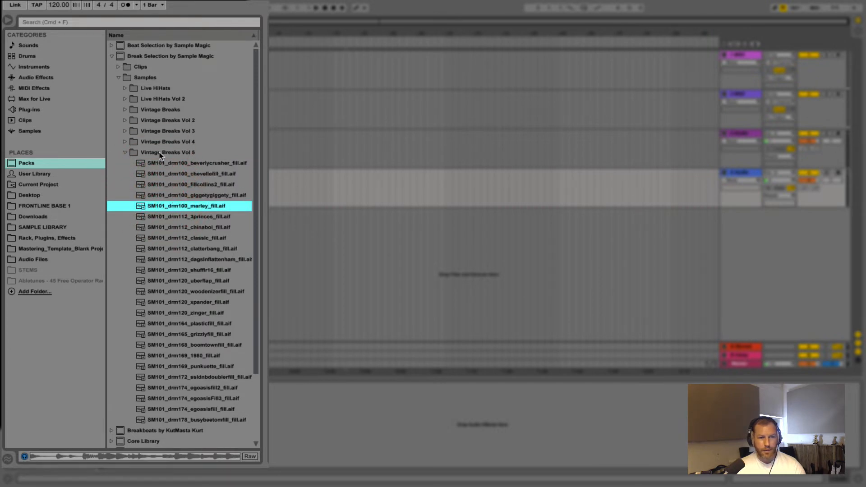
{"action": "left_click", "coordinate": [126, 153]}
{"action": "left_click", "coordinate": [112, 56]}
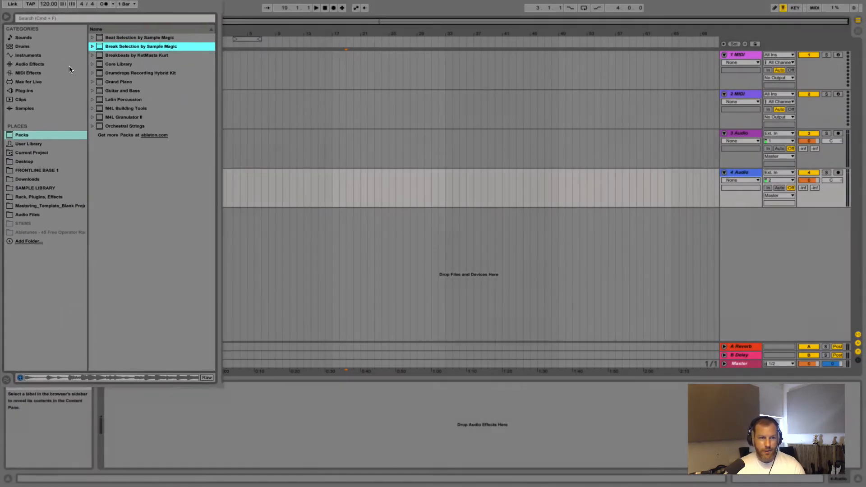
Switch to the Mac desktop, minimise the browser window and create a new folder named Drum Samples.
{"action": "key", "text": "ctrl+Up"}
{"action": "left_click", "coordinate": [192, 240]}
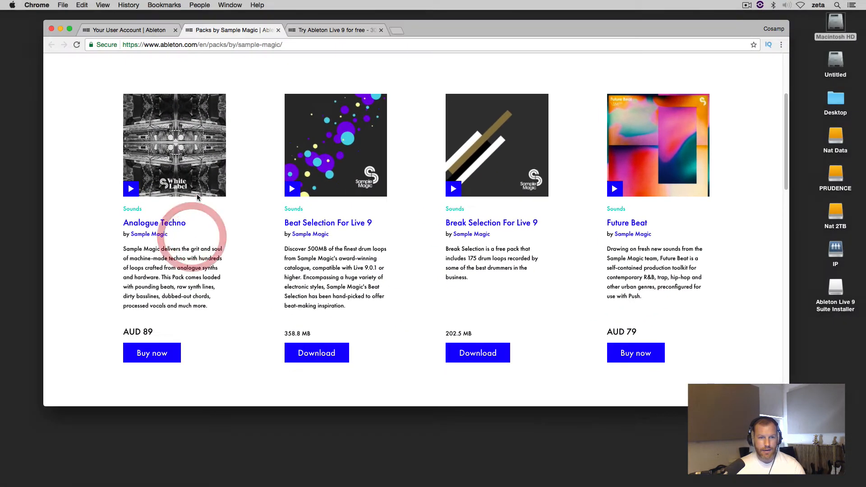
{"action": "left_click", "coordinate": [59, 28]}
{"action": "right_click", "coordinate": [640, 158]}
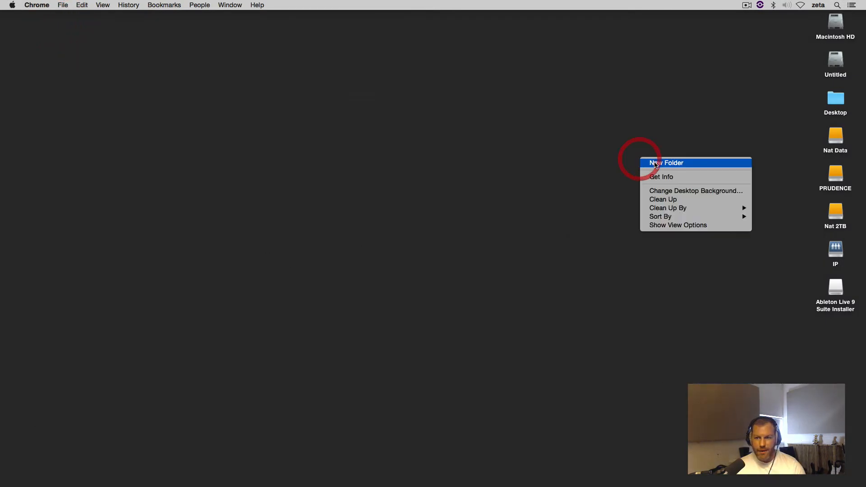
{"action": "left_click", "coordinate": [655, 162]}
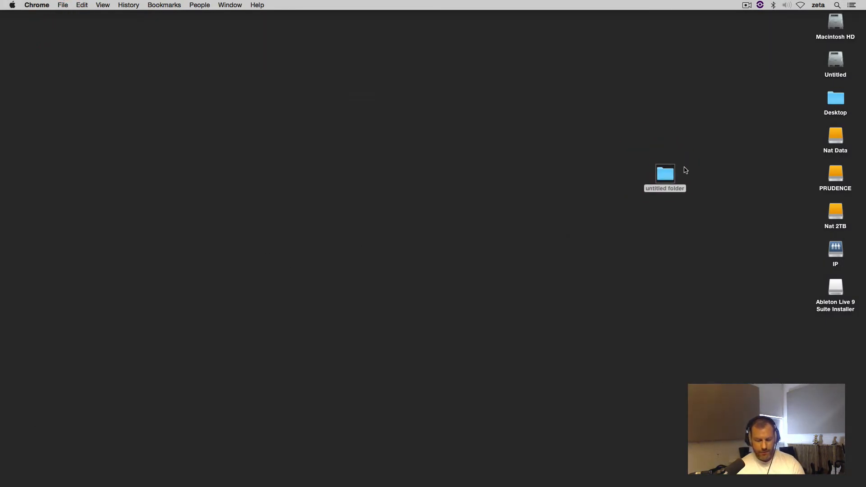
{"action": "double_click", "coordinate": [665, 189]}
{"action": "left_click", "coordinate": [669, 191]}
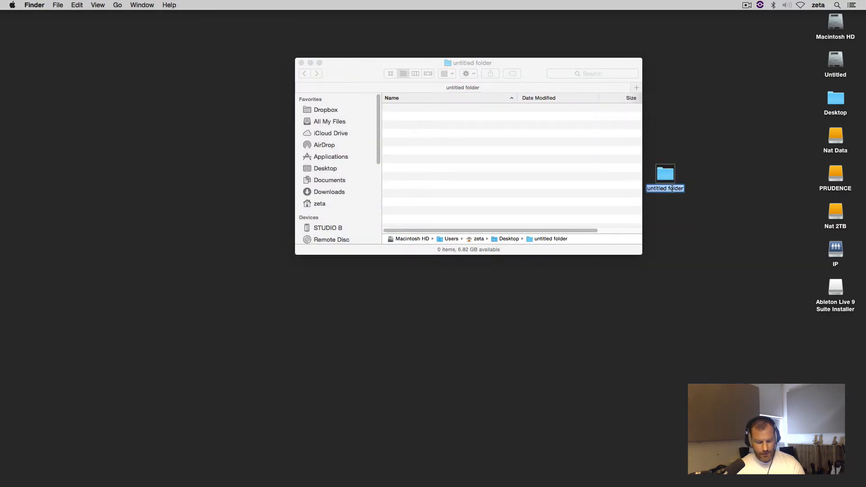
{"action": "type", "text": "Drum Samples"}
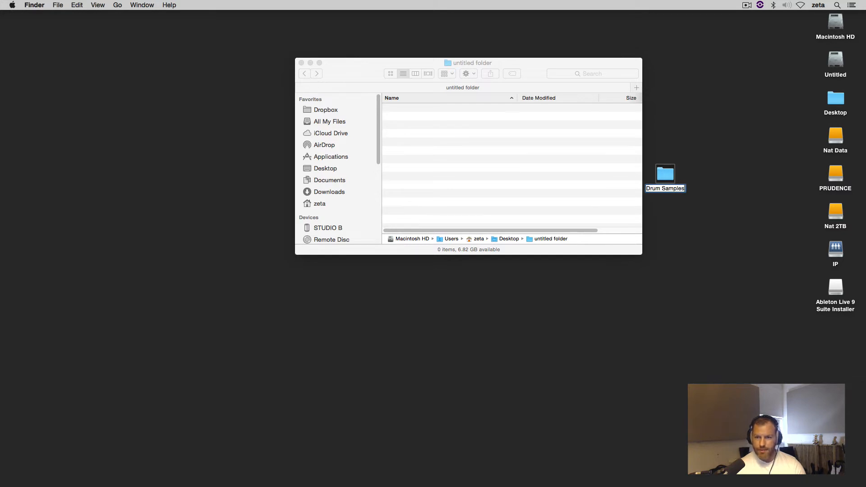
{"action": "left_click", "coordinate": [721, 242]}
{"action": "left_click", "coordinate": [302, 63]}
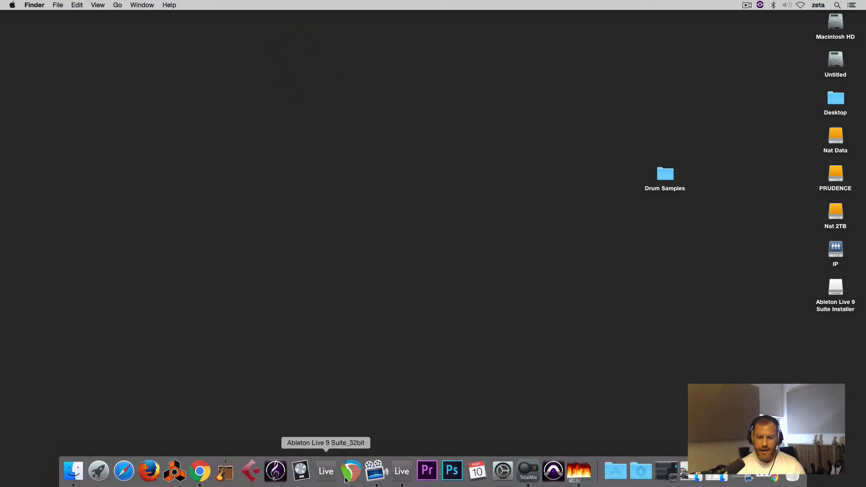
Switch to Ableton Live, add the desktop's Drum Samples folder to Places and select it in the browser.
{"action": "left_click", "coordinate": [402, 471]}
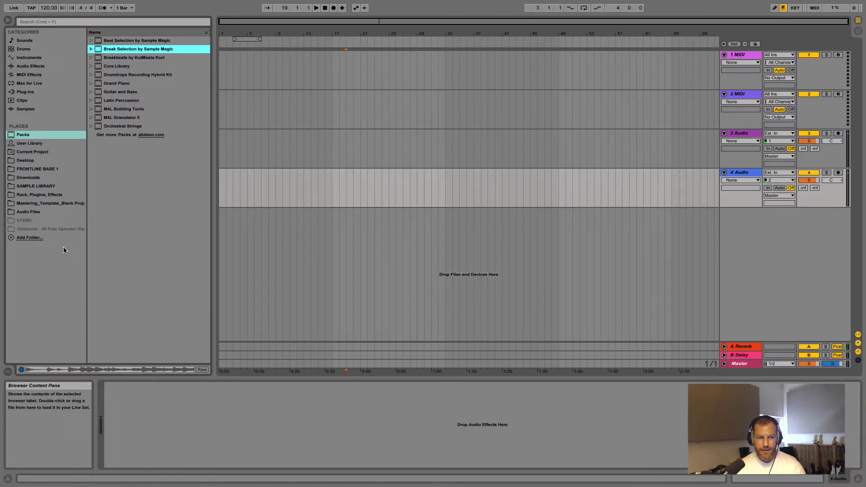
{"action": "left_click", "coordinate": [31, 237]}
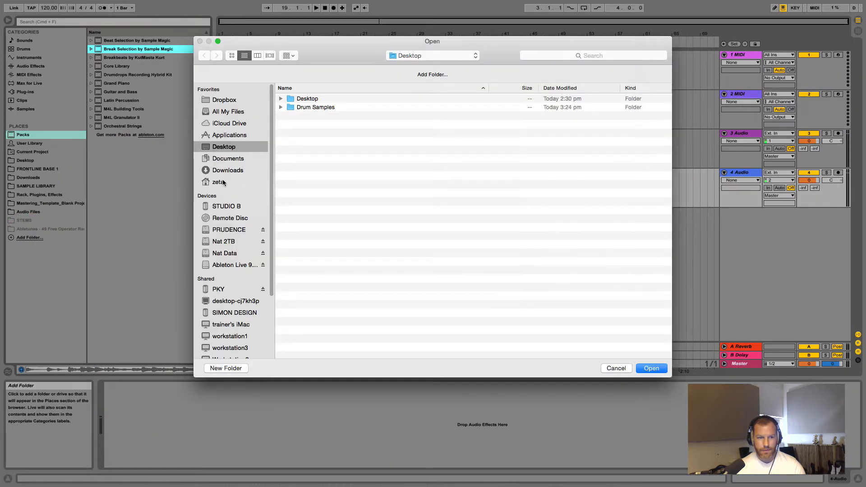
{"action": "left_click", "coordinate": [223, 147]}
{"action": "left_click", "coordinate": [311, 107]}
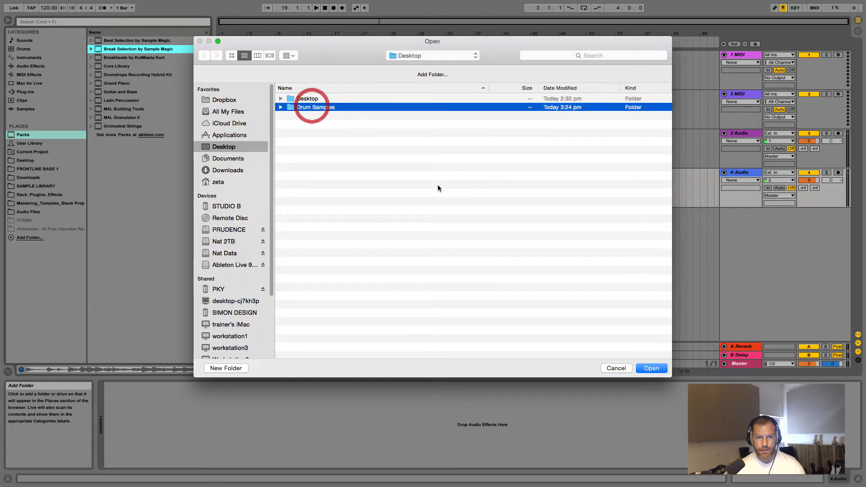
{"action": "left_click", "coordinate": [654, 368]}
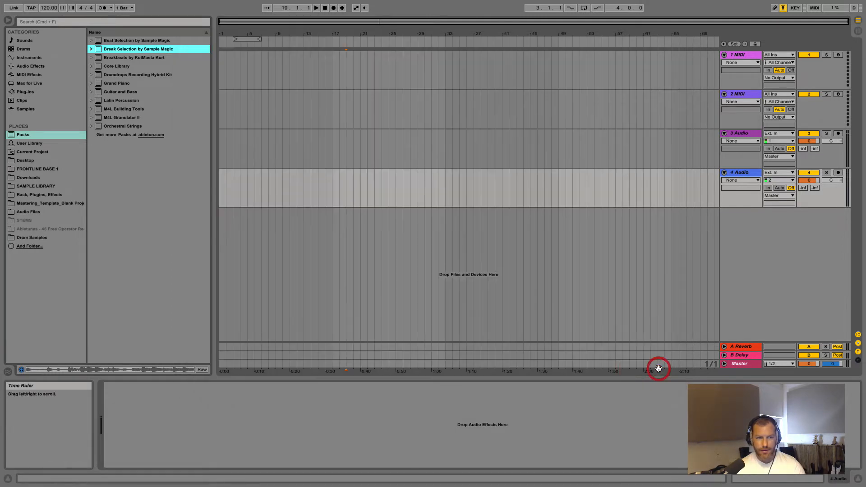
{"action": "left_click", "coordinate": [32, 237]}
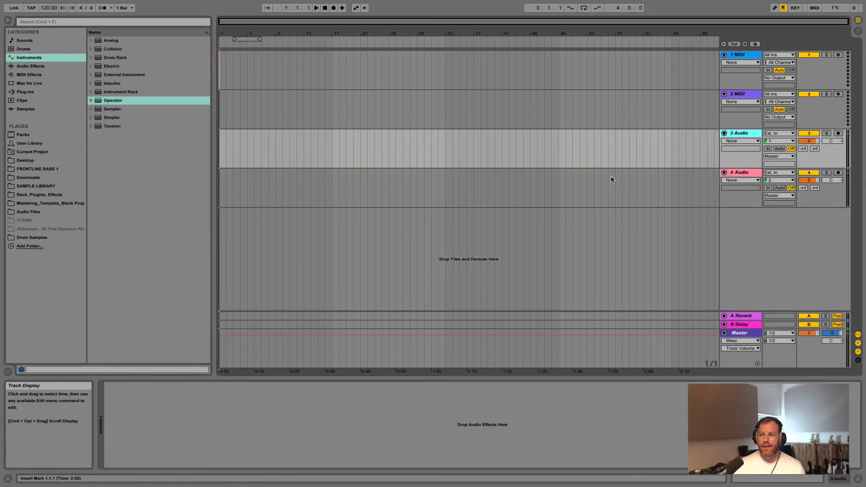
Look through the two MIDI tracks and two audio tracks in the Arrangement, selecting each in turn.
{"action": "left_click", "coordinate": [740, 55]}
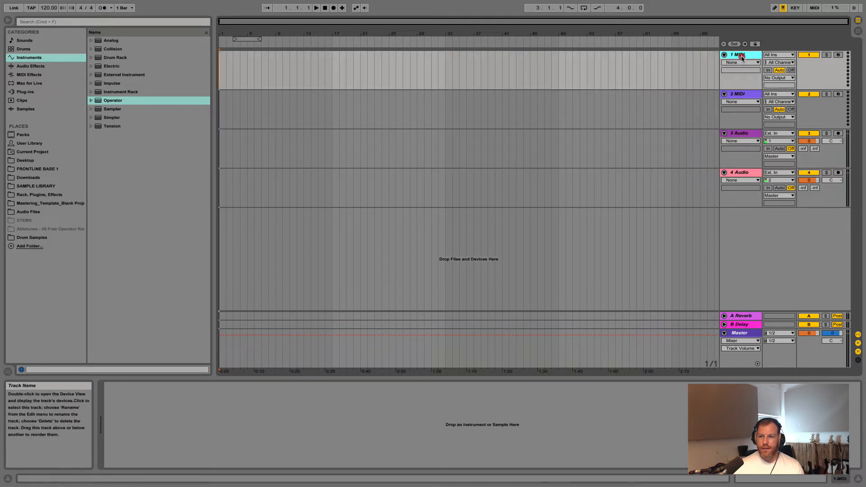
{"action": "left_click", "coordinate": [743, 93]}
{"action": "left_click", "coordinate": [740, 133]}
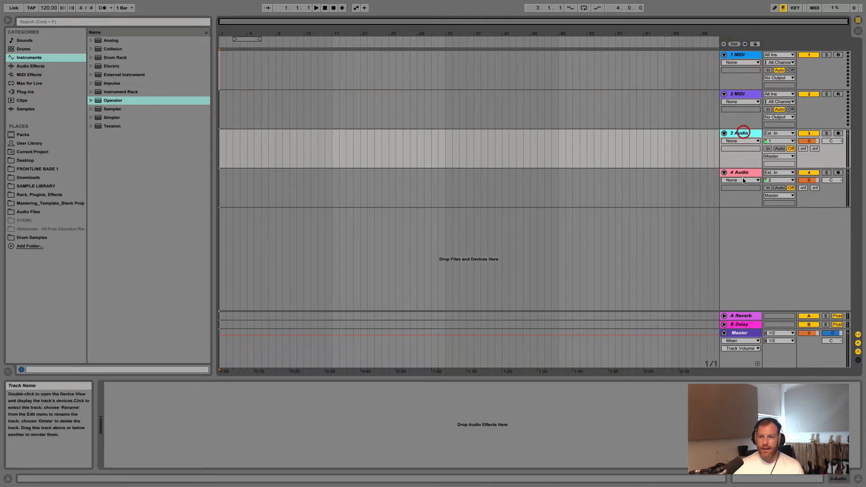
{"action": "left_click", "coordinate": [741, 173]}
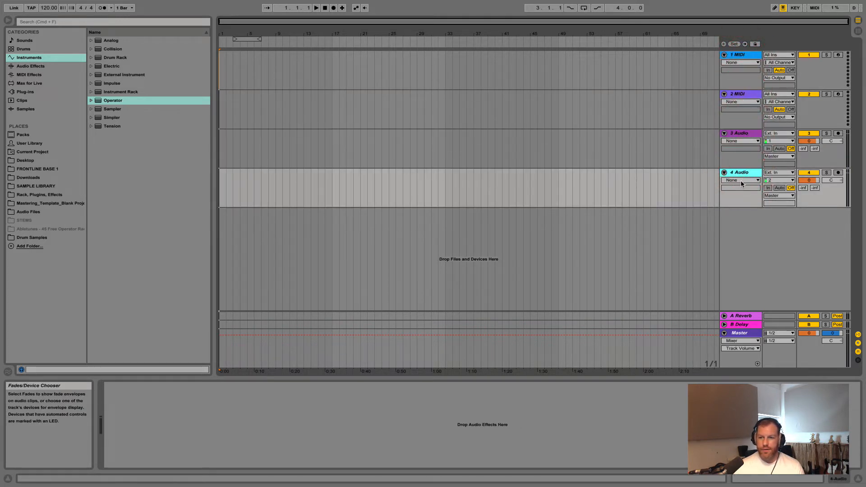
{"action": "left_click", "coordinate": [751, 54]}
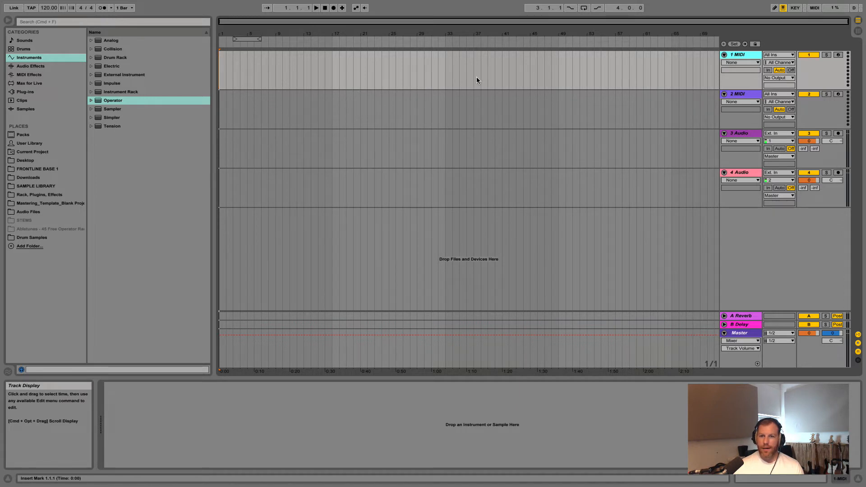
{"action": "left_click", "coordinate": [740, 94]}
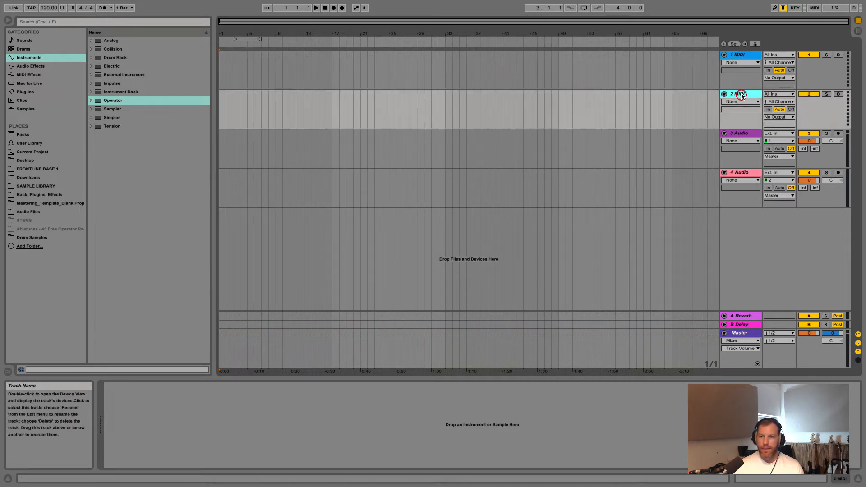
{"action": "left_click", "coordinate": [743, 54]}
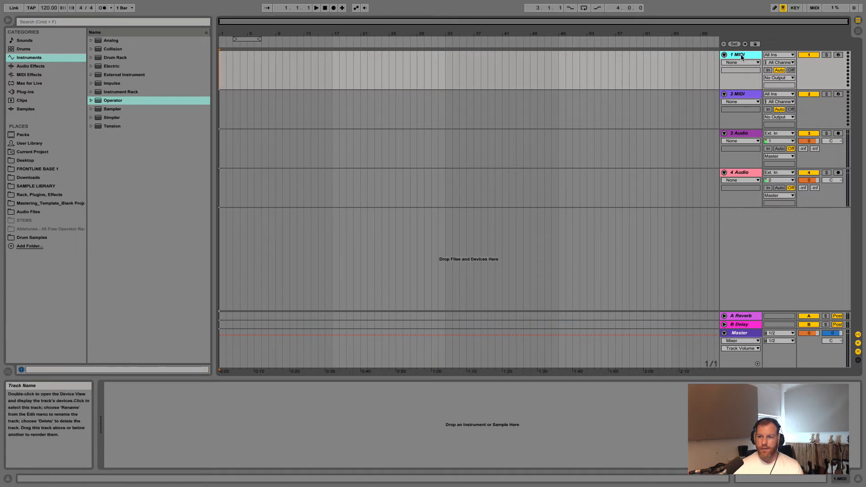
{"action": "left_click", "coordinate": [742, 55]}
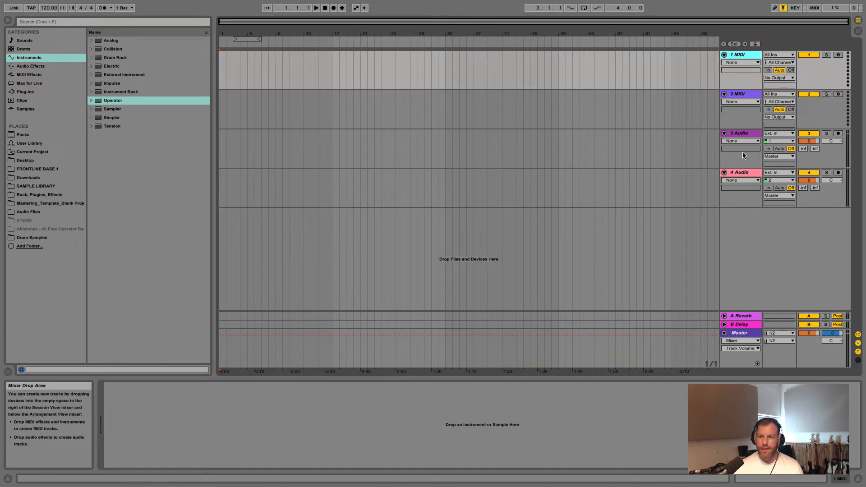
{"action": "left_click", "coordinate": [741, 134]}
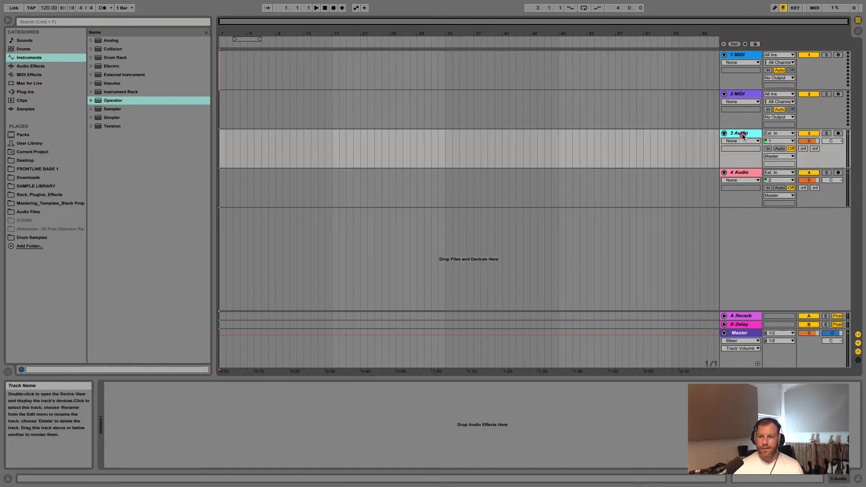
{"action": "left_click", "coordinate": [743, 172]}
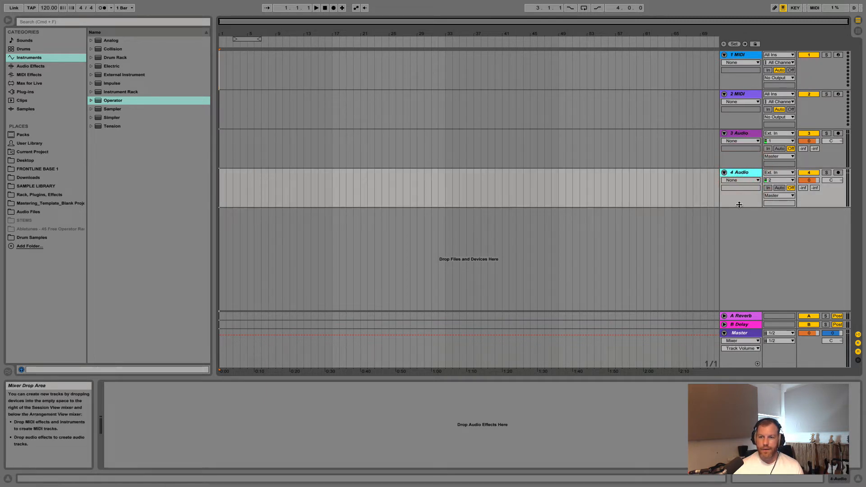
{"action": "left_click", "coordinate": [743, 54]}
{"action": "left_click", "coordinate": [742, 93]}
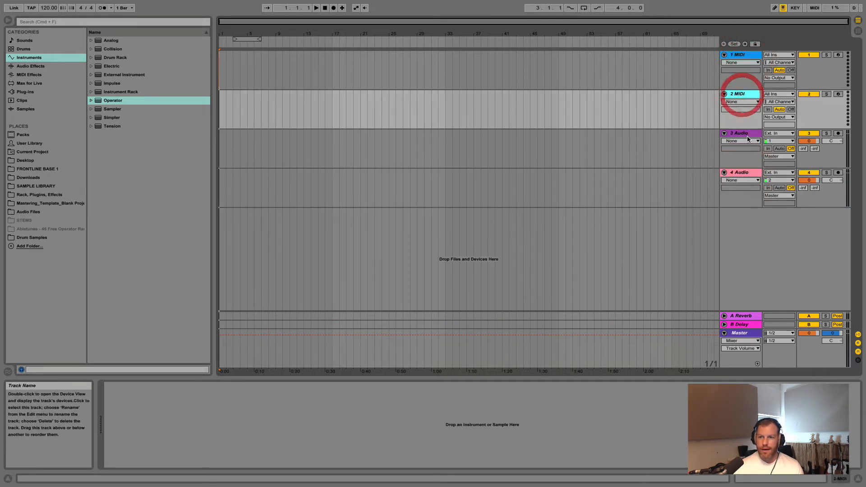
{"action": "left_click", "coordinate": [747, 134]}
{"action": "left_click", "coordinate": [750, 173]}
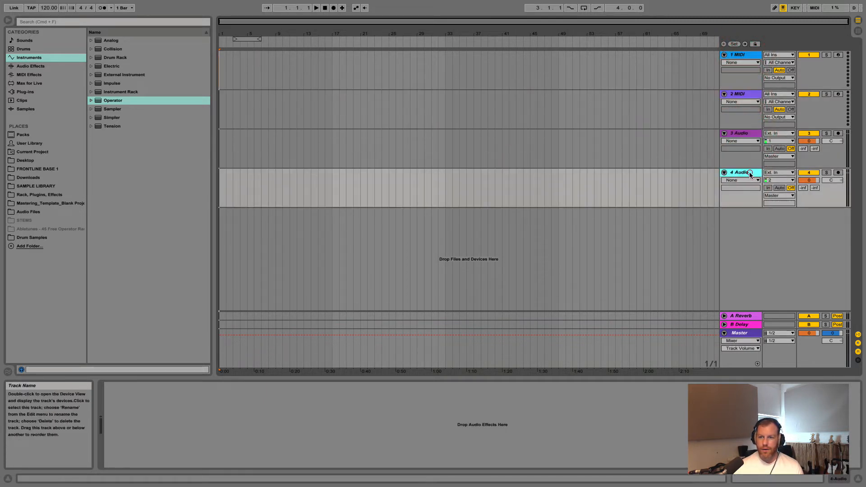
Look at the B Delay return track and the Master track, and reselect track 1 MIDI.
{"action": "left_click", "coordinate": [745, 325]}
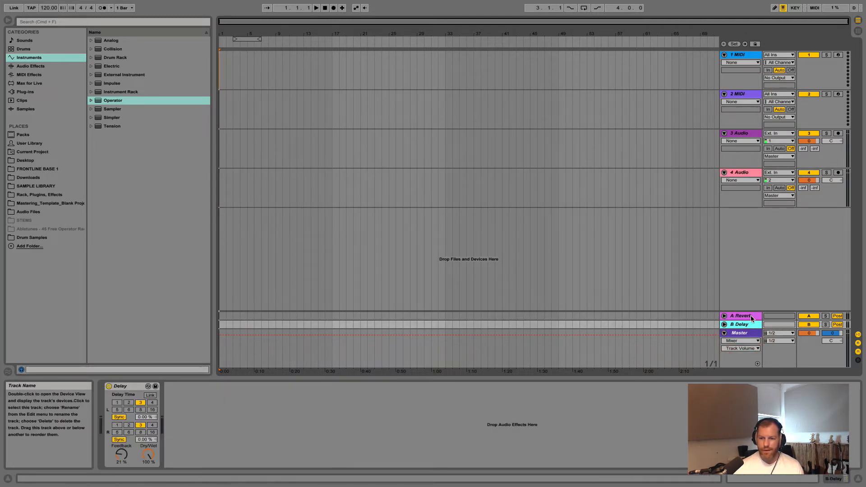
{"action": "left_click", "coordinate": [748, 334]}
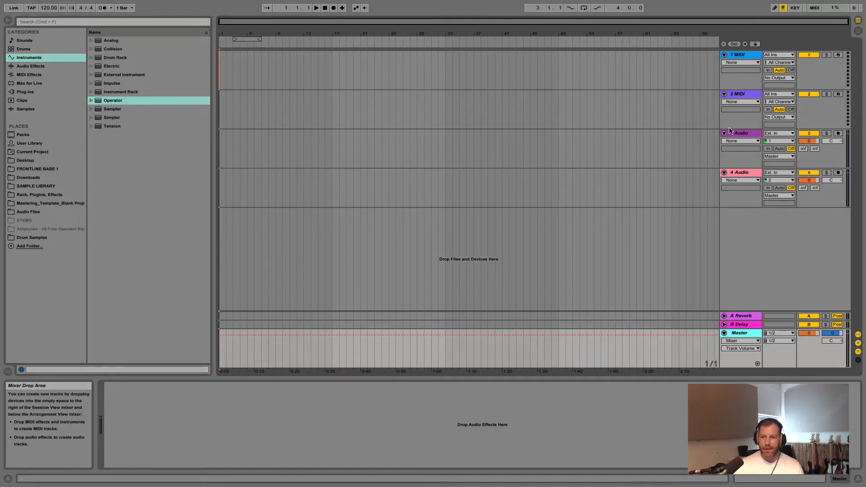
{"action": "left_click", "coordinate": [740, 55]}
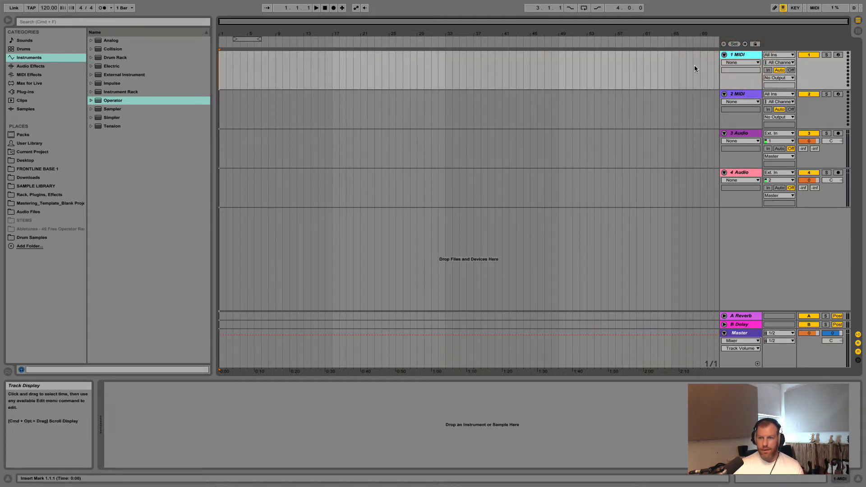
Compare how tracks 1 MIDI and 2 MIDI appear in Session View and Arrangement View, ending in Arrangement View.
{"action": "left_click", "coordinate": [856, 31]}
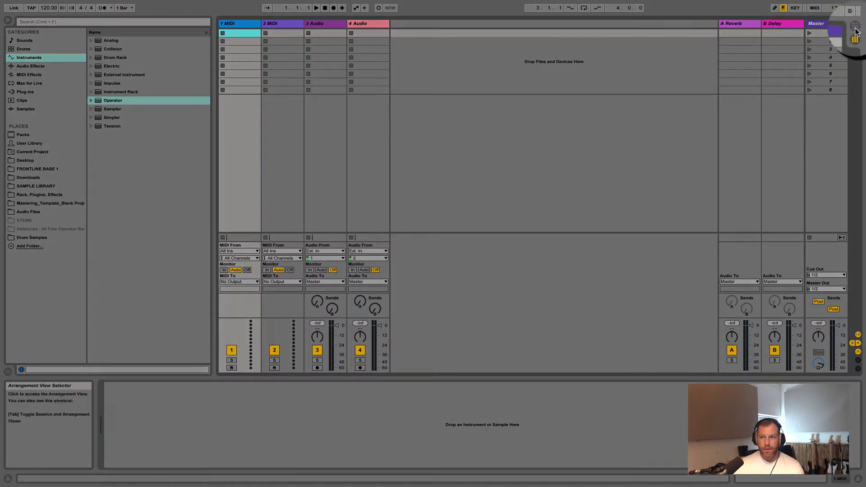
{"action": "left_click", "coordinate": [856, 32]}
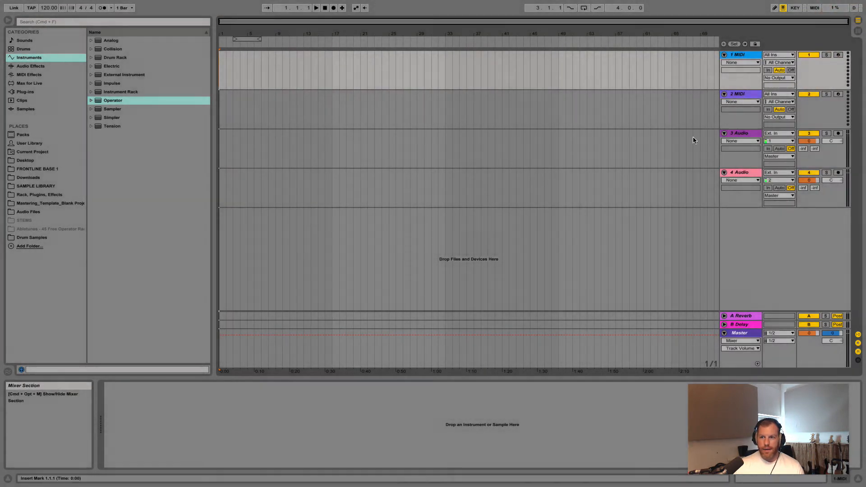
{"action": "left_click", "coordinate": [743, 54]}
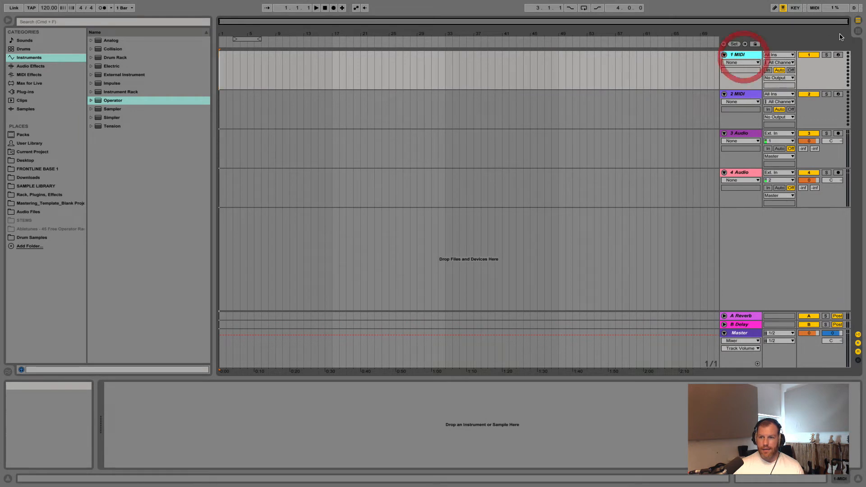
{"action": "left_click", "coordinate": [859, 31]}
{"action": "left_click", "coordinate": [859, 31]}
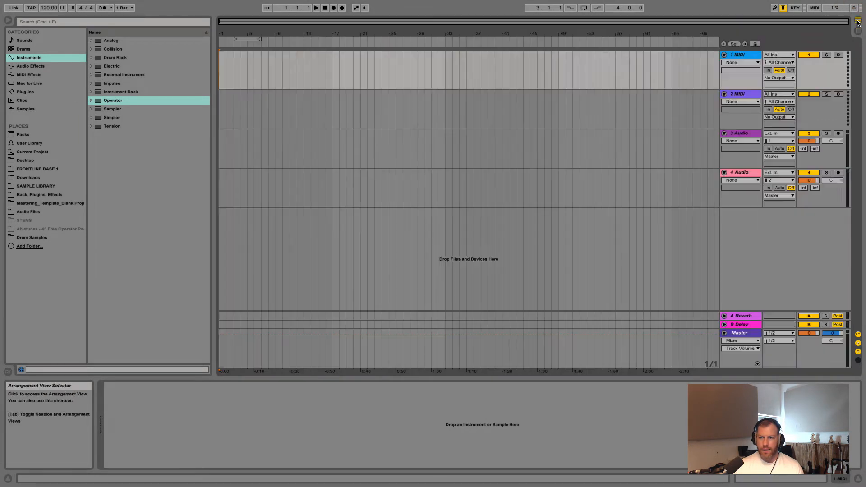
{"action": "left_click", "coordinate": [745, 95]}
{"action": "left_click", "coordinate": [859, 31]}
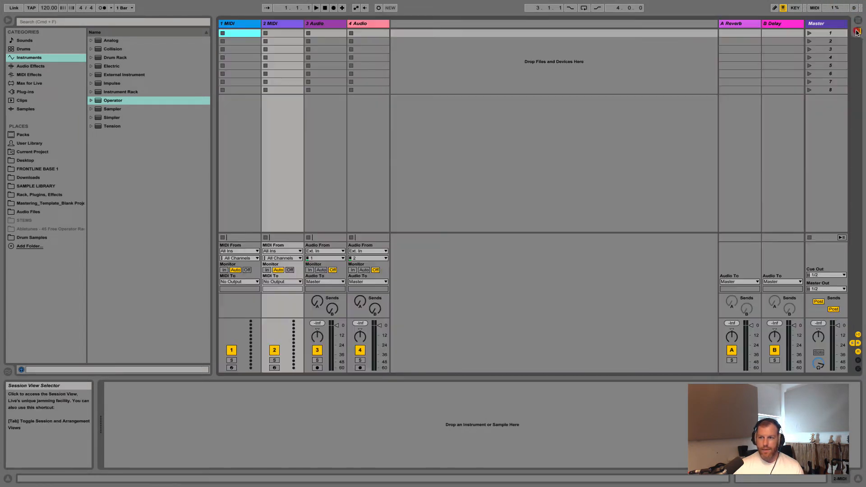
{"action": "left_click", "coordinate": [287, 23]}
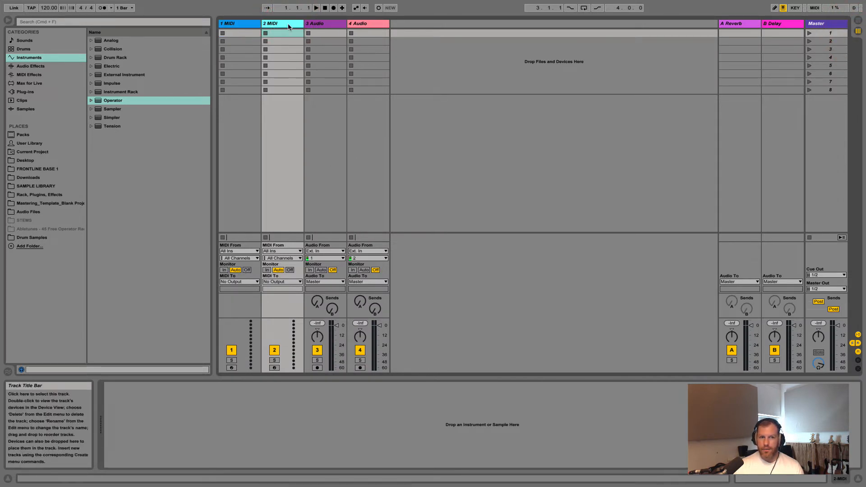
{"action": "left_click", "coordinate": [859, 20]}
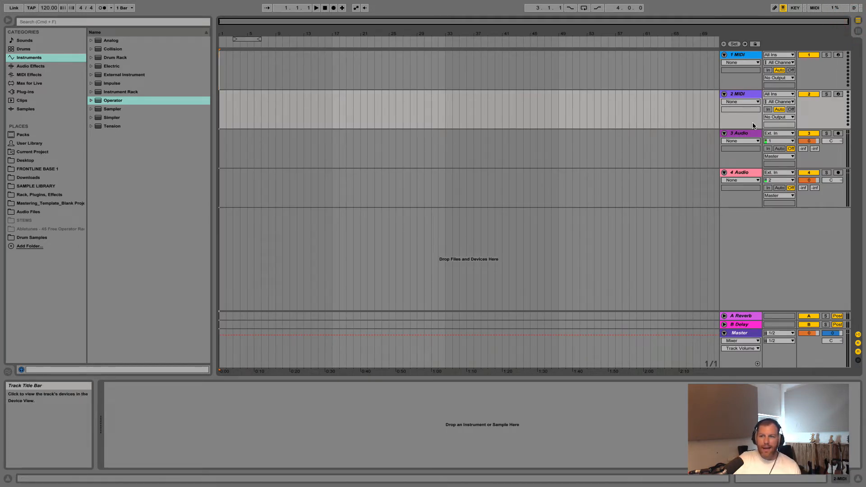
{"action": "left_click", "coordinate": [738, 227]}
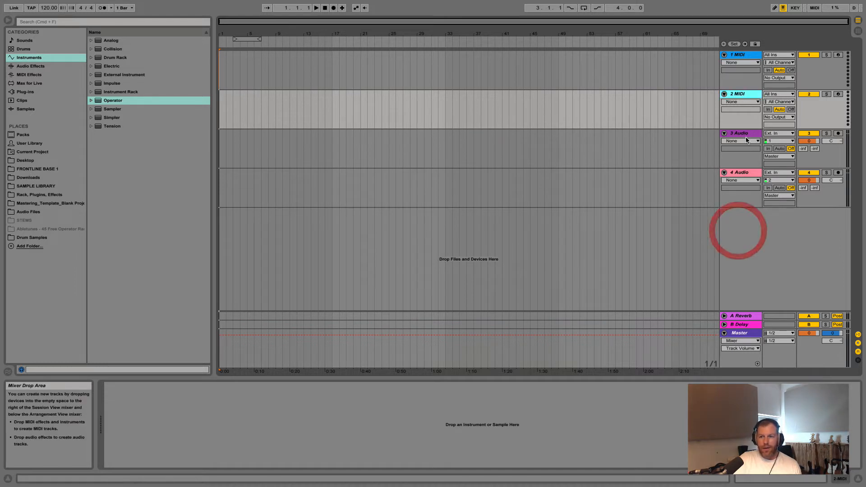
Select track 3 Audio and choose external input channel 1 as its audio source.
{"action": "left_click", "coordinate": [743, 134]}
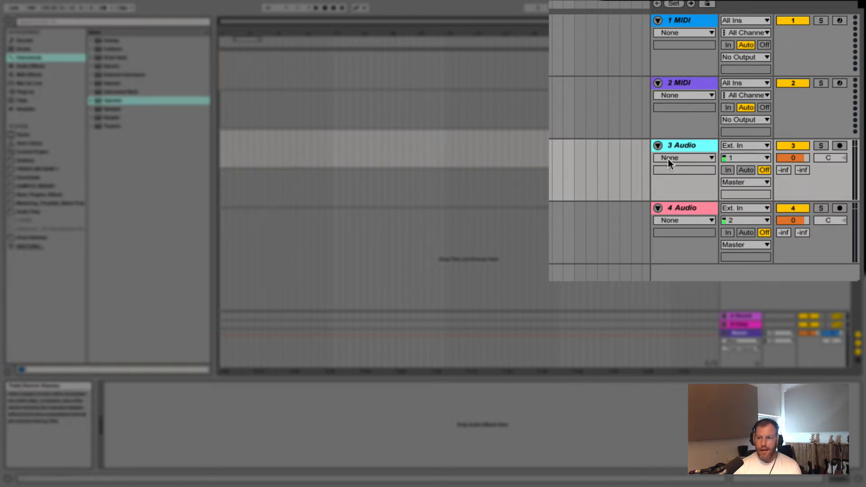
{"action": "left_click", "coordinate": [741, 157]}
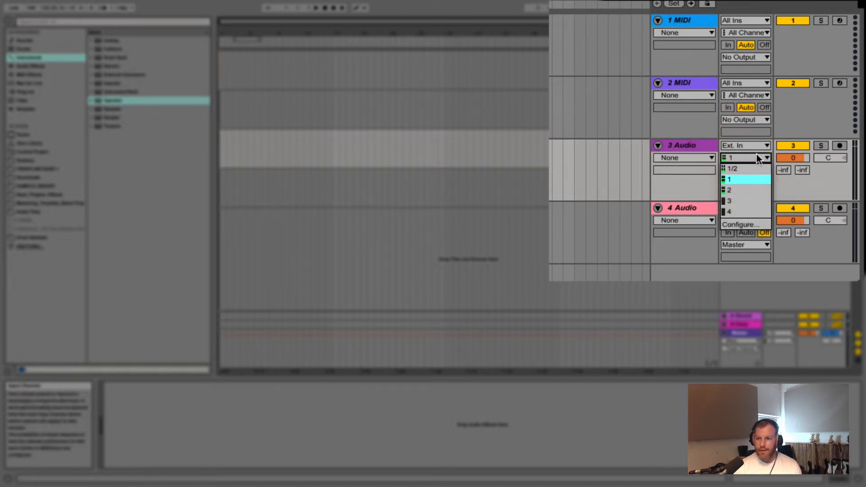
{"action": "left_click", "coordinate": [734, 180]}
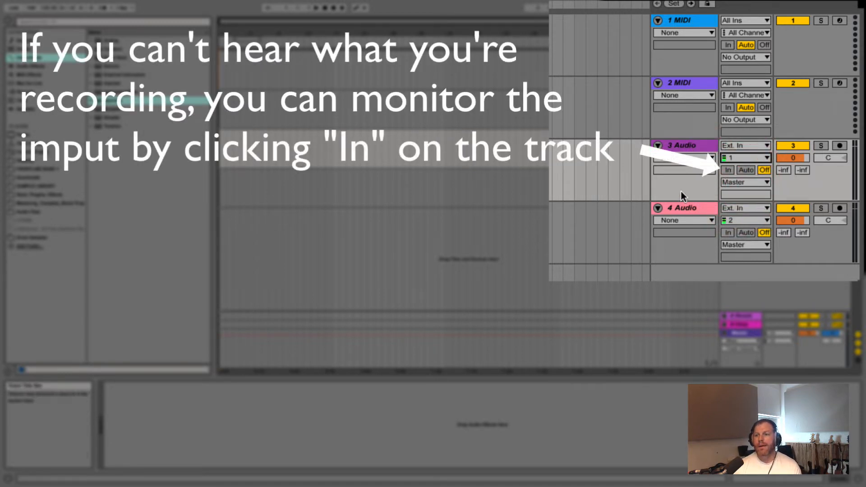
Arm track 3 Audio and record a take of about 12 bars from the start of the arrangement.
{"action": "left_click", "coordinate": [840, 146]}
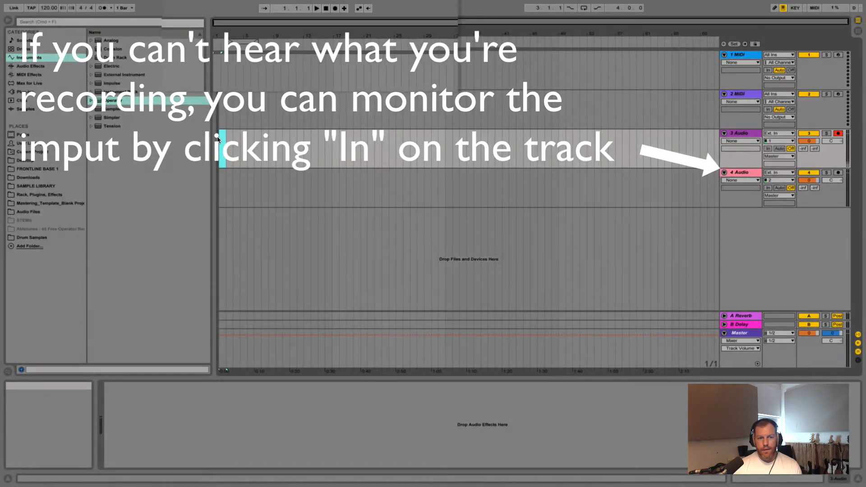
{"action": "left_click", "coordinate": [340, 13]}
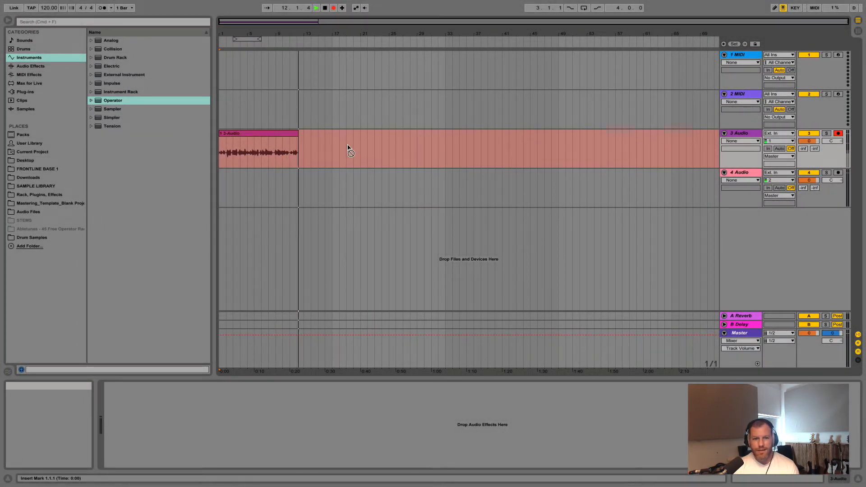
{"action": "key", "text": "space"}
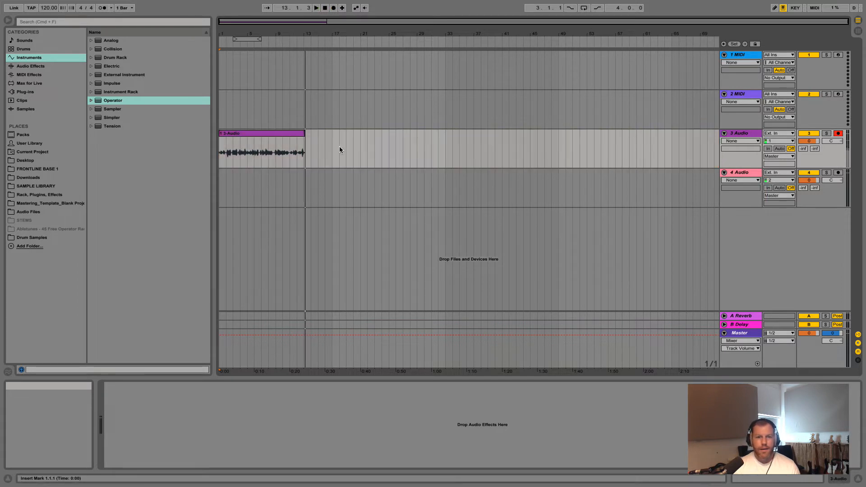
Reveal the recorded clip on track 3 Audio in Finder to see its audio file, and return to Live.
{"action": "left_click", "coordinate": [274, 134]}
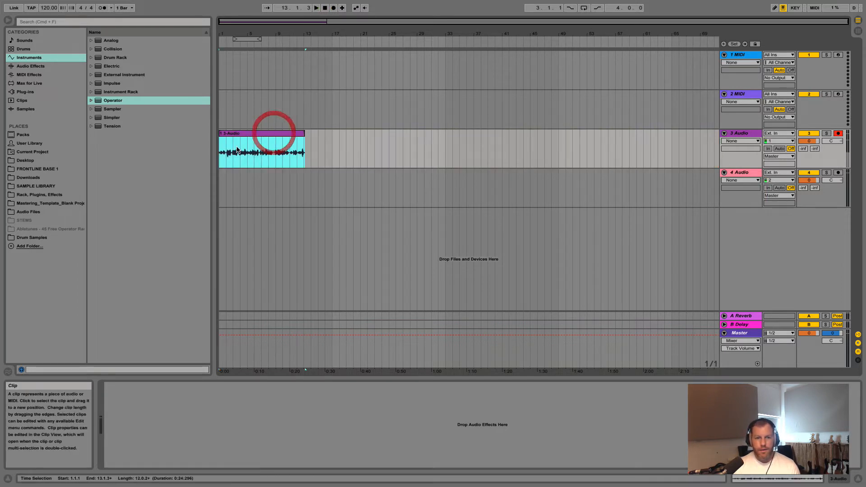
{"action": "mouse_move", "coordinate": [269, 134]}
{"action": "left_mouse_down"}
{"action": "mouse_move", "coordinate": [335, 133]}
{"action": "mouse_move", "coordinate": [265, 133]}
{"action": "left_mouse_up"}
{"action": "right_click", "coordinate": [261, 133]}
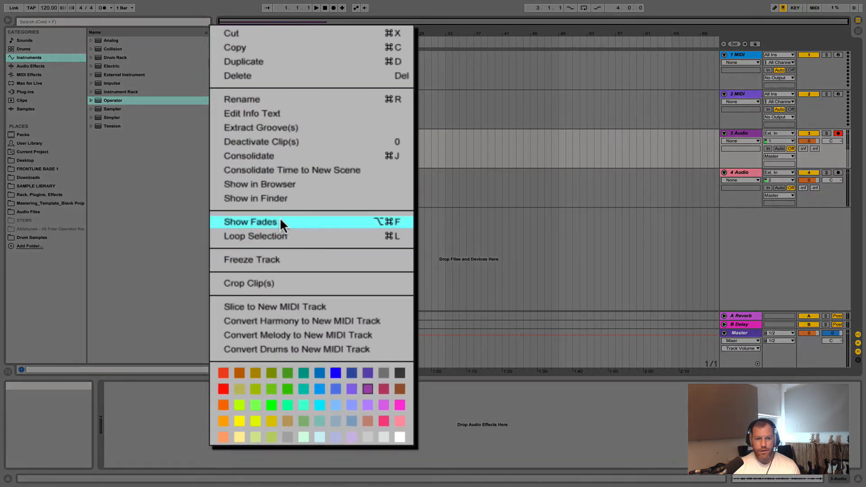
{"action": "left_click", "coordinate": [280, 198]}
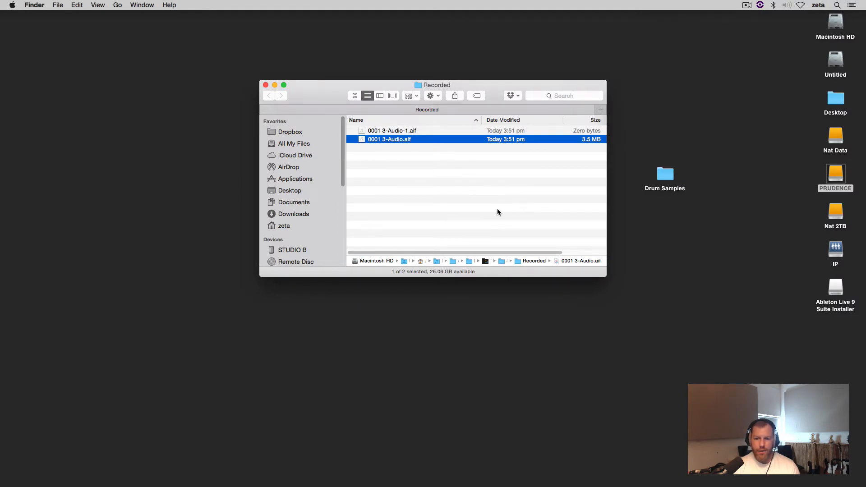
{"action": "left_click", "coordinate": [338, 474]}
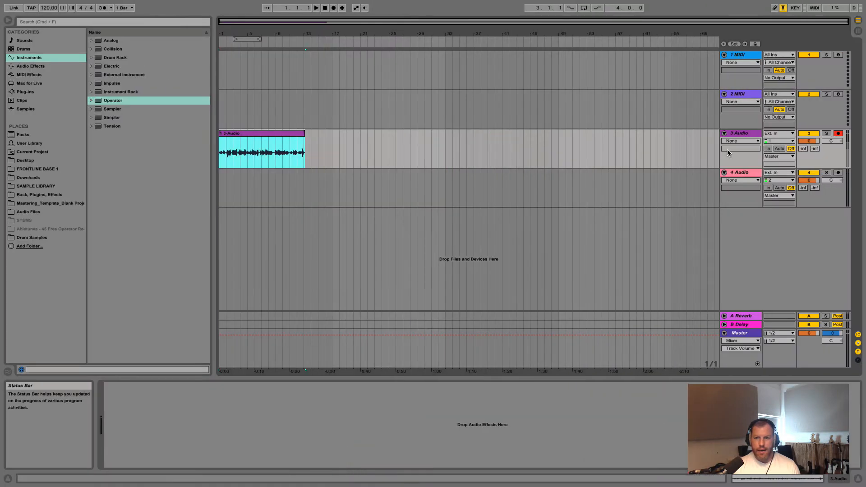
Fold tracks 3 Audio and 4 Audio and select each of them in turn, ending on 3 Audio.
{"action": "left_click", "coordinate": [725, 134]}
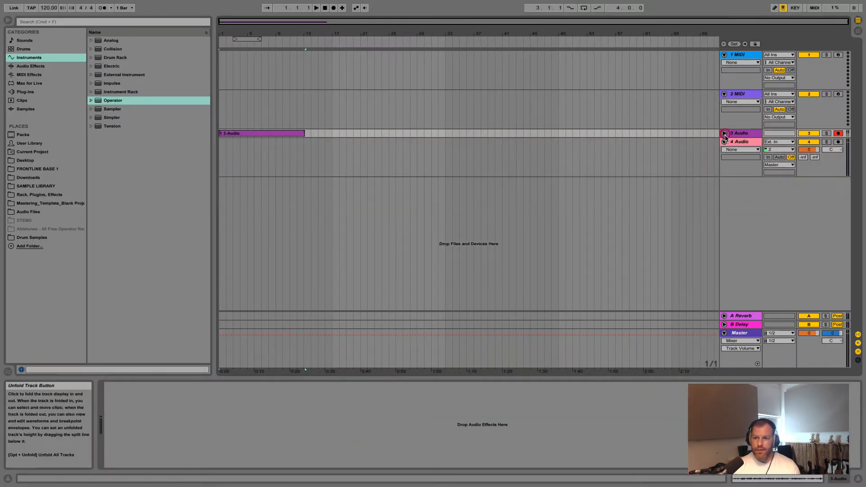
{"action": "left_click", "coordinate": [725, 142]}
{"action": "left_click", "coordinate": [740, 142]}
{"action": "left_click", "coordinate": [743, 134]}
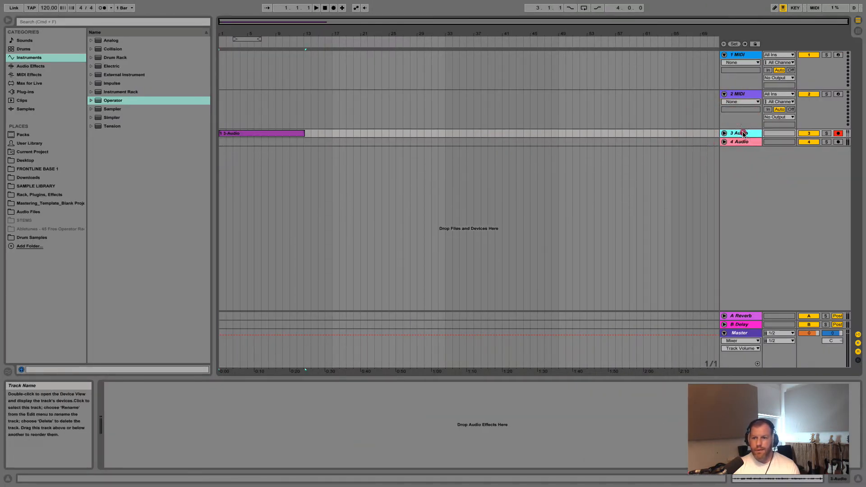
{"action": "left_click", "coordinate": [744, 142]}
{"action": "left_click", "coordinate": [745, 134]}
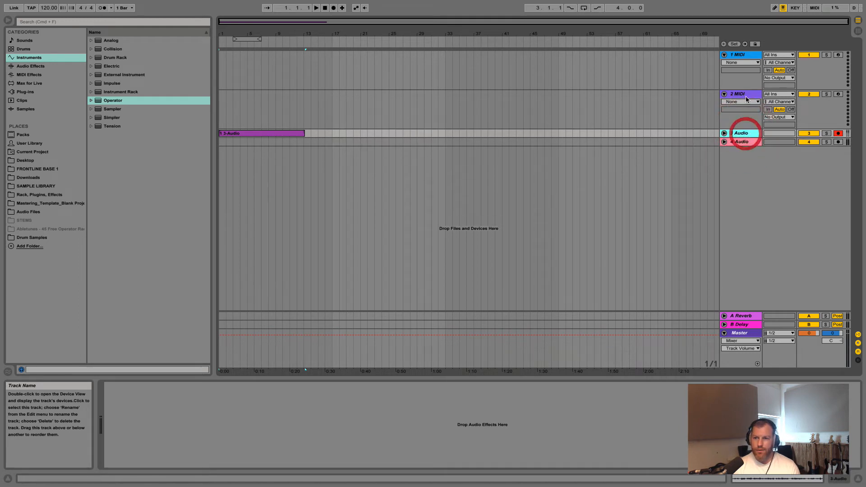
Select tracks 2 MIDI and 1 MIDI alternately, leaving 1 MIDI selected.
{"action": "left_click", "coordinate": [743, 95]}
{"action": "left_click", "coordinate": [747, 55]}
{"action": "left_click", "coordinate": [744, 95]}
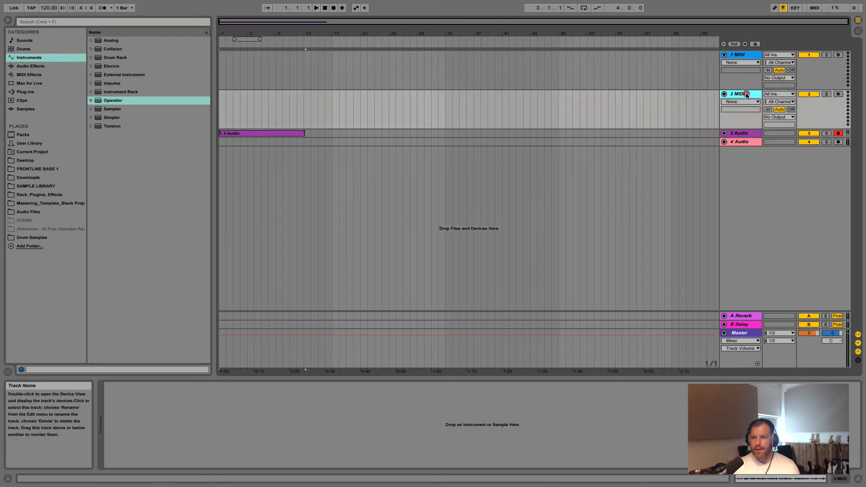
{"action": "left_click", "coordinate": [749, 55]}
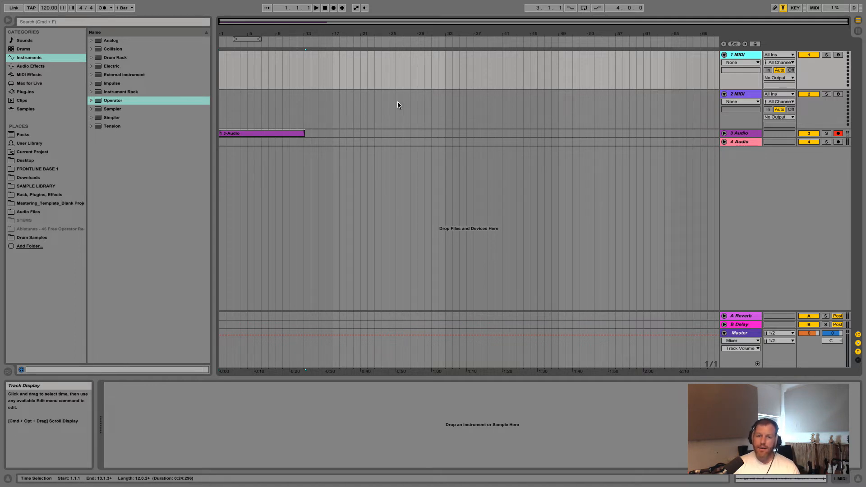
Compare the Audio Effects and Instruments categories in the browser, keeping track 1 MIDI selected and ending on Instruments.
{"action": "left_click", "coordinate": [29, 66]}
{"action": "left_click", "coordinate": [28, 58]}
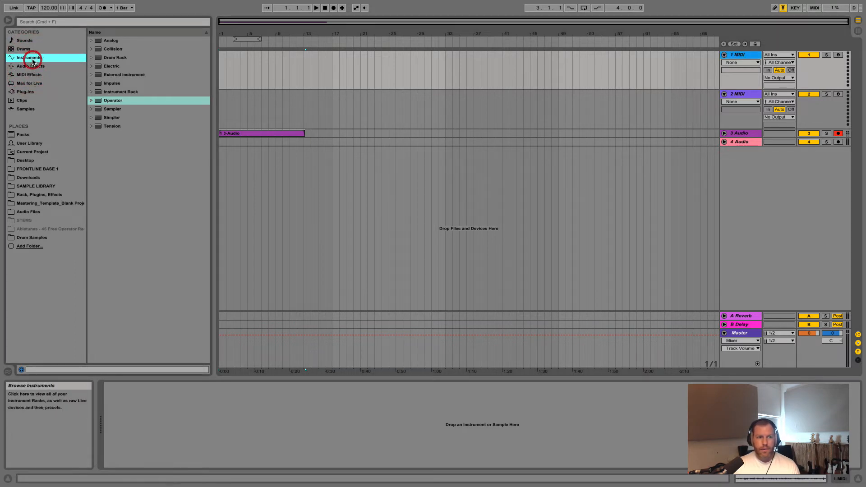
{"action": "left_click", "coordinate": [743, 57]}
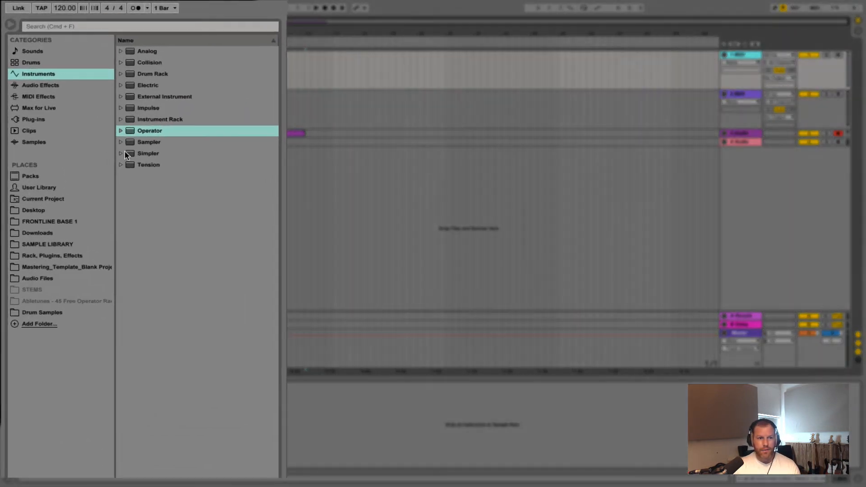
{"action": "left_click", "coordinate": [149, 119]}
{"action": "left_click", "coordinate": [49, 85]}
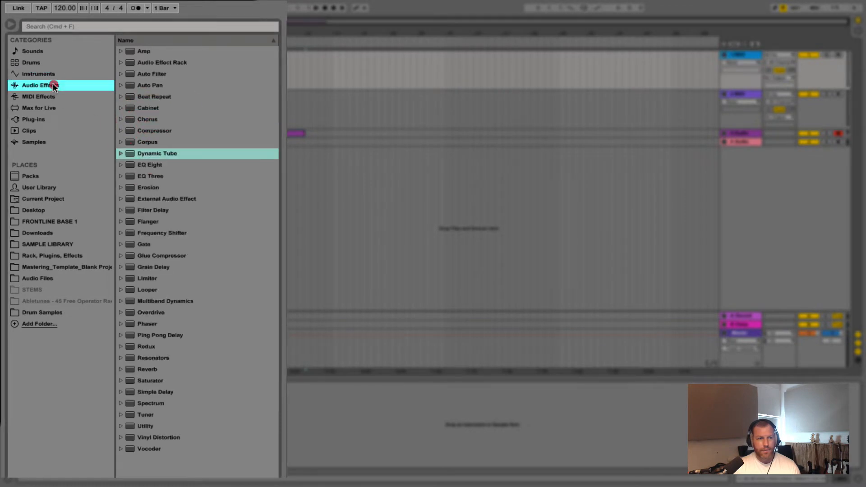
{"action": "left_click", "coordinate": [54, 73]}
Load the EP Faceplant.adg preset from Instrument Rack, Piano & Keys, onto track 1 MIDI.
{"action": "left_click", "coordinate": [121, 120]}
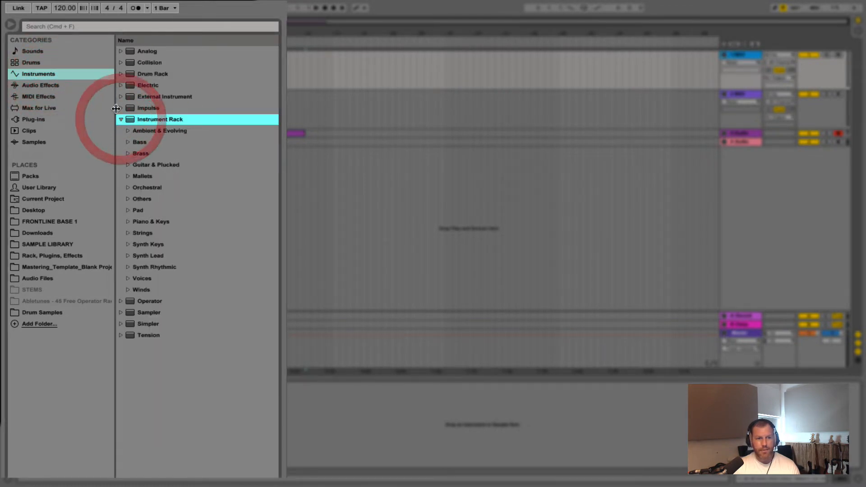
{"action": "left_click", "coordinate": [129, 222]}
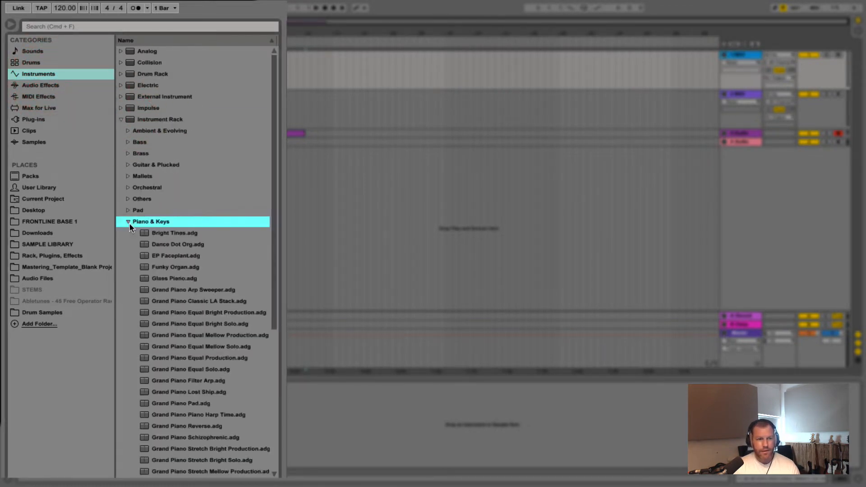
{"action": "left_click", "coordinate": [178, 256]}
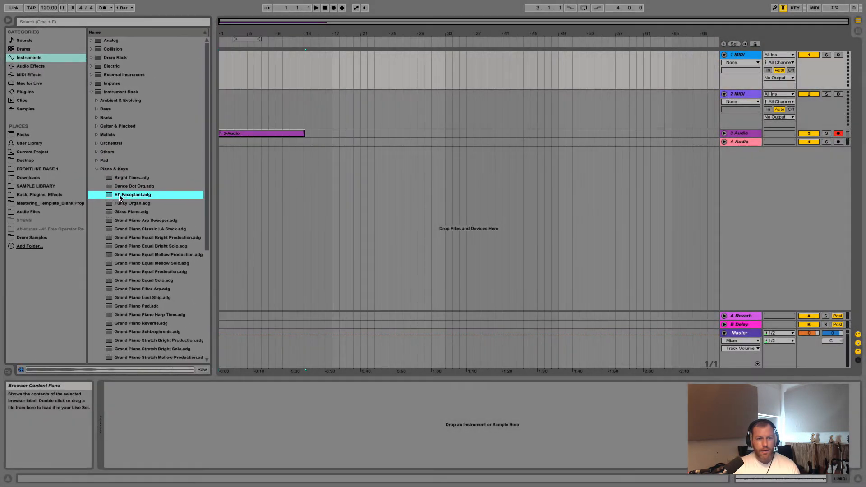
{"action": "left_click_drag", "start_coordinate": [119, 197], "coordinate": [752, 58]}
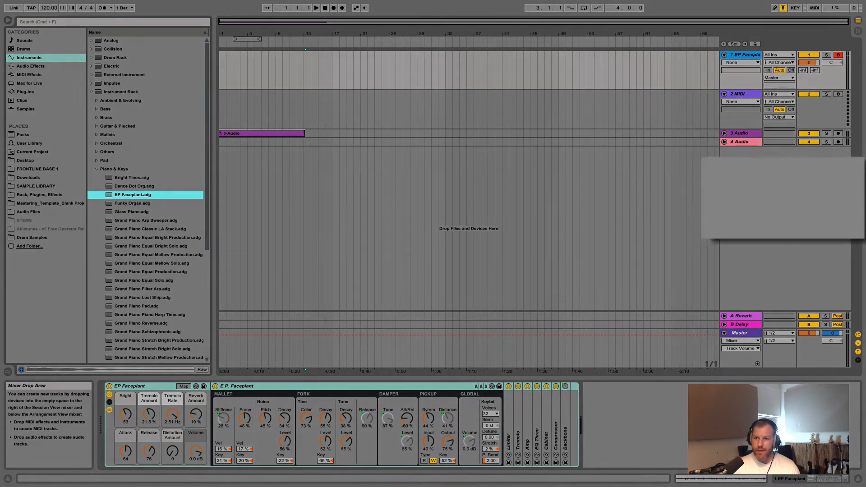
Look at the available commands for inserting audio, MIDI and return tracks without adding a track.
{"action": "right_click", "coordinate": [760, 183]}
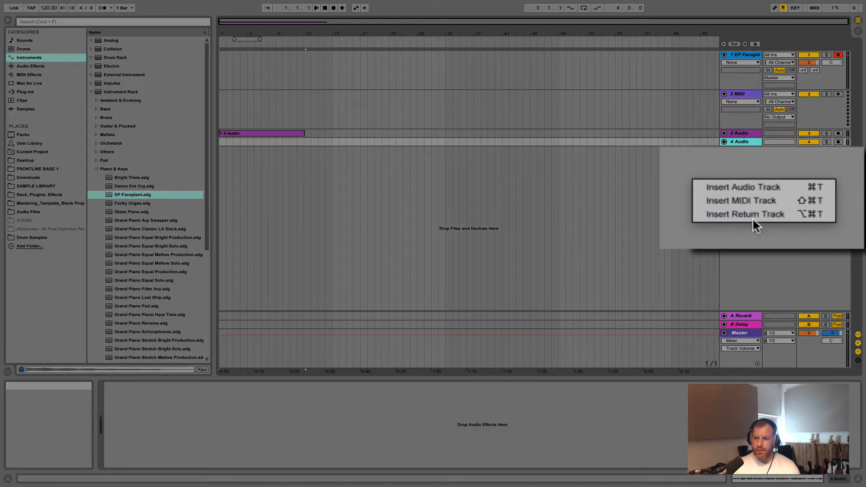
{"action": "left_click", "coordinate": [734, 178]}
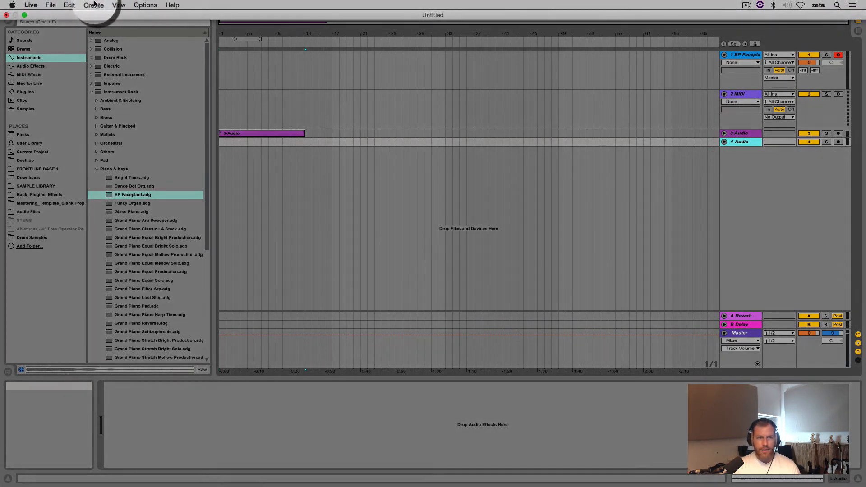
{"action": "left_click", "coordinate": [95, 9]}
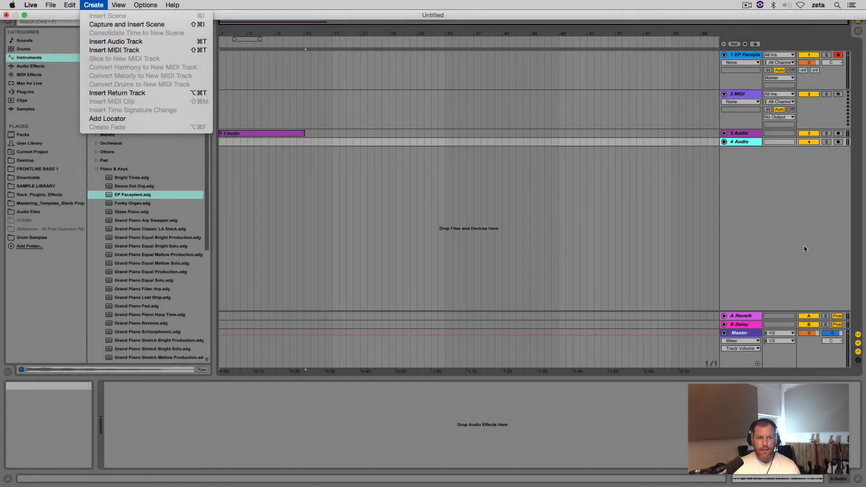
{"action": "left_click", "coordinate": [797, 202]}
{"action": "left_click", "coordinate": [748, 171]}
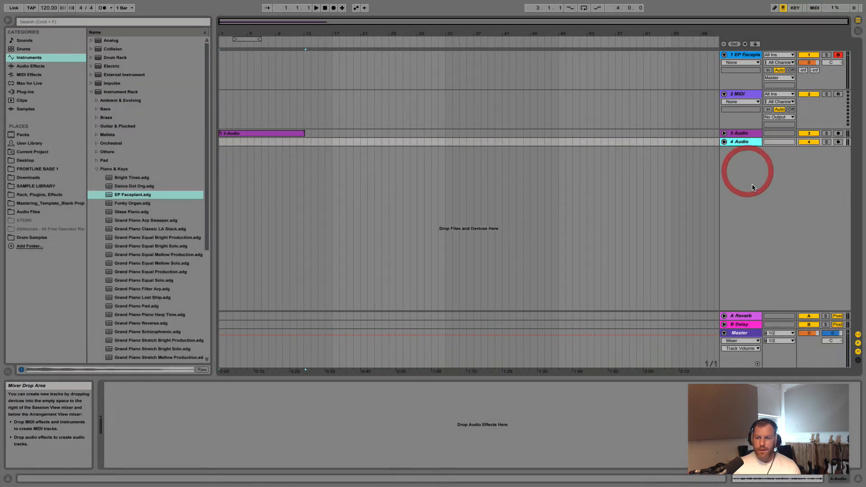
Insert a new MIDI track below 4 Audio and load EP Faceplant.adg onto it.
{"action": "right_click", "coordinate": [748, 190]}
{"action": "left_click", "coordinate": [767, 200]}
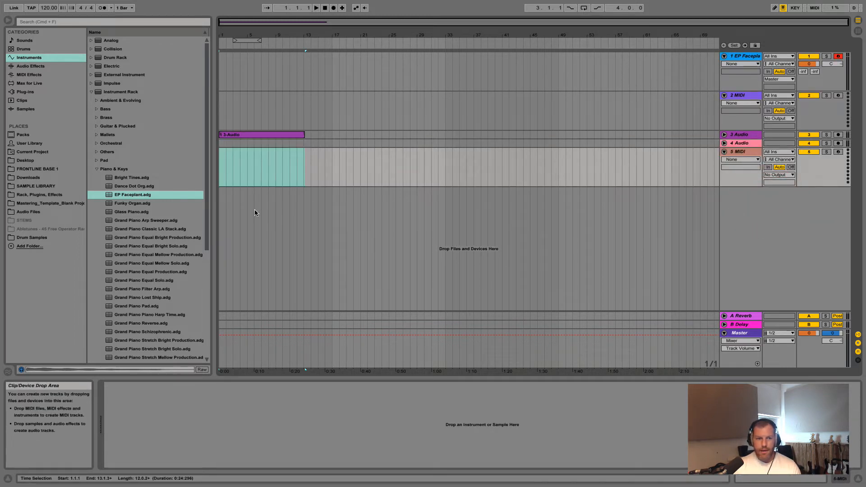
{"action": "left_click_drag", "start_coordinate": [121, 195], "coordinate": [742, 155]}
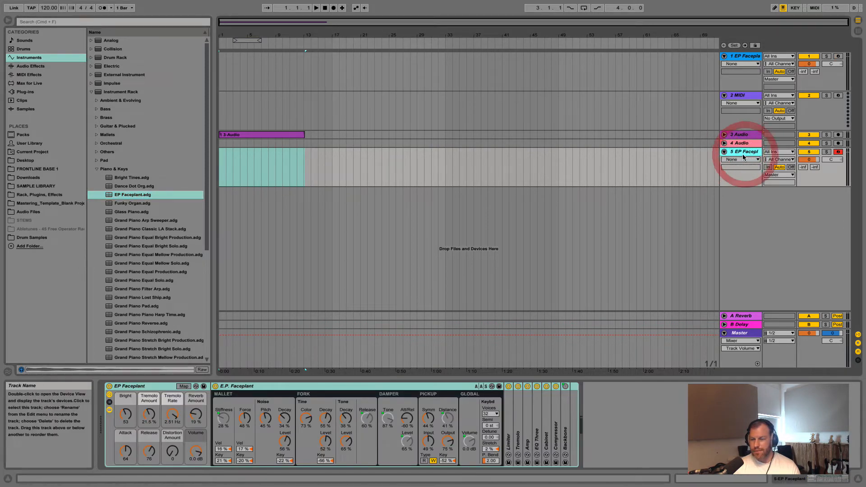
Rename the new EP Faceplant track below 4 Audio as E Piano.
{"action": "right_click", "coordinate": [738, 150]}
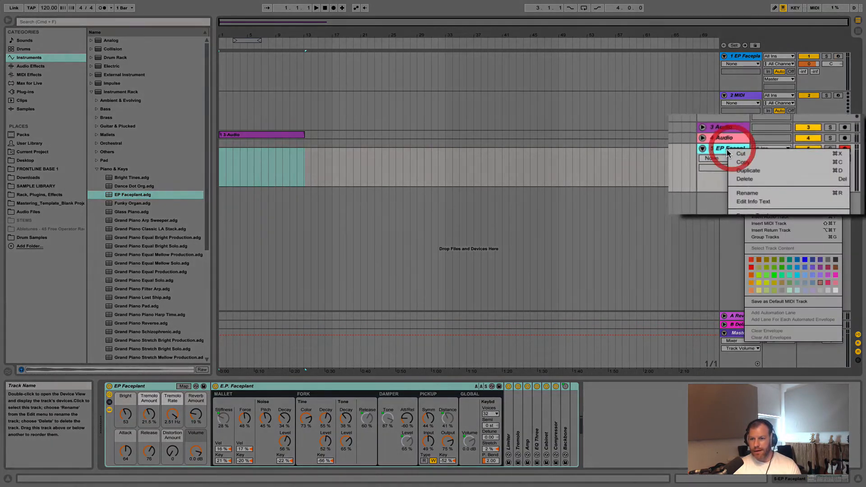
{"action": "left_click", "coordinate": [755, 195]}
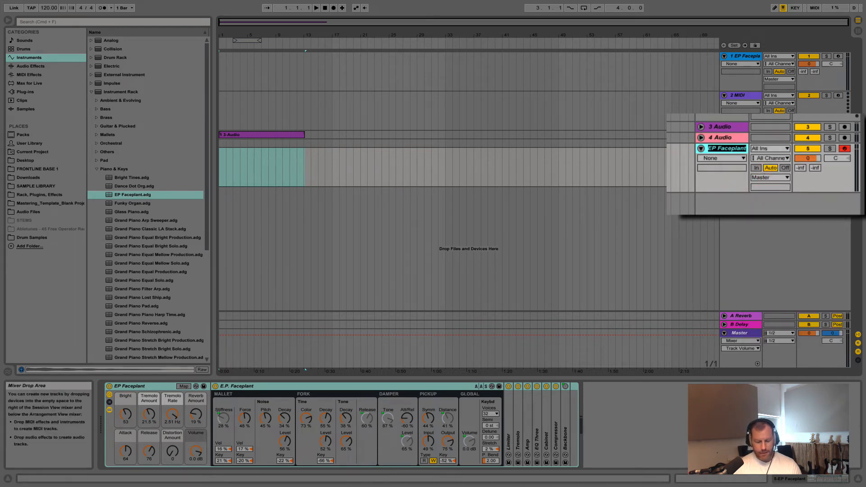
{"action": "type", "text": "E"}
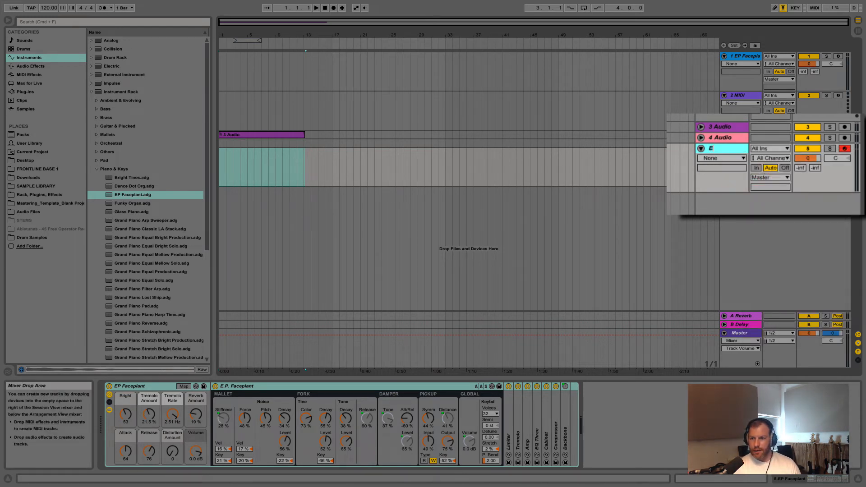
{"action": "type", "text": " Piano"}
{"action": "key", "text": "Return"}
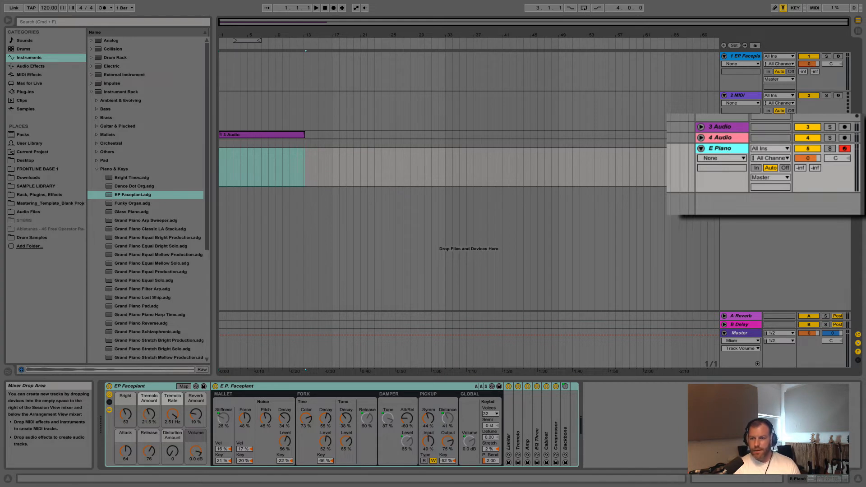
{"action": "left_click", "coordinate": [719, 152]}
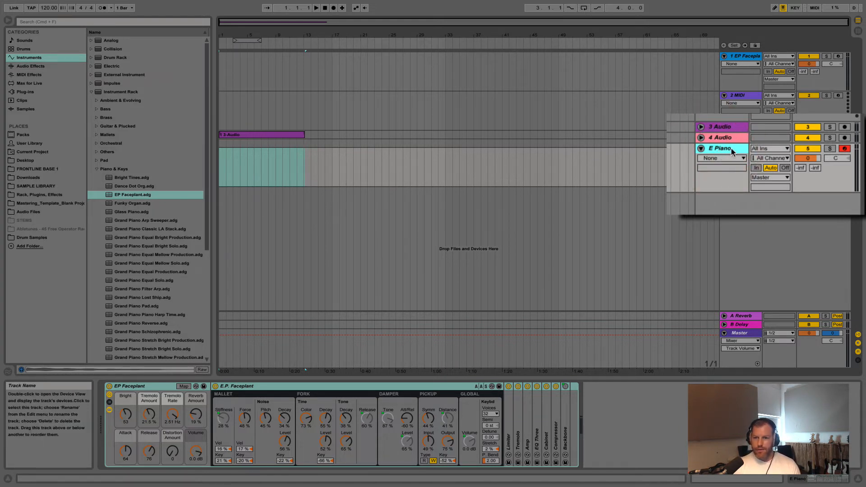
Place the insert marker at bar 17 on the E Piano track and switch the Computer MIDI Keyboard off and on again.
{"action": "left_click", "coordinate": [287, 169]}
{"action": "left_click", "coordinate": [333, 165]}
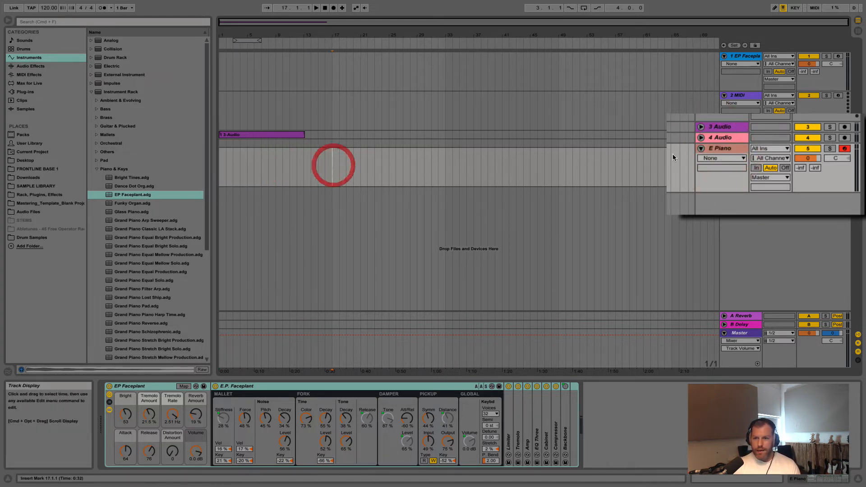
{"action": "left_click", "coordinate": [845, 149]}
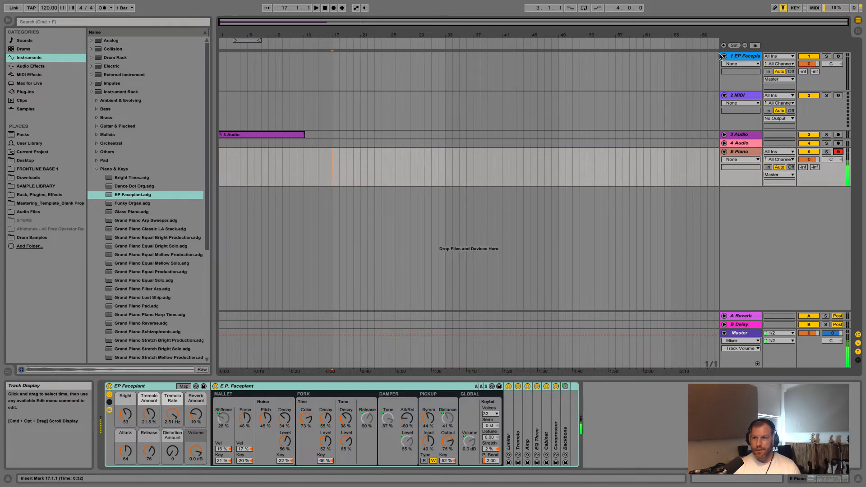
{"action": "left_click", "coordinate": [784, 16]}
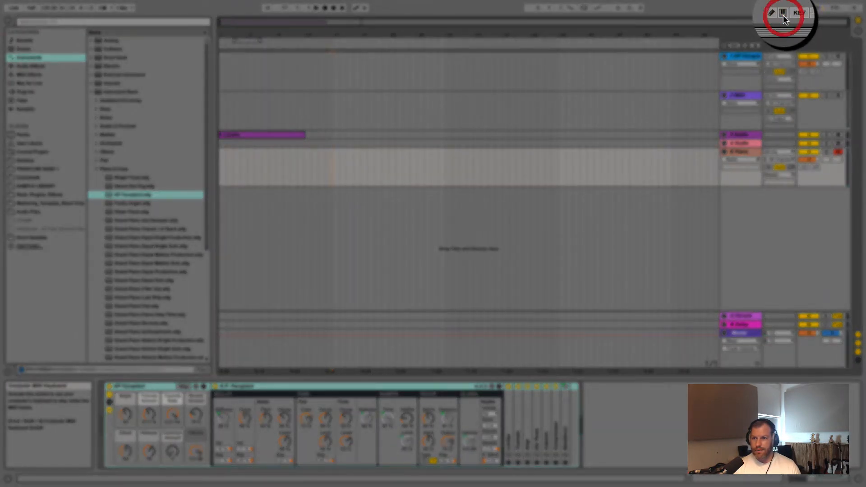
{"action": "left_click", "coordinate": [784, 15]}
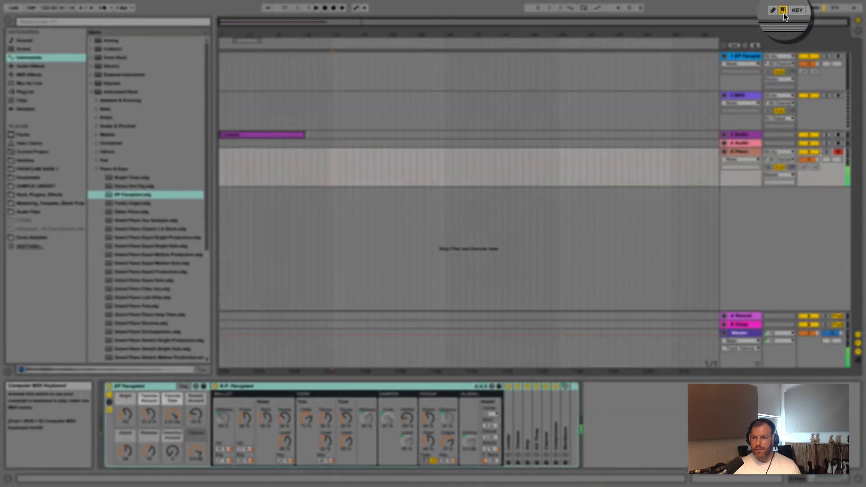
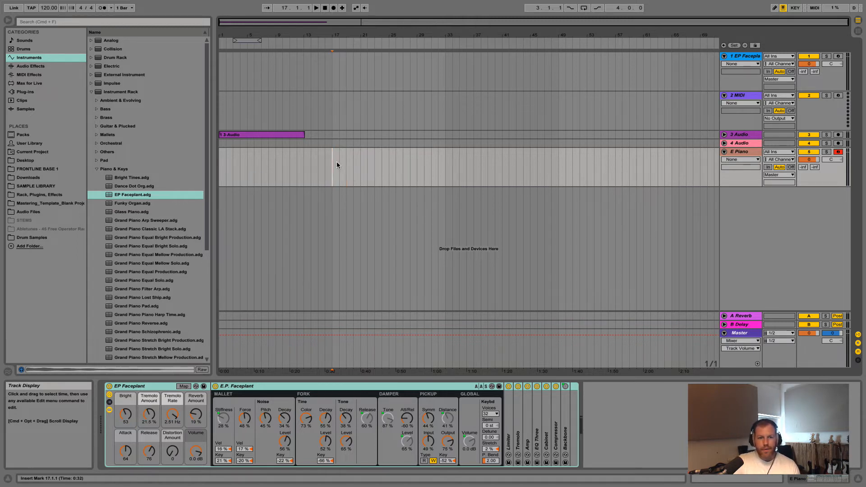
Record a MIDI take of about 3 bars on the E Piano track from bar 19 and open the clip's notes.
{"action": "left_click", "coordinate": [346, 165]}
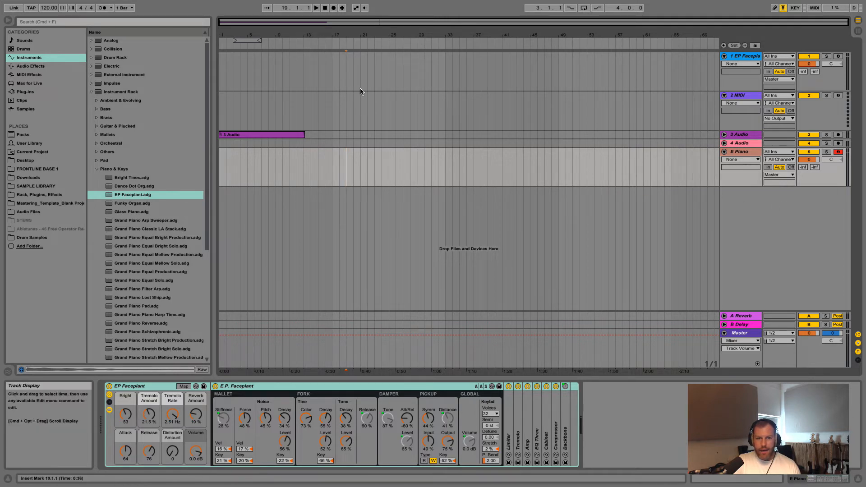
{"action": "left_click", "coordinate": [336, 8]}
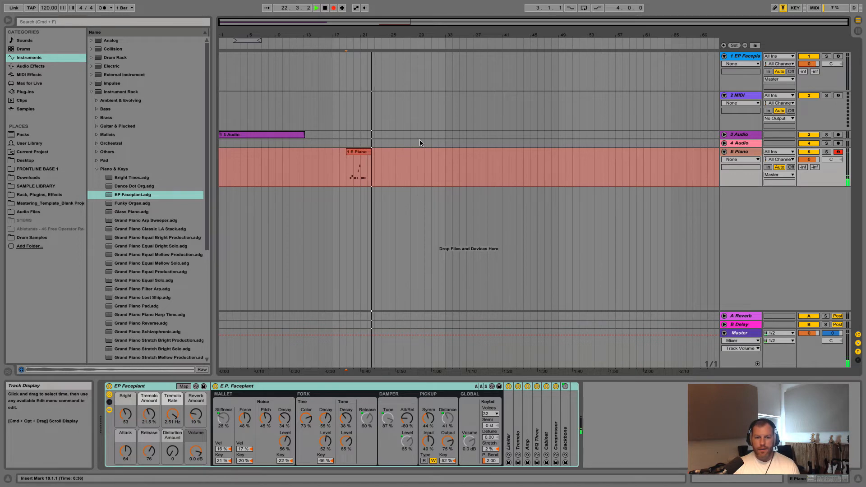
{"action": "key", "text": "space"}
{"action": "double_click", "coordinate": [354, 178]}
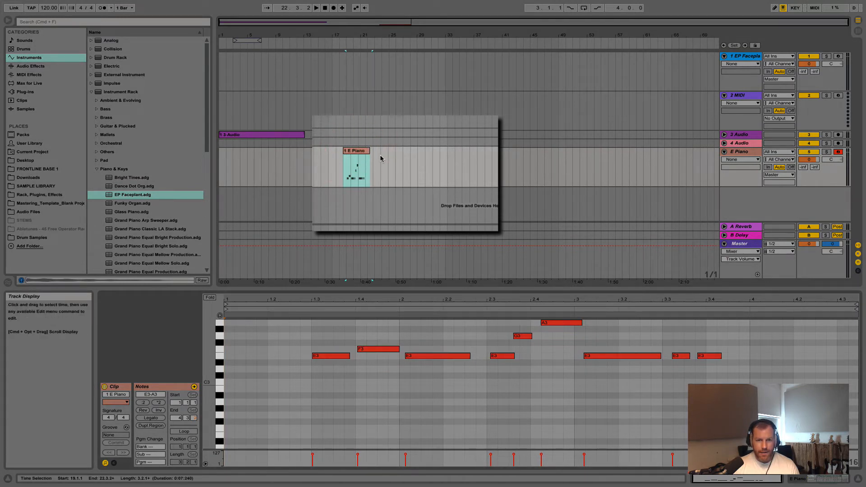
Unfold the 3 Audio track and view its clip's waveform, followed by the notes of the E Piano clip.
{"action": "left_click", "coordinate": [724, 135]}
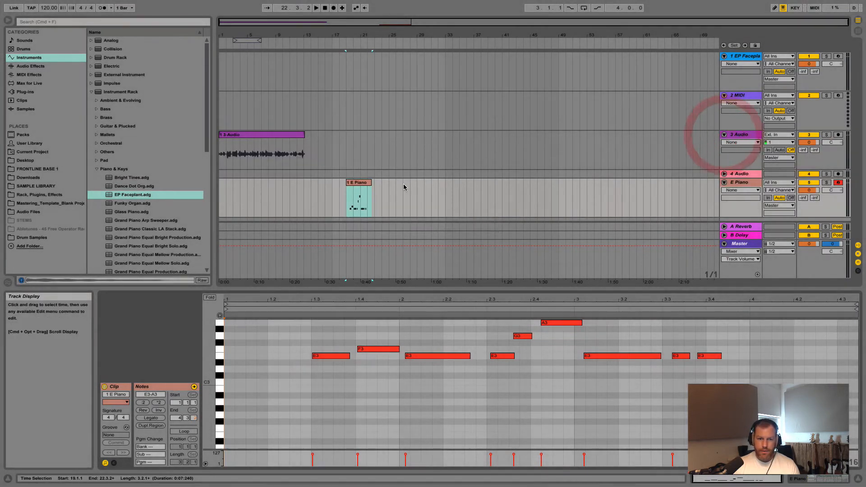
{"action": "left_click", "coordinate": [286, 134]}
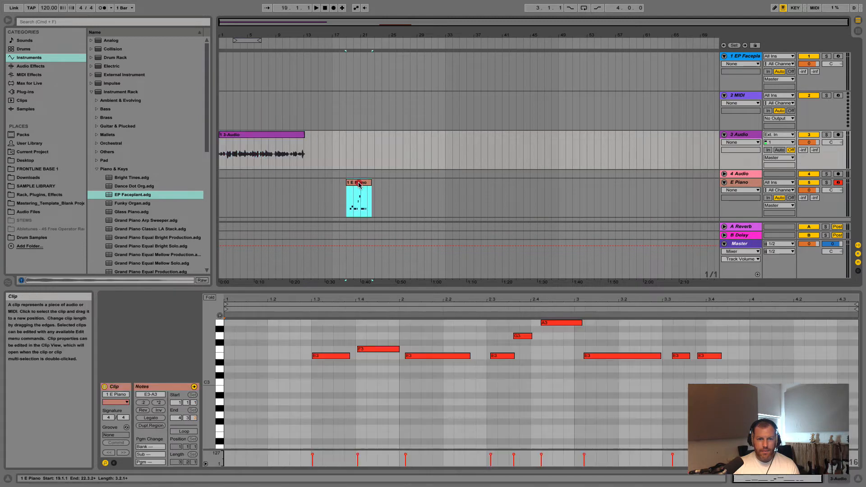
{"action": "left_click", "coordinate": [278, 138]}
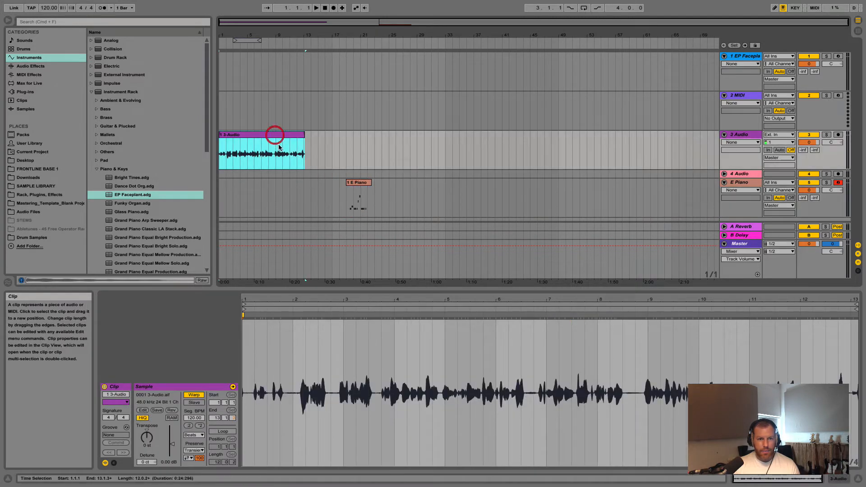
{"action": "left_click", "coordinate": [356, 184]}
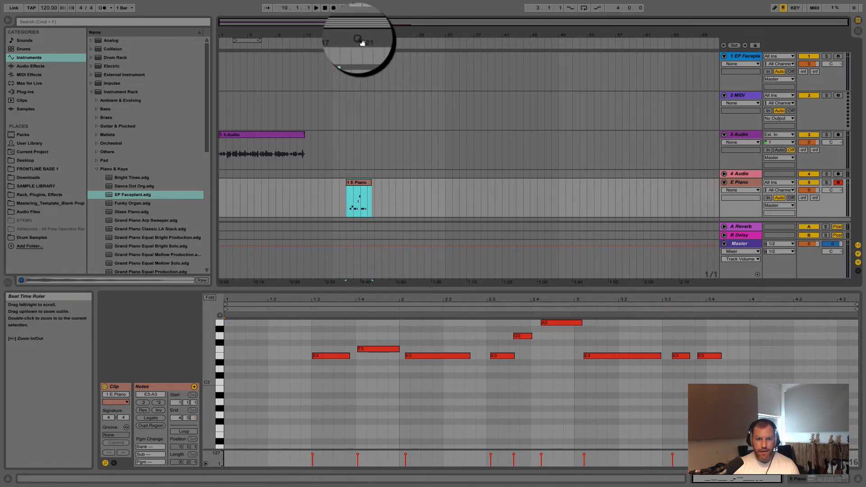
Zoom in on the E Piano clip in the arrangement and enlarge its notes in the MIDI note editor.
{"action": "left_click_drag", "start_coordinate": [357, 35], "coordinate": [360, 29]}
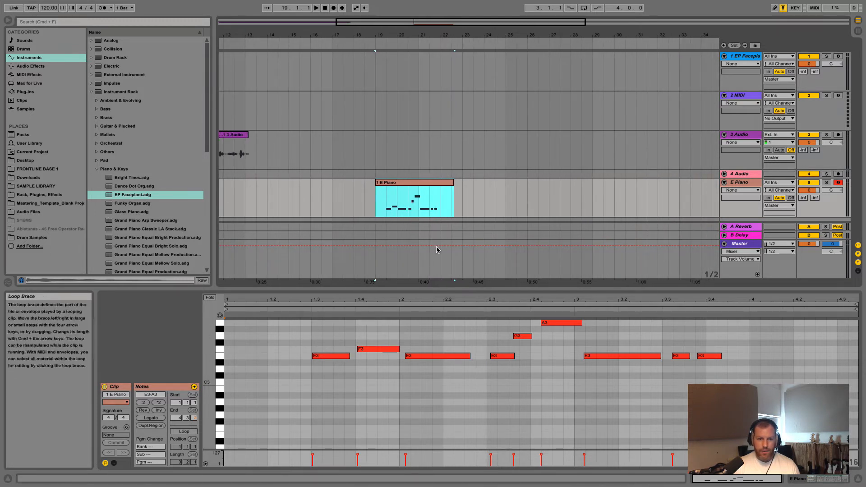
{"action": "left_click", "coordinate": [404, 183]}
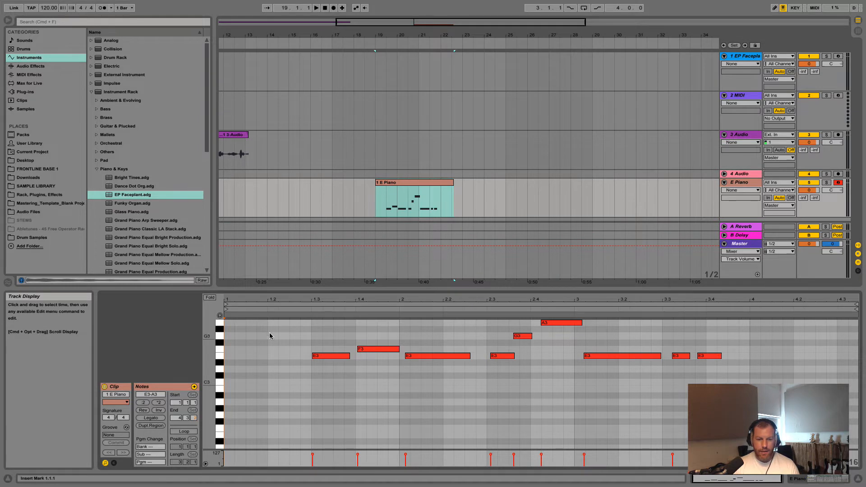
{"action": "left_click_drag", "start_coordinate": [209, 356], "coordinate": [221, 391]}
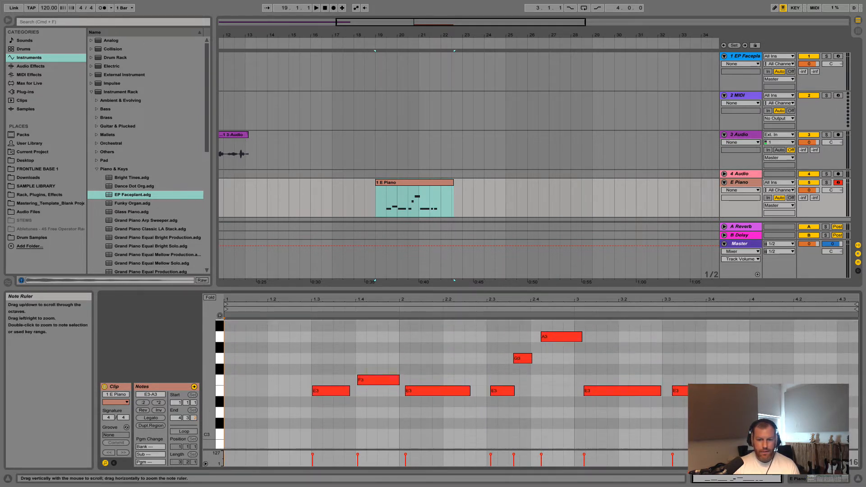
{"action": "left_click_drag", "start_coordinate": [422, 35], "coordinate": [421, 17]}
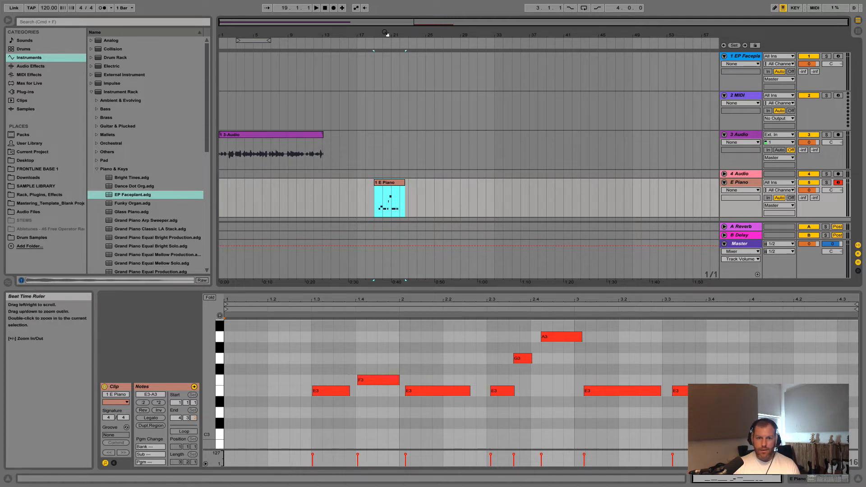
{"action": "left_click_drag", "start_coordinate": [388, 33], "coordinate": [404, 66]}
{"action": "left_click", "coordinate": [348, 196]}
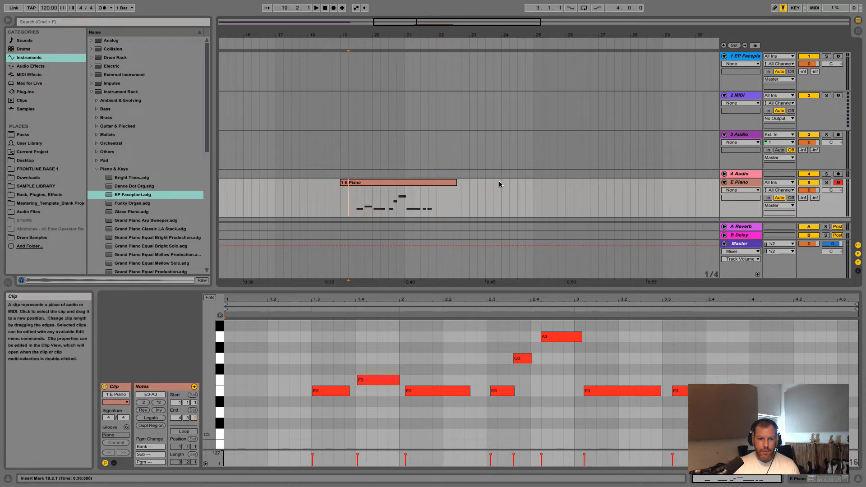
{"action": "left_click", "coordinate": [325, 194]}
{"action": "left_click", "coordinate": [367, 183]}
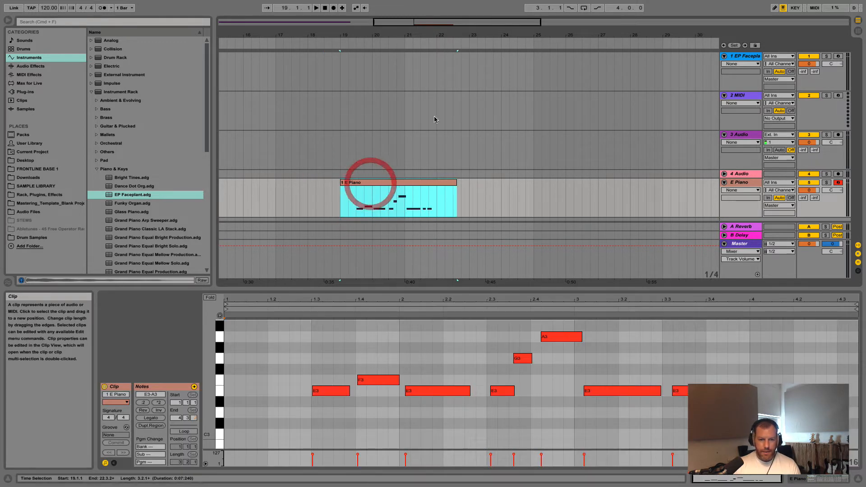
{"action": "left_click", "coordinate": [389, 183]}
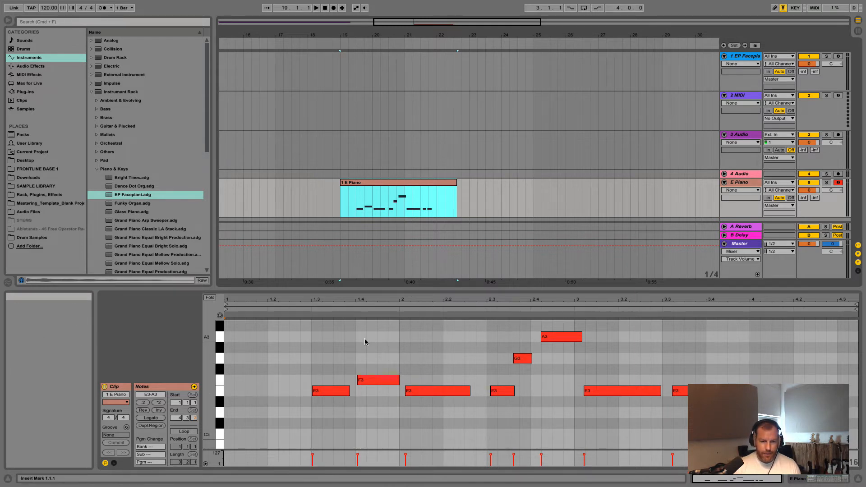
Turn on note preview in the MIDI note editor and audition the first E3 note.
{"action": "left_click", "coordinate": [330, 391]}
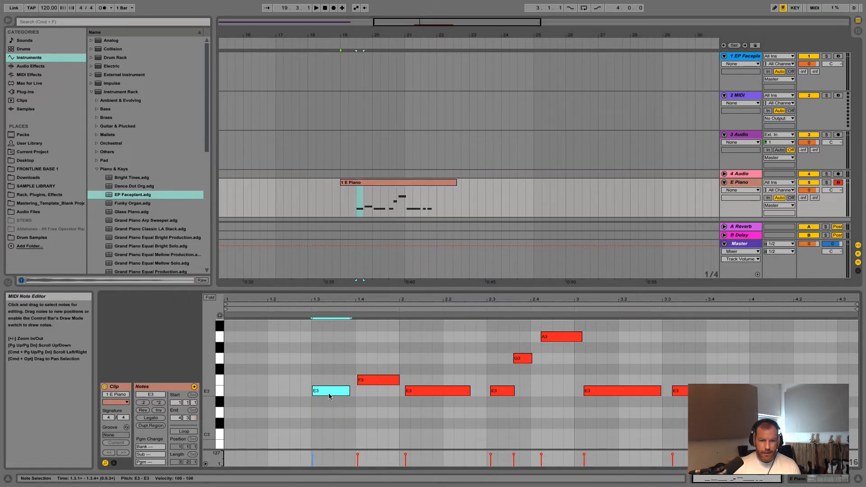
{"action": "left_click", "coordinate": [219, 316]}
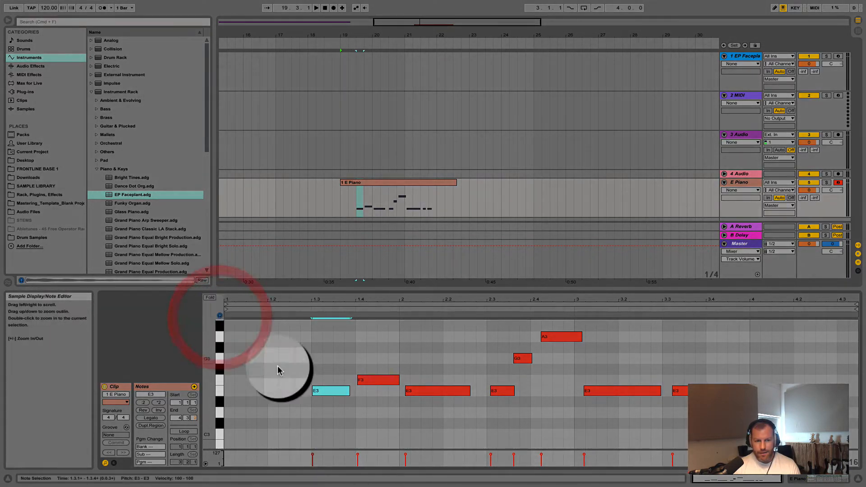
{"action": "left_click", "coordinate": [326, 391]}
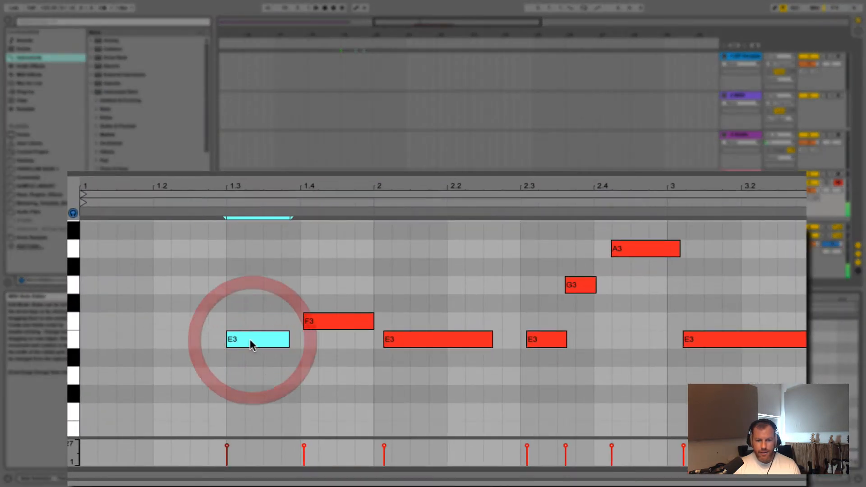
Shorten the first E3 note at 1.3 and lower its velocity to 91.
{"action": "left_click_drag", "start_coordinate": [252, 340], "coordinate": [280, 342]}
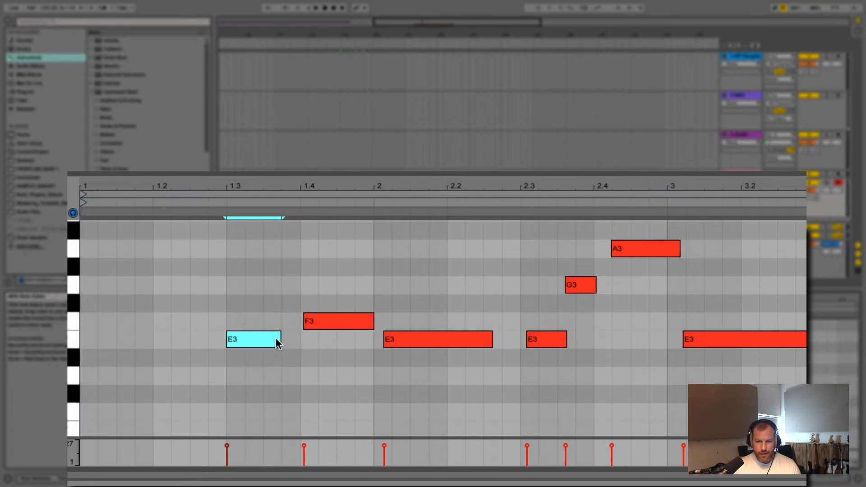
{"action": "left_click_drag", "start_coordinate": [261, 339], "coordinate": [228, 339]}
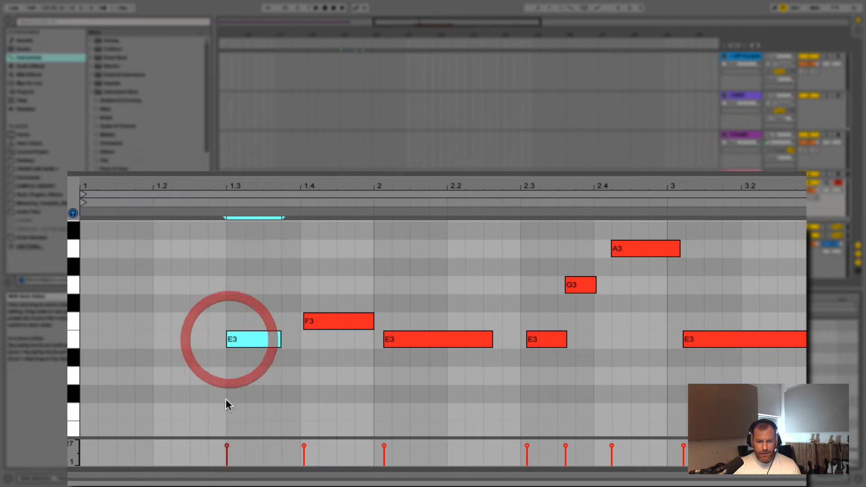
{"action": "mouse_move", "coordinate": [227, 445]}
{"action": "left_mouse_down"}
{"action": "mouse_move", "coordinate": [227, 461]}
{"action": "mouse_move", "coordinate": [227, 445]}
{"action": "left_mouse_up"}
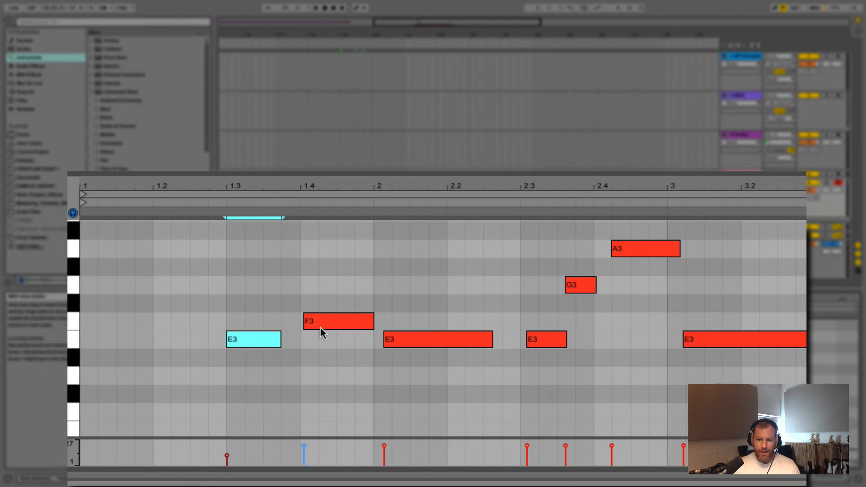
{"action": "left_click_drag", "start_coordinate": [227, 456], "coordinate": [226, 450]}
Play the E Piano clip from 1.3 in the note editor and stop playback.
{"action": "left_click", "coordinate": [253, 365]}
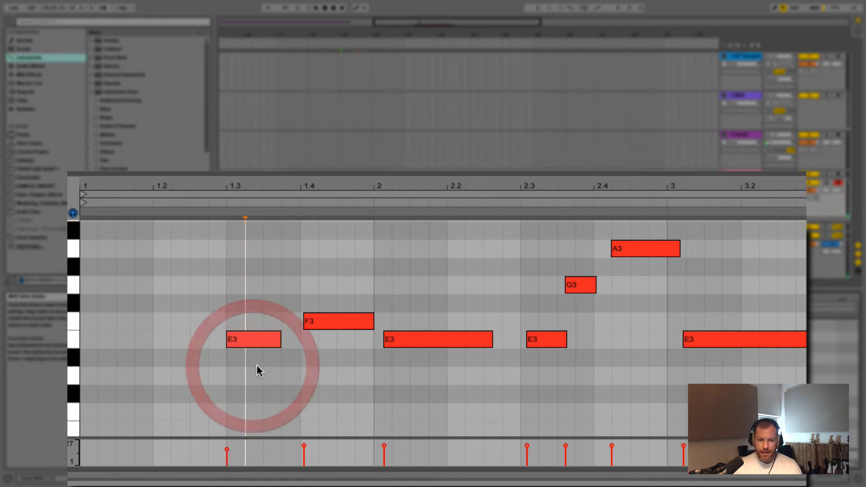
{"action": "left_click", "coordinate": [227, 364]}
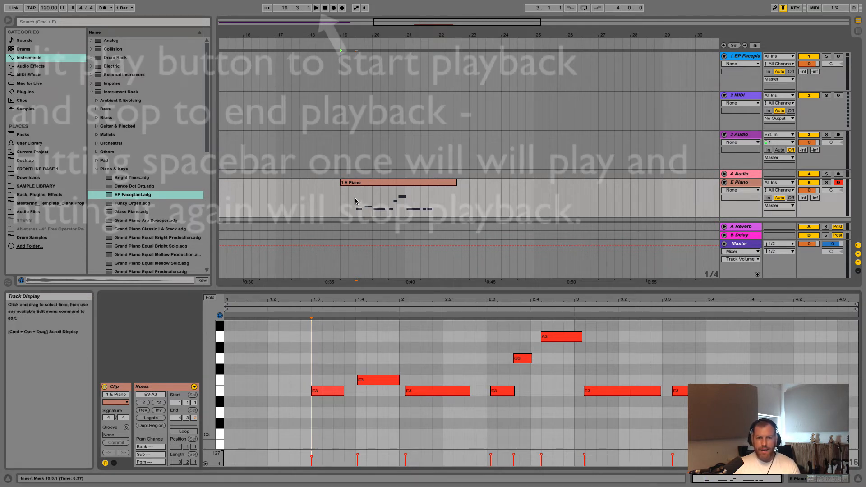
{"action": "key", "text": "space"}
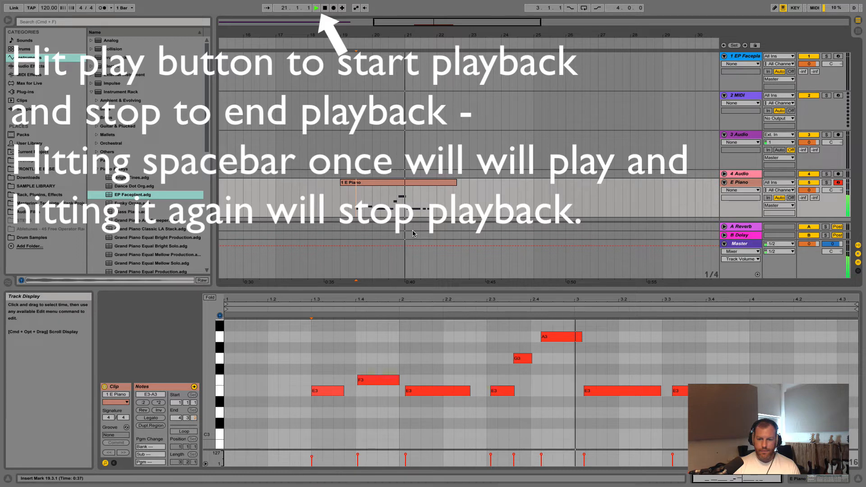
{"action": "key", "text": "space"}
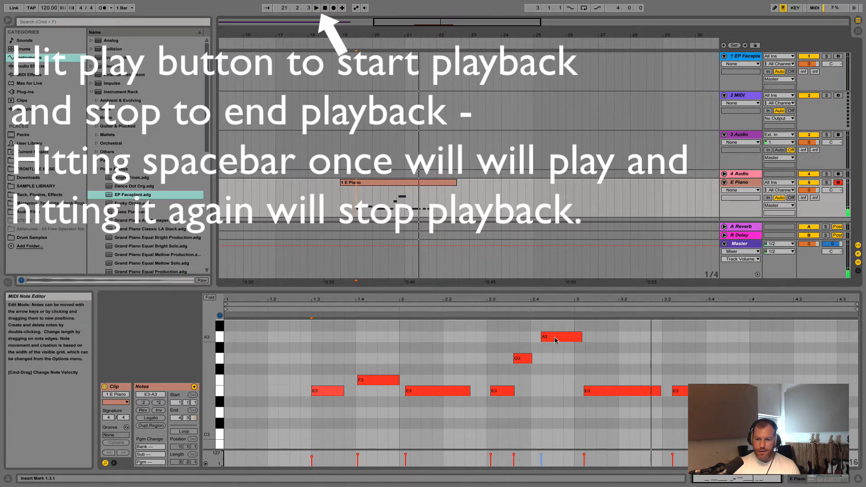
Raise the A3 note after 2.4 to B3 and play the edited clip back from 19.3.1.
{"action": "left_click_drag", "start_coordinate": [556, 340], "coordinate": [555, 315]}
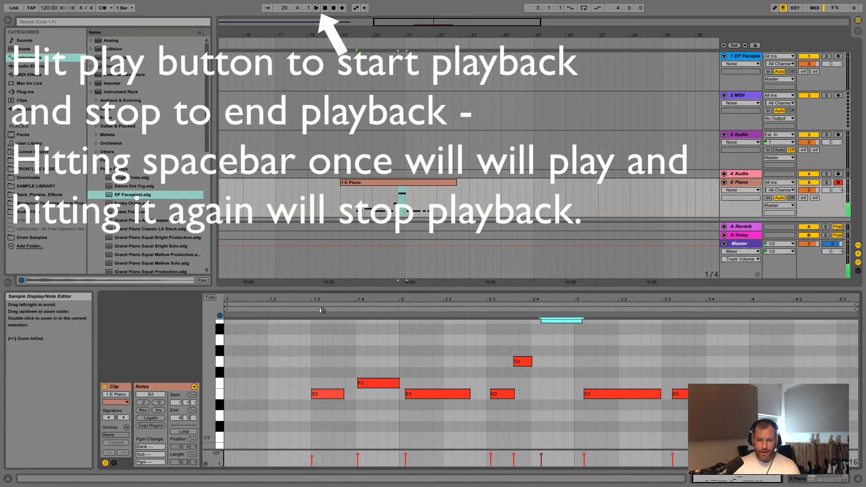
{"action": "left_click", "coordinate": [351, 202]}
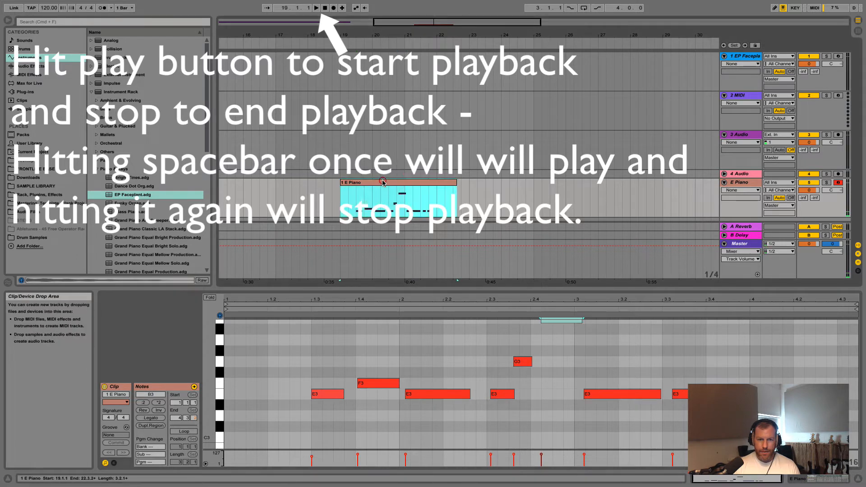
{"action": "left_click", "coordinate": [356, 202]}
{"action": "key", "text": "space"}
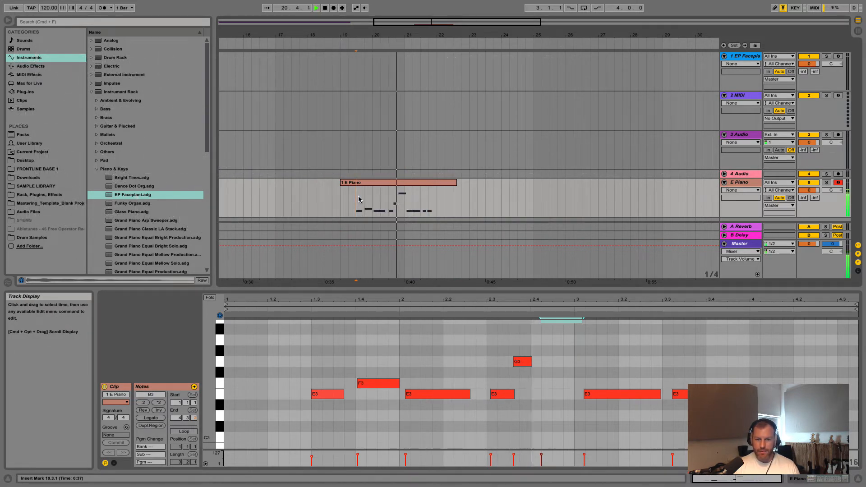
{"action": "left_click", "coordinate": [317, 8]}
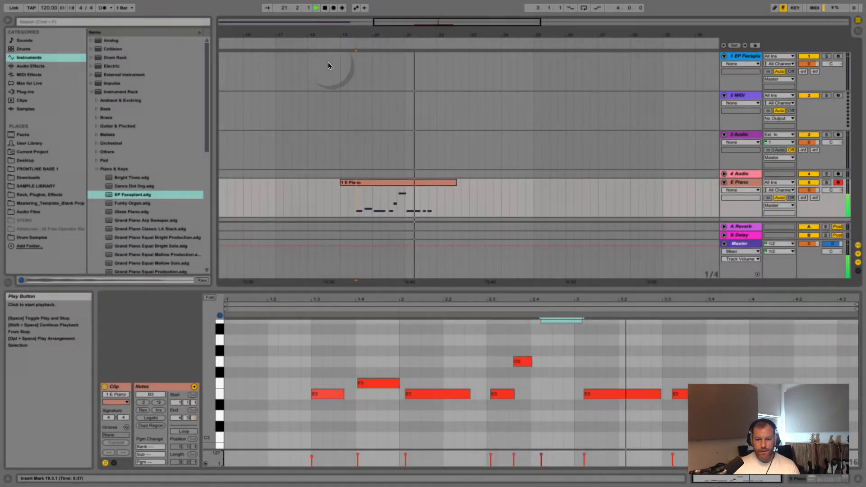
{"action": "key", "text": "space"}
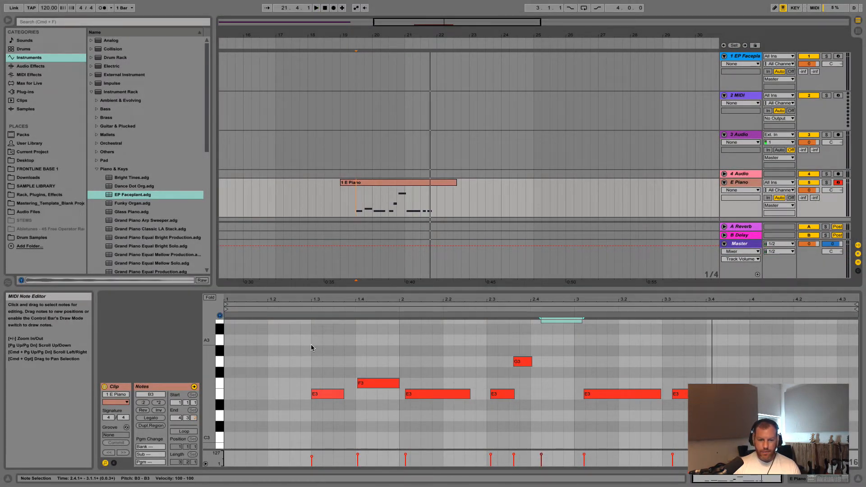
Select and audition the first E3 note and bring the raised B3 note into view.
{"action": "left_click", "coordinate": [327, 395]}
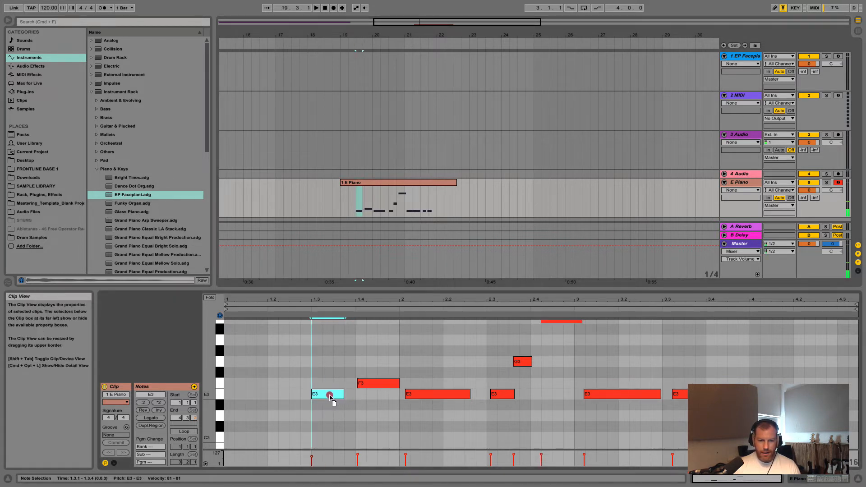
{"action": "mouse_move", "coordinate": [339, 402]}
{"action": "left_mouse_down"}
{"action": "mouse_move", "coordinate": [328, 399]}
{"action": "mouse_move", "coordinate": [351, 399]}
{"action": "mouse_move", "coordinate": [328, 397]}
{"action": "left_mouse_up"}
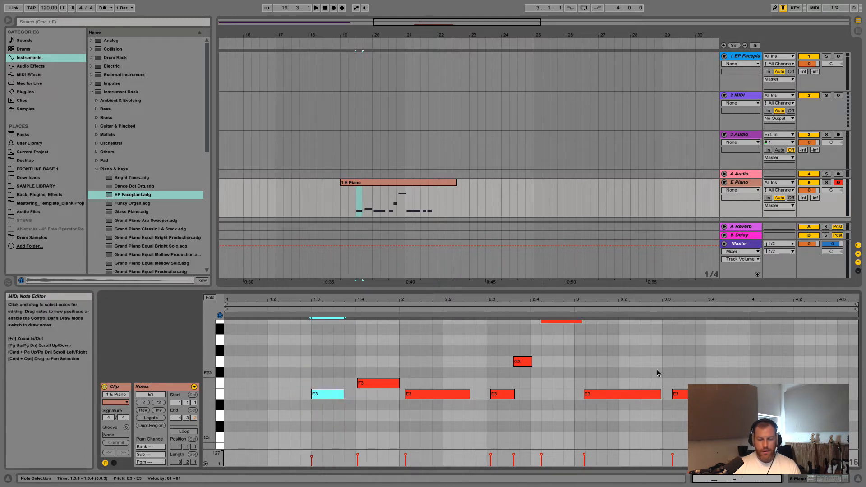
{"action": "scroll", "coordinate": [616, 370], "scroll_direction": "up", "scroll_amount": 3}
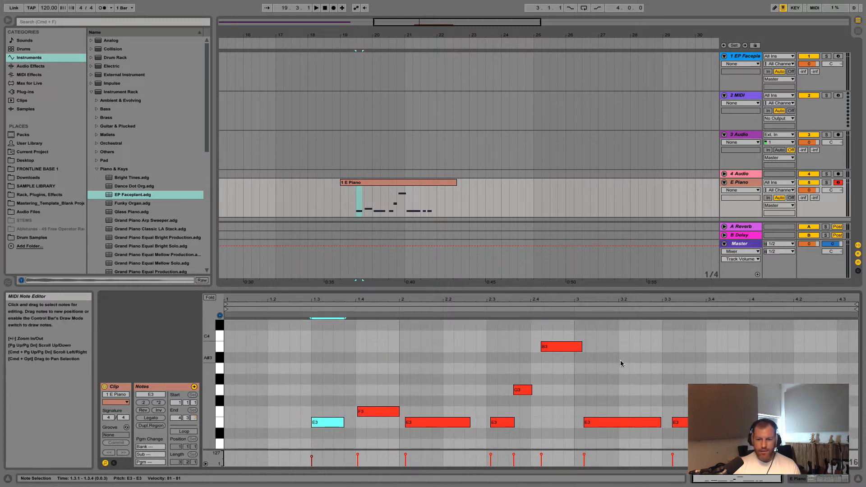
{"action": "scroll", "coordinate": [623, 368], "scroll_direction": "down", "scroll_amount": 1}
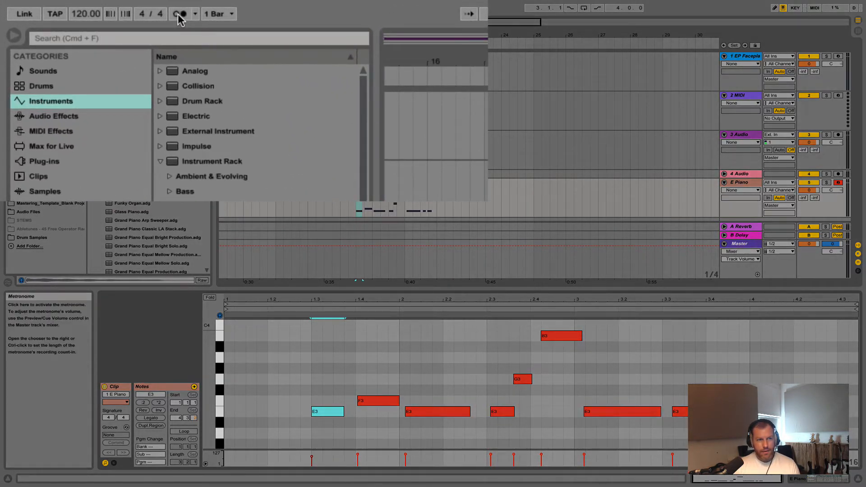
Turn on the metronome and set the song tempo to 107 BPM.
{"action": "left_click", "coordinate": [179, 16]}
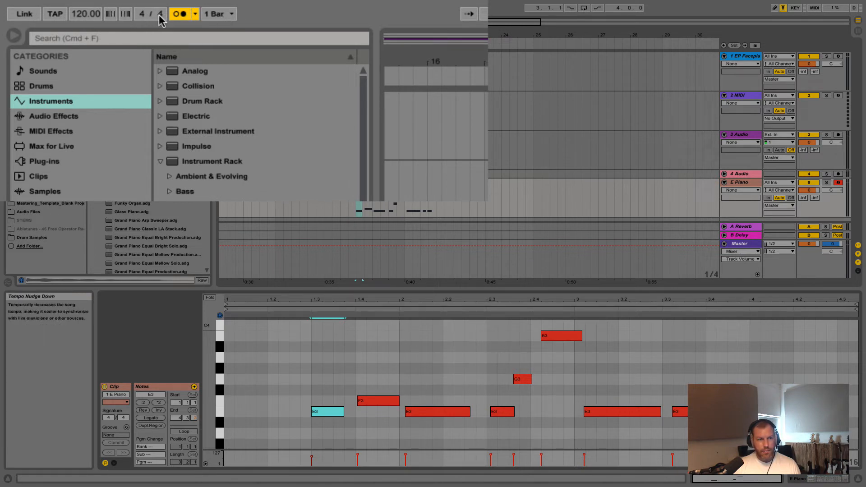
{"action": "left_click", "coordinate": [85, 17]}
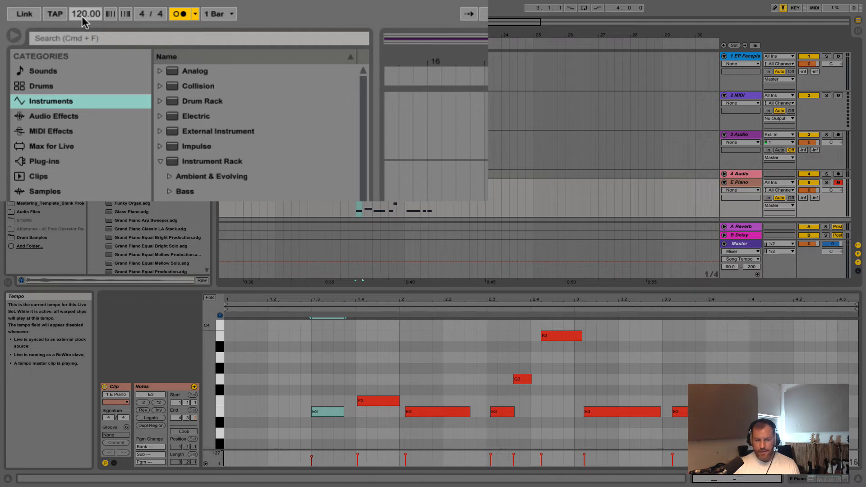
{"action": "type", "text": "100"}
{"action": "key", "text": "Return"}
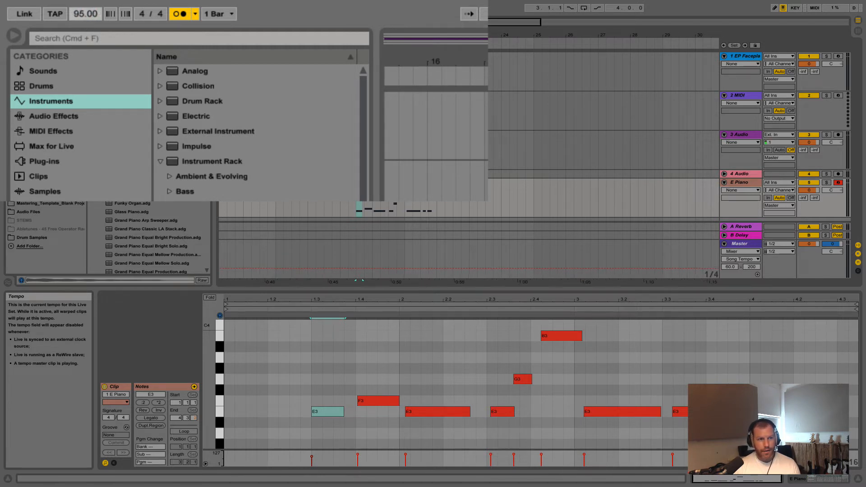
{"action": "key", "text": "Up"}
{"action": "key", "text": "Up"}
{"action": "key", "text": "Up"}
{"action": "key", "text": "Up"}
{"action": "key", "text": "Up"}
{"action": "key", "text": "Up"}
{"action": "key", "text": "Up"}
{"action": "key", "text": "Up"}
{"action": "key", "text": "Up"}
{"action": "key", "text": "Up"}
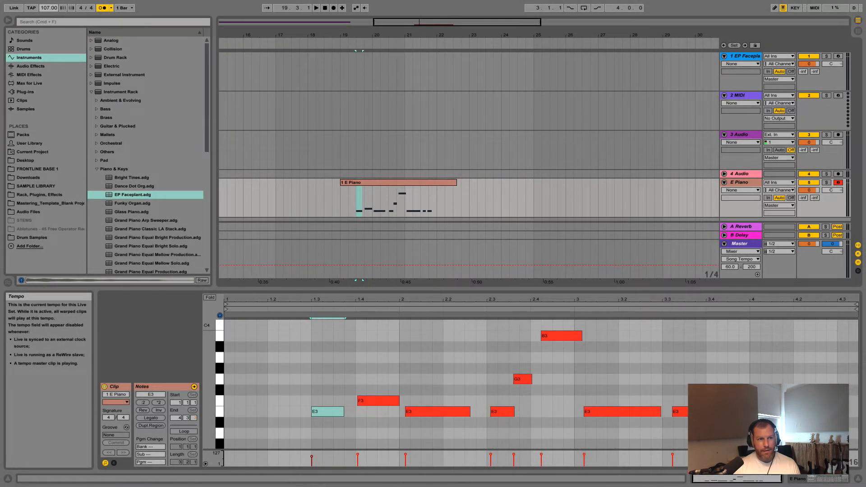
Play the E Piano clip from 19.3.1 against the metronome, stop playback and set the song tempo to 110 BPM.
{"action": "left_click", "coordinate": [357, 195]}
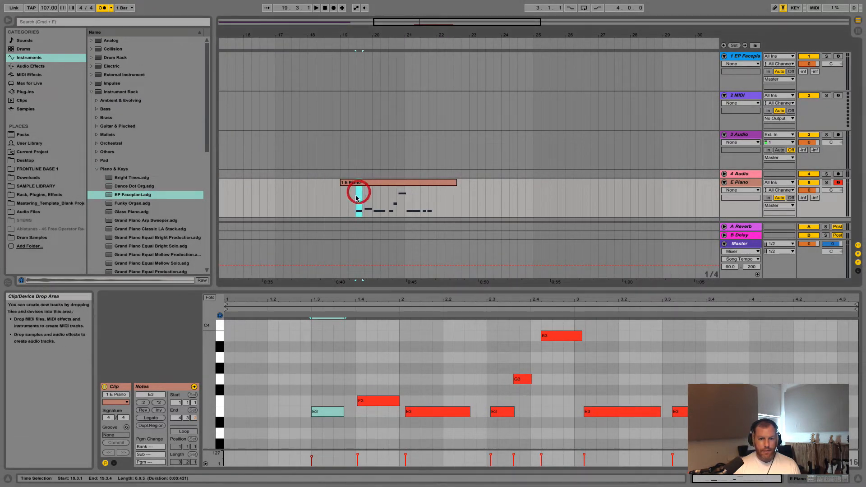
{"action": "key", "text": "space"}
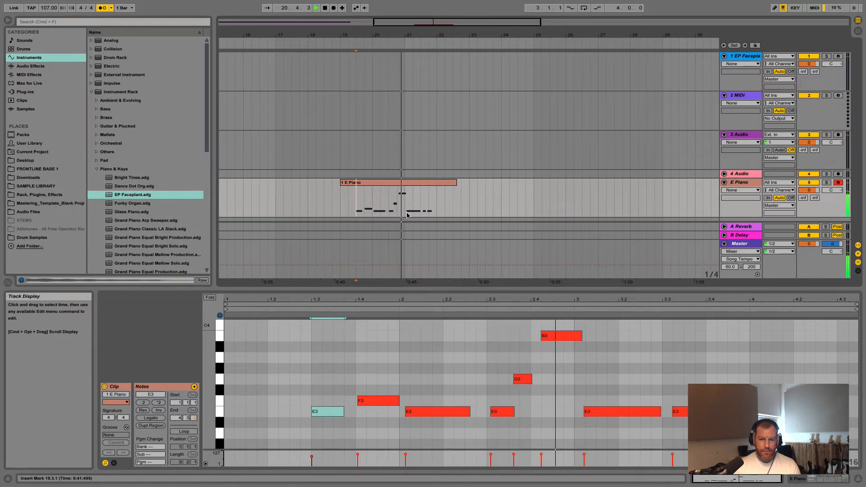
{"action": "key", "text": "space"}
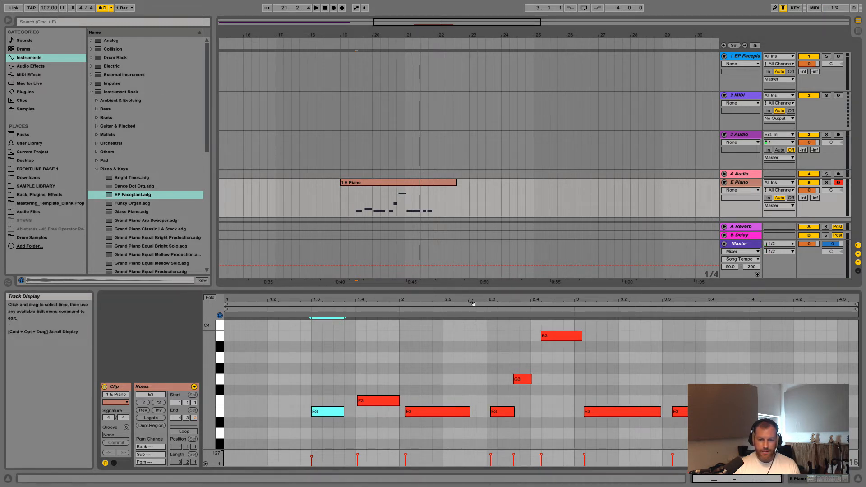
{"action": "left_click", "coordinate": [50, 8]}
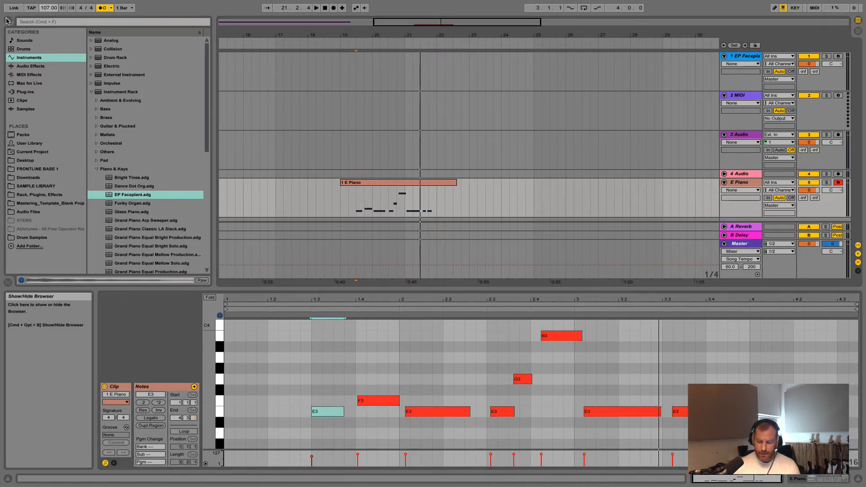
Turn off the note editor's grid and shift the first E3 note slightly earlier, off the 1.3 beat.
{"action": "left_click", "coordinate": [375, 345]}
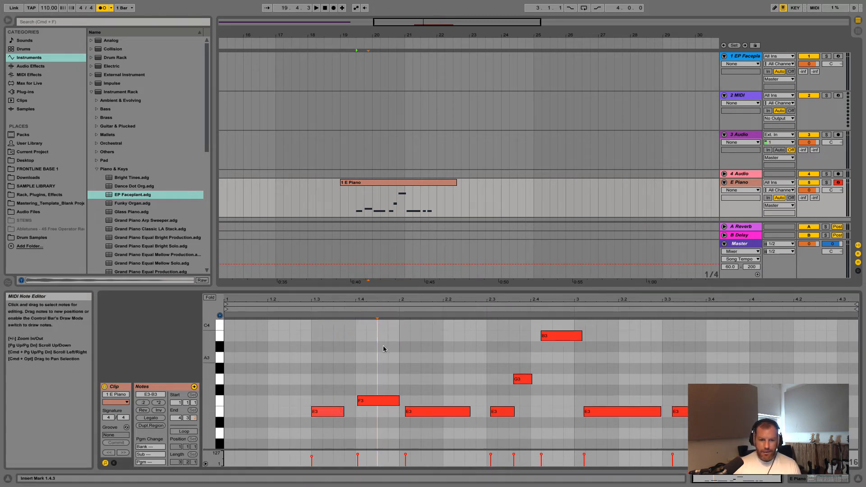
{"action": "right_click", "coordinate": [361, 363]}
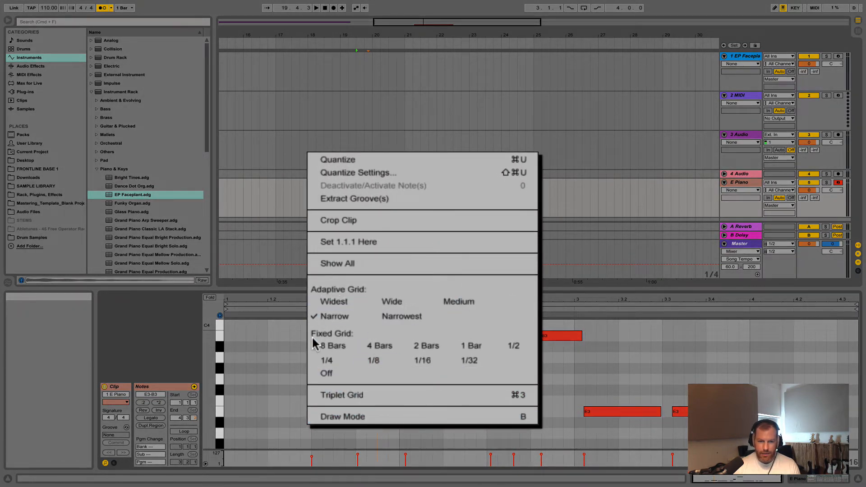
{"action": "left_click", "coordinate": [326, 375]}
{"action": "mouse_move", "coordinate": [333, 414]}
{"action": "left_mouse_down"}
{"action": "mouse_move", "coordinate": [272, 416]}
{"action": "mouse_move", "coordinate": [341, 416]}
{"action": "mouse_move", "coordinate": [322, 424]}
{"action": "mouse_move", "coordinate": [321, 412]}
{"action": "left_mouse_up"}
Try the note editor's fixed grid at 1 Bar and switch it to 1/16.
{"action": "right_click", "coordinate": [295, 412]}
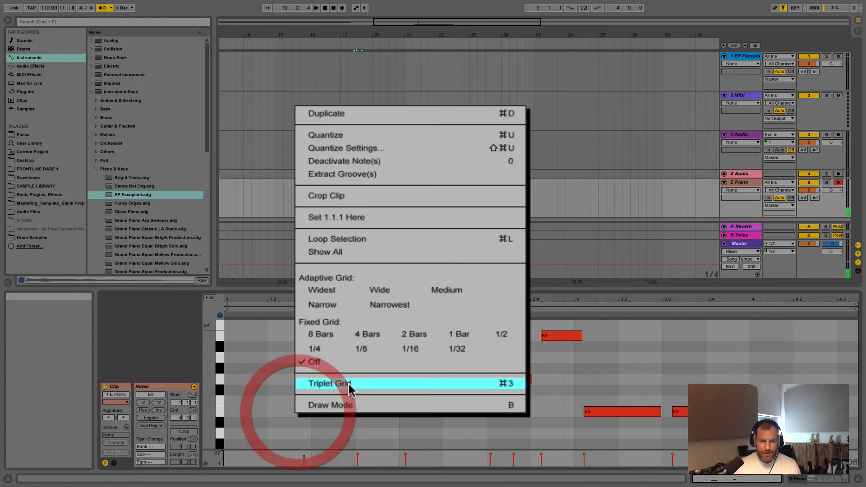
{"action": "left_click", "coordinate": [465, 338]}
{"action": "right_click", "coordinate": [327, 412]}
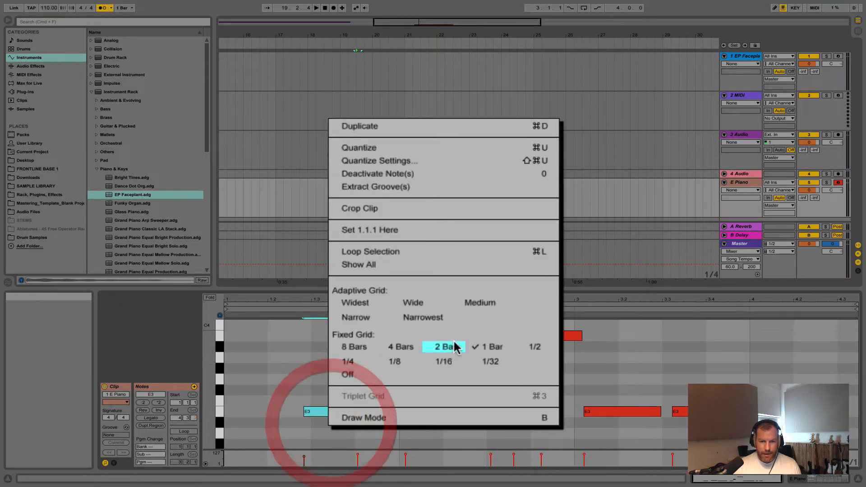
{"action": "left_click", "coordinate": [443, 362]}
{"action": "right_click", "coordinate": [282, 414]}
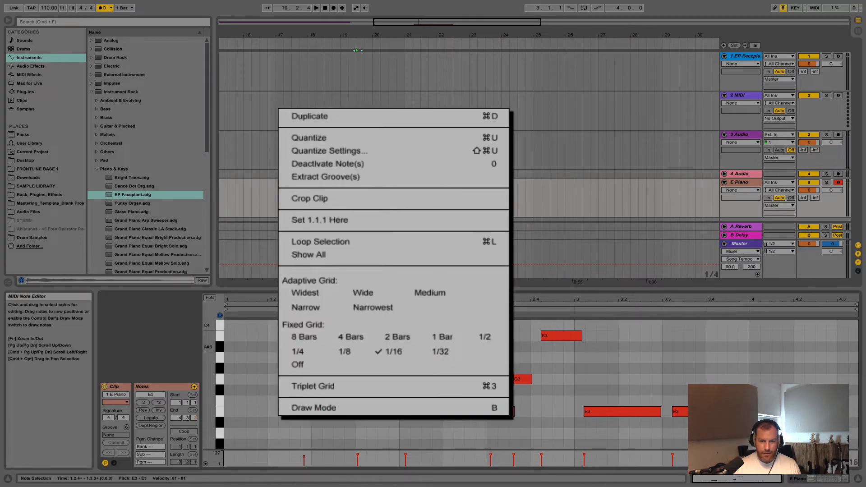
{"action": "left_click", "coordinate": [355, 354]}
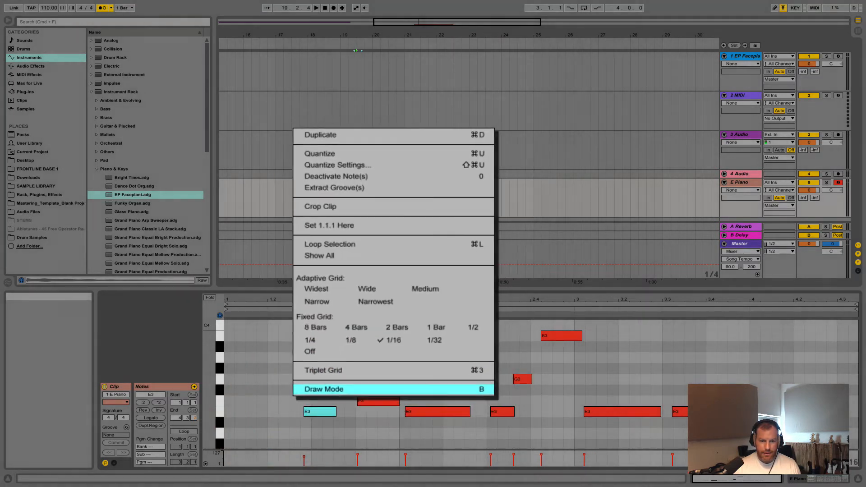
Move the first three notes onto the beats: E3 to 1.1.1, F3 to 1.2.1 and the long E3 to 1.3.1.
{"action": "left_click", "coordinate": [308, 413]}
{"action": "left_click_drag", "start_coordinate": [308, 414], "coordinate": [239, 413]}
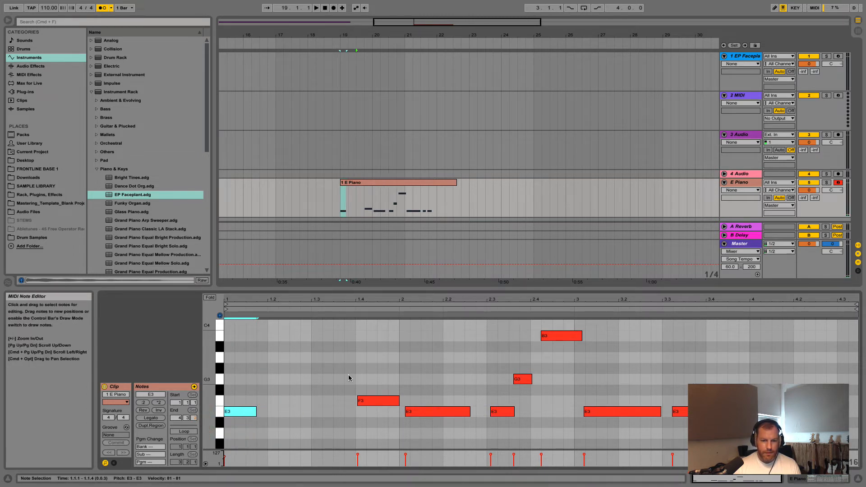
{"action": "left_click_drag", "start_coordinate": [380, 401], "coordinate": [293, 401]}
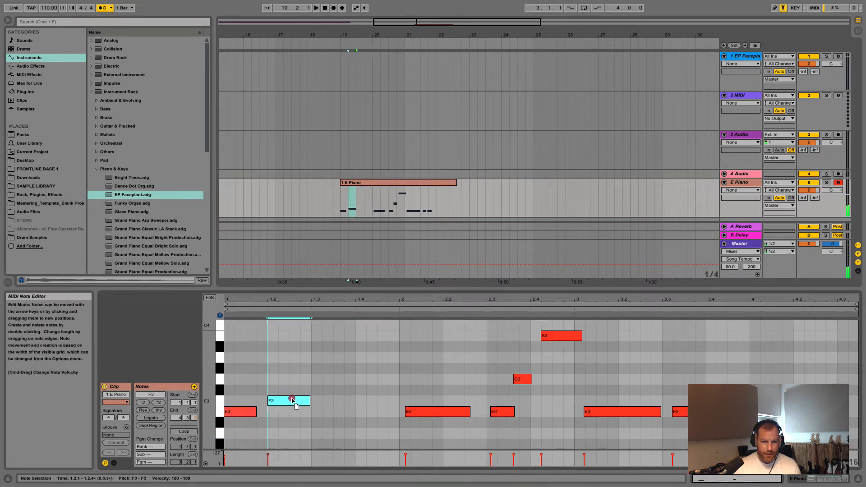
{"action": "left_click_drag", "start_coordinate": [436, 412], "coordinate": [342, 415]}
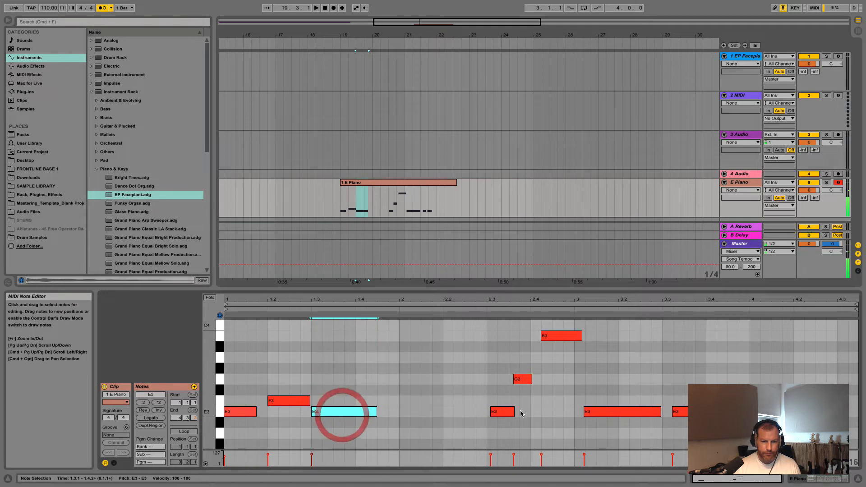
Shift all notes from 2.3 onward two beats earlier as a group and align the group's first E3 to 2.1.1.
{"action": "left_click_drag", "start_coordinate": [747, 429], "coordinate": [654, 372]}
{"action": "left_click", "coordinate": [721, 369]}
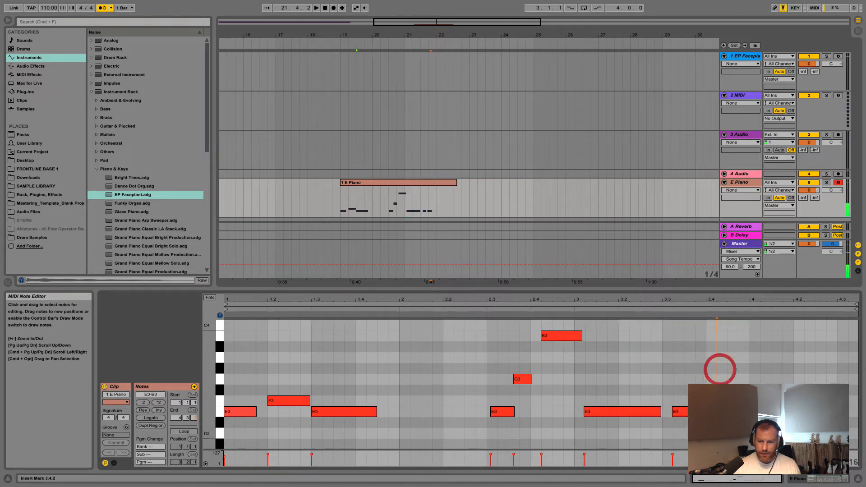
{"action": "left_click_drag", "start_coordinate": [736, 432], "coordinate": [499, 324]}
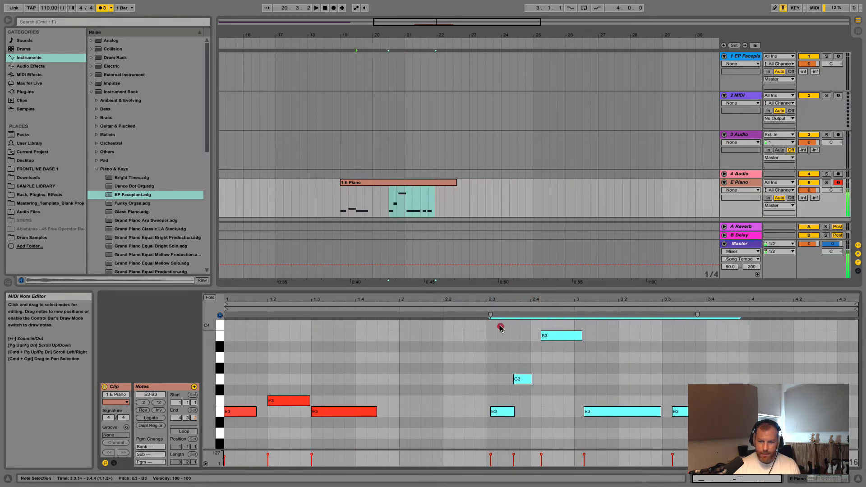
{"action": "left_click_drag", "start_coordinate": [564, 336], "coordinate": [476, 336]}
{"action": "left_click", "coordinate": [410, 397]}
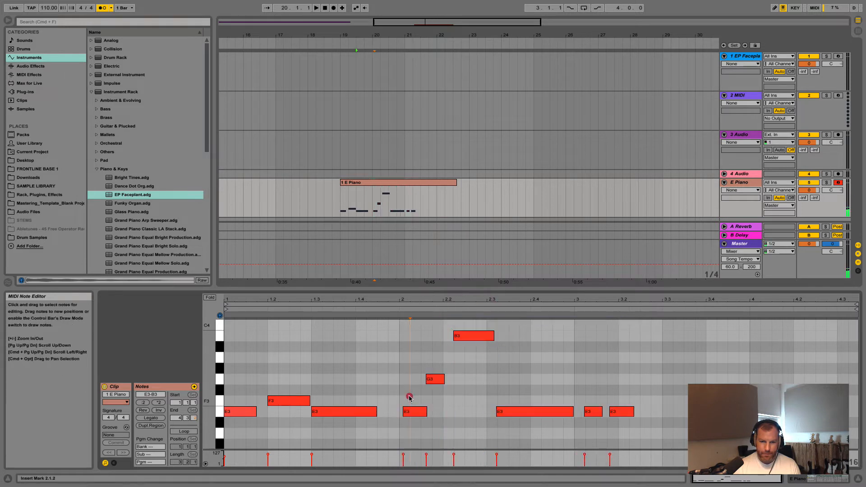
{"action": "left_click", "coordinate": [411, 413]}
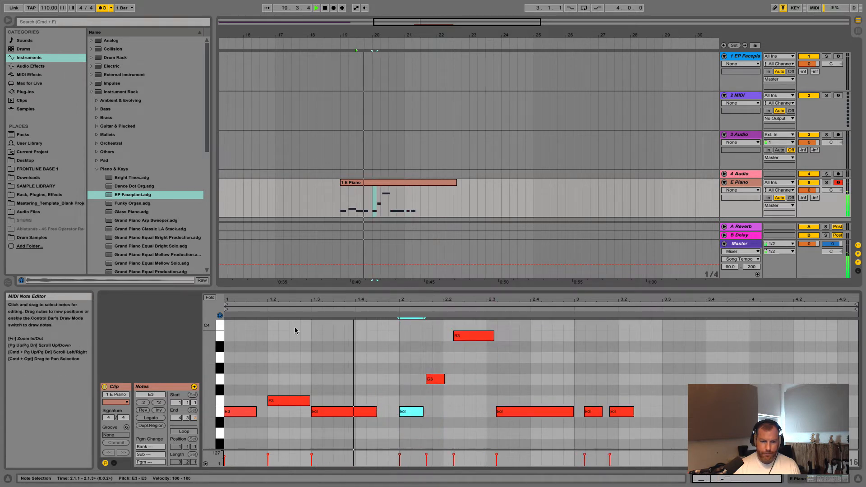
Select the E Piano clip, play it from its start at 19.1.1 and stop playback.
{"action": "left_click", "coordinate": [356, 183]}
{"action": "key", "text": "space"}
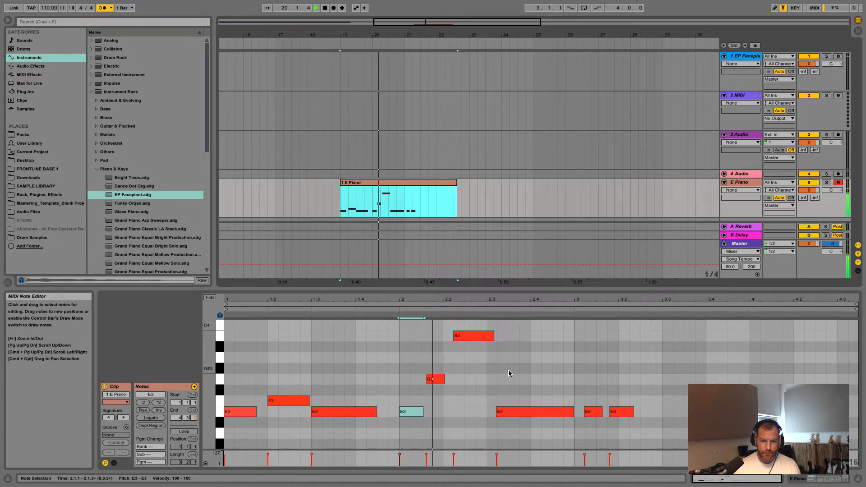
{"action": "left_click", "coordinate": [486, 367]}
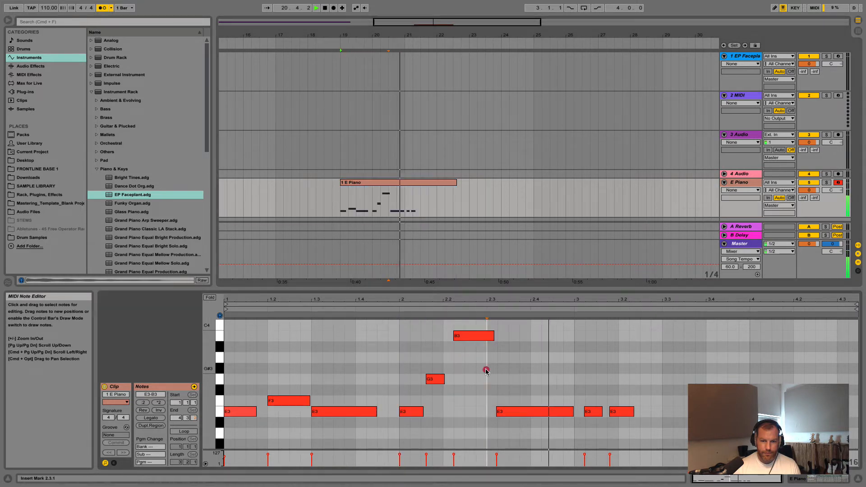
{"action": "key", "text": "space"}
Shorten the E3 note at 2.1.1 to end at 2.1.3 and move the G3 note to start there.
{"action": "left_click", "coordinate": [458, 396]}
{"action": "left_click", "coordinate": [439, 394]}
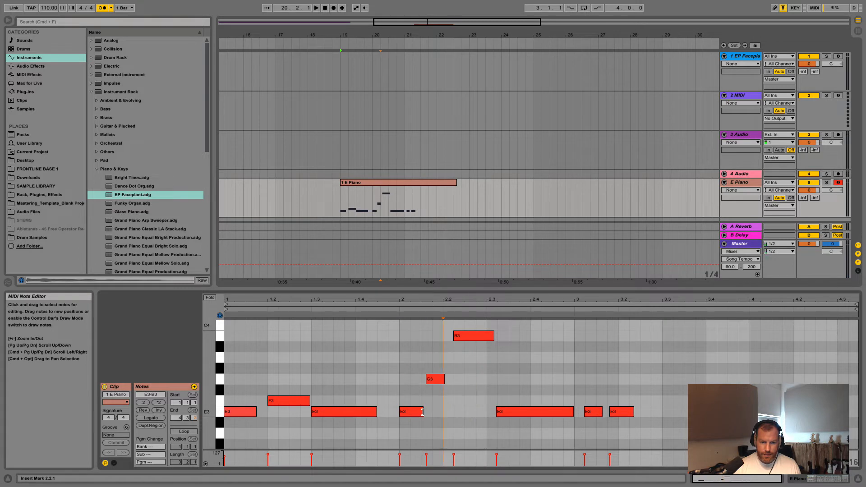
{"action": "mouse_move", "coordinate": [438, 381]}
{"action": "left_mouse_down"}
{"action": "mouse_move", "coordinate": [412, 412]}
{"action": "mouse_move", "coordinate": [427, 383]}
{"action": "left_mouse_up"}
{"action": "key", "text": "Right"}
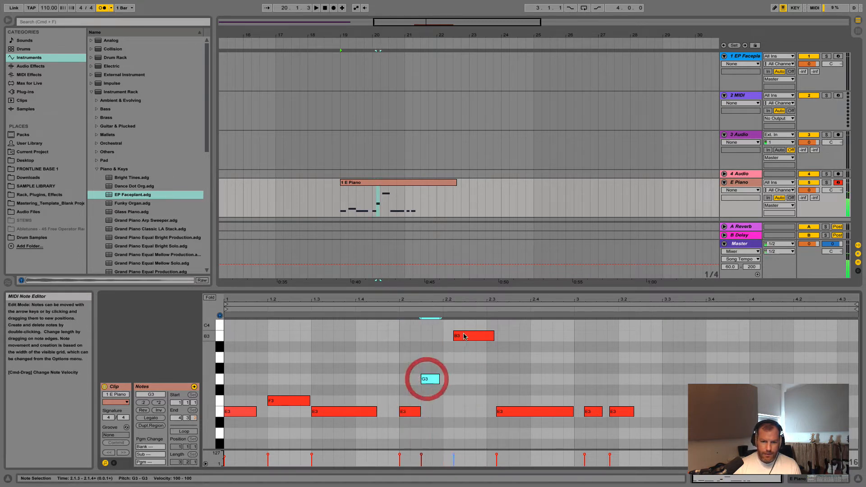
Align the B3 note to 2.2.1 and the last three E3 notes to 2.3.1, 3.1.1 and 3.1.4.
{"action": "left_click_drag", "start_coordinate": [465, 337], "coordinate": [459, 334]}
{"action": "left_click_drag", "start_coordinate": [533, 412], "coordinate": [529, 414]}
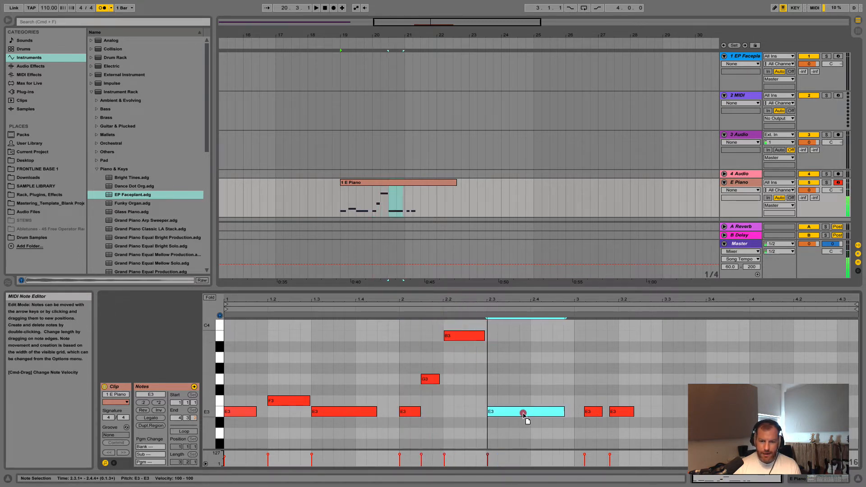
{"action": "left_click_drag", "start_coordinate": [593, 414], "coordinate": [617, 412]}
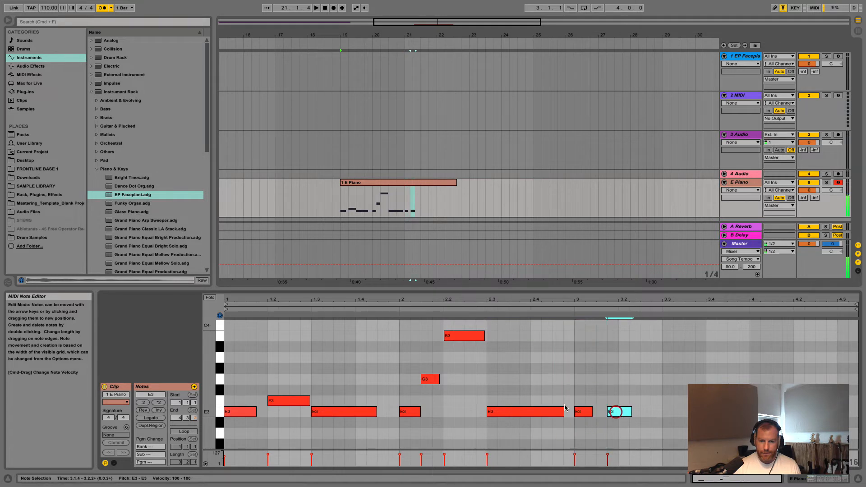
Play the retimed clip from its start, stop playback and hide the clip's note editor.
{"action": "left_click", "coordinate": [225, 329]}
{"action": "key", "text": "space"}
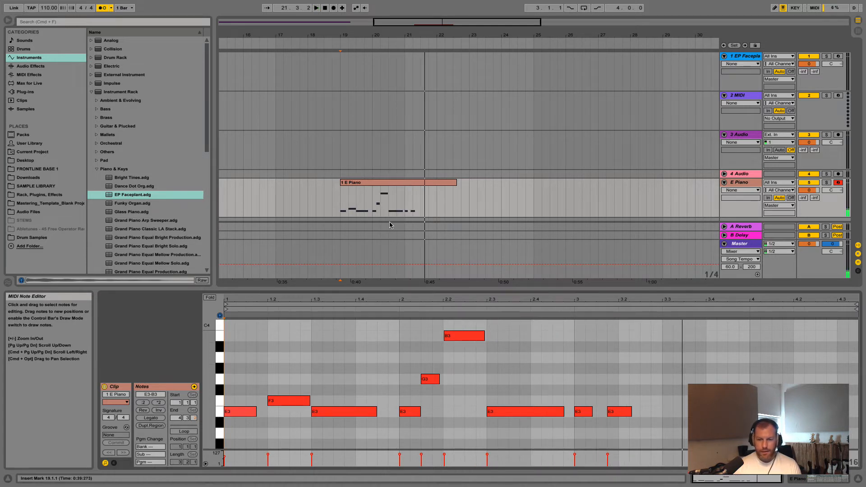
{"action": "left_click_drag", "start_coordinate": [456, 292], "coordinate": [471, 300]}
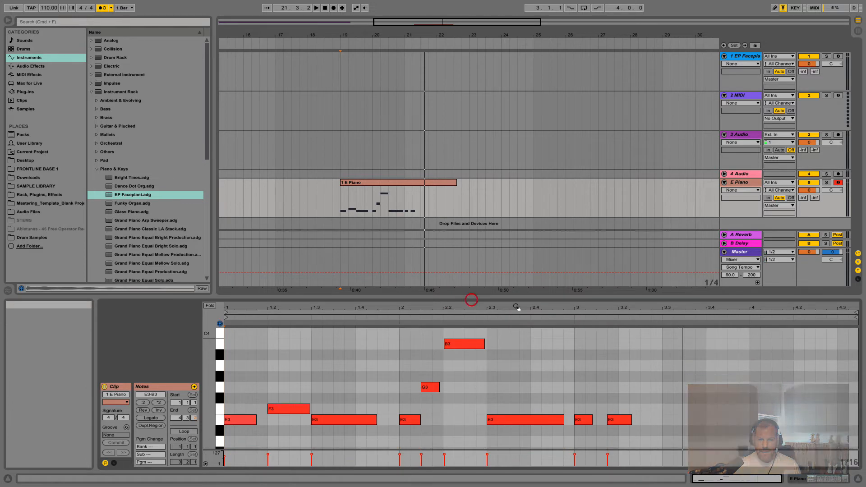
{"action": "left_click", "coordinate": [852, 473]}
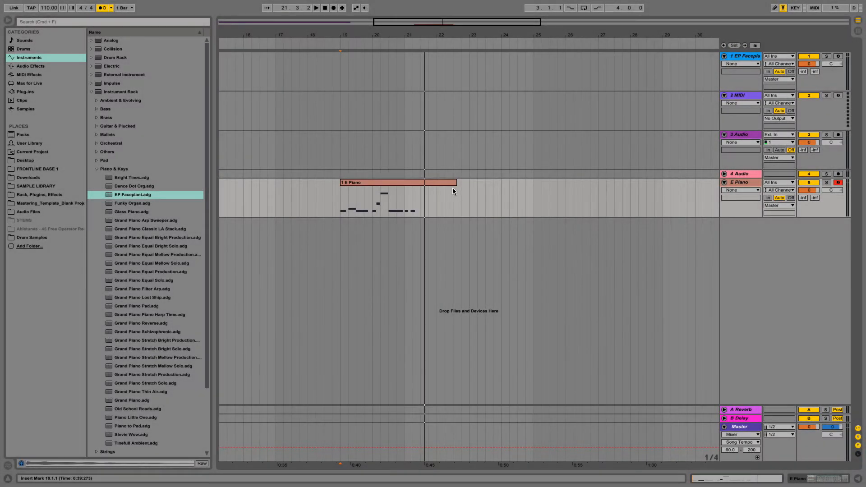
Trim the E Piano clip's end in the arrangement to a length of 2.2.0 and move the clip one beat later.
{"action": "left_click", "coordinate": [378, 183]}
{"action": "scroll", "coordinate": [379, 183], "scroll_direction": "left", "scroll_amount": 6}
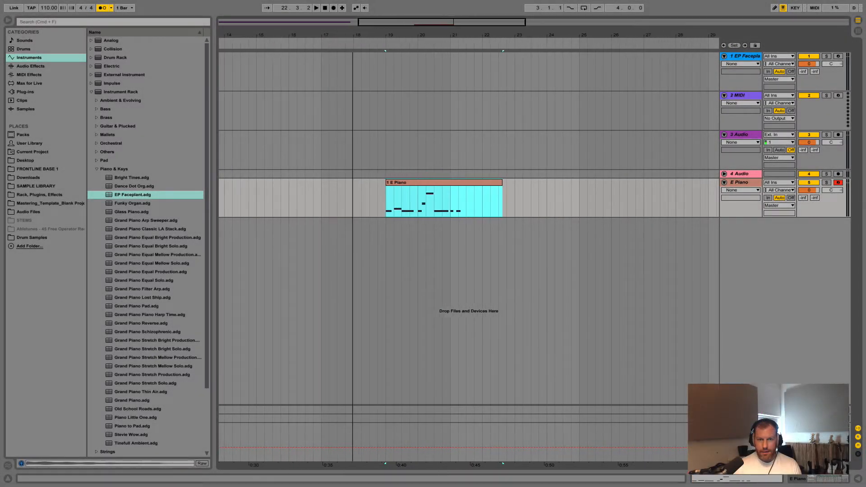
{"action": "left_click_drag", "start_coordinate": [331, 25], "coordinate": [384, 26]}
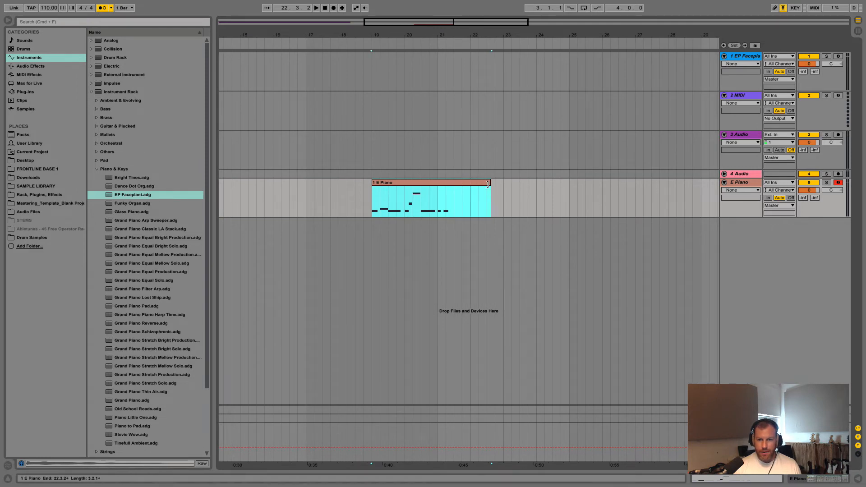
{"action": "left_click_drag", "start_coordinate": [488, 184], "coordinate": [465, 186]}
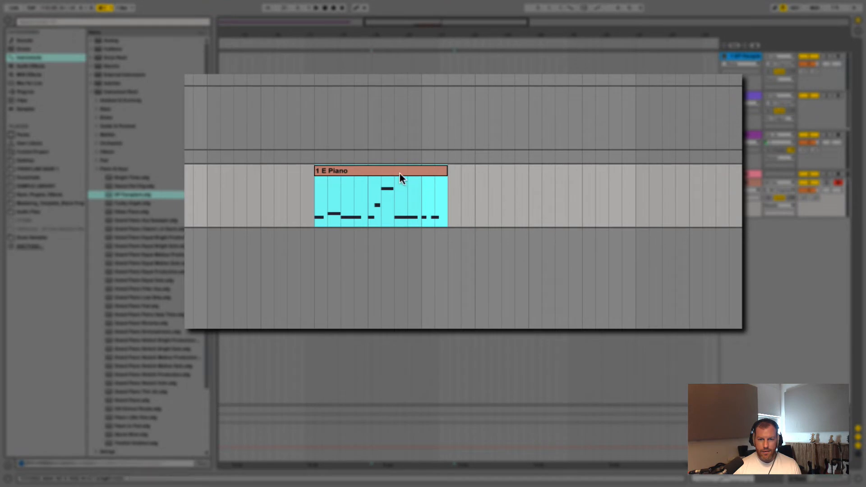
{"action": "left_click_drag", "start_coordinate": [378, 169], "coordinate": [407, 180]}
Set the arrangement's fixed grid to 1 Bar and move the E Piano clip to start at 18.1.1.
{"action": "right_click", "coordinate": [561, 174]}
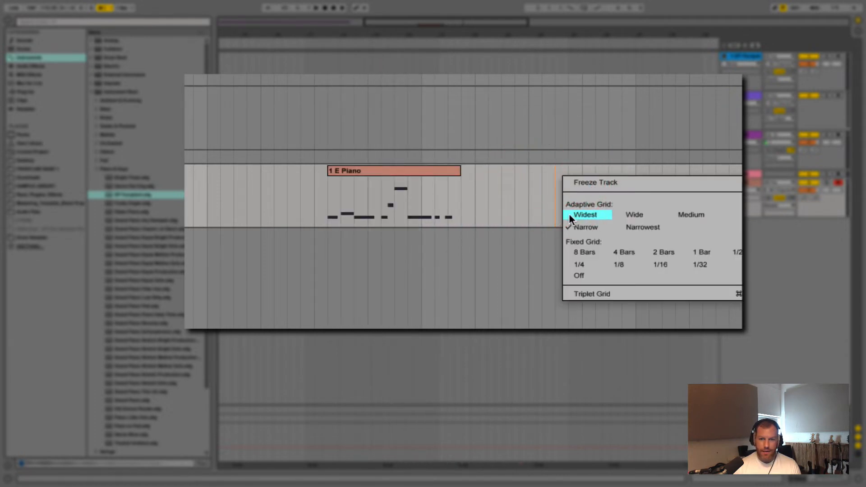
{"action": "right_click", "coordinate": [507, 174]}
{"action": "right_click", "coordinate": [478, 123]}
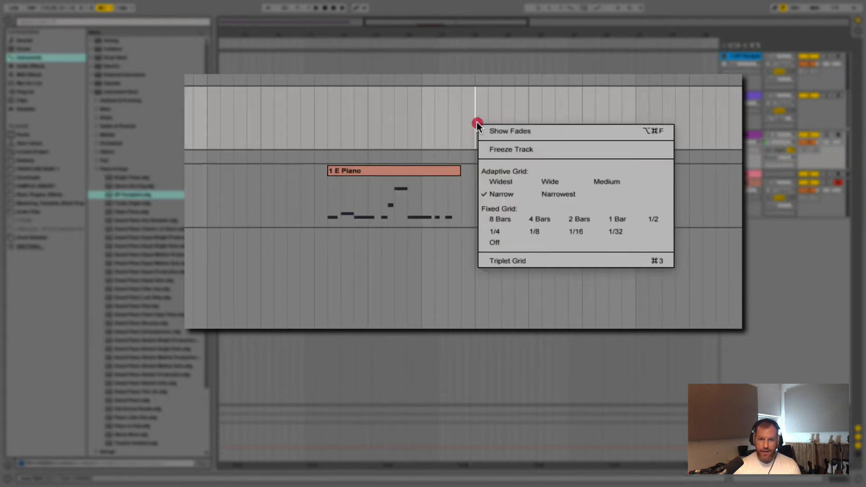
{"action": "left_click", "coordinate": [625, 219]}
{"action": "left_click_drag", "start_coordinate": [413, 179], "coordinate": [383, 182]}
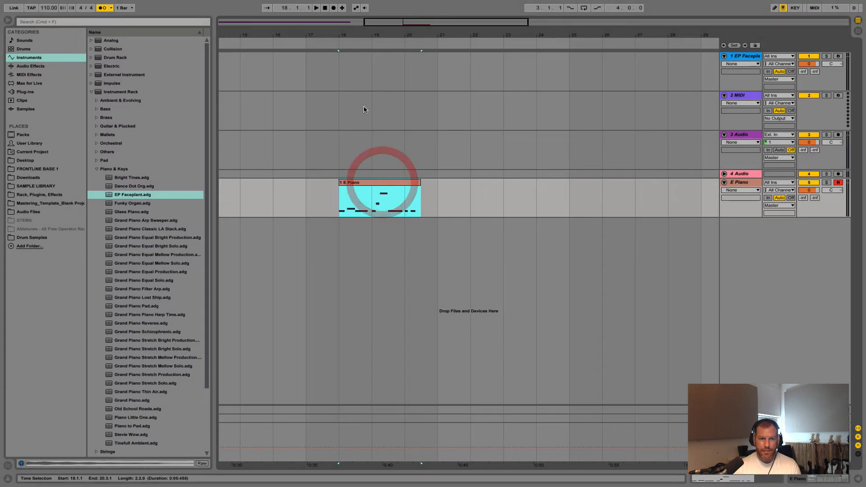
Move the E Piano clip to start at bar 17 and extend its end to 20.1.1, making it three bars long.
{"action": "left_click_drag", "start_coordinate": [340, 36], "coordinate": [444, 37]}
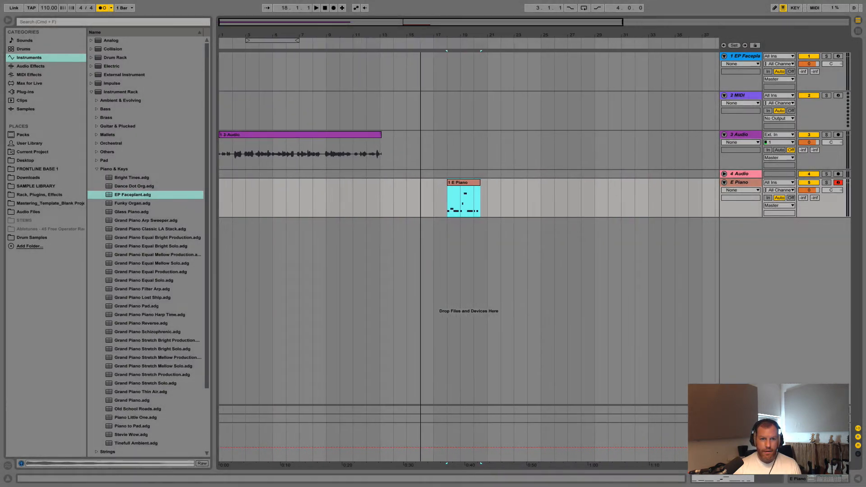
{"action": "left_click", "coordinate": [519, 189]}
{"action": "mouse_move", "coordinate": [470, 183]}
{"action": "left_mouse_down"}
{"action": "mouse_move", "coordinate": [456, 185]}
{"action": "mouse_move", "coordinate": [555, 184]}
{"action": "mouse_move", "coordinate": [446, 183]}
{"action": "mouse_move", "coordinate": [480, 188]}
{"action": "mouse_move", "coordinate": [451, 185]}
{"action": "mouse_move", "coordinate": [472, 180]}
{"action": "left_mouse_up"}
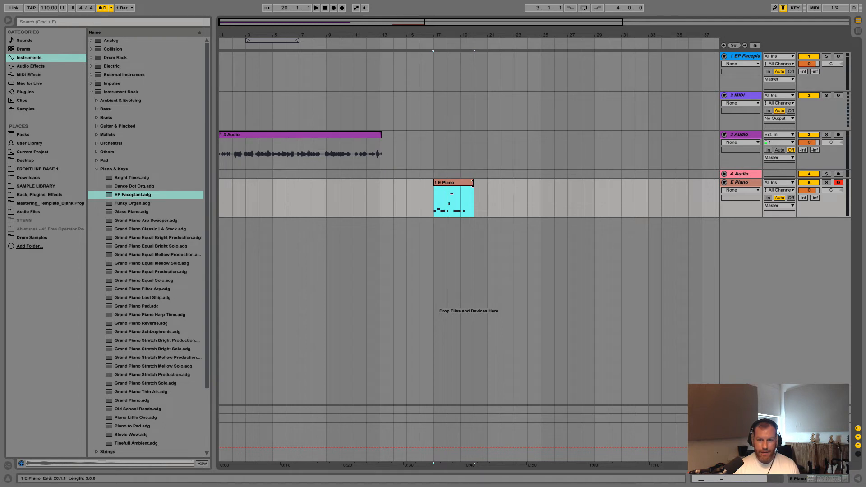
Paste a copy of the three-bar E Piano clip at 21.1.1 on the same track.
{"action": "left_click", "coordinate": [488, 187]}
{"action": "key", "text": "ctrl+v"}
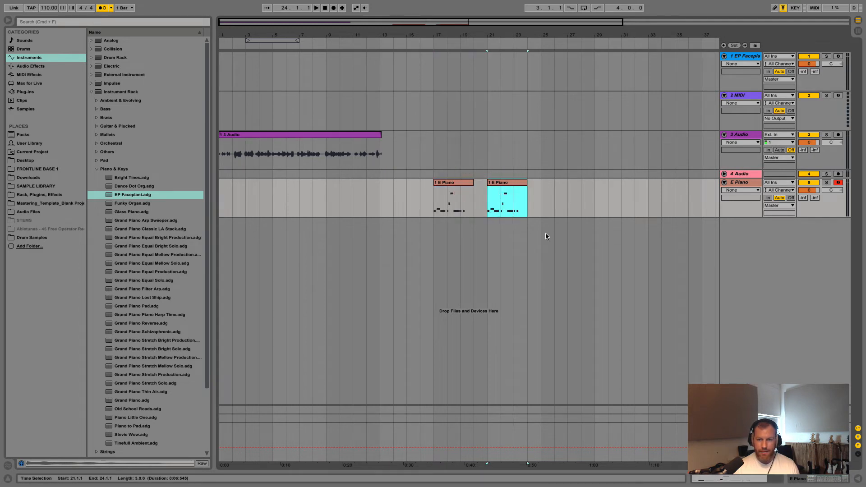
Duplicate the E Piano clip that starts at 21.1.1 so the copy follows directly at 24.1.1.
{"action": "left_click", "coordinate": [538, 198]}
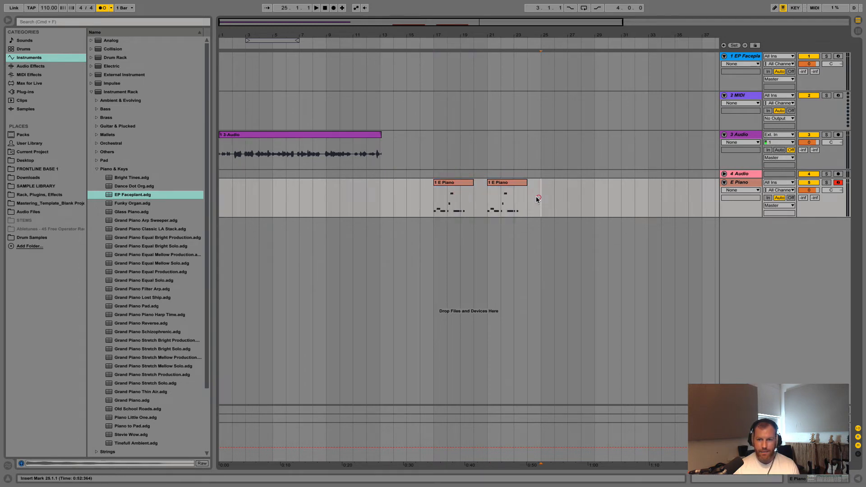
{"action": "right_click", "coordinate": [511, 183]}
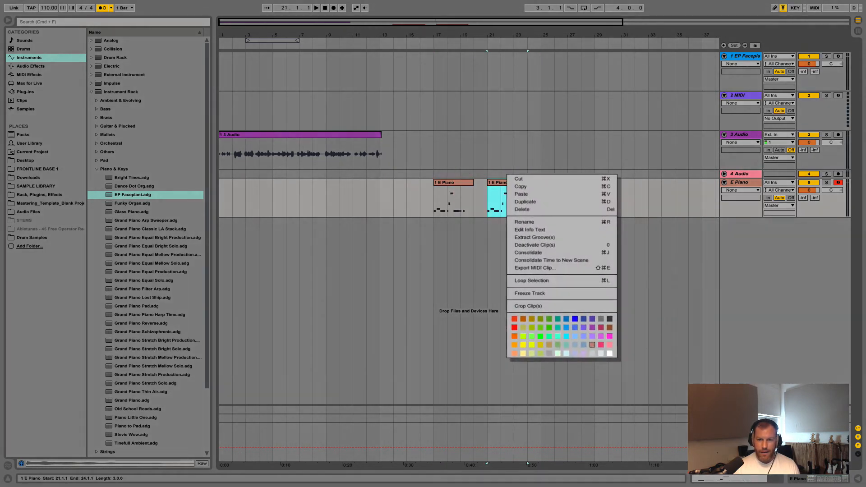
{"action": "left_click", "coordinate": [534, 190]}
{"action": "left_click", "coordinate": [541, 210]}
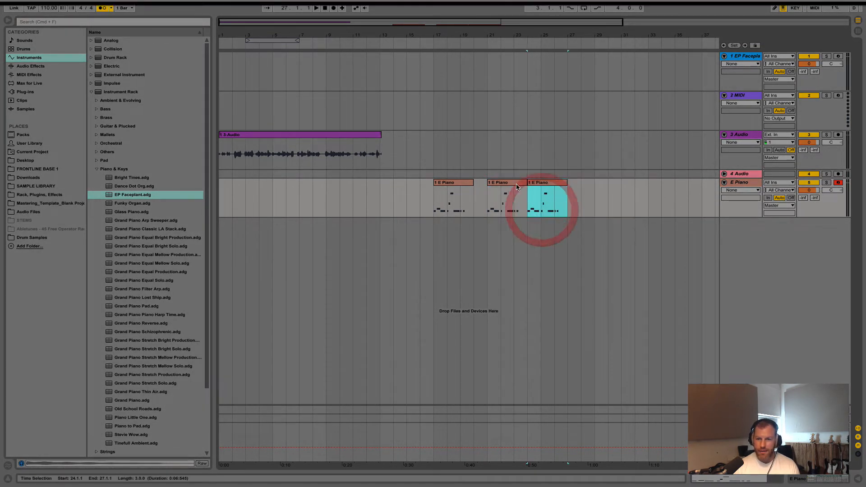
{"action": "left_click", "coordinate": [502, 185]}
{"action": "left_click", "coordinate": [539, 185]}
{"action": "right_click", "coordinate": [539, 185]}
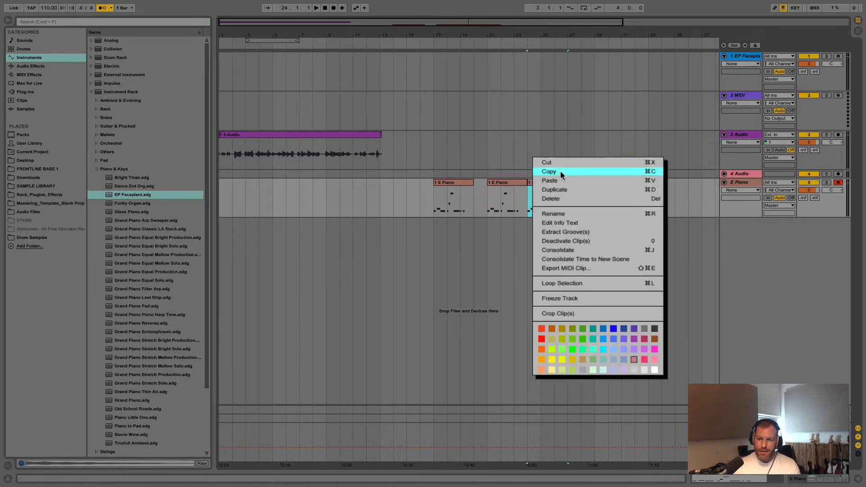
{"action": "left_click", "coordinate": [549, 172]}
Select the two adjacent E Piano clips from 21.1.1 to 27.1.1 and consolidate them into one clip.
{"action": "left_click", "coordinate": [514, 183]}
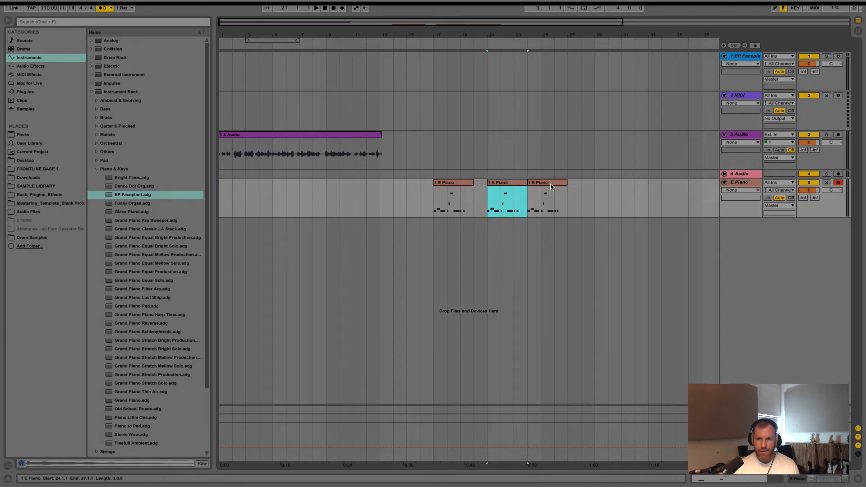
{"action": "left_click", "coordinate": [551, 186], "text": "shift"}
{"action": "right_click", "coordinate": [516, 186]}
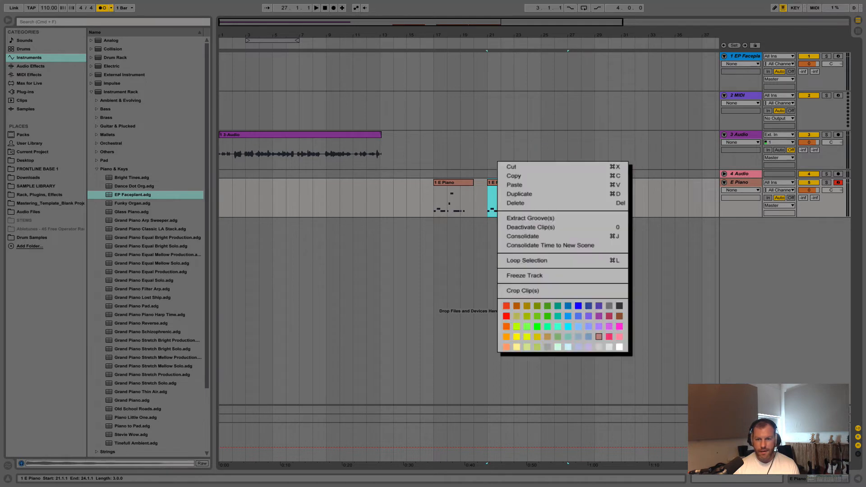
{"action": "left_click", "coordinate": [536, 239]}
Recolour the consolidated E Piano clip light violet-blue and the E Piano clip at bar 17 magenta.
{"action": "right_click", "coordinate": [532, 184]}
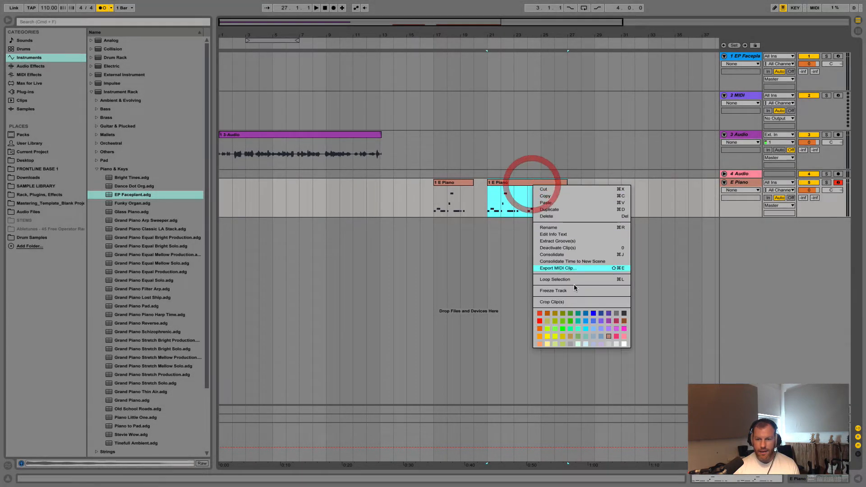
{"action": "left_click", "coordinate": [601, 328]}
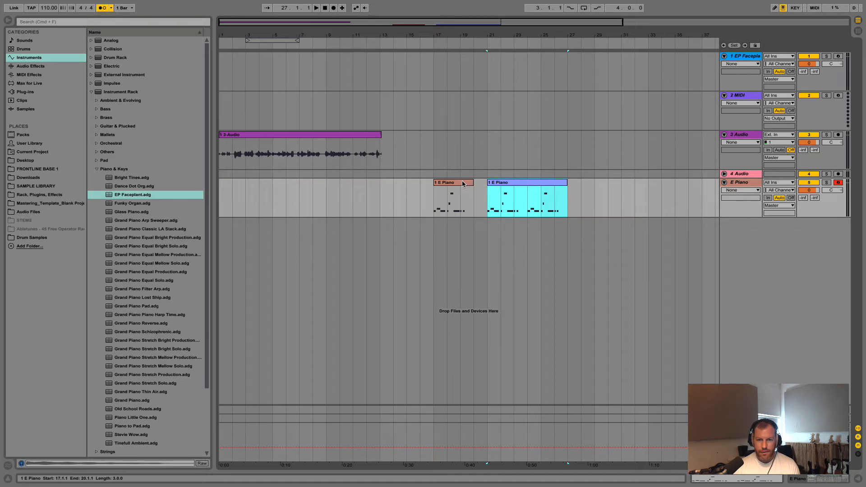
{"action": "right_click", "coordinate": [462, 183]}
{"action": "left_click", "coordinate": [555, 326]}
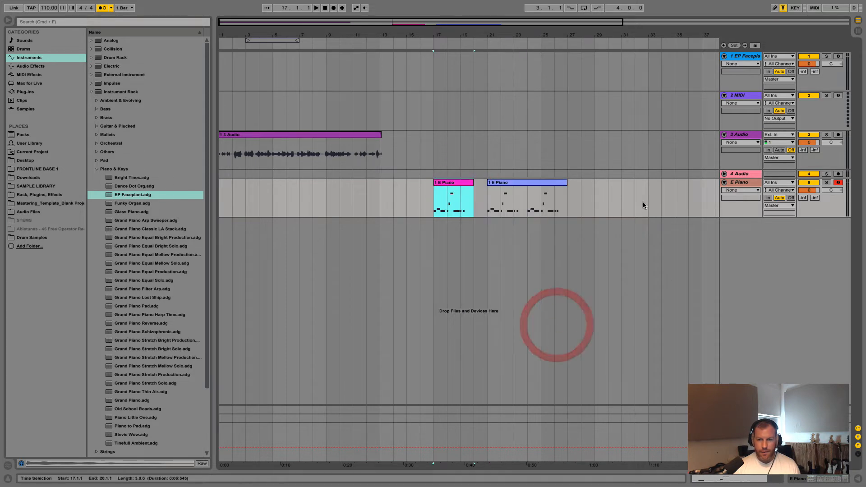
Trim the 3-Audio clip's end to 13.1.1 and move both E Piano clips so the first one starts at 13.1.1.
{"action": "left_click", "coordinate": [725, 175]}
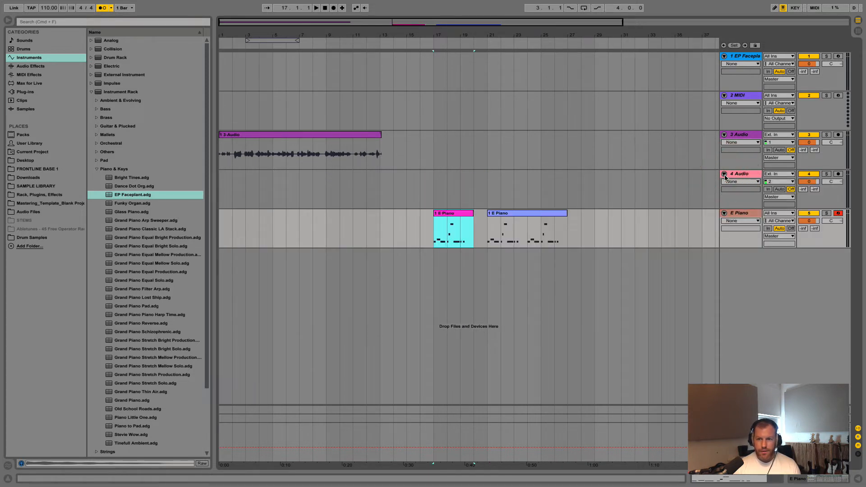
{"action": "left_click", "coordinate": [379, 135]}
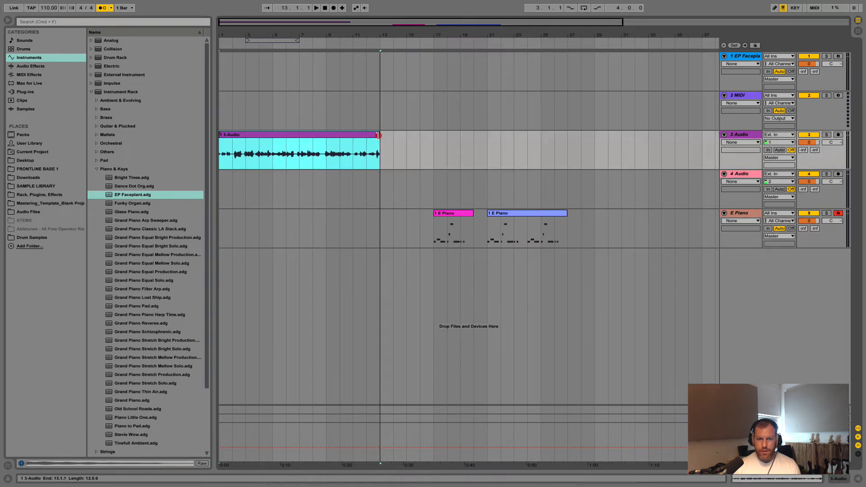
{"action": "left_click", "coordinate": [229, 181]}
{"action": "key", "text": "space"}
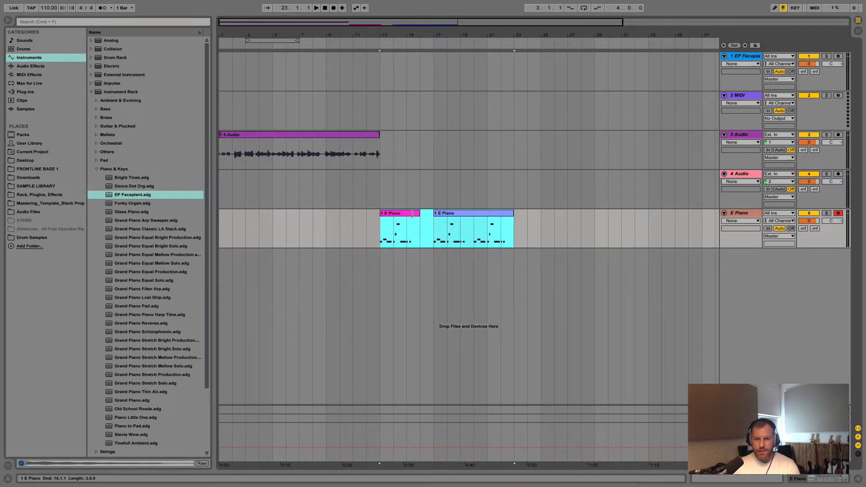
Delete both E Piano clips and the 3-Audio clip, and set the insert marker at 1.1.1 on the 4 Audio track.
{"action": "key", "text": "Delete"}
{"action": "left_click", "coordinate": [355, 136]}
{"action": "key", "text": "Delete"}
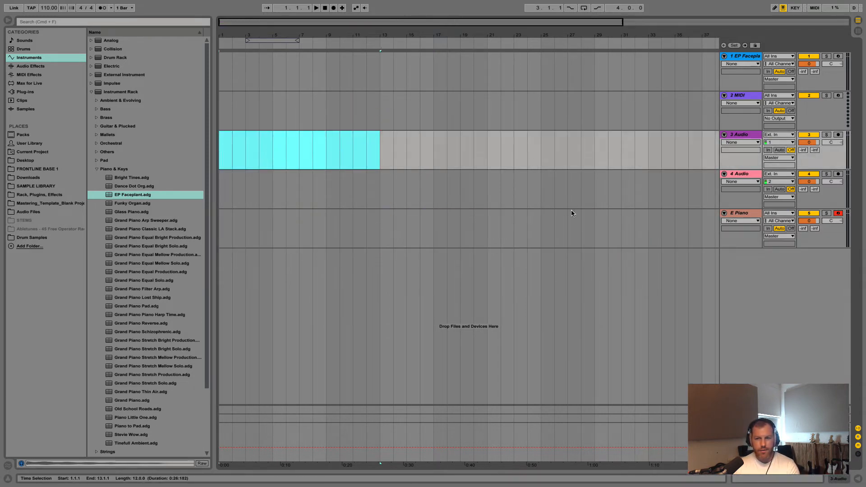
{"action": "left_click", "coordinate": [565, 196]}
{"action": "left_click", "coordinate": [224, 188]}
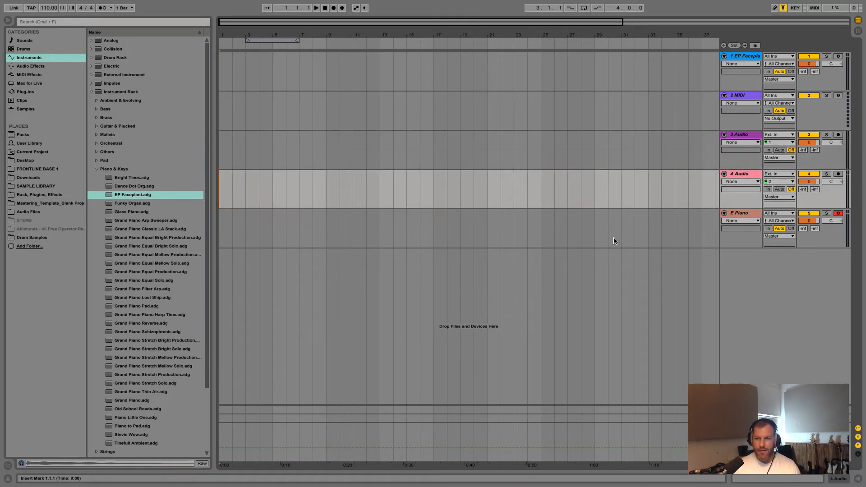
Select the first four tracks together, dismiss their options, and select only the EP Faceplant track.
{"action": "right_click", "coordinate": [741, 55]}
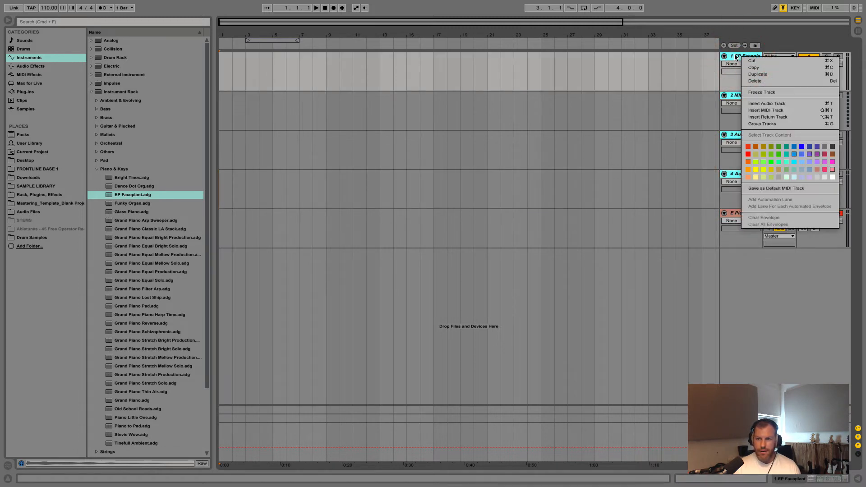
{"action": "key", "text": "Escape"}
{"action": "left_click", "coordinate": [738, 53]}
{"action": "left_click", "coordinate": [740, 96]}
{"action": "left_click", "coordinate": [743, 55]}
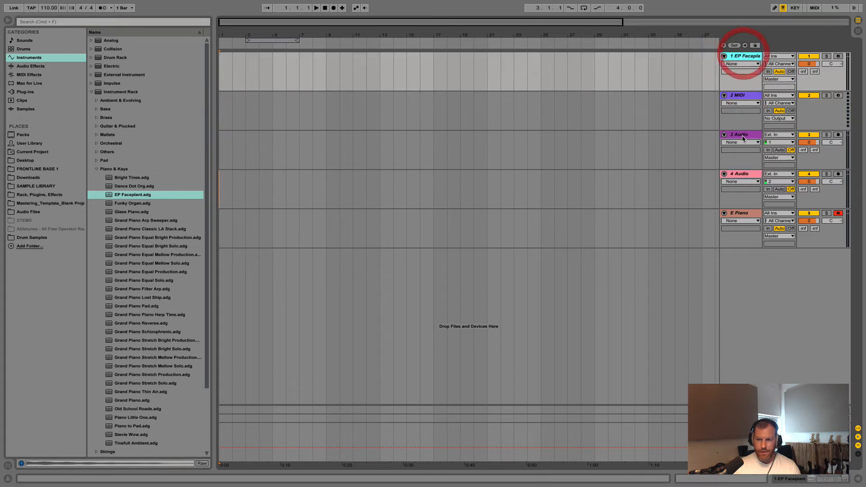
Delete the first four tracks, from the EP Faceplant track to 4 Audio, keeping only the E Piano track.
{"action": "right_click", "coordinate": [740, 176]}
{"action": "left_click", "coordinate": [738, 175]}
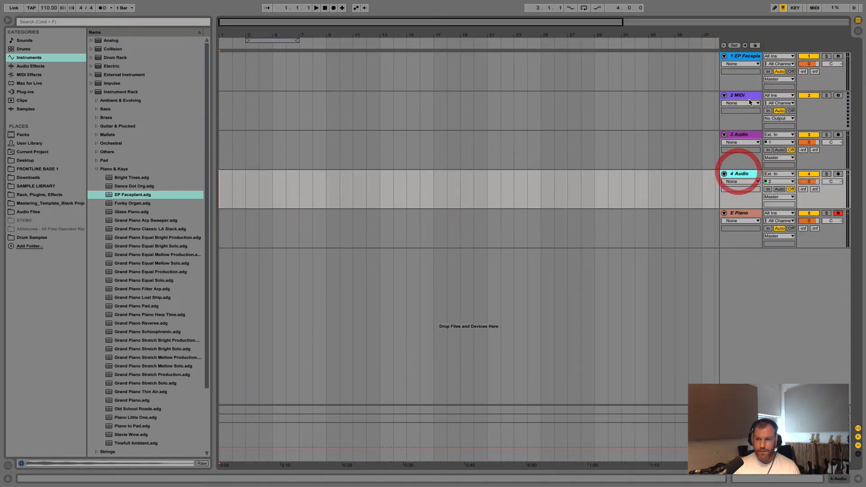
{"action": "left_click", "coordinate": [744, 56]}
{"action": "right_click", "coordinate": [744, 57]}
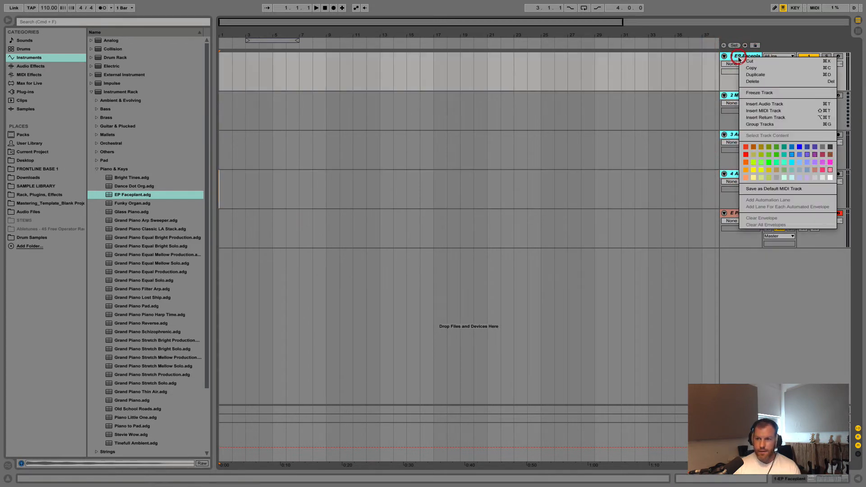
{"action": "left_click", "coordinate": [755, 82]}
{"action": "left_click", "coordinate": [746, 114]}
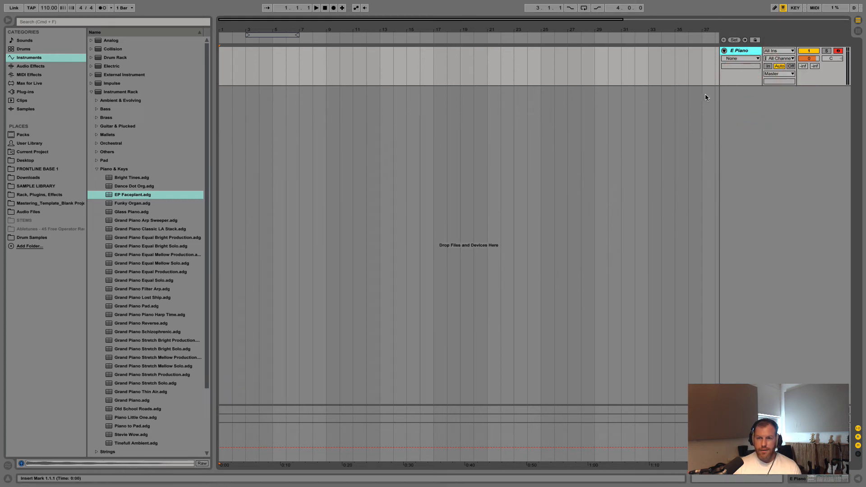
{"action": "left_click", "coordinate": [737, 131]}
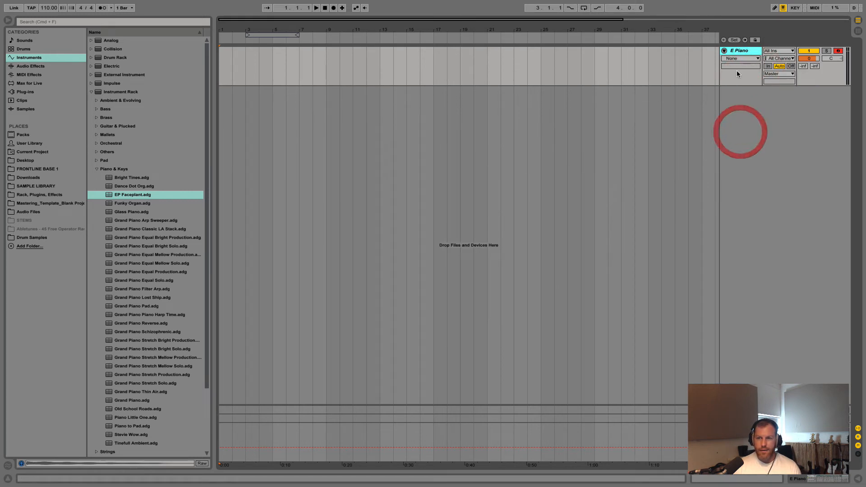
{"action": "left_click", "coordinate": [736, 77]}
{"action": "left_click", "coordinate": [219, 65]}
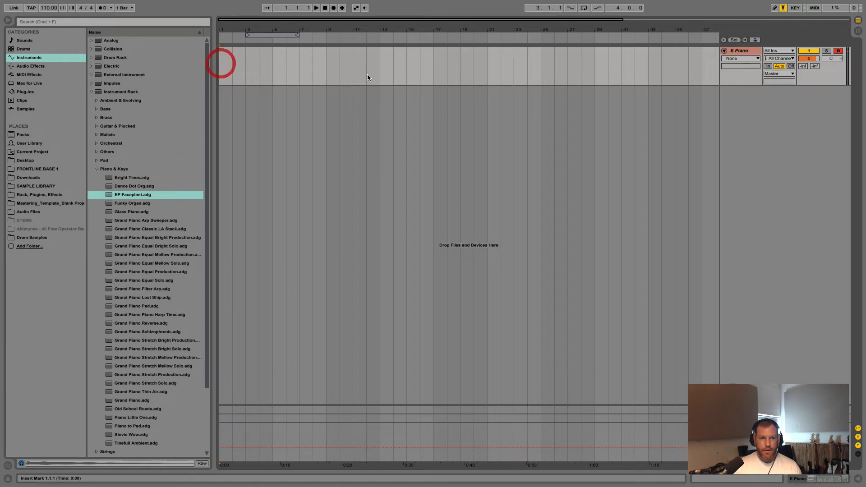
{"action": "left_click", "coordinate": [743, 51]}
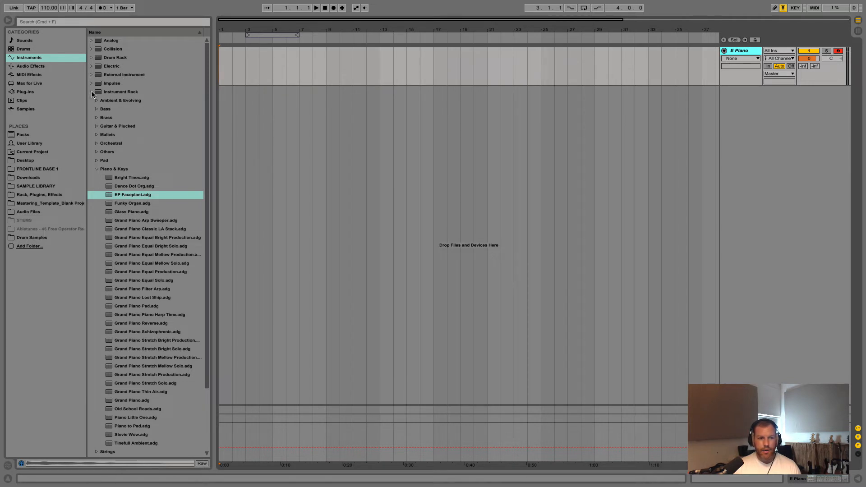
Browse the Beat Selection by Sample Magic pack's Chillwave - Beats samples and preview loops, ending on cw_drip100_accent_ful.aif.
{"action": "left_click", "coordinate": [23, 135]}
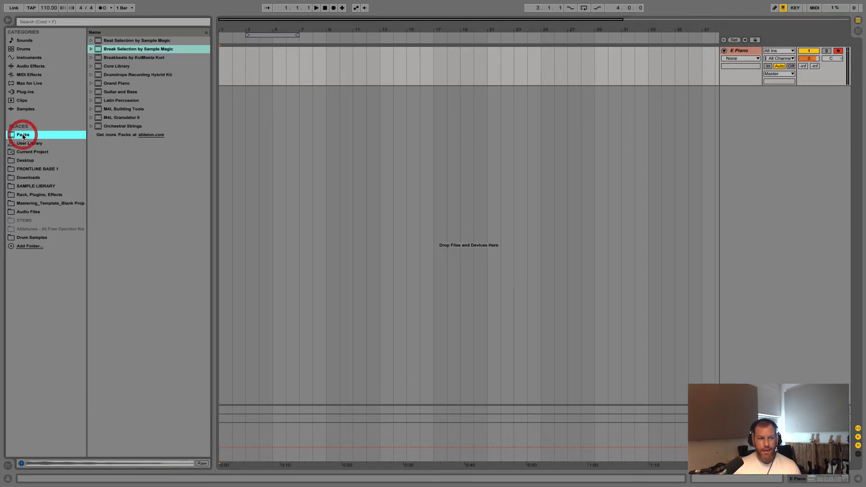
{"action": "left_click", "coordinate": [92, 40]}
{"action": "left_click", "coordinate": [97, 66]}
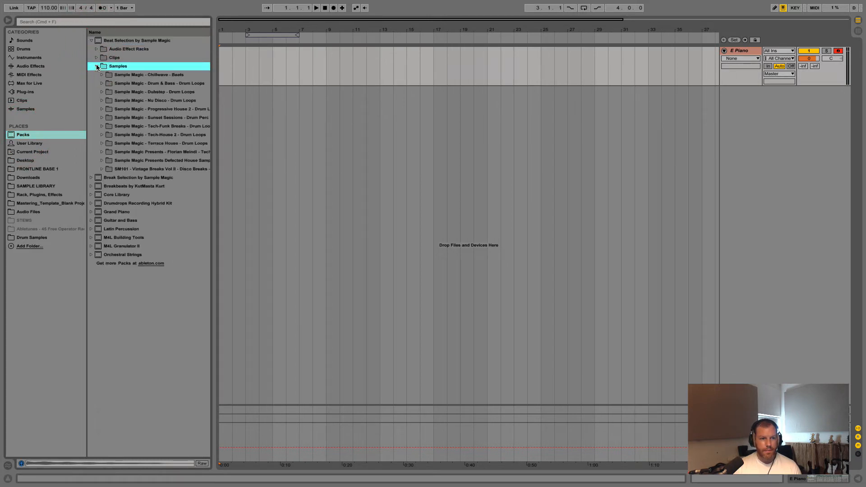
{"action": "left_click", "coordinate": [102, 75]}
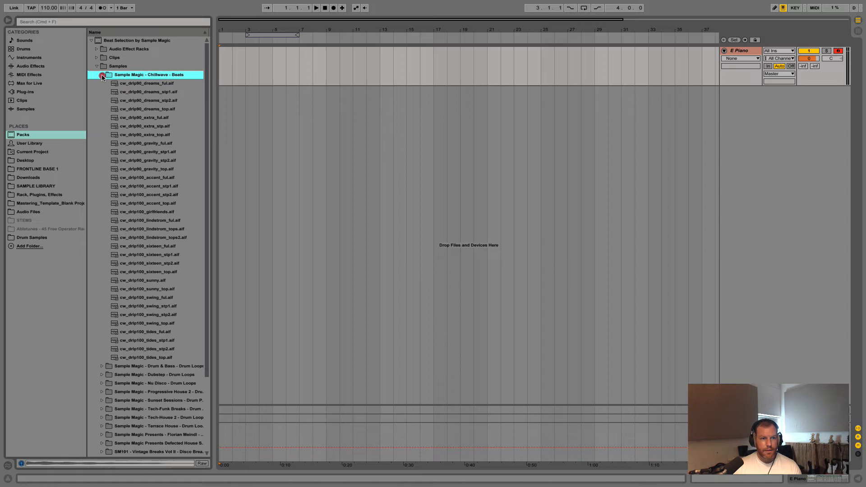
{"action": "left_click", "coordinate": [139, 83]}
{"action": "left_click", "coordinate": [138, 92]}
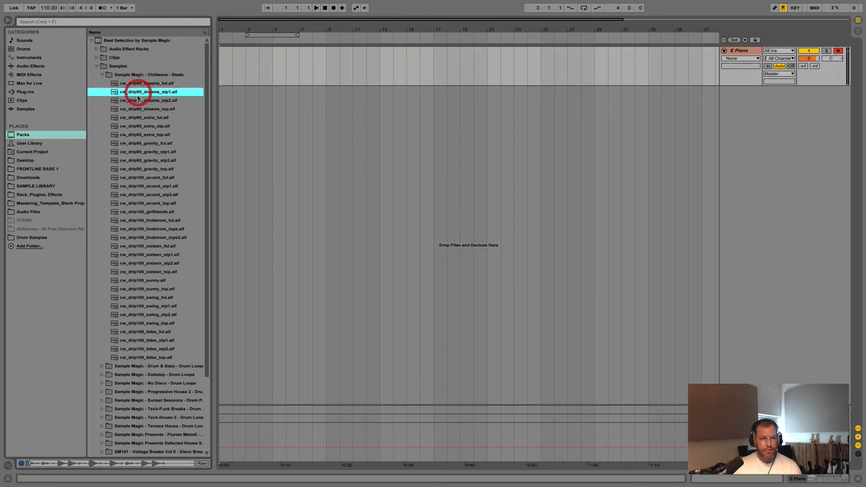
{"action": "left_click", "coordinate": [144, 179]}
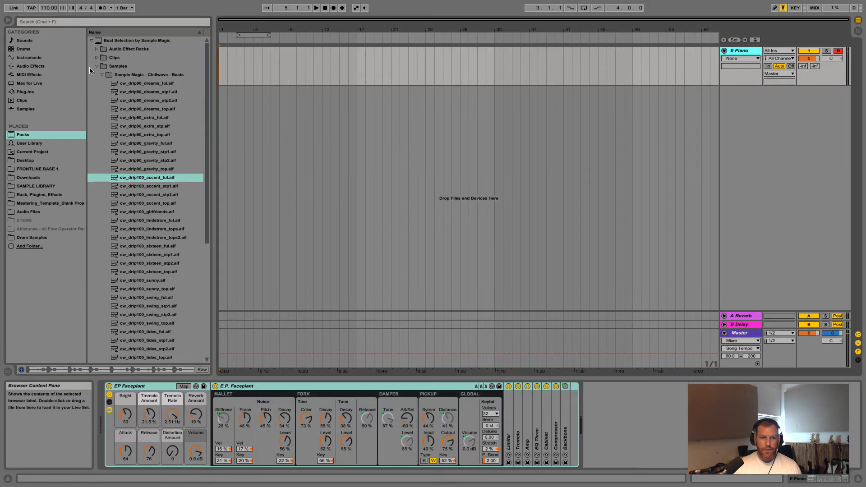
Insert an audio track below E Piano and place the cw_drip100_accent_ful.aif loop on it at bar 7.
{"action": "right_click", "coordinate": [748, 125]}
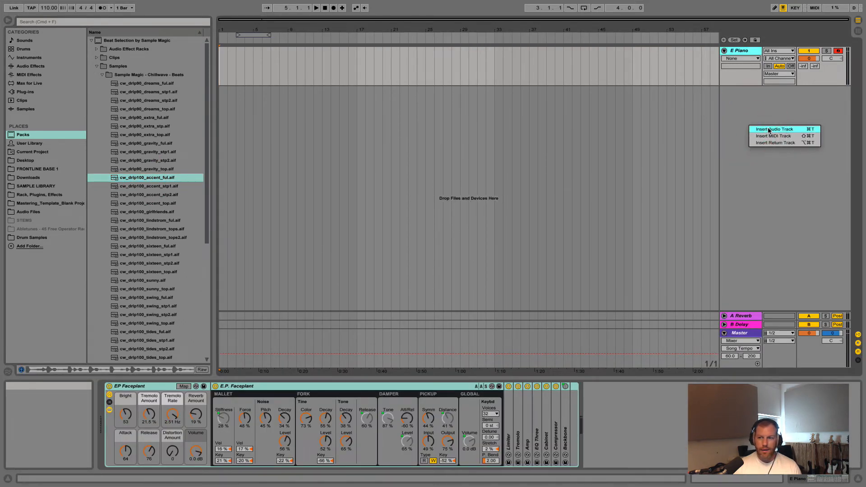
{"action": "left_click", "coordinate": [769, 130]}
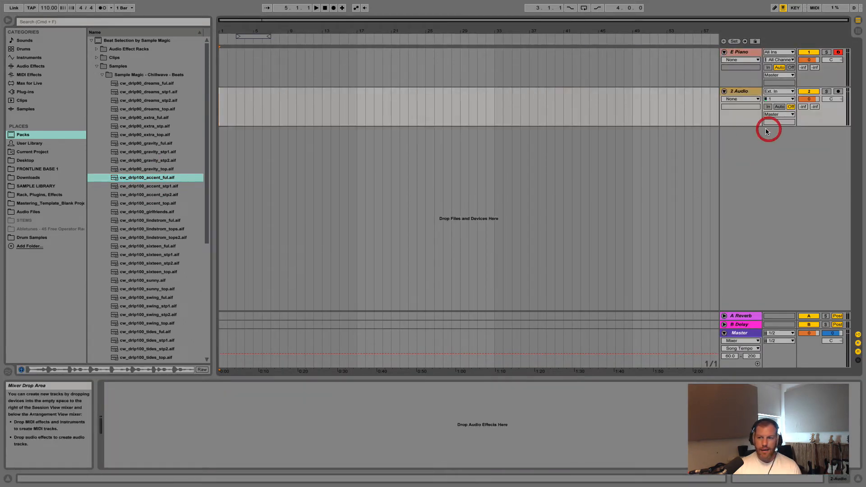
{"action": "left_click", "coordinate": [130, 179]}
{"action": "left_click_drag", "start_coordinate": [130, 178], "coordinate": [273, 113]}
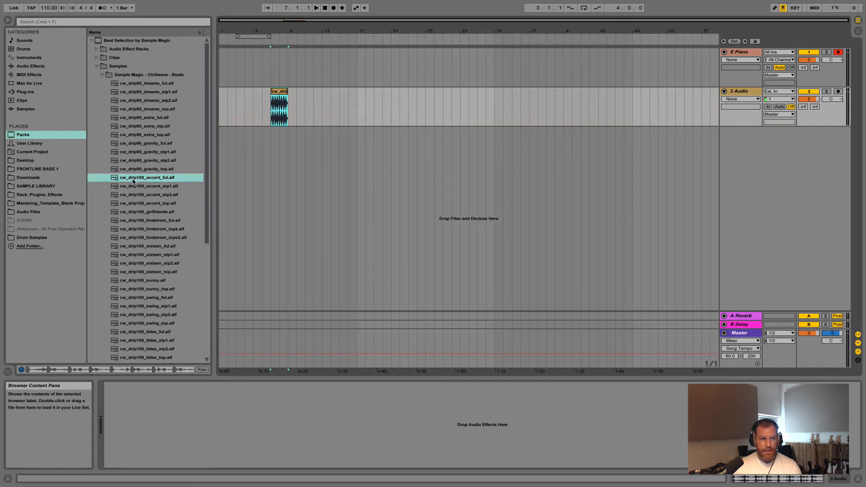
Open the drum loop clip's waveform and sample properties and audition the loop from bar 7.
{"action": "double_click", "coordinate": [279, 92]}
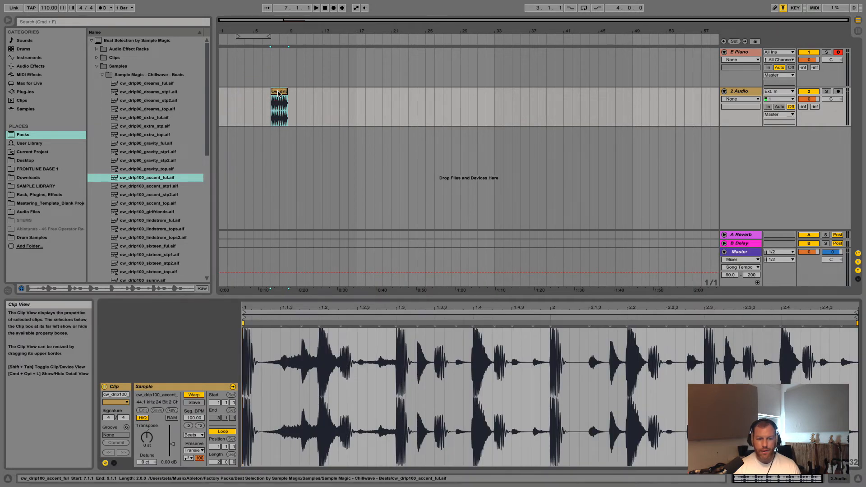
{"action": "key", "text": "space"}
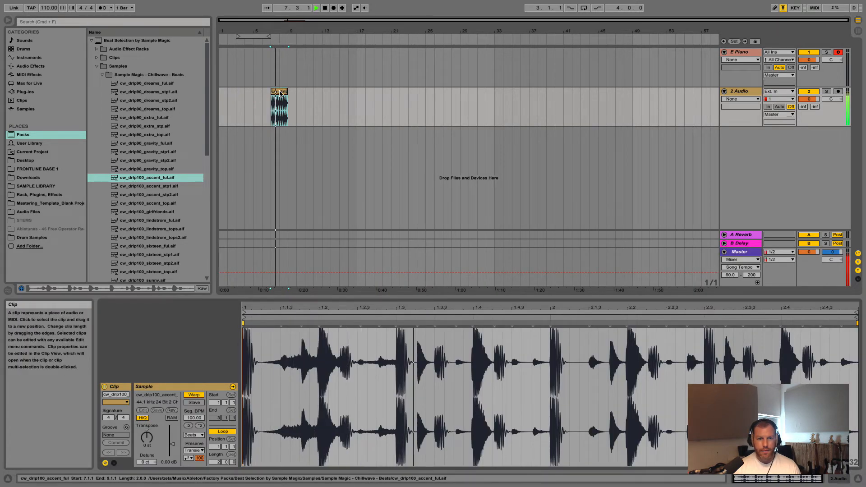
{"action": "key", "text": "space"}
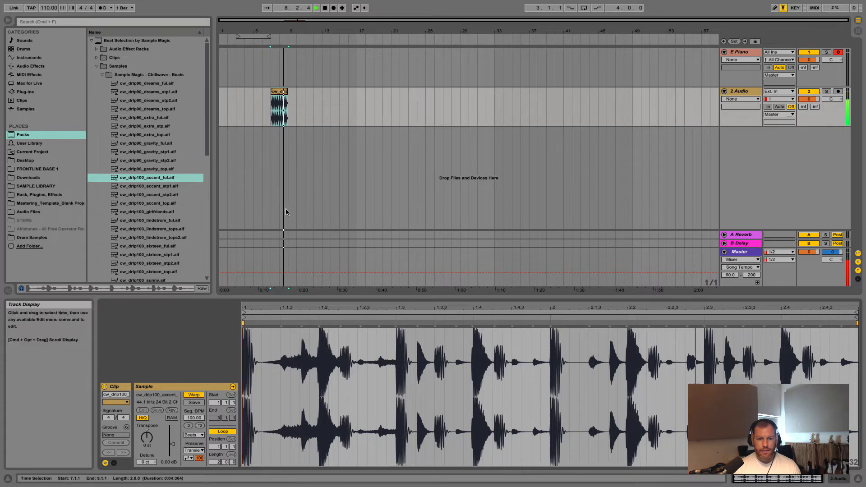
Hide the clip detail view and return to the full arrangement.
{"action": "left_click_drag", "start_coordinate": [366, 297], "coordinate": [364, 336]}
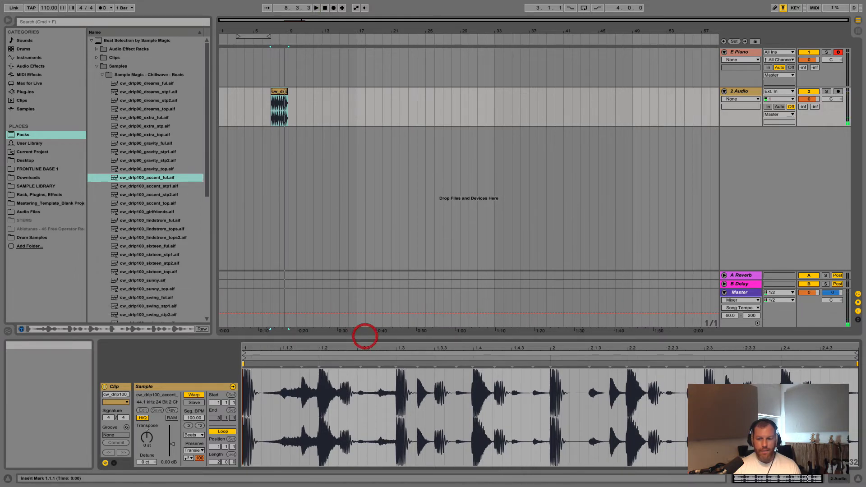
{"action": "left_click", "coordinate": [857, 480]}
{"action": "mouse_move", "coordinate": [1, 1]}
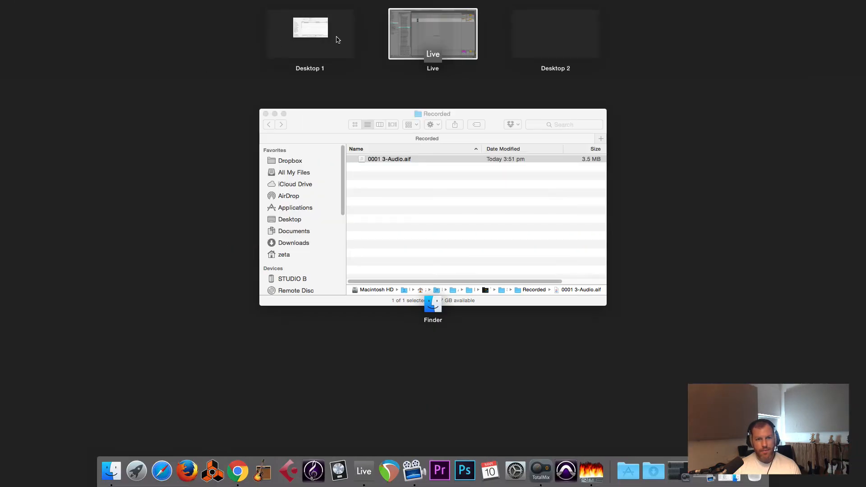
{"action": "left_click", "coordinate": [404, 43]}
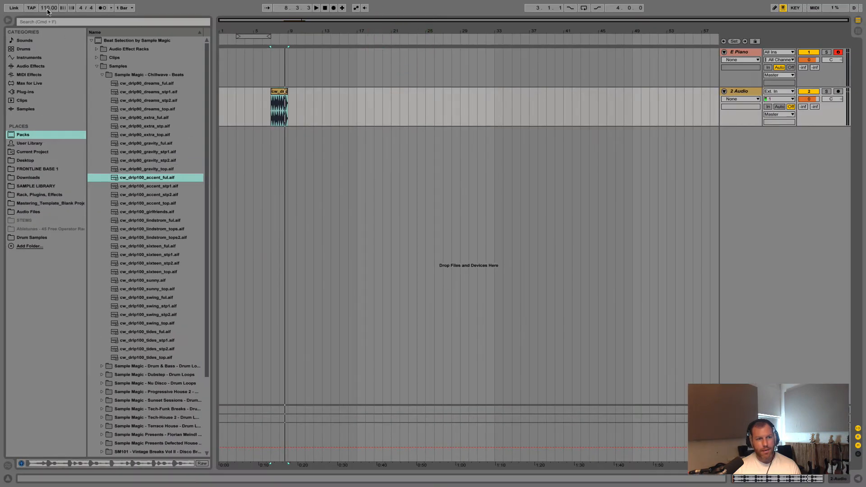
Move the drum loop clip to bar 8 and audition it at a project tempo of 90 BPM.
{"action": "left_click", "coordinate": [276, 92]}
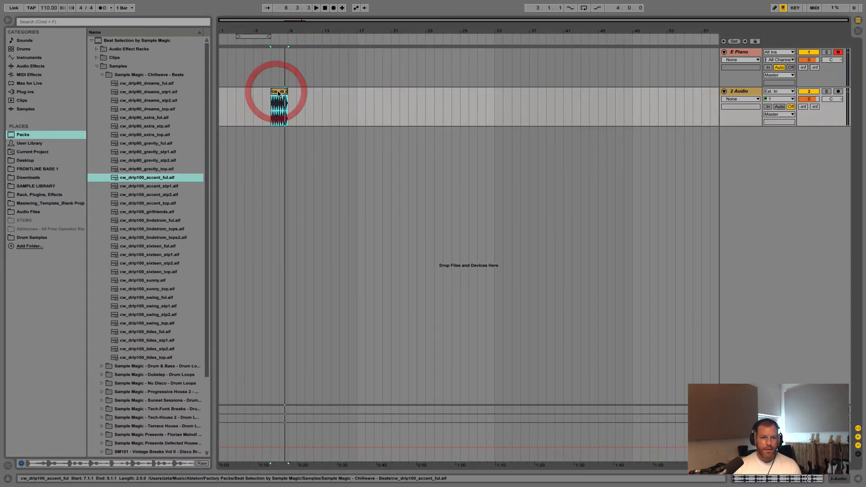
{"action": "left_click_drag", "start_coordinate": [277, 92], "coordinate": [289, 93]}
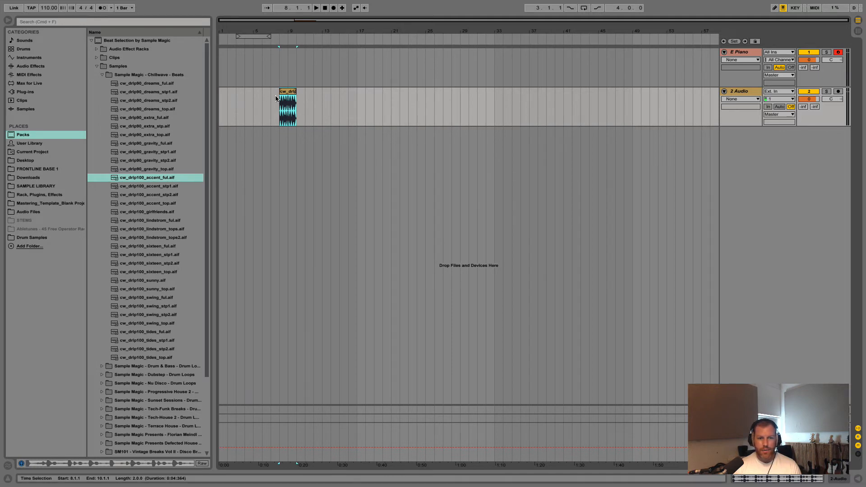
{"action": "left_click", "coordinate": [45, 9]}
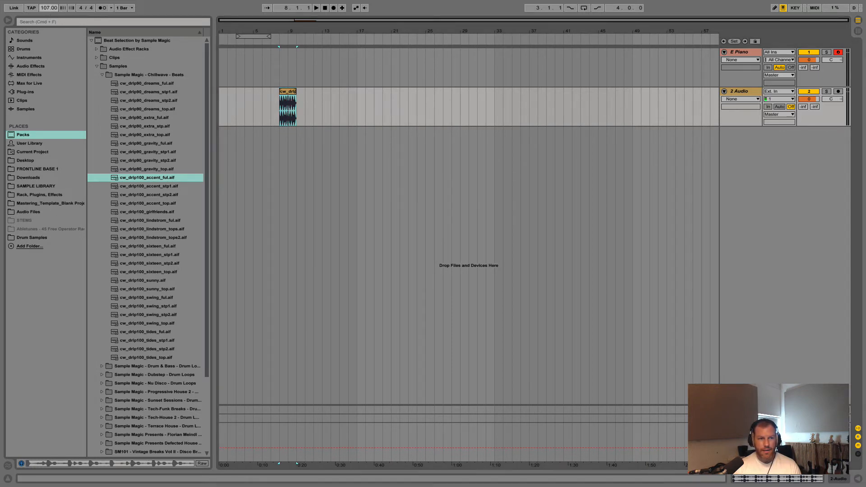
{"action": "left_click_drag", "start_coordinate": [49, 7], "coordinate": [49, 16]}
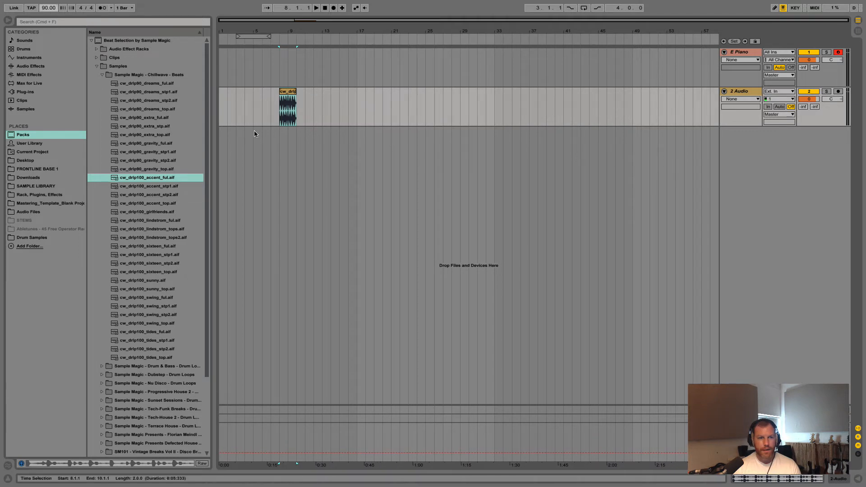
{"action": "left_click", "coordinate": [279, 143]}
{"action": "key", "text": "space"}
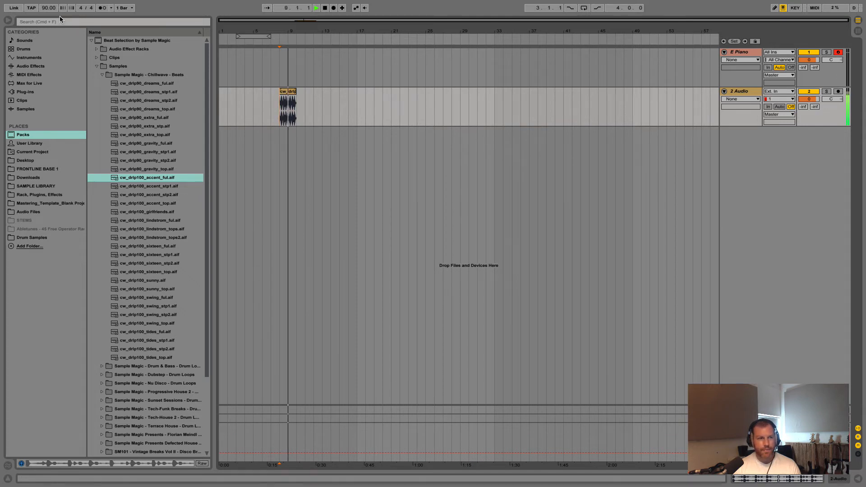
Audition the drum loop at 108 BPM, set the project tempo to 100 BPM and stop playback.
{"action": "left_click_drag", "start_coordinate": [49, 8], "coordinate": [46, 3]}
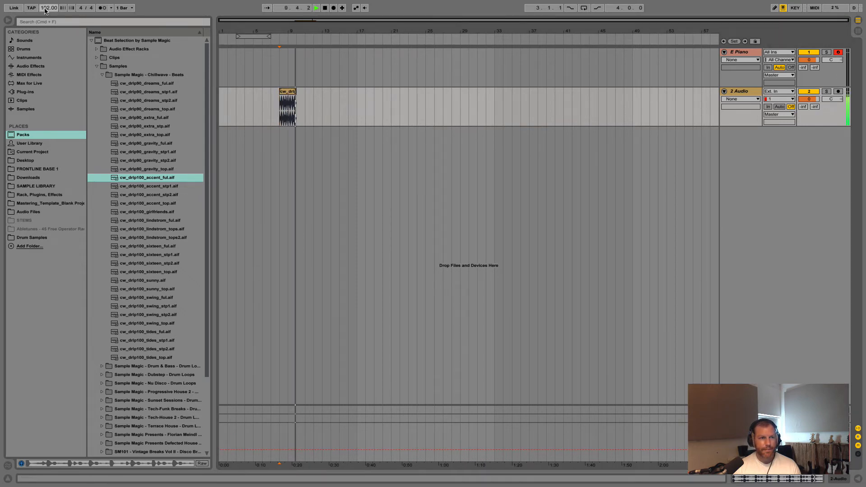
{"action": "key", "text": "space"}
{"action": "key", "text": "space"}
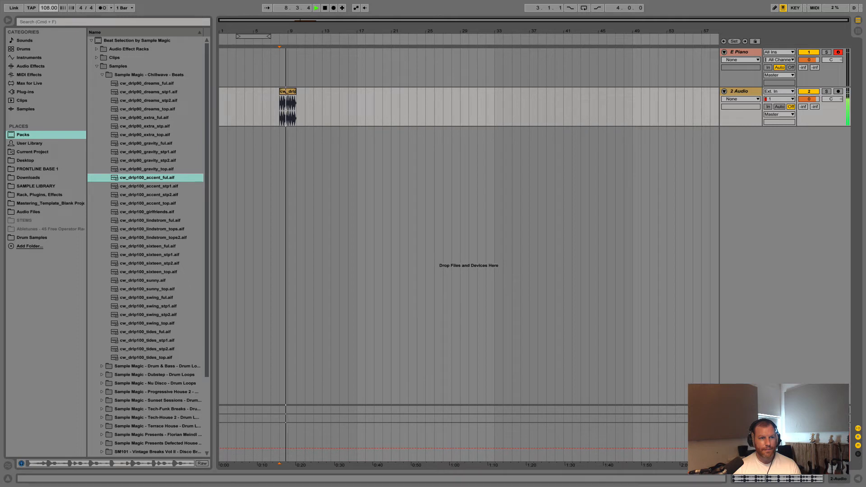
{"action": "left_click_drag", "start_coordinate": [45, 8], "coordinate": [48, 11]}
{"action": "key", "text": "space"}
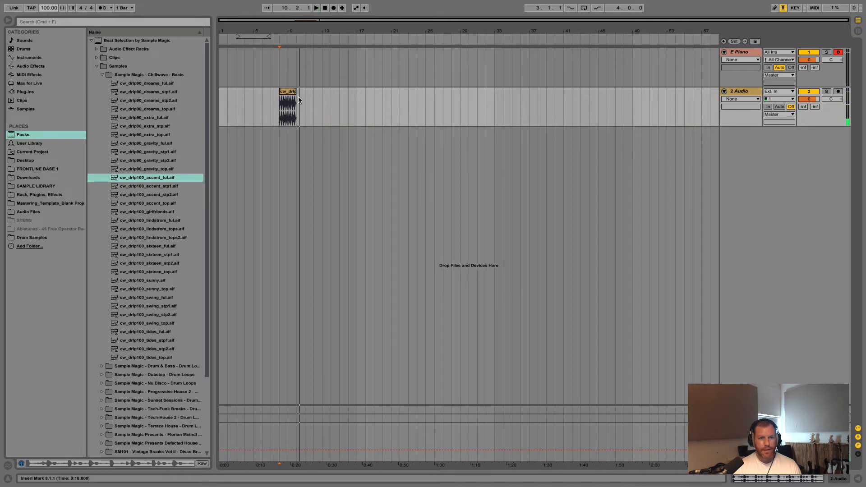
Move the drum loop clip to bar 1 and duplicate it back to back eight times.
{"action": "left_click", "coordinate": [283, 92]}
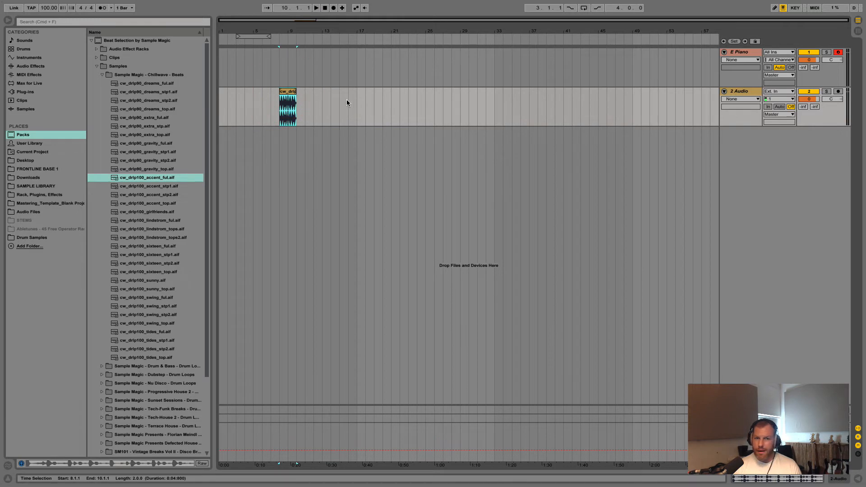
{"action": "left_click_drag", "start_coordinate": [288, 92], "coordinate": [230, 90]}
{"action": "key", "text": "super+d"}
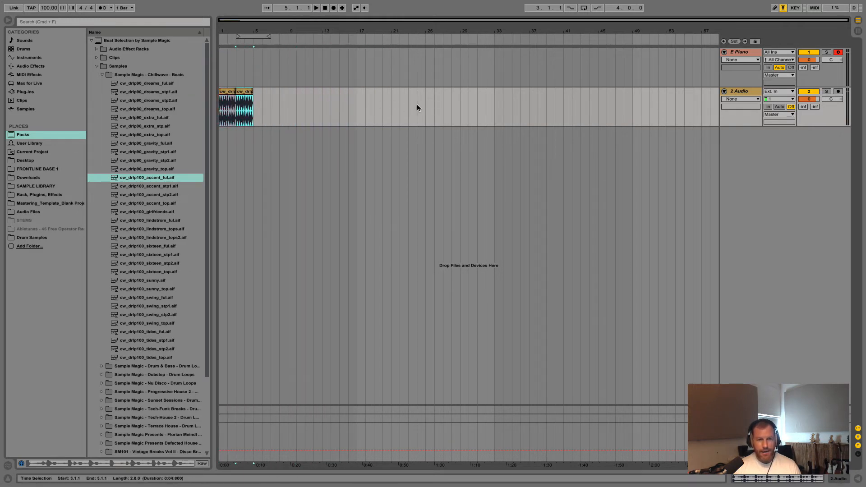
{"action": "key", "text": "super+d"}
{"action": "key", "text": "super+d"}
{"action": "key", "text": "super+d"}
{"action": "key", "text": "super+d"}
{"action": "key", "text": "super+d"}
{"action": "key", "text": "super+d"}
{"action": "key", "text": "super+d"}
Record a MIDI part on the E Piano track from bar 1 and trim the clip to end at bar 5.
{"action": "left_click", "coordinate": [355, 73]}
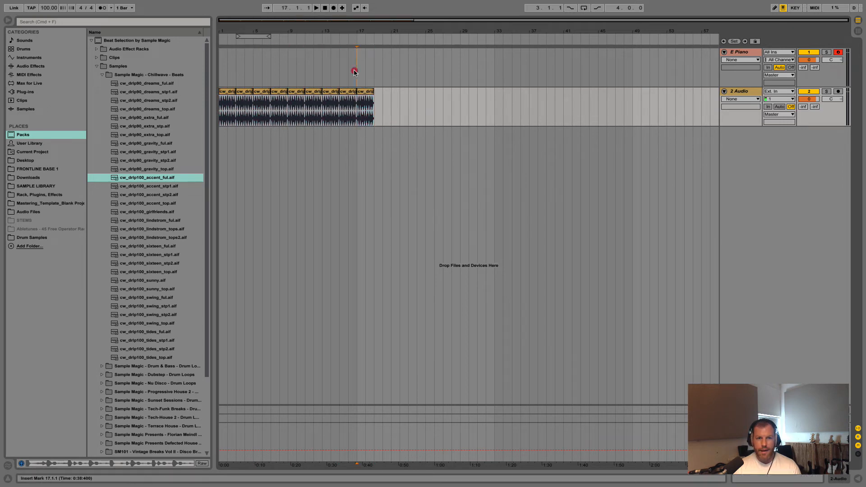
{"action": "left_click", "coordinate": [221, 67]}
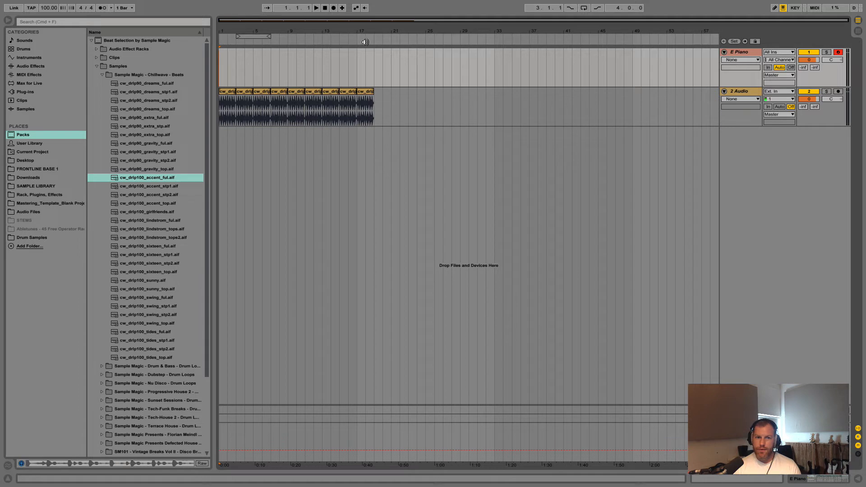
{"action": "left_click", "coordinate": [334, 8]}
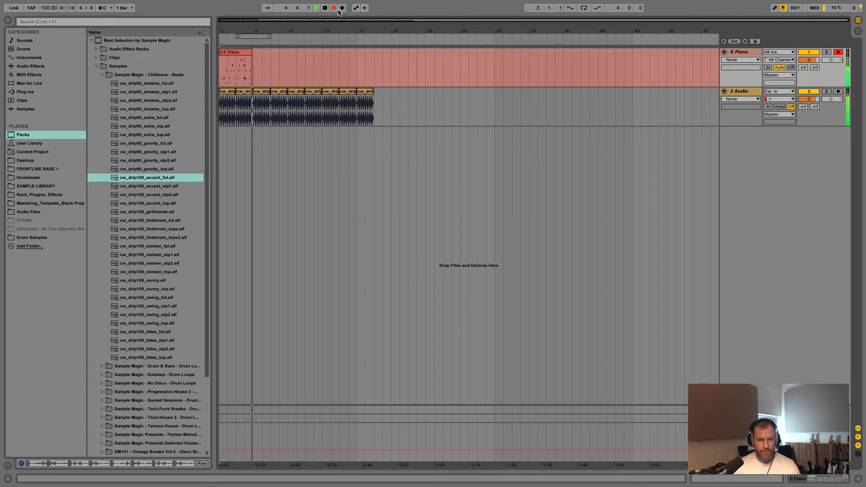
{"action": "key", "text": "space"}
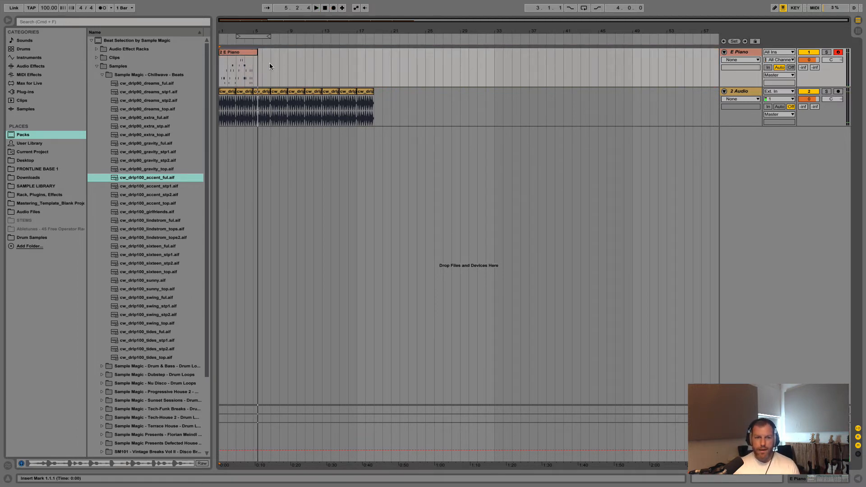
{"action": "left_click_drag", "start_coordinate": [256, 54], "coordinate": [253, 53]}
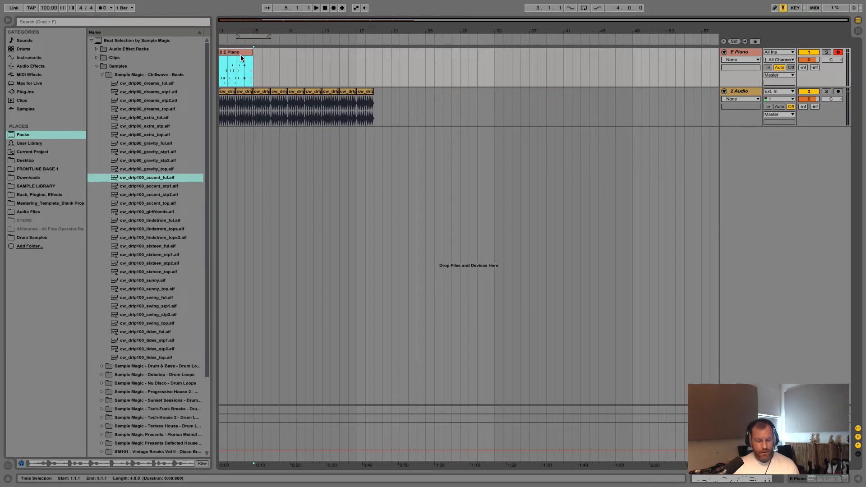
Duplicate the four-bar E Piano clip back to back four times, filling the track to bar 21.
{"action": "key", "text": "super+d"}
{"action": "key", "text": "super+d"}
{"action": "key", "text": "super+d"}
{"action": "key", "text": "super+d"}
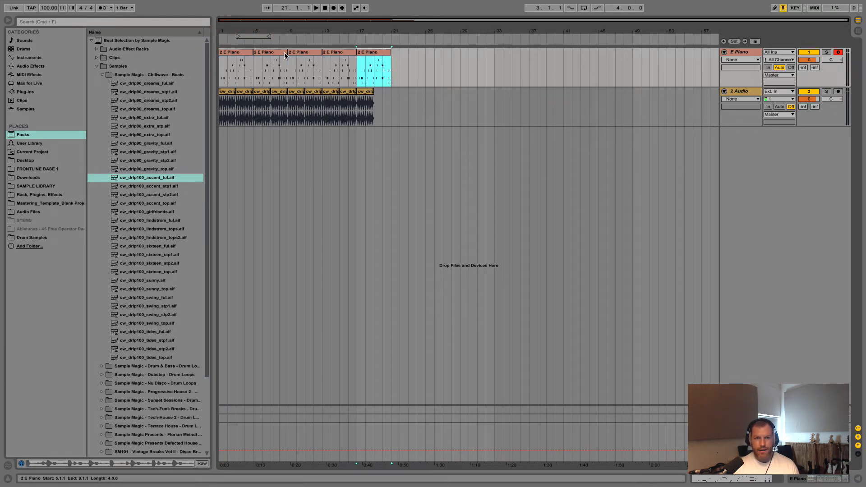
{"action": "left_click", "coordinate": [406, 105]}
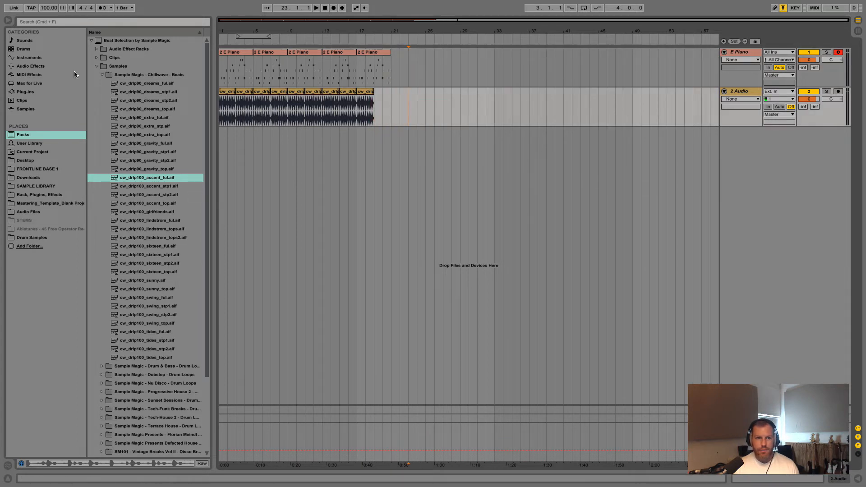
Collapse the beat samples pack and open the Bass presets of the Operator instrument.
{"action": "left_click", "coordinate": [91, 40]}
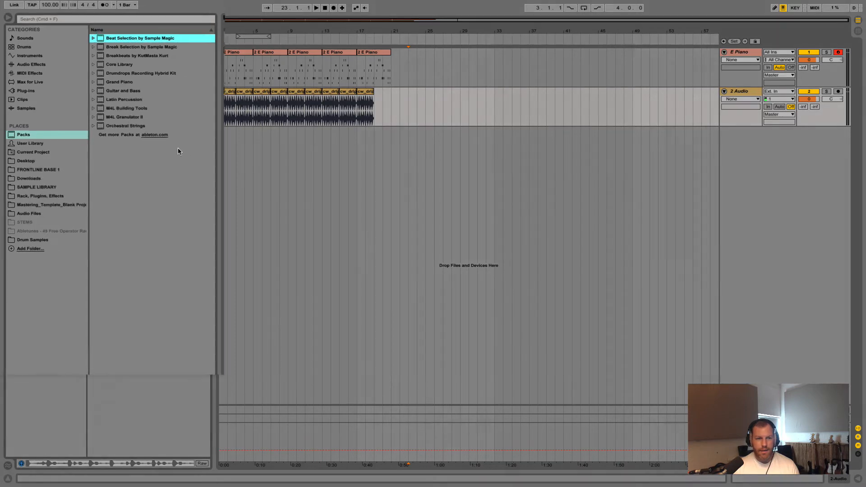
{"action": "left_click", "coordinate": [54, 75]}
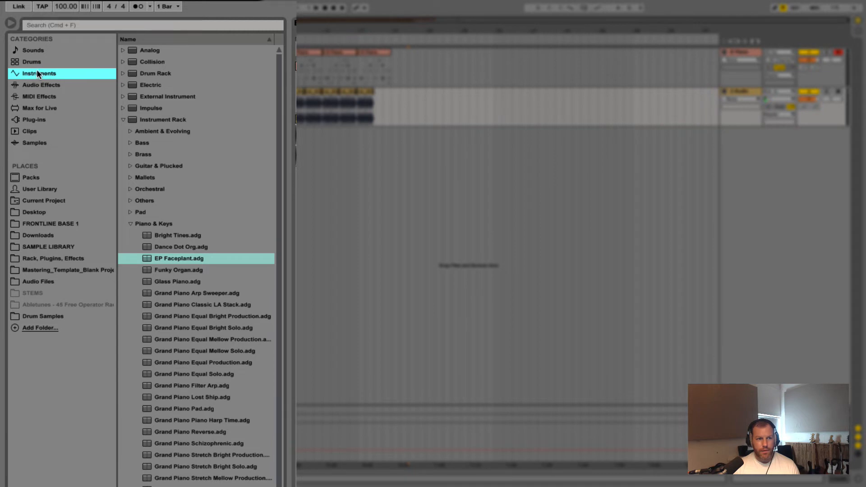
{"action": "left_click", "coordinate": [123, 120]}
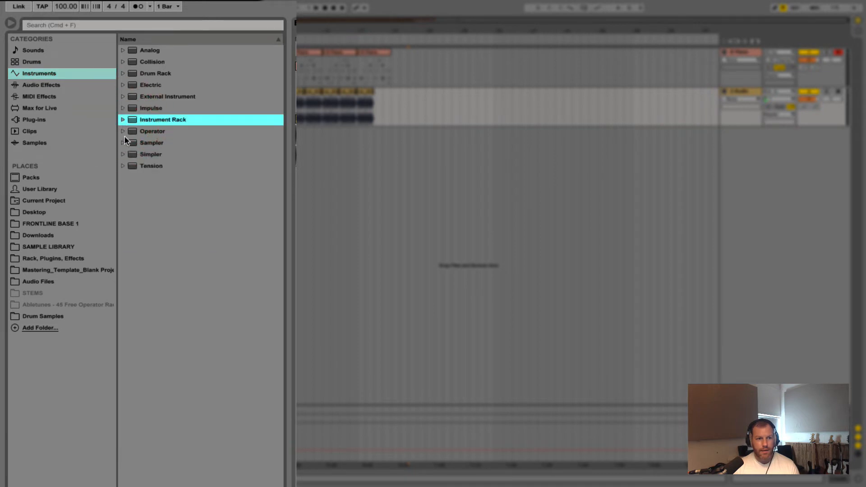
{"action": "left_click", "coordinate": [123, 131]}
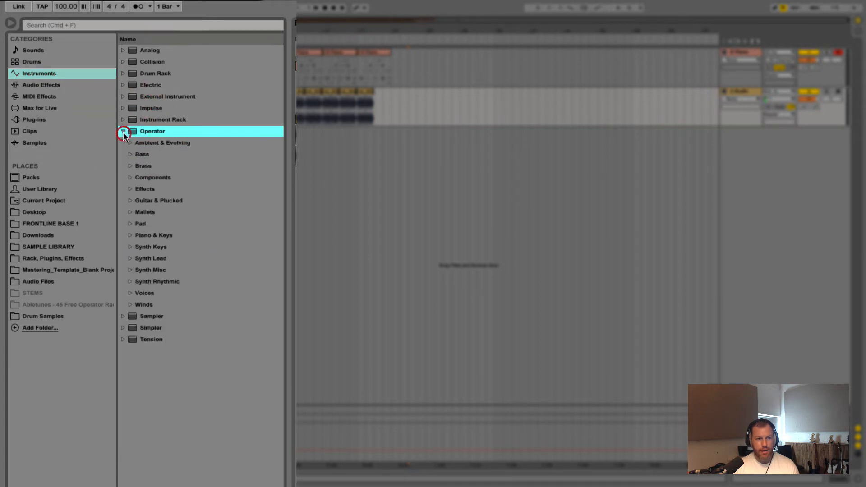
{"action": "left_click", "coordinate": [131, 156]}
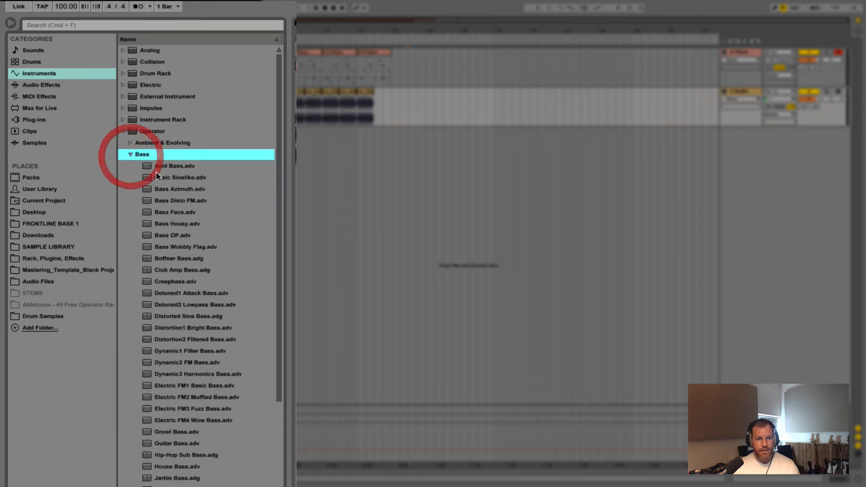
Load the Bass Azimuth preset onto a new MIDI track below the audio track and unfold the track.
{"action": "left_click", "coordinate": [177, 194]}
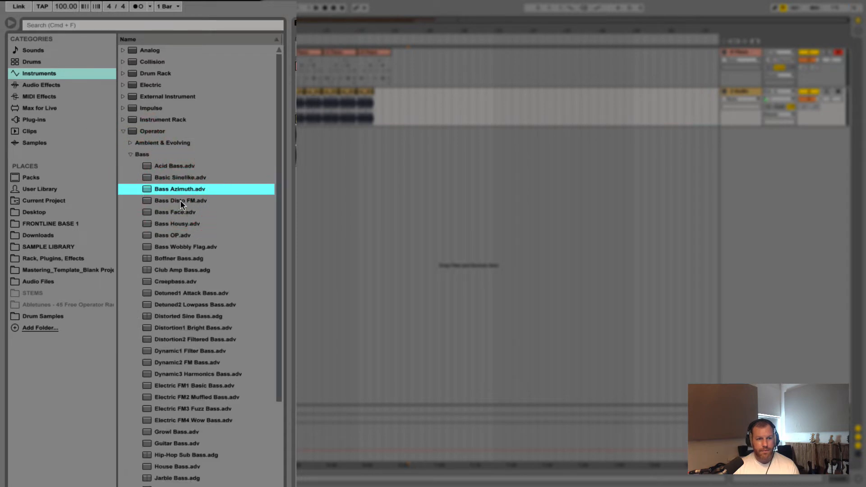
{"action": "left_click", "coordinate": [178, 200]}
{"action": "left_click", "coordinate": [181, 193]}
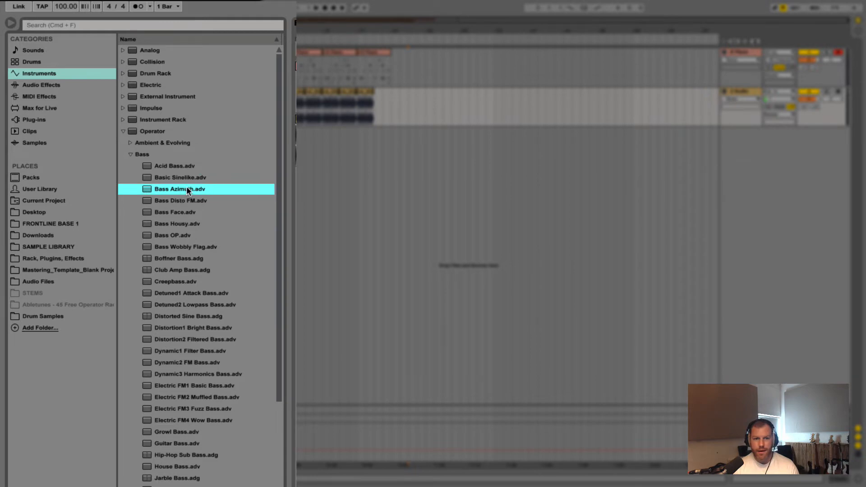
{"action": "left_click_drag", "start_coordinate": [187, 191], "coordinate": [498, 209]}
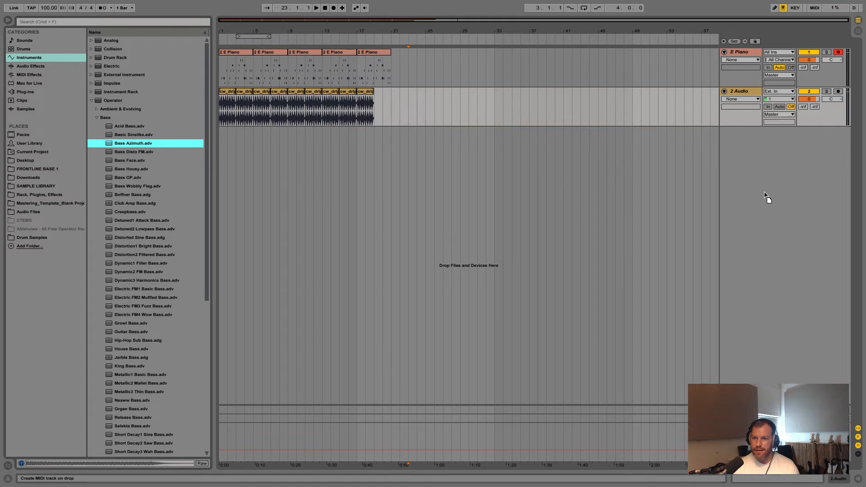
{"action": "left_click_drag", "start_coordinate": [765, 194], "coordinate": [765, 191]}
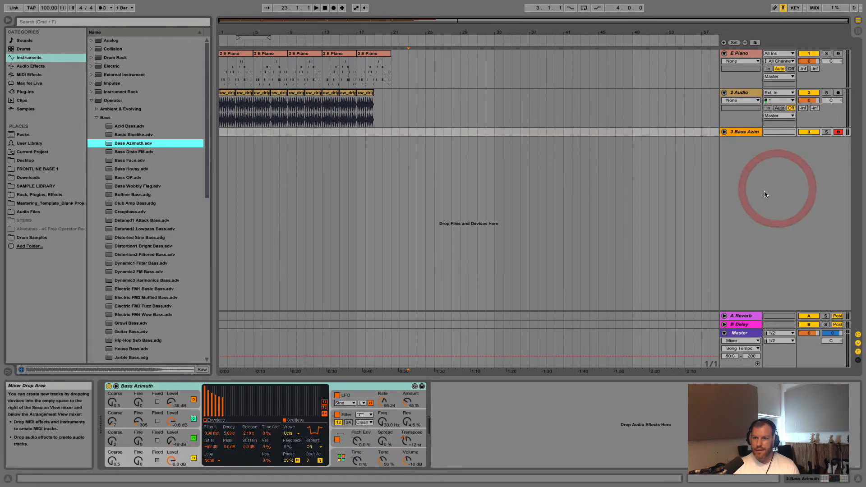
{"action": "left_click", "coordinate": [724, 132]}
{"action": "left_click", "coordinate": [745, 132]}
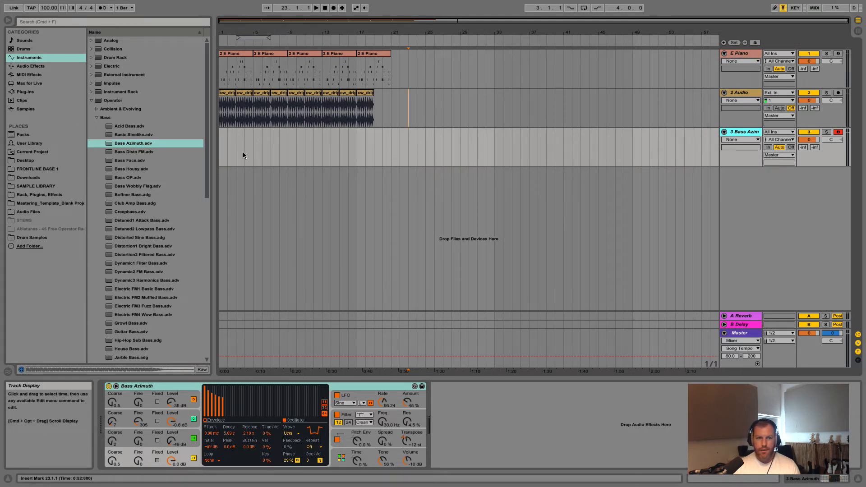
Insert an empty MIDI clip on the bass track from bar 1 to bar 5 and open it in an enlarged note editor.
{"action": "left_click_drag", "start_coordinate": [220, 142], "coordinate": [251, 137]}
{"action": "right_click", "coordinate": [232, 136]}
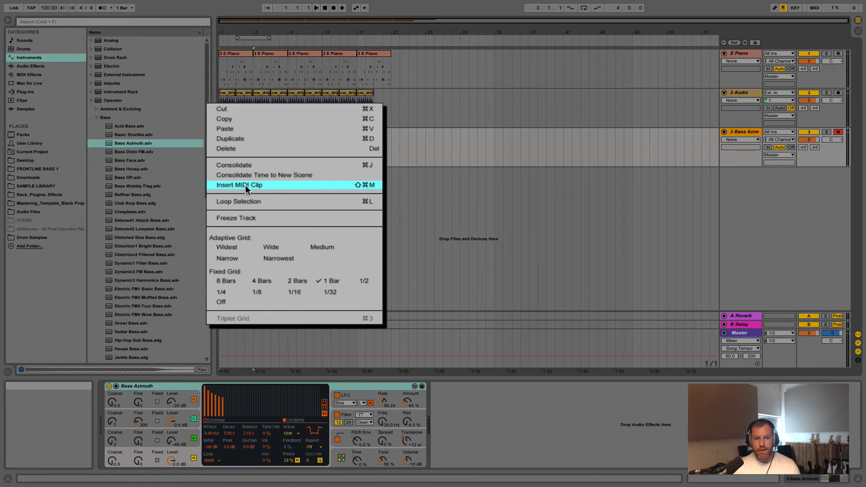
{"action": "left_click", "coordinate": [245, 185]}
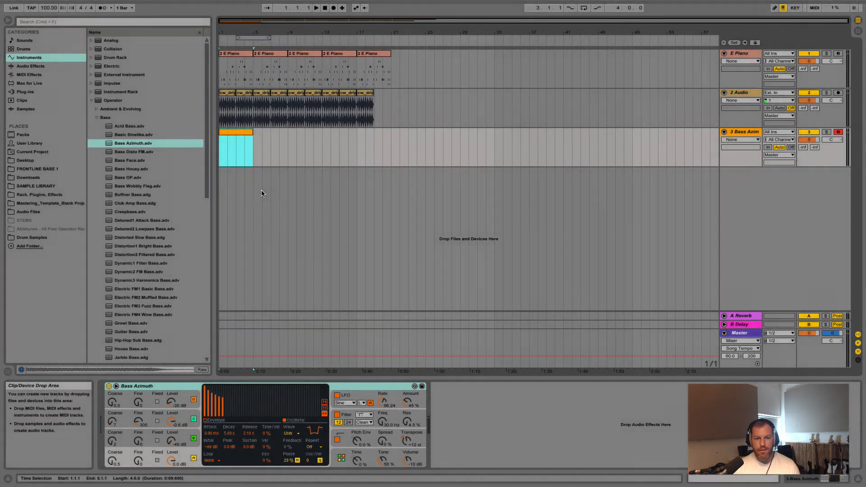
{"action": "double_click", "coordinate": [235, 133]}
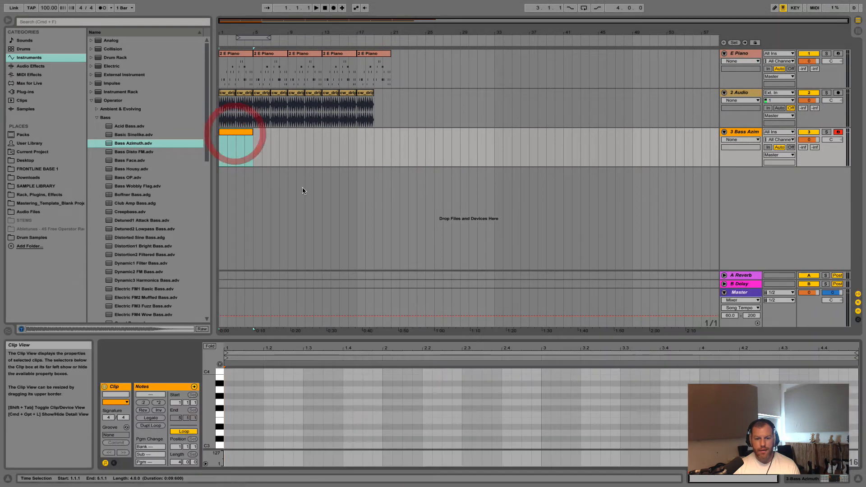
{"action": "left_click_drag", "start_coordinate": [423, 345], "coordinate": [417, 235]}
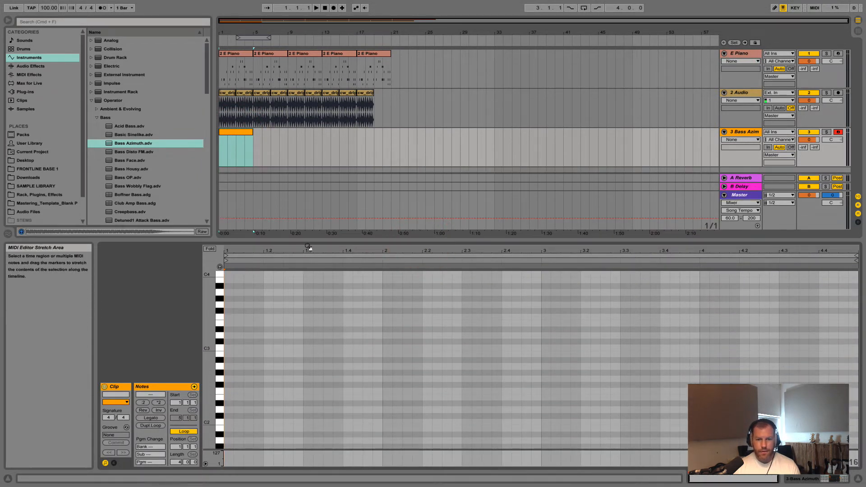
Enable note preview in the MIDI editor and audition piano roll keys down to the low octave around C1.
{"action": "left_click", "coordinate": [219, 267]}
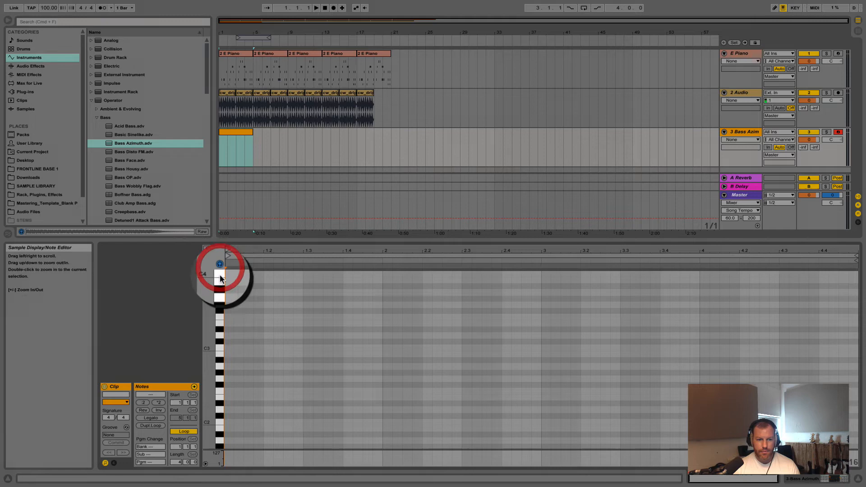
{"action": "left_click", "coordinate": [221, 348]}
{"action": "left_click", "coordinate": [220, 361]}
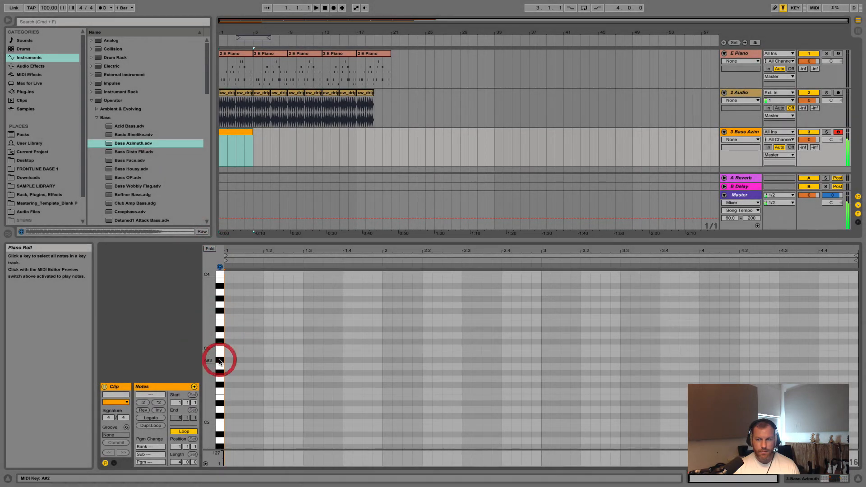
{"action": "left_click", "coordinate": [220, 374]}
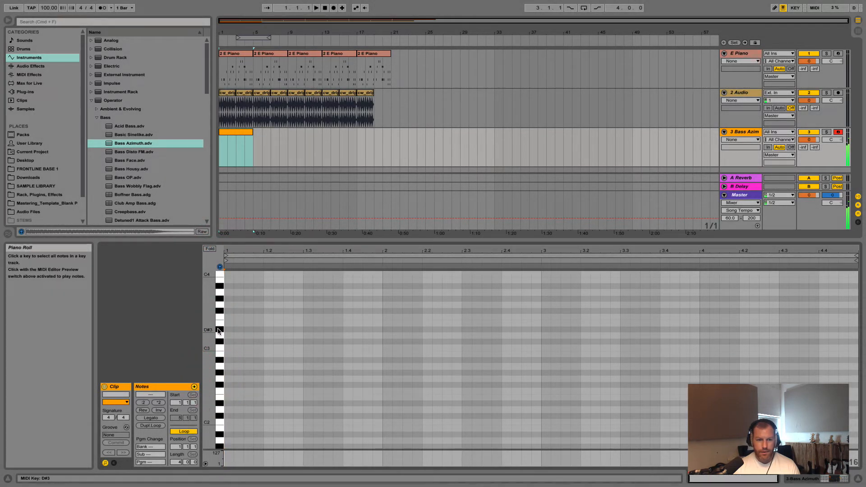
{"action": "scroll", "coordinate": [218, 330], "scroll_direction": "down", "scroll_amount": 5}
{"action": "left_click", "coordinate": [219, 348]}
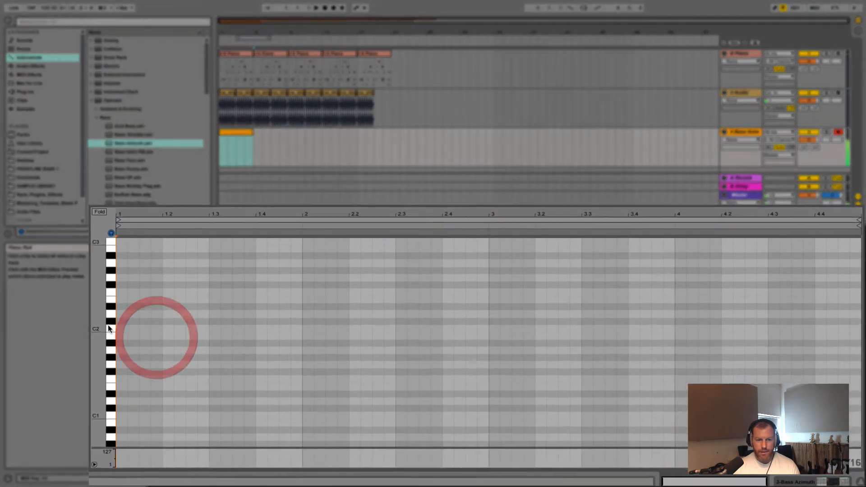
{"action": "scroll", "coordinate": [108, 330], "scroll_direction": "down", "scroll_amount": 3}
{"action": "left_click", "coordinate": [109, 370]}
{"action": "left_click", "coordinate": [109, 370]}
{"action": "left_click", "coordinate": [109, 370]}
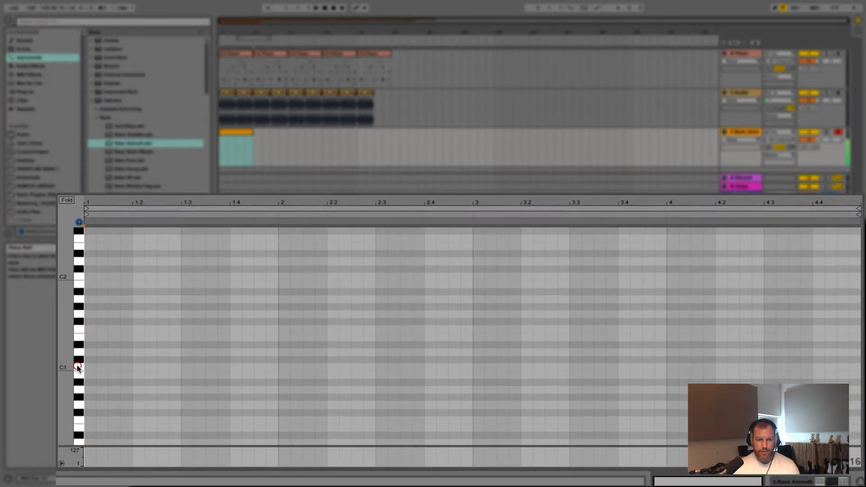
{"action": "left_click", "coordinate": [78, 362]}
Play the arrangement and audition low bass keys, including E1, to find the root note of the electric piano part.
{"action": "key", "text": "space"}
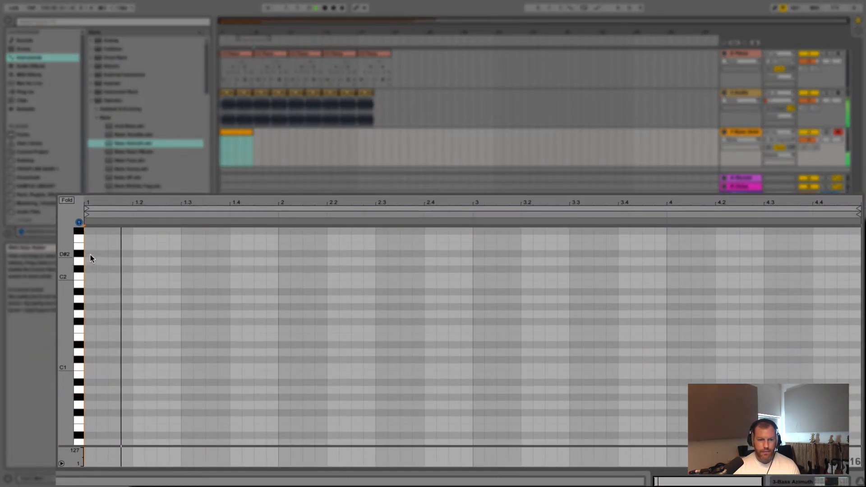
{"action": "left_click", "coordinate": [78, 290]}
{"action": "left_click", "coordinate": [77, 290]}
{"action": "key", "text": "space"}
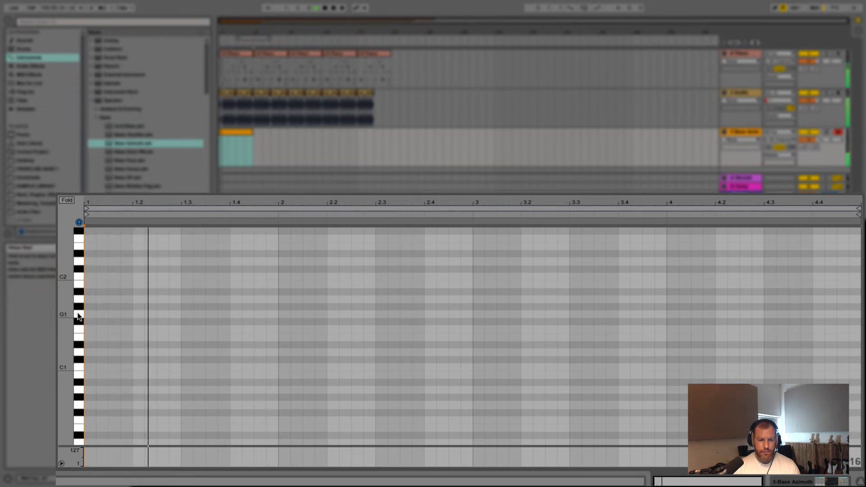
{"action": "left_click", "coordinate": [77, 310]}
{"action": "left_click", "coordinate": [78, 338]}
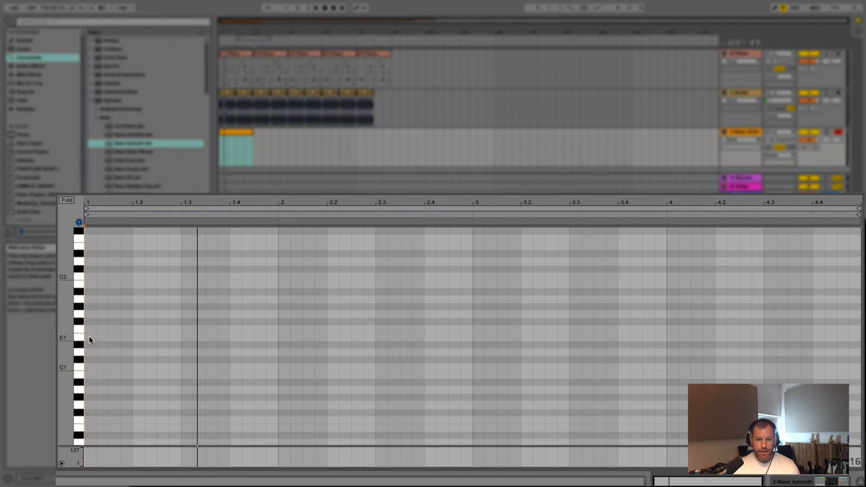
Add an E1 note at the start of the bass clip and extend it to 1.2.3.
{"action": "left_click", "coordinate": [91, 336]}
{"action": "left_click", "coordinate": [91, 336]}
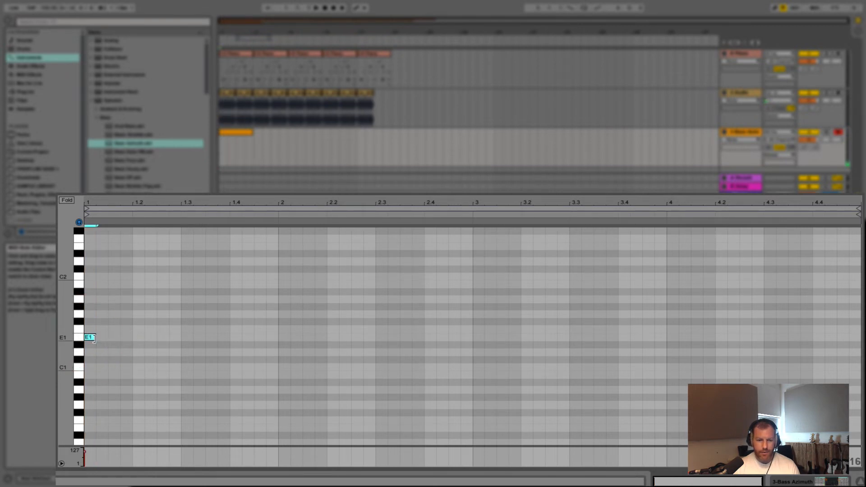
{"action": "left_click_drag", "start_coordinate": [94, 338], "coordinate": [160, 338]}
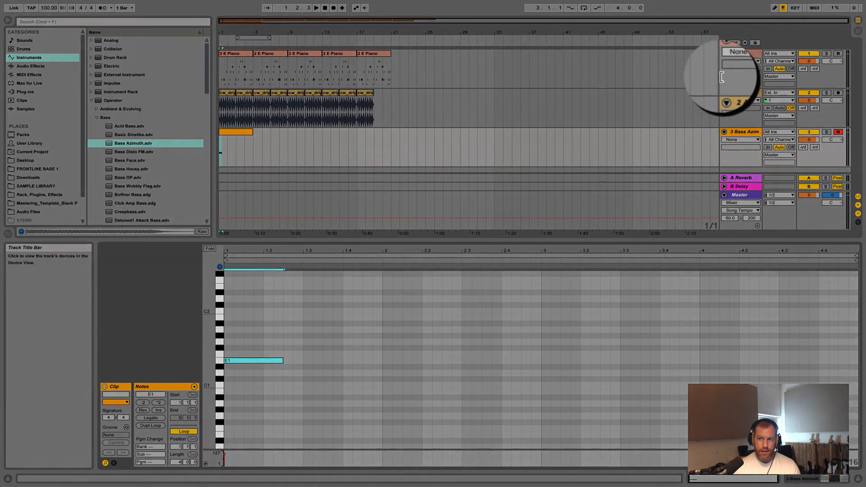
Try four sixteenth-length D1 notes from 1.3 in Draw Mode on the Narrow adaptive grid, and delete them with Draw Mode off.
{"action": "left_click", "coordinate": [774, 8]}
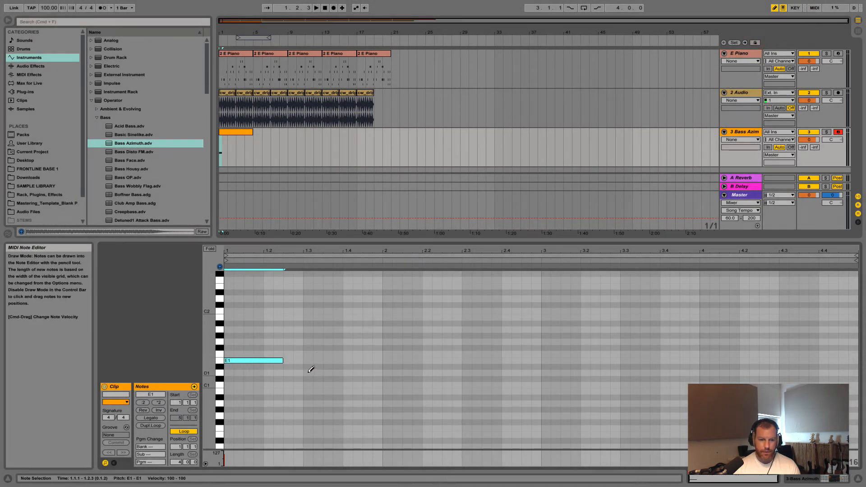
{"action": "left_click_drag", "start_coordinate": [309, 373], "coordinate": [341, 373]}
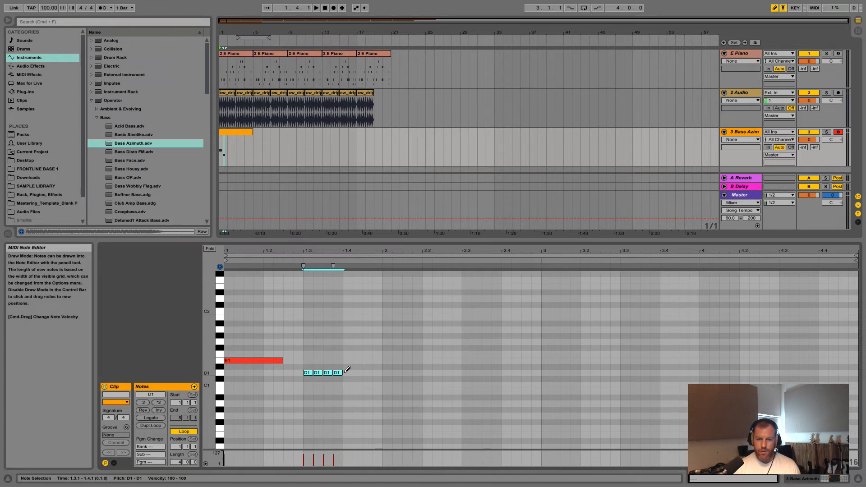
{"action": "right_click", "coordinate": [365, 321]}
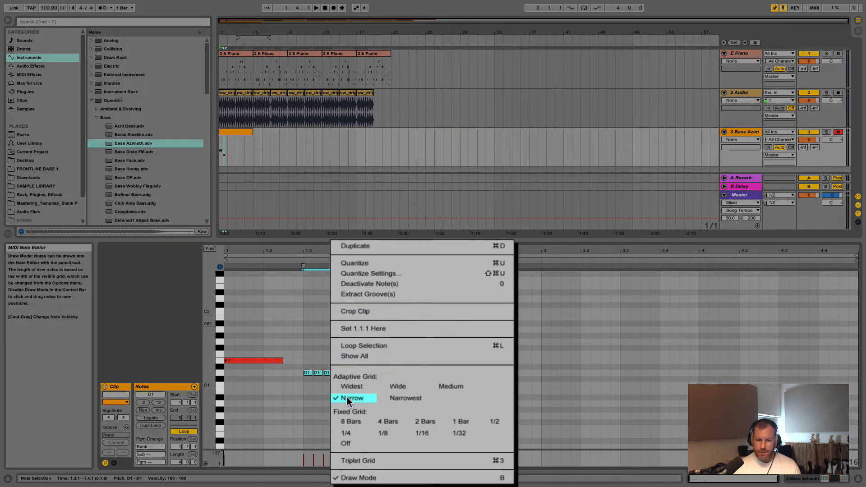
{"action": "left_click", "coordinate": [348, 397]}
{"action": "mouse_move", "coordinate": [307, 251]}
{"action": "left_mouse_down"}
{"action": "mouse_move", "coordinate": [301, 316]}
{"action": "mouse_move", "coordinate": [302, 257]}
{"action": "left_mouse_up"}
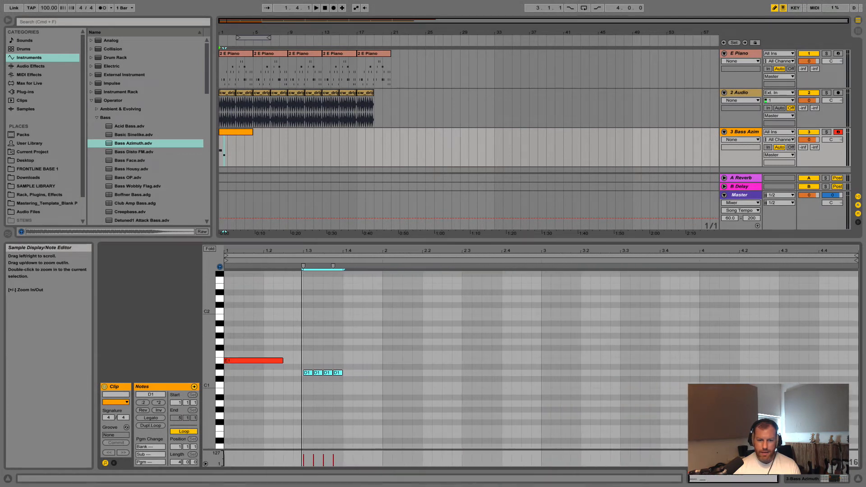
{"action": "left_click", "coordinate": [775, 8]}
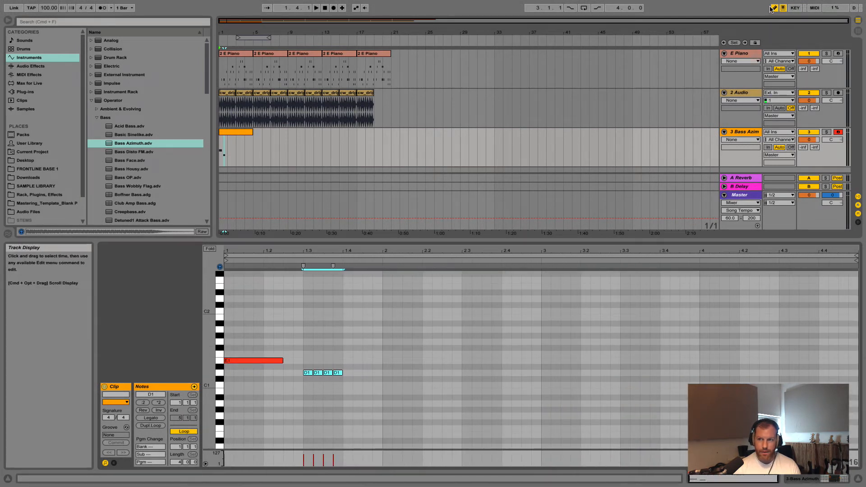
{"action": "left_click_drag", "start_coordinate": [366, 386], "coordinate": [309, 366]}
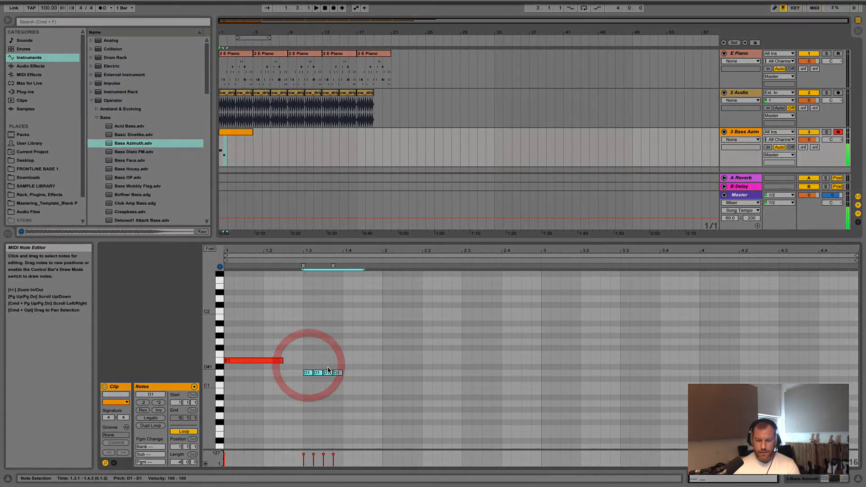
Set the note editor's fixed grid to 1/8 and turn on Draw Mode.
{"action": "right_click", "coordinate": [310, 366]}
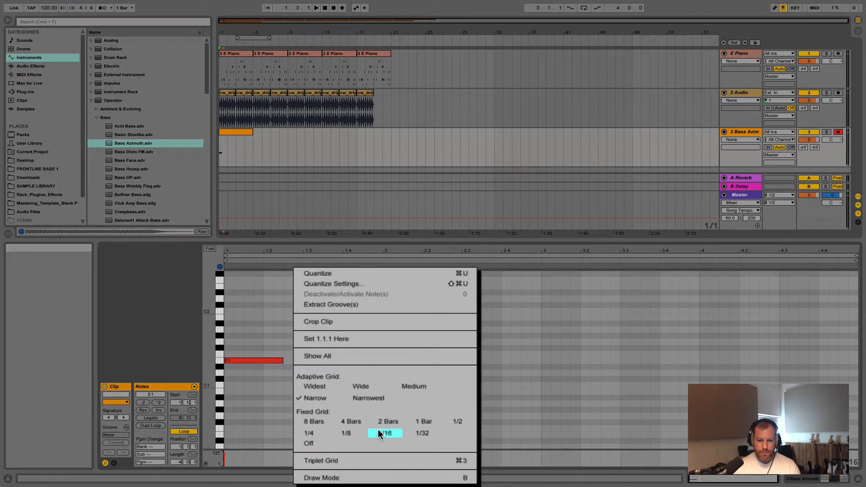
{"action": "left_click", "coordinate": [386, 449]}
{"action": "right_click", "coordinate": [278, 267]}
{"action": "left_click", "coordinate": [346, 437]}
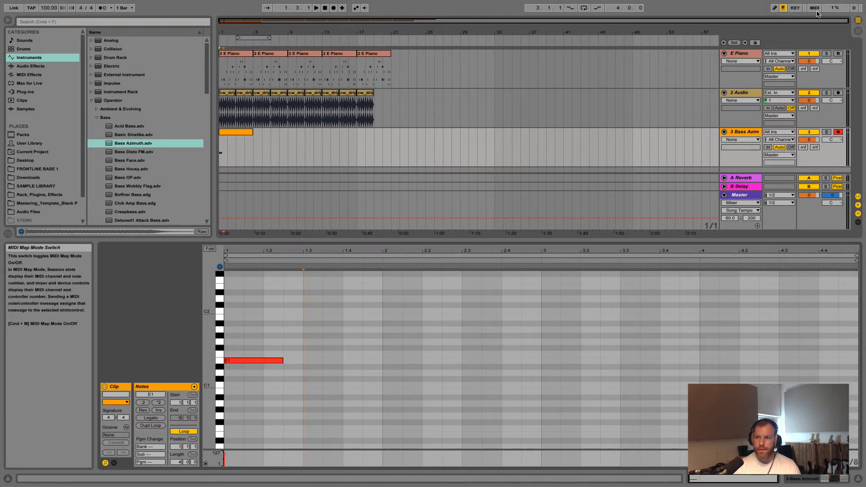
{"action": "left_click", "coordinate": [774, 8]}
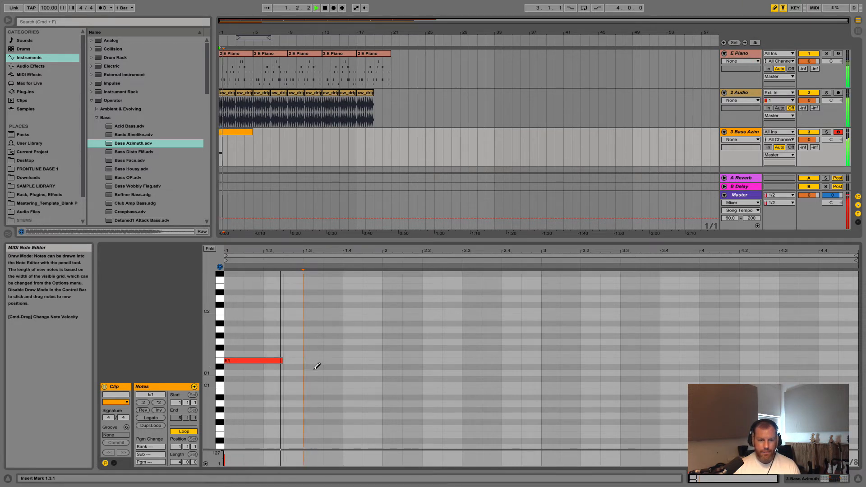
Draw eighth notes in the bass clip: two D1s from 1.3, E1 at 1.4.3, F#1 and G1 at 2.1, A#1 at 2.2, A1 at 2.2.3.
{"action": "left_click", "coordinate": [309, 373]}
{"action": "left_click", "coordinate": [329, 373]}
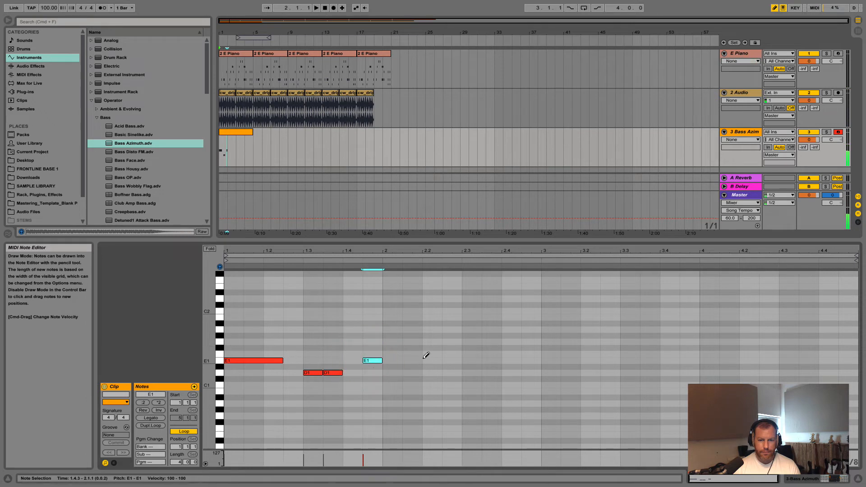
{"action": "left_click", "coordinate": [391, 343]}
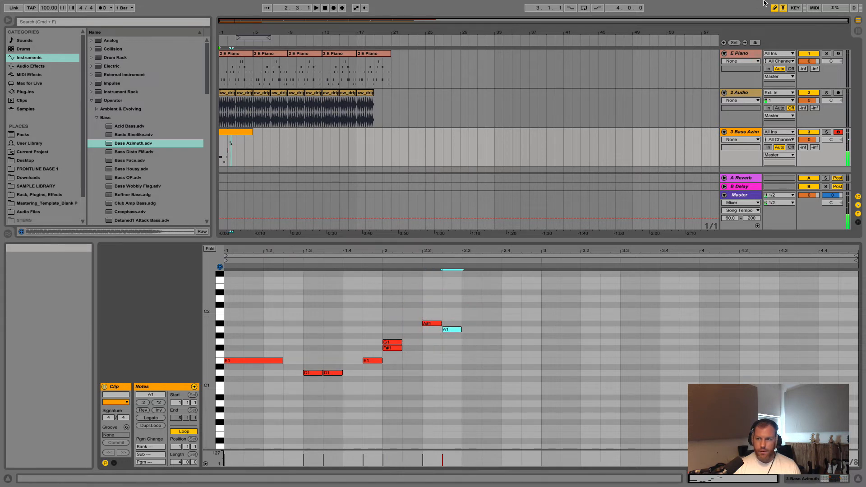
{"action": "left_click", "coordinate": [775, 8]}
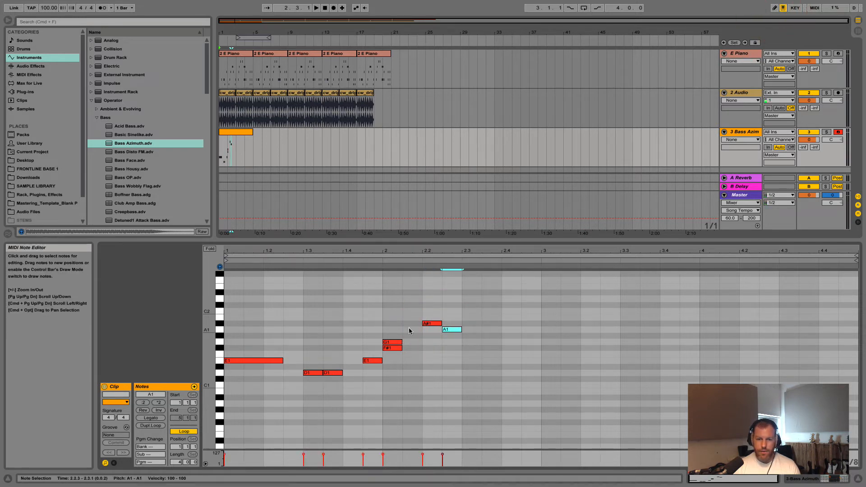
Delete the A#1 note at 2.2 and the G1 note at 2.1 from the bass clip.
{"action": "left_click", "coordinate": [432, 325]}
{"action": "key", "text": "Delete"}
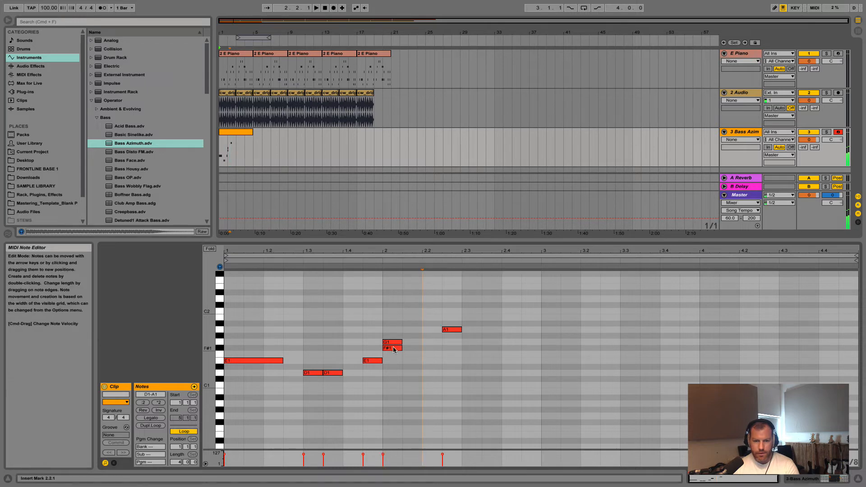
{"action": "left_click", "coordinate": [393, 344]}
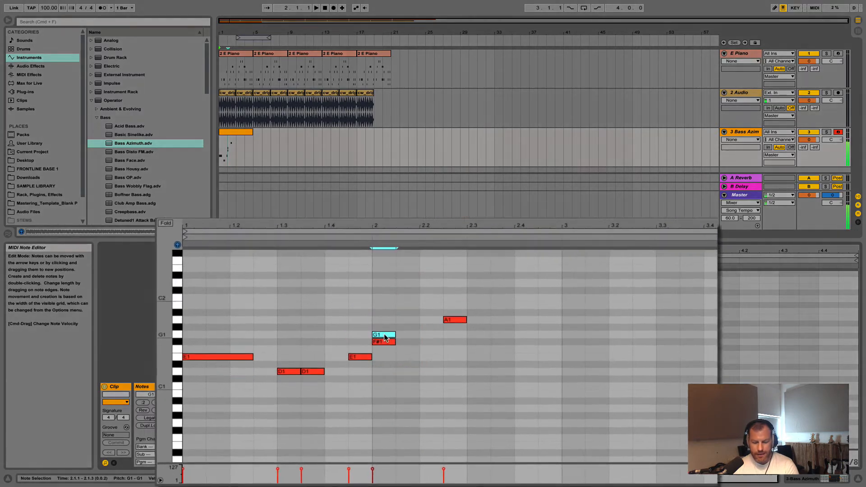
{"action": "key", "text": "Delete"}
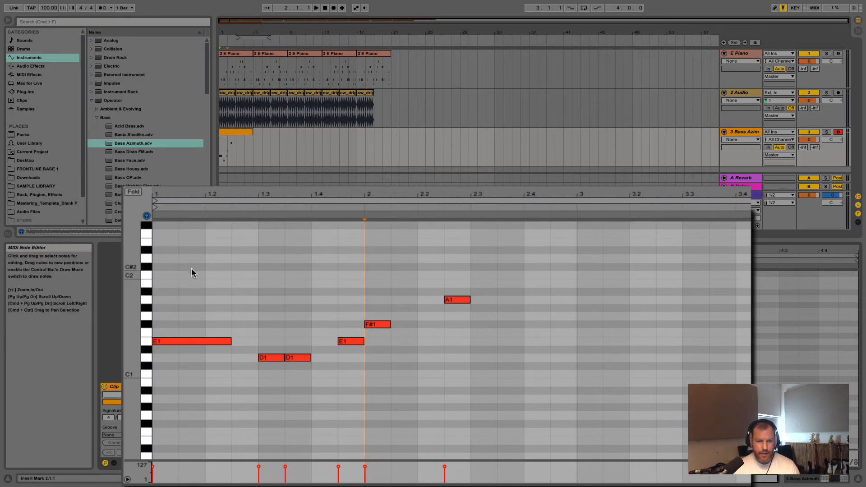
Raise the F#1 note at 2.1 to G1, extend it to 2.2.3, and play back the bassline.
{"action": "key", "text": "space"}
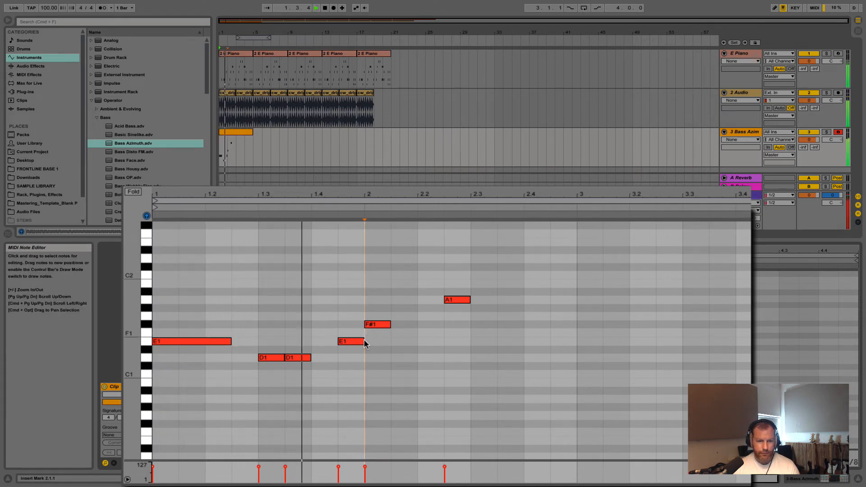
{"action": "key", "text": "space"}
{"action": "left_click_drag", "start_coordinate": [374, 324], "coordinate": [447, 316]}
{"action": "left_click", "coordinate": [464, 303]}
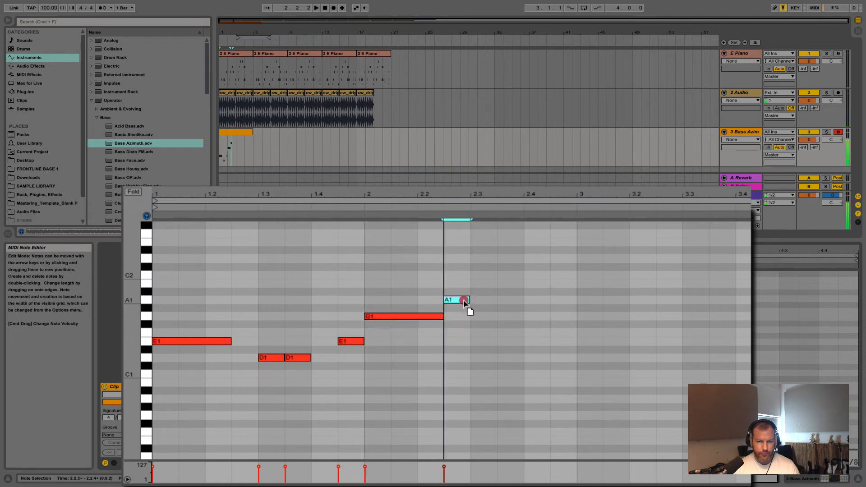
{"action": "key", "text": "space"}
{"action": "left_click", "coordinate": [465, 305]}
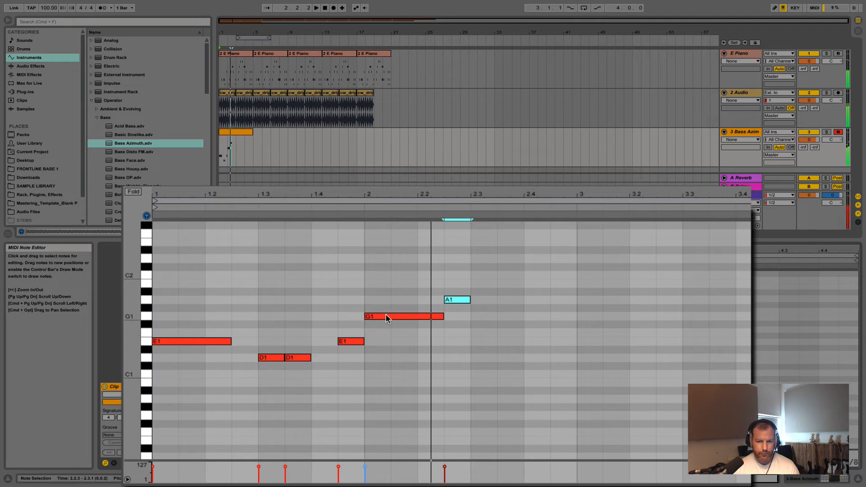
Move the G1 note to start at 2.1.3, extend the E1 note at 1.4.3 up to it, and audition the line.
{"action": "left_click_drag", "start_coordinate": [386, 318], "coordinate": [413, 317]}
{"action": "left_click", "coordinate": [364, 341]}
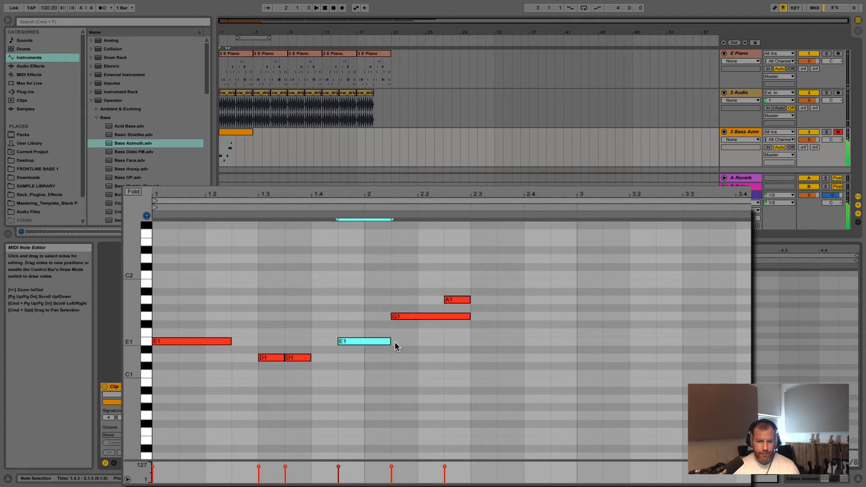
{"action": "key", "text": "space"}
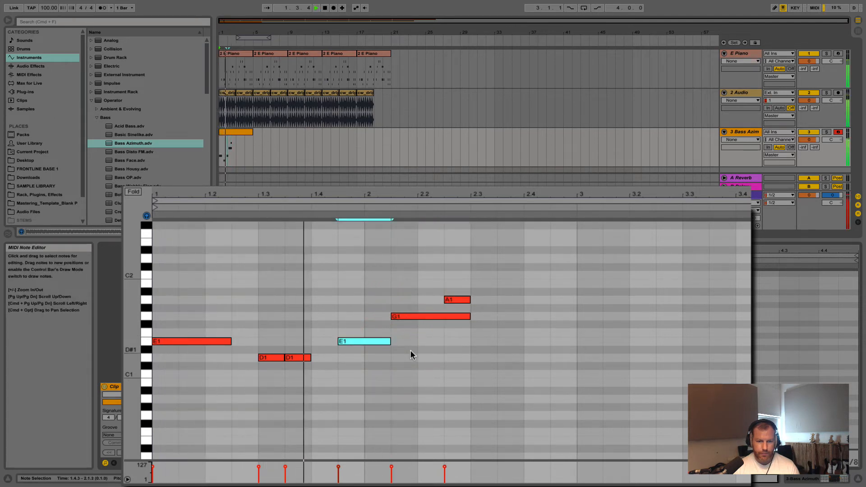
{"action": "key", "text": "space"}
Raise the E1 note at 1.4.3 to G1 and shift the following G1 and A1 notes to 2.2 and 2.3.3.
{"action": "left_click_drag", "start_coordinate": [360, 341], "coordinate": [363, 319]}
{"action": "key", "text": "space"}
{"action": "left_click_drag", "start_coordinate": [423, 316], "coordinate": [507, 301]}
{"action": "key", "text": "space"}
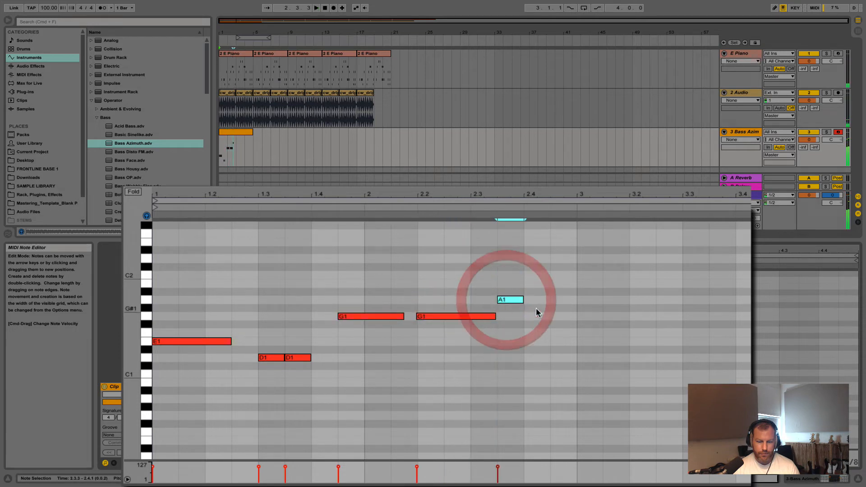
Play back the bassline and extend the final A1 note to the start of bar 3.
{"action": "key", "text": "space"}
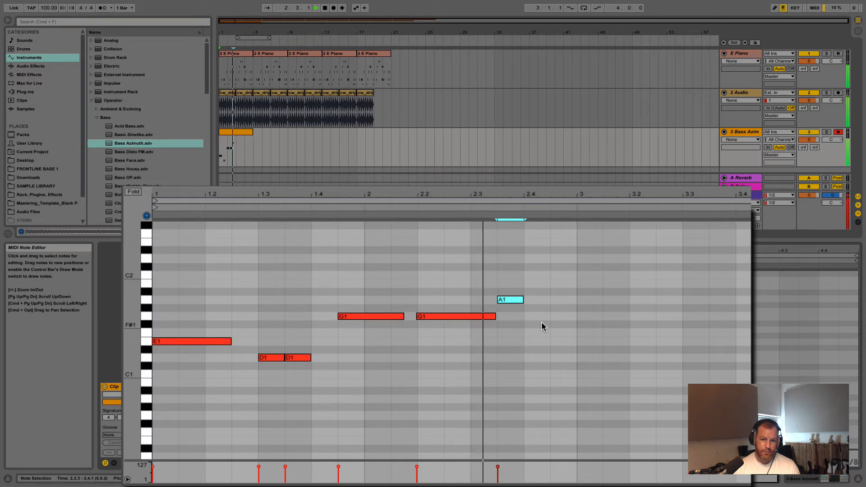
{"action": "key", "text": "space"}
{"action": "left_click_drag", "start_coordinate": [523, 300], "coordinate": [577, 301]}
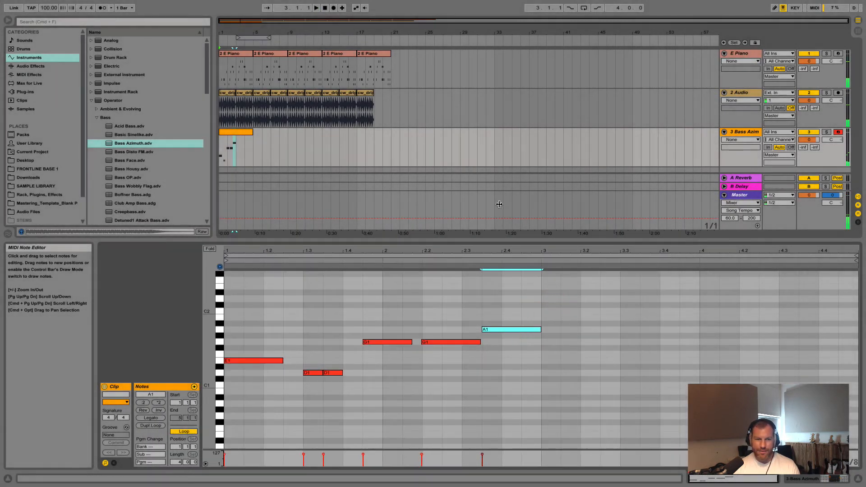
Shorten the bass clip to two bars and duplicate it repeatedly until the bassline reaches bar 21.
{"action": "left_click", "coordinate": [232, 132]}
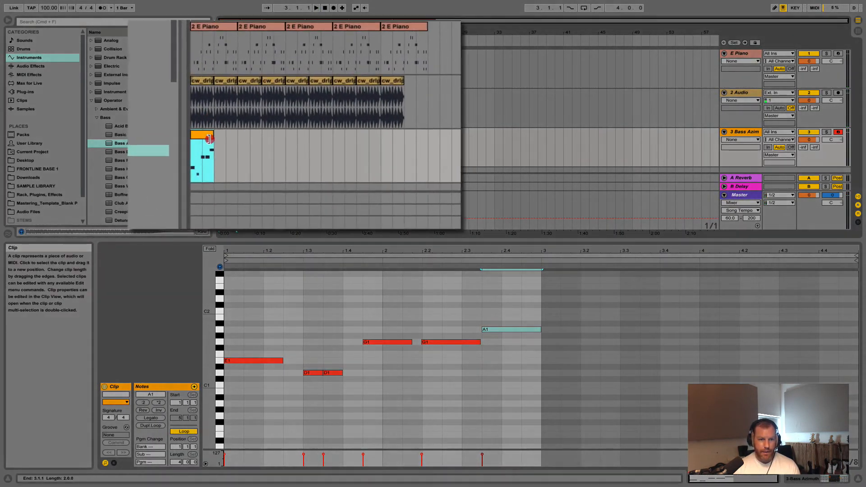
{"action": "mouse_move", "coordinate": [208, 139]}
{"action": "left_mouse_down"}
{"action": "mouse_move", "coordinate": [272, 141]}
{"action": "mouse_move", "coordinate": [201, 143]}
{"action": "left_mouse_up"}
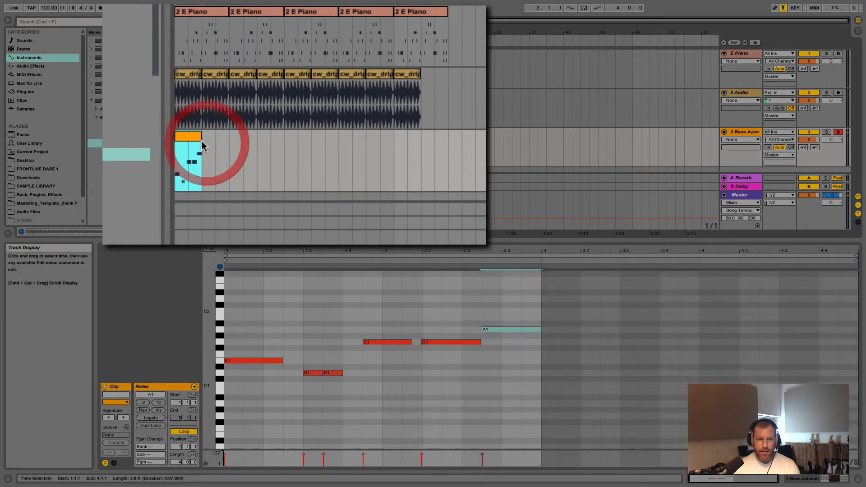
{"action": "left_click", "coordinate": [189, 138]}
{"action": "key", "text": "super+d"}
{"action": "key", "text": "super+d"}
{"action": "key", "text": "super+d"}
{"action": "key", "text": "super+d"}
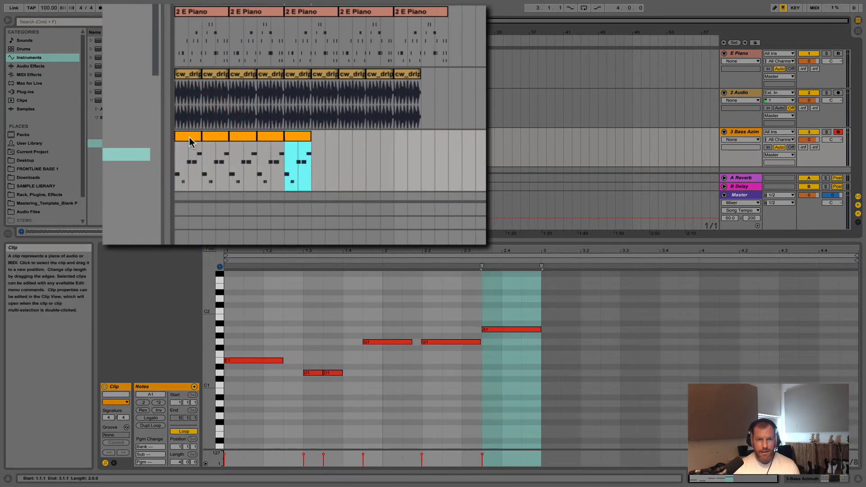
{"action": "key", "text": "super+d"}
{"action": "key", "text": "super+d"}
{"action": "key", "text": "super+d"}
{"action": "key", "text": "super+d"}
{"action": "key", "text": "super+d"}
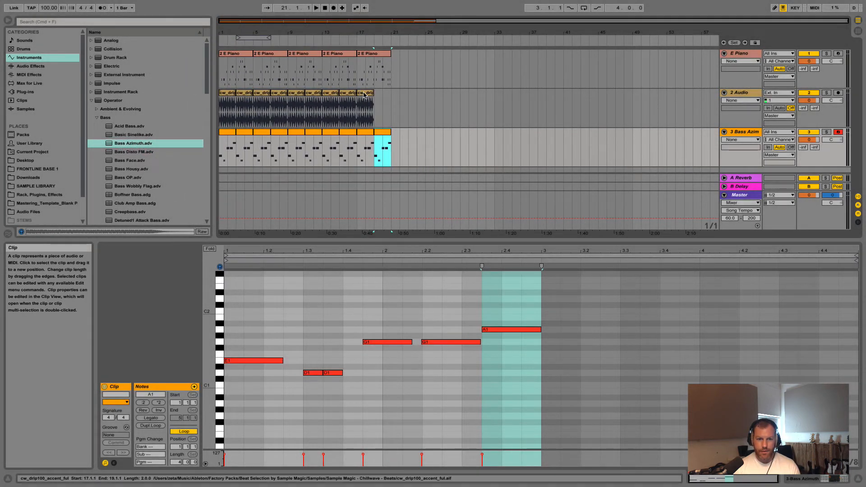
Duplicate the last drum loop clip to reach bar 21, and play the arrangement while viewing each track's devices.
{"action": "left_click", "coordinate": [365, 95]}
{"action": "key", "text": "super+d"}
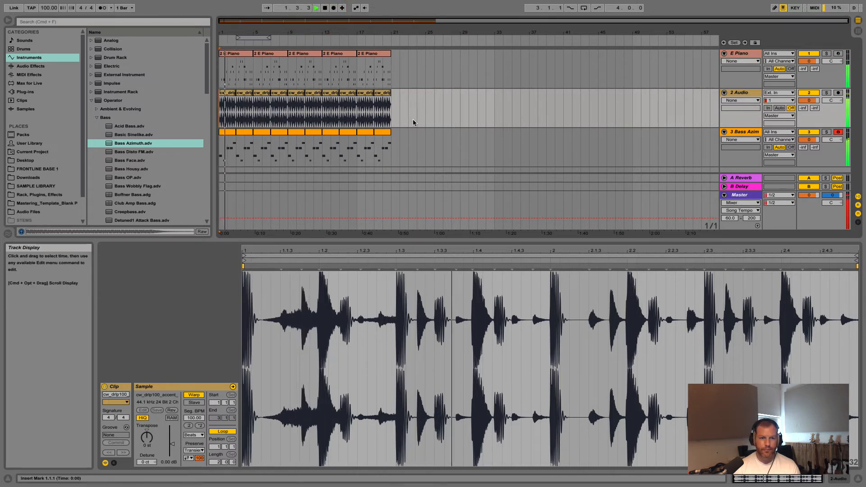
{"action": "left_click", "coordinate": [745, 92]}
{"action": "left_click", "coordinate": [746, 132]}
{"action": "left_click", "coordinate": [746, 133]}
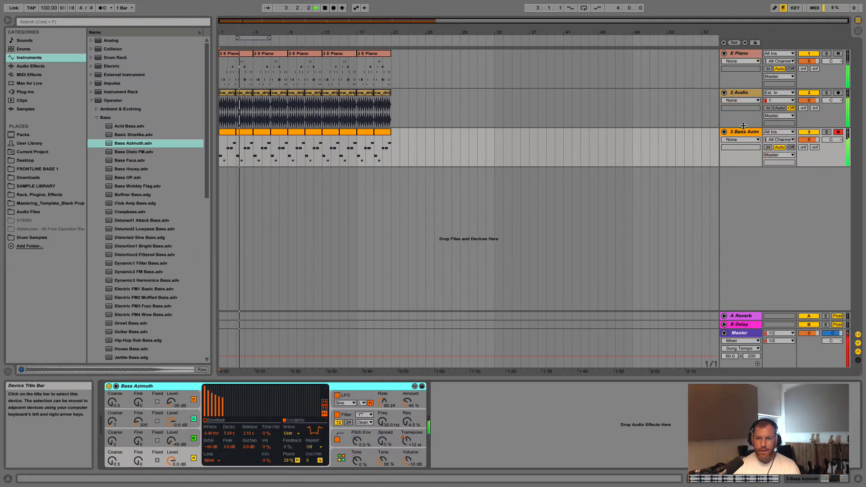
{"action": "left_click", "coordinate": [745, 92]}
{"action": "left_click", "coordinate": [743, 53]}
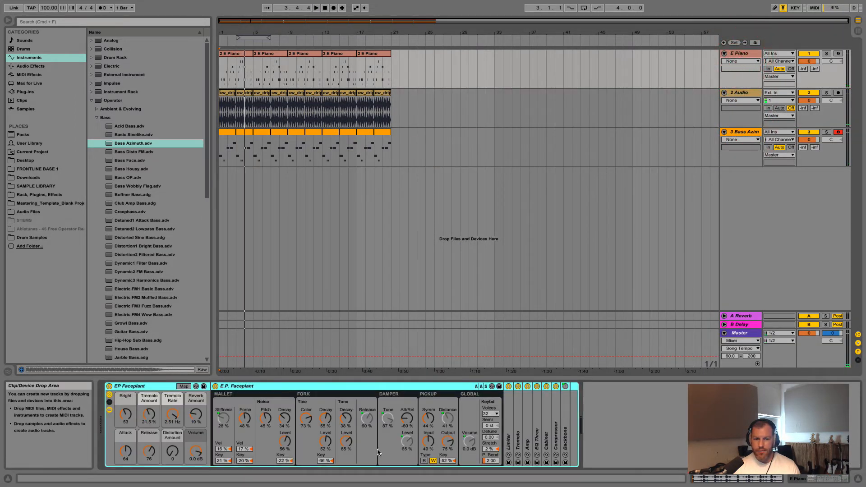
Rename the second audio track as Drum Loop.
{"action": "left_click", "coordinate": [748, 92]}
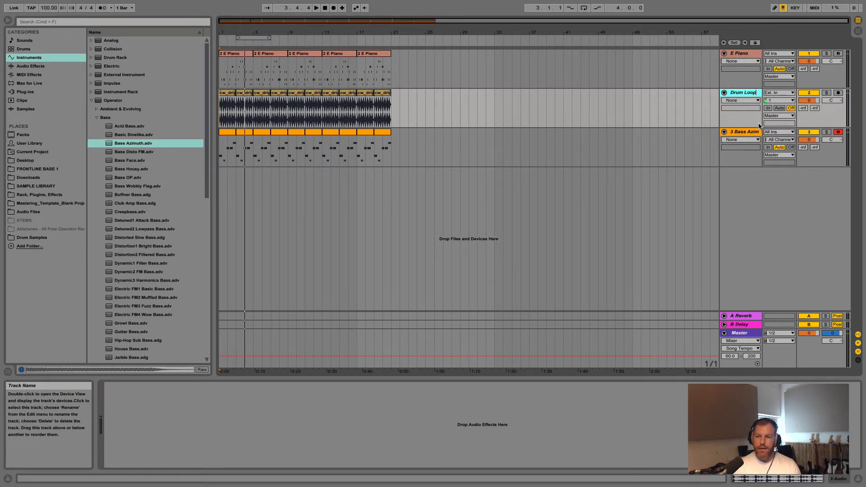
{"action": "type", "text": "Drum Loop"}
{"action": "left_click", "coordinate": [744, 132]}
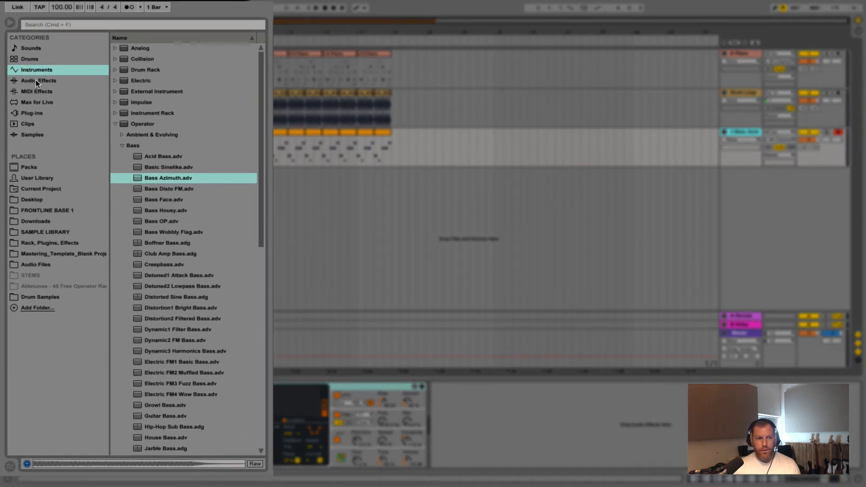
Add the Ballad Reverb preset from the Hall reverbs to the E Piano track.
{"action": "left_click", "coordinate": [36, 81]}
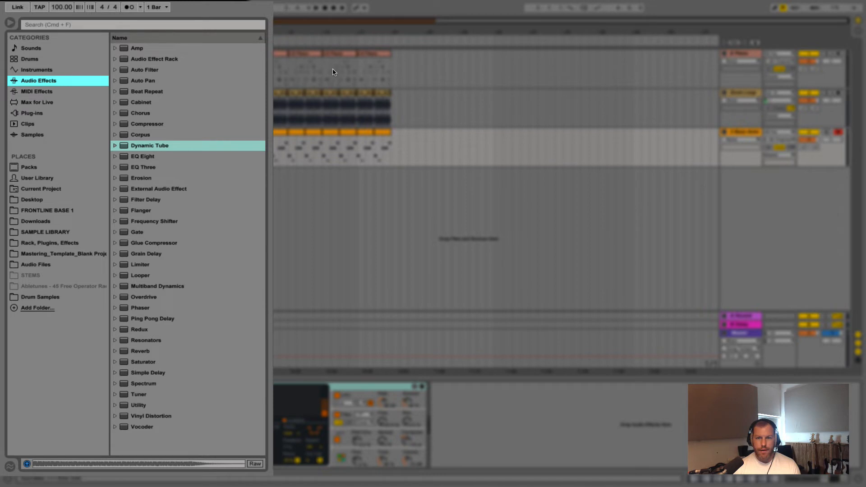
{"action": "left_click", "coordinate": [741, 54]}
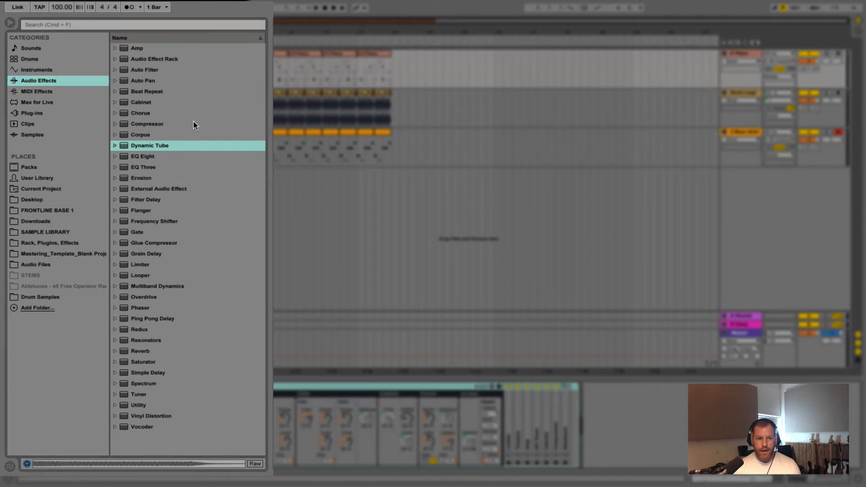
{"action": "left_click", "coordinate": [140, 351]}
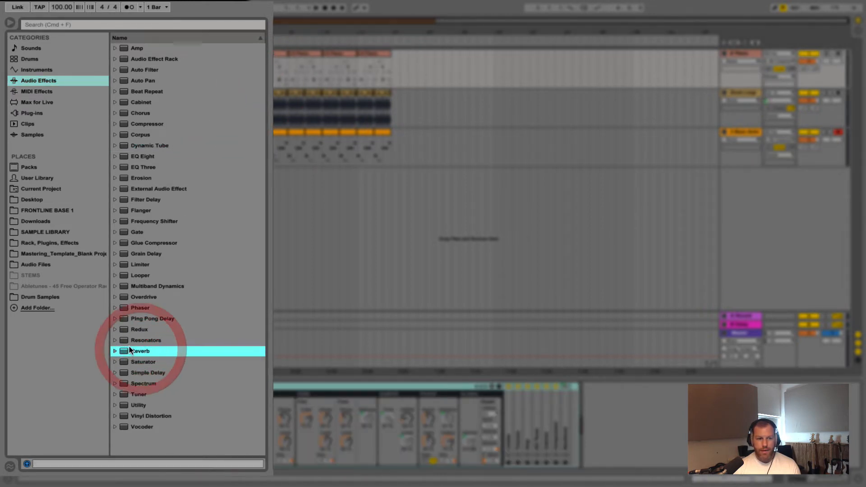
{"action": "left_click", "coordinate": [115, 351]}
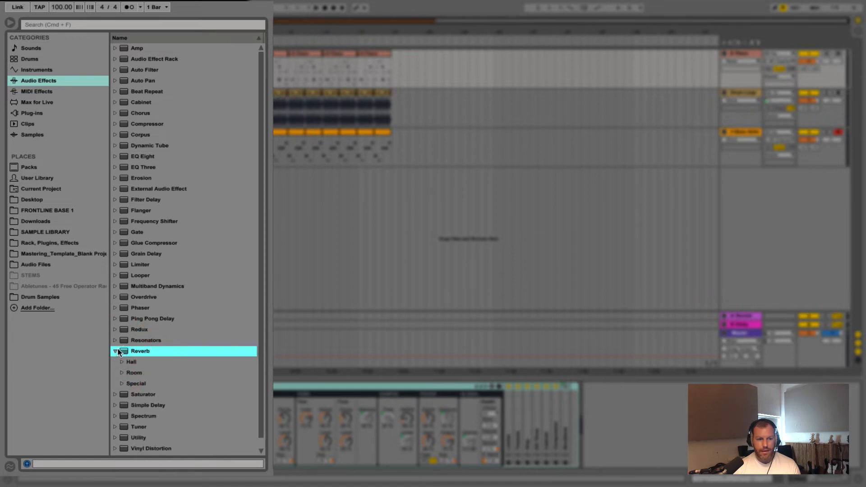
{"action": "left_click", "coordinate": [122, 362]}
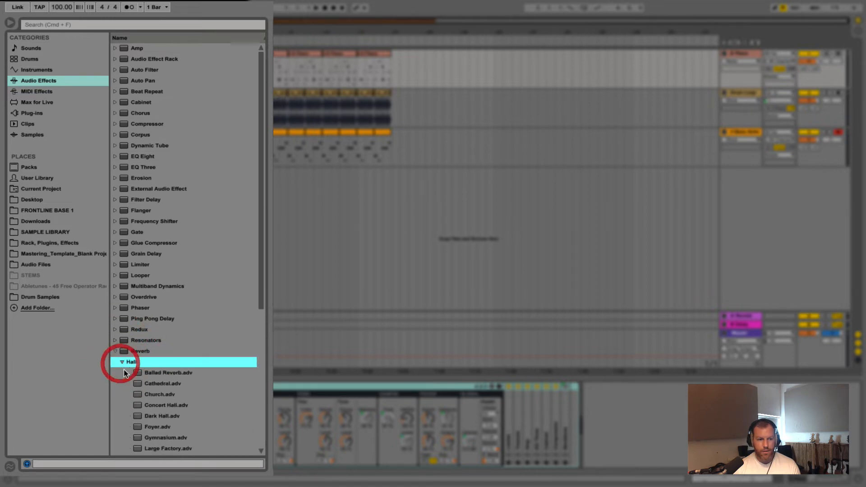
{"action": "left_click", "coordinate": [153, 373]}
{"action": "left_click_drag", "start_coordinate": [153, 373], "coordinate": [567, 103]}
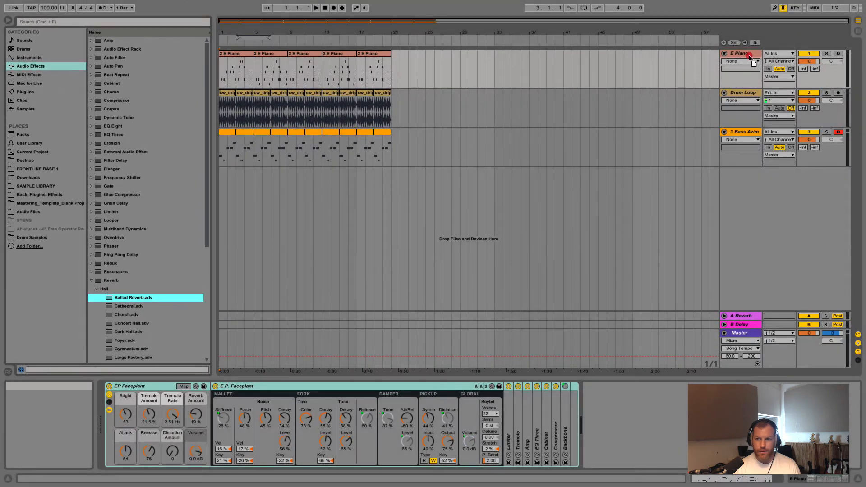
{"action": "left_click_drag", "start_coordinate": [752, 58], "coordinate": [751, 59]}
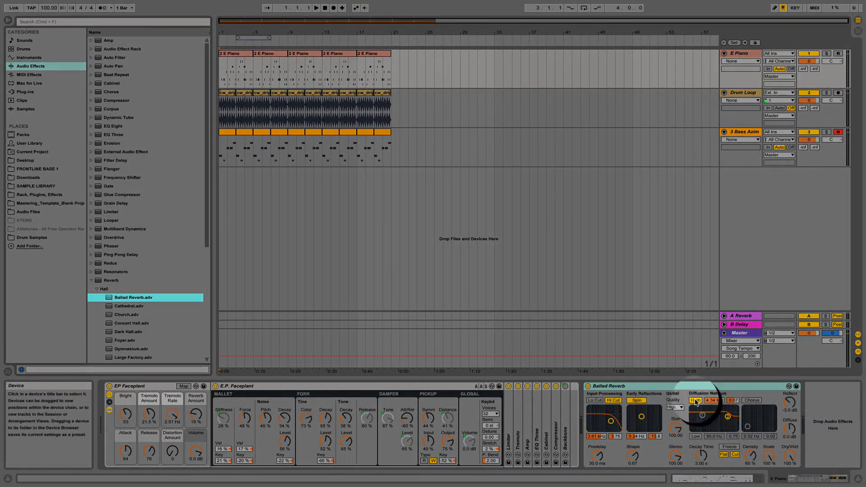
Set the Ballad Reverb's Dry/Wet to 33% on the E Piano track while listening to the arrangement.
{"action": "key", "text": "space"}
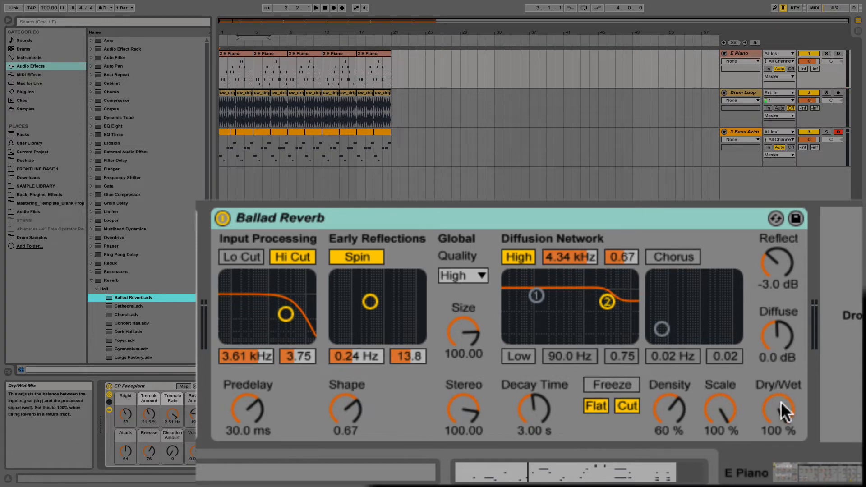
{"action": "left_click_drag", "start_coordinate": [782, 402], "coordinate": [782, 440]}
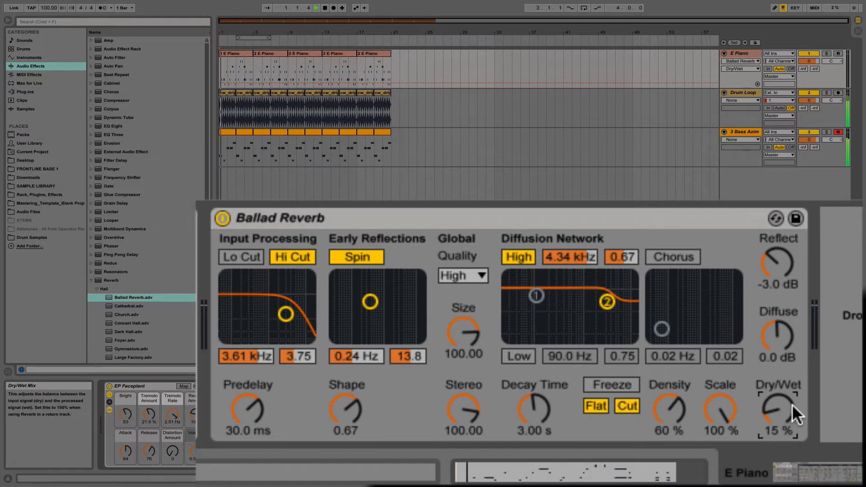
{"action": "scroll", "coordinate": [793, 404], "scroll_direction": "up", "scroll_amount": 6}
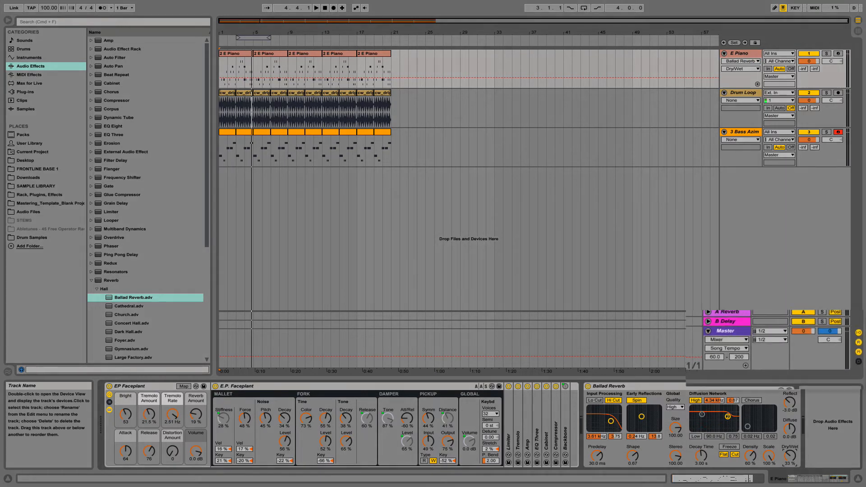
{"action": "key", "text": "space"}
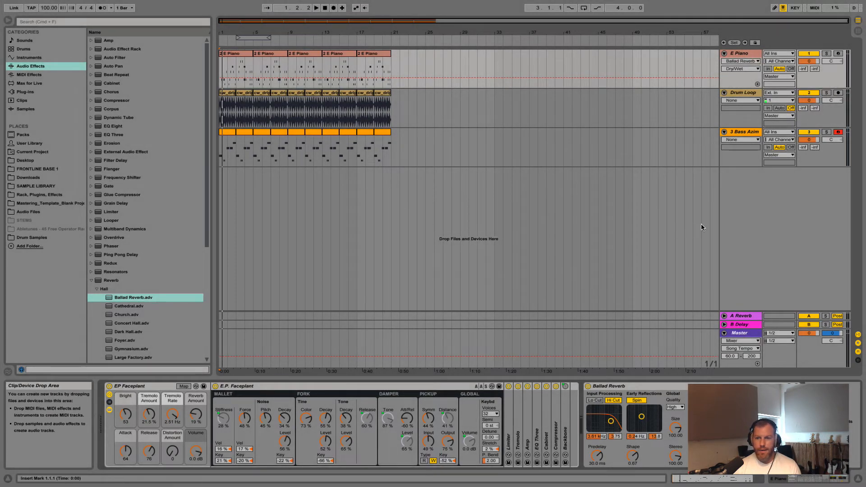
Lower the track volumes in the Session mixer to -7.6 dB for E Piano, -8.4 dB for Drum Loop and -9.5 dB for the bass.
{"action": "left_click", "coordinate": [859, 31]}
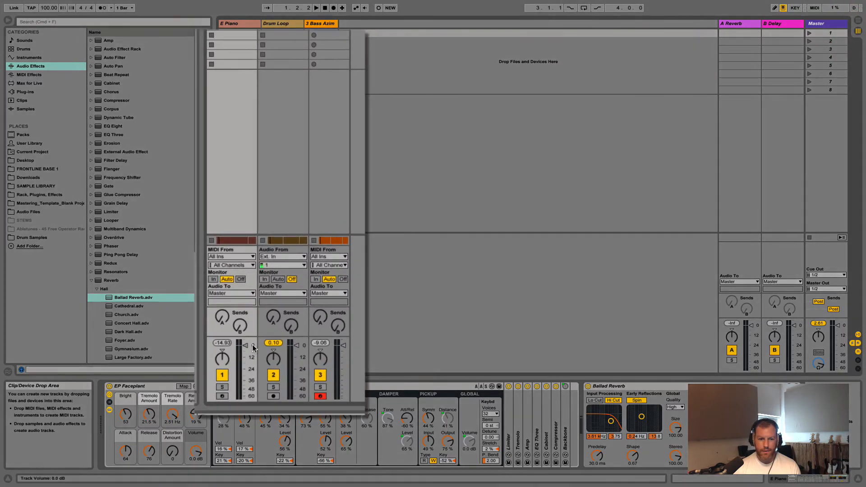
{"action": "left_click_drag", "start_coordinate": [247, 364], "coordinate": [262, 276]}
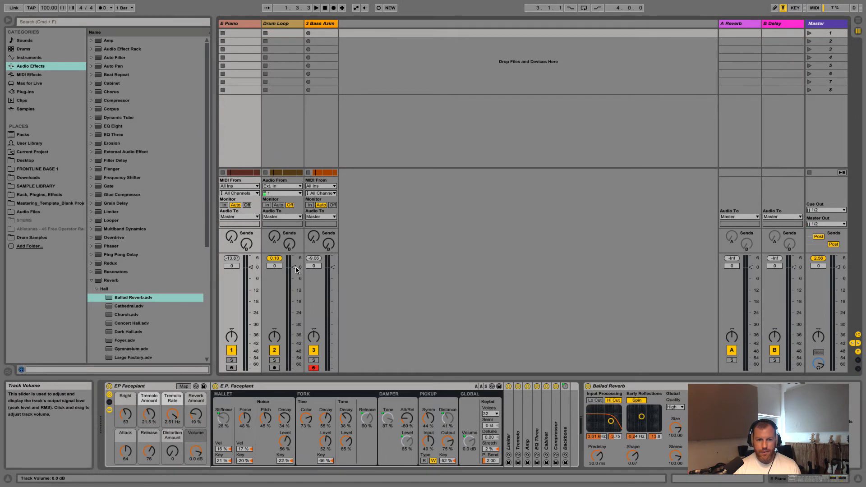
{"action": "left_click_drag", "start_coordinate": [333, 267], "coordinate": [333, 281]}
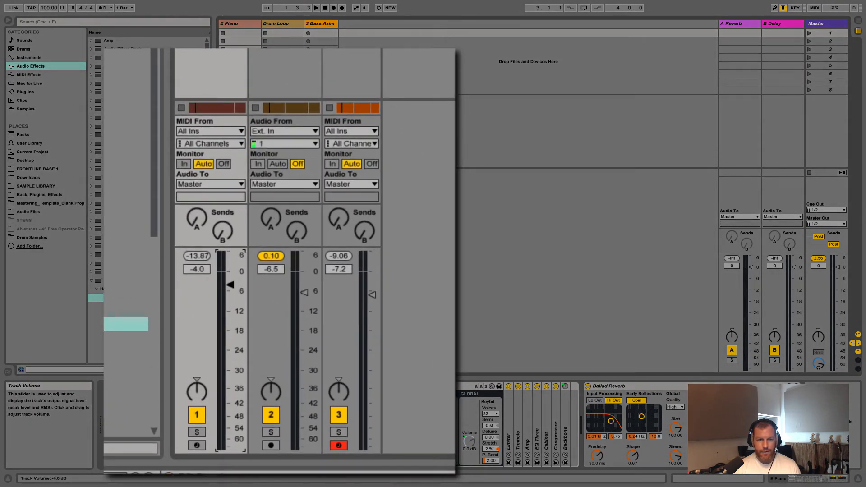
{"action": "left_click_drag", "start_coordinate": [306, 293], "coordinate": [307, 300]}
{"action": "left_click_drag", "start_coordinate": [372, 298], "coordinate": [380, 307]}
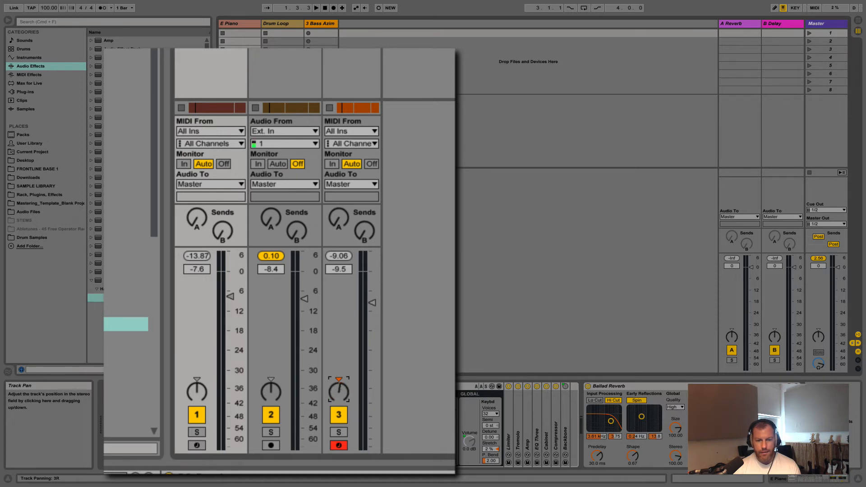
Toggle the bass track off and on, audition Drum Loop soloed, unsolo it to hear all tracks, and stop playback in Arrangement View.
{"action": "double_click", "coordinate": [340, 416]}
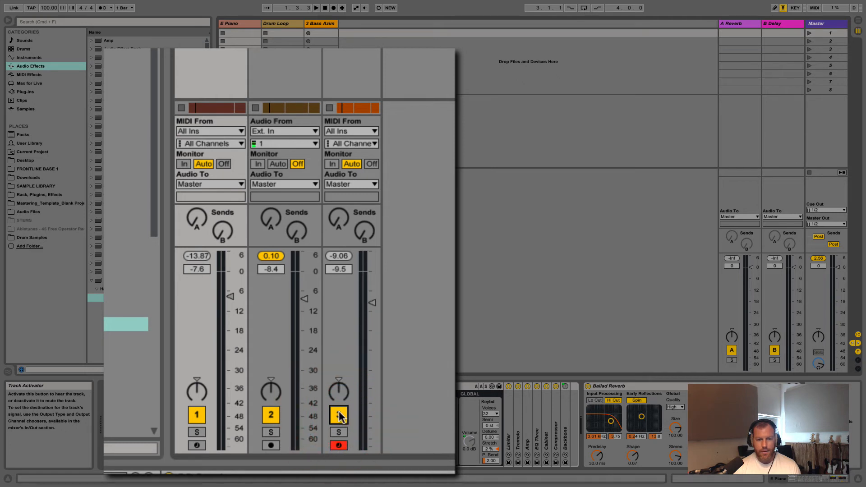
{"action": "left_click", "coordinate": [277, 433]}
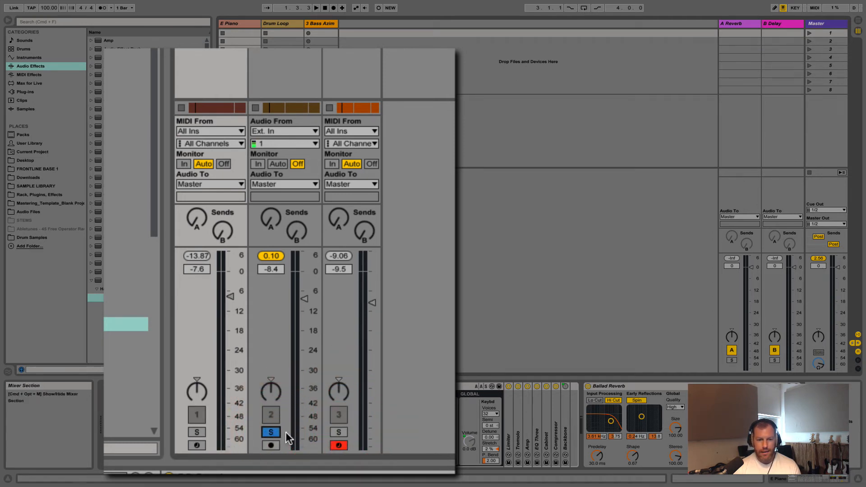
{"action": "key", "text": "space"}
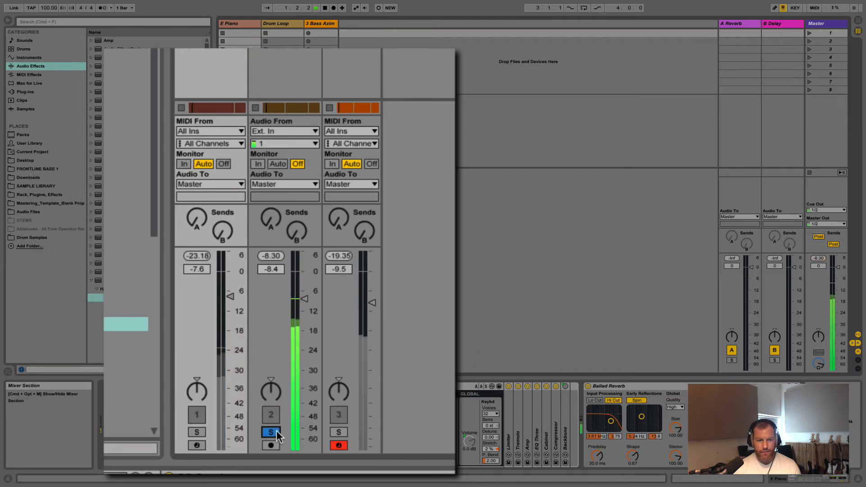
{"action": "left_click", "coordinate": [272, 434]}
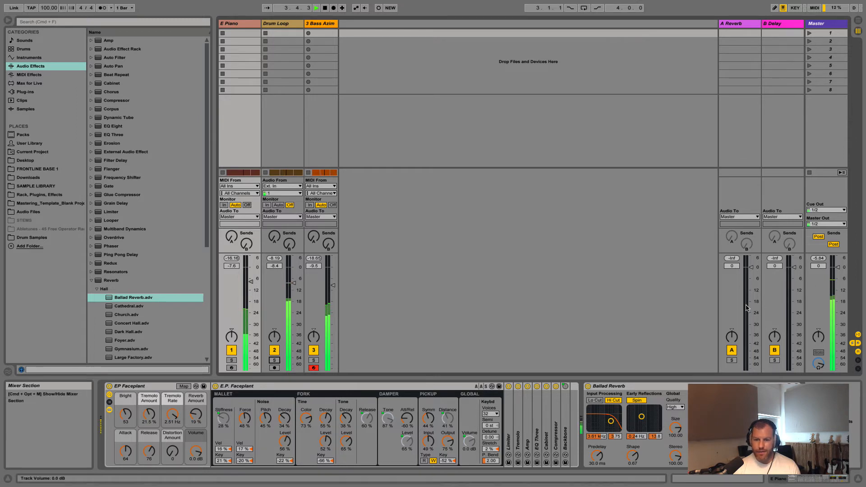
{"action": "key", "text": "Tab"}
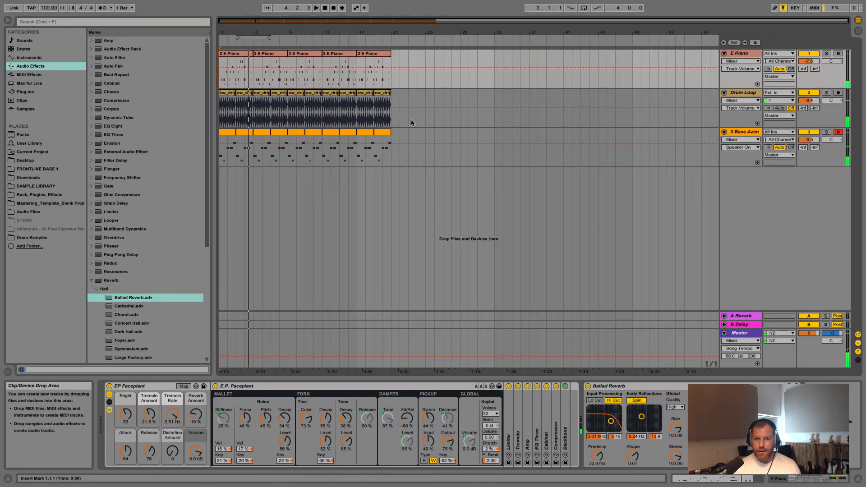
{"action": "key", "text": "space"}
Delete the Ballad Reverb device from the E Piano track.
{"action": "left_click", "coordinate": [743, 54]}
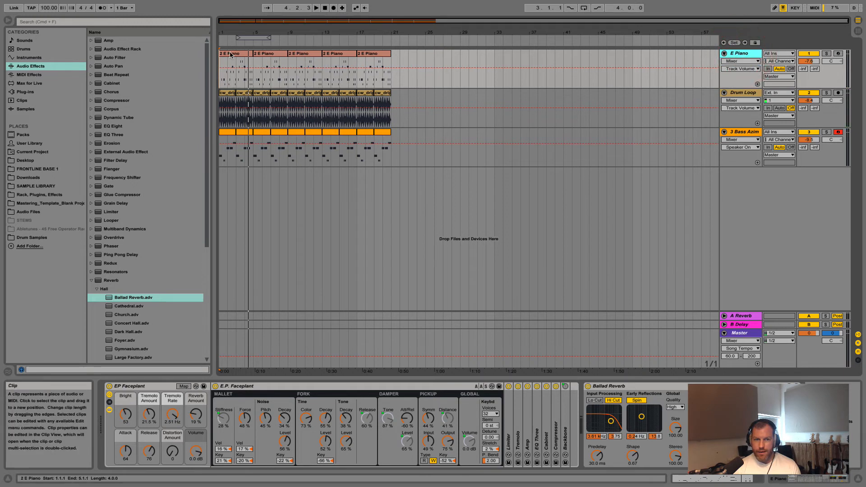
{"action": "left_click", "coordinate": [661, 385]}
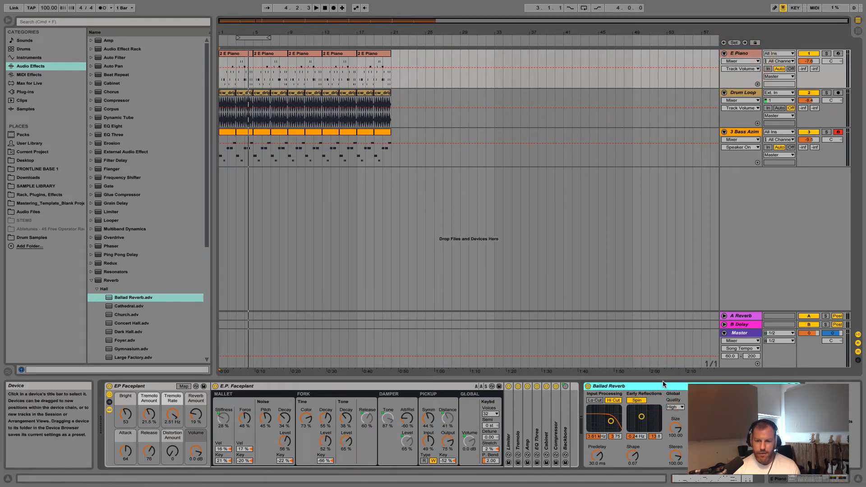
{"action": "key", "text": "Delete"}
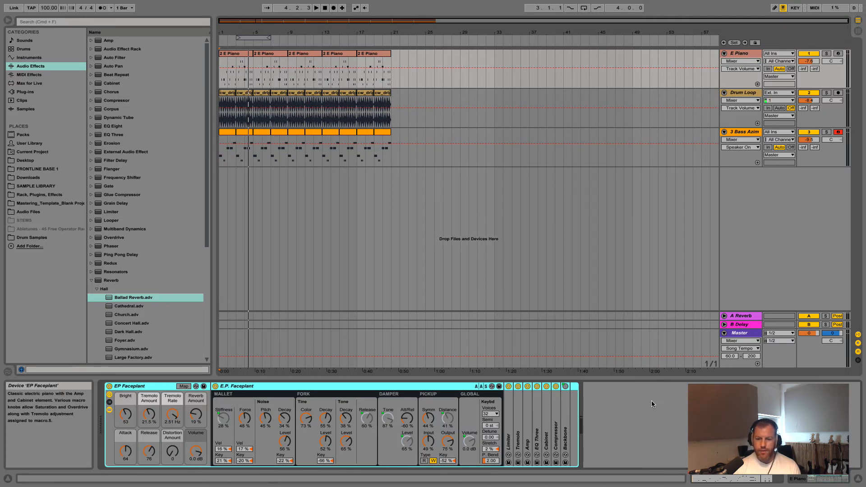
{"action": "left_click", "coordinate": [652, 401]}
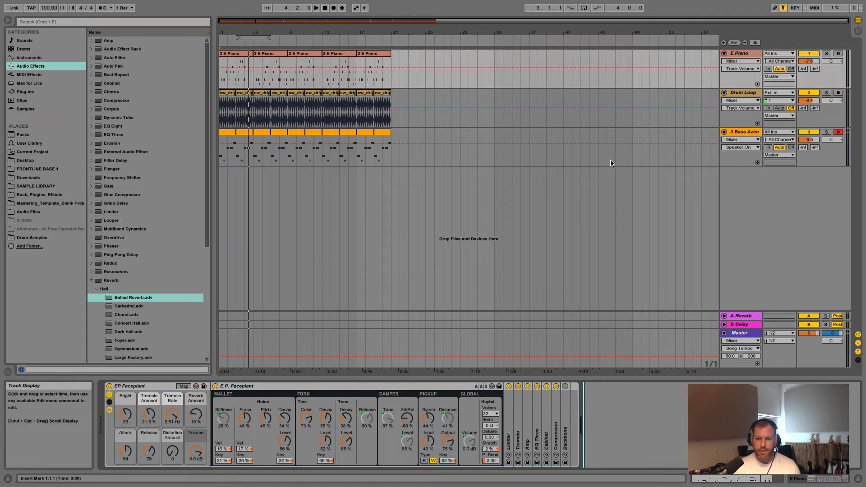
Unfold the A Reverb and B Delay return tracks in the arrangement and view the device on each.
{"action": "left_click", "coordinate": [741, 53]}
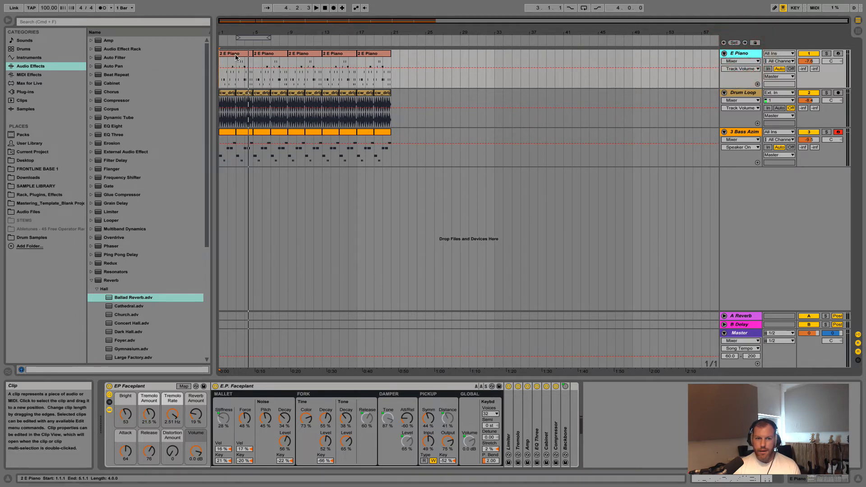
{"action": "left_click", "coordinate": [728, 318]}
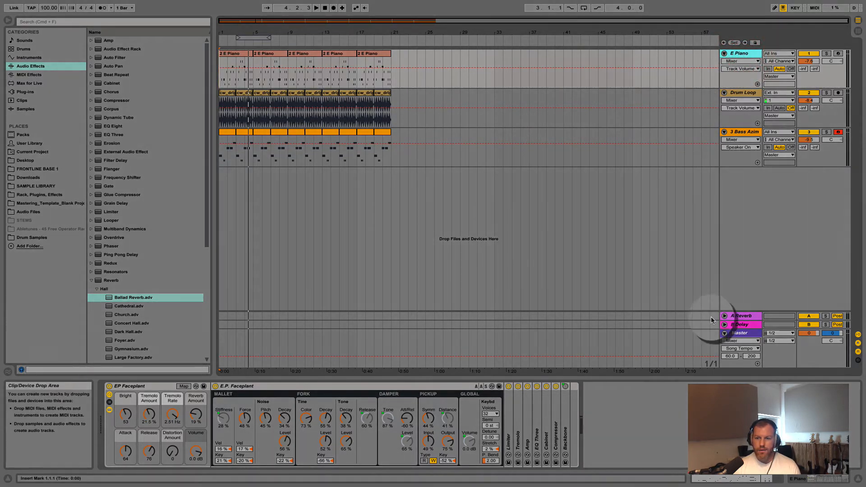
{"action": "left_click", "coordinate": [739, 286]}
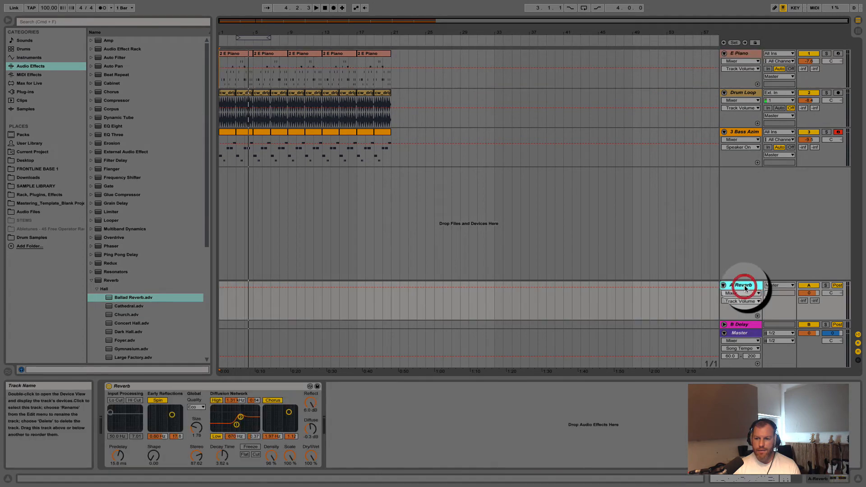
{"action": "left_click", "coordinate": [725, 324]}
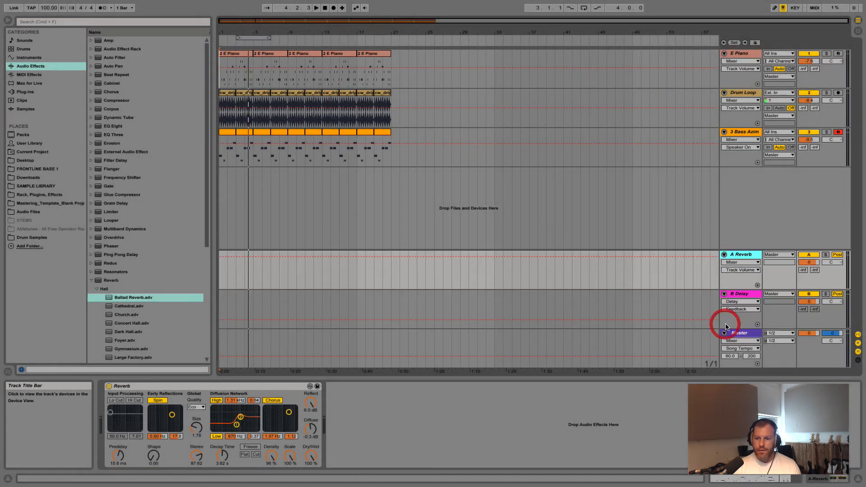
{"action": "left_click", "coordinate": [744, 256]}
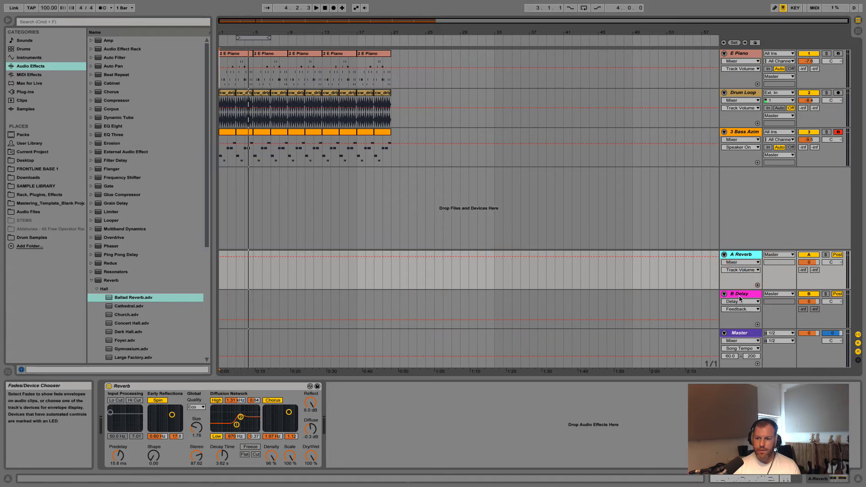
{"action": "left_click", "coordinate": [741, 296]}
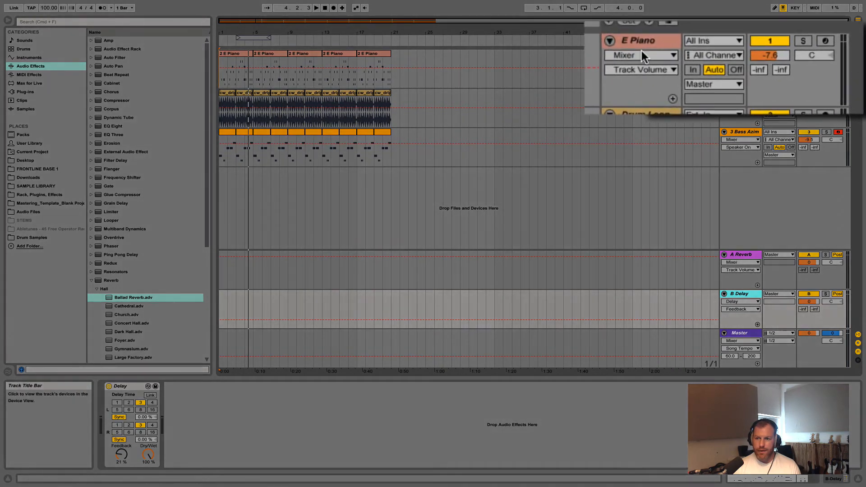
Raise the E Piano track's send to the A Reverb return in the Session View mixer.
{"action": "left_click", "coordinate": [638, 40]}
{"action": "left_click", "coordinate": [635, 113]}
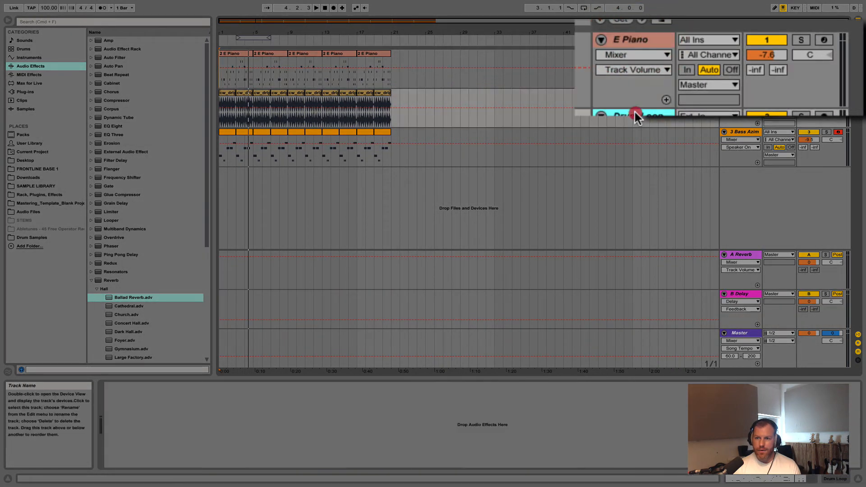
{"action": "left_click", "coordinate": [632, 41]}
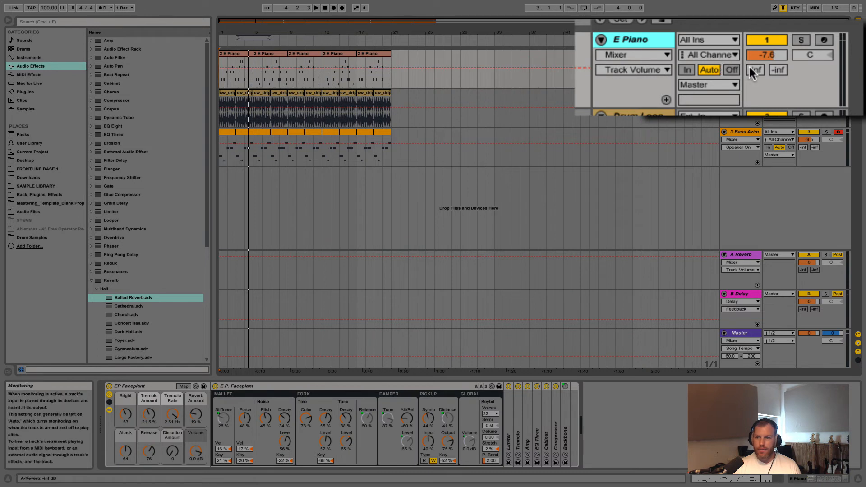
{"action": "mouse_move", "coordinate": [756, 71]}
{"action": "left_mouse_down"}
{"action": "mouse_move", "coordinate": [759, 51]}
{"action": "mouse_move", "coordinate": [759, 71]}
{"action": "left_mouse_up"}
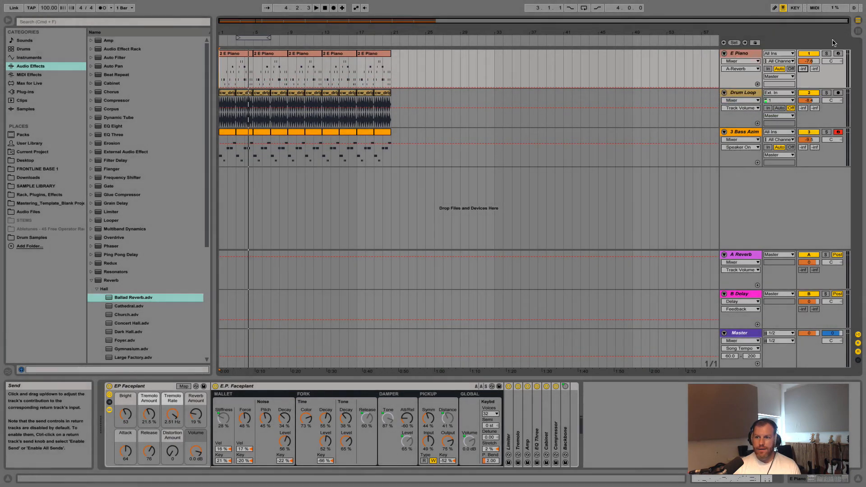
{"action": "left_click", "coordinate": [858, 31]}
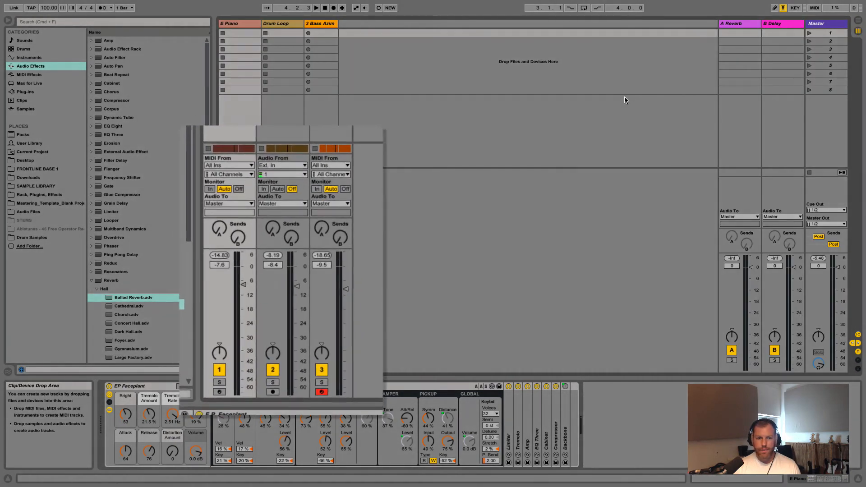
{"action": "left_click_drag", "start_coordinate": [220, 229], "coordinate": [219, 222]}
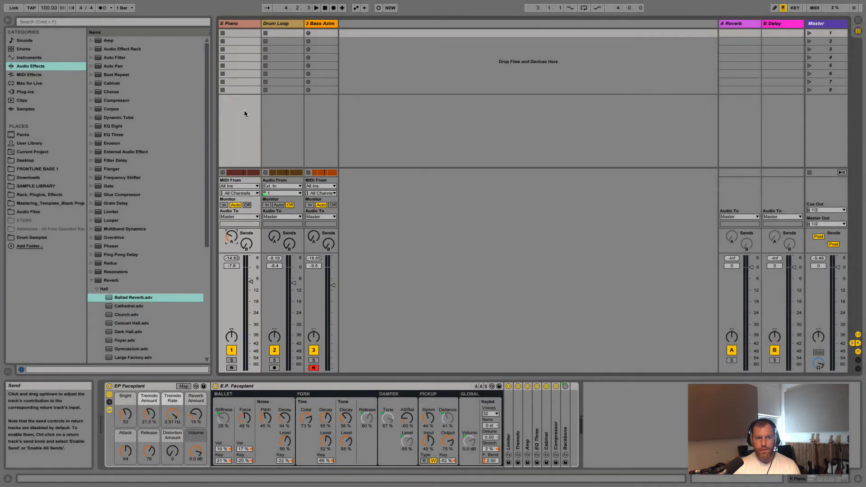
{"action": "left_click", "coordinate": [246, 32]}
{"action": "left_click_drag", "start_coordinate": [230, 240], "coordinate": [232, 238]}
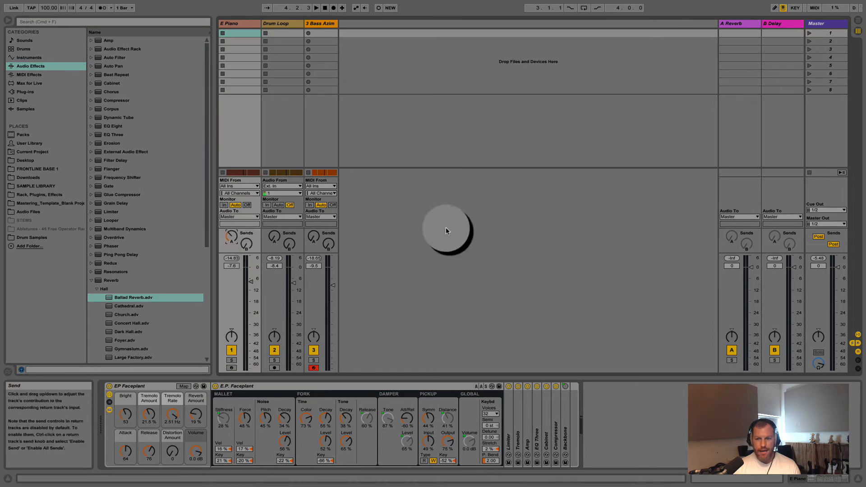
Play the arrangement with the A Reverb return selected, and raise the E Piano's Reverb send further and its Delay send by ear.
{"action": "left_click", "coordinate": [739, 23]}
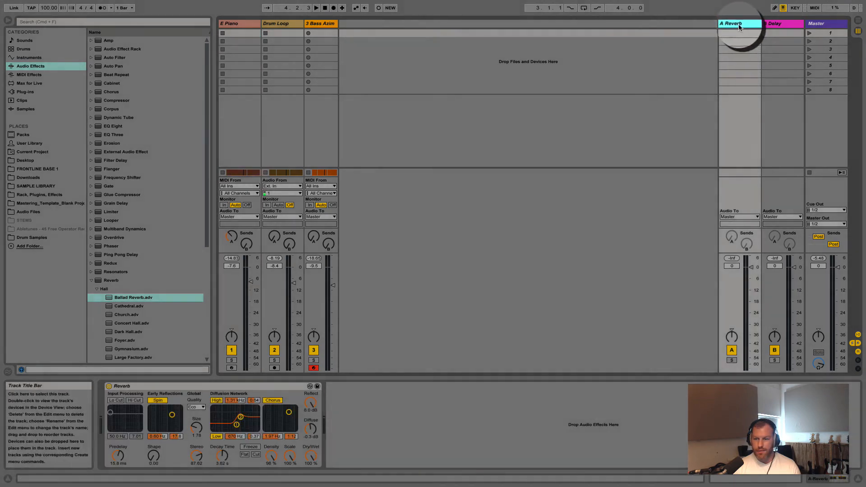
{"action": "key", "text": "space"}
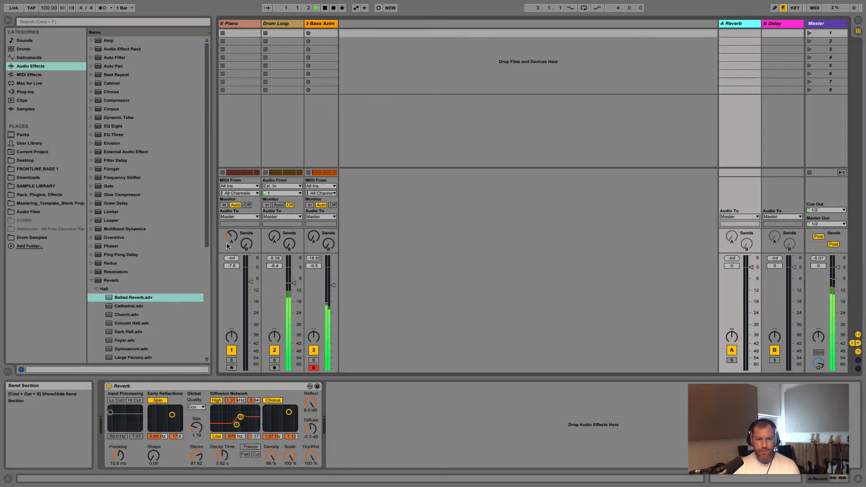
{"action": "left_click_drag", "start_coordinate": [229, 237], "coordinate": [229, 201]}
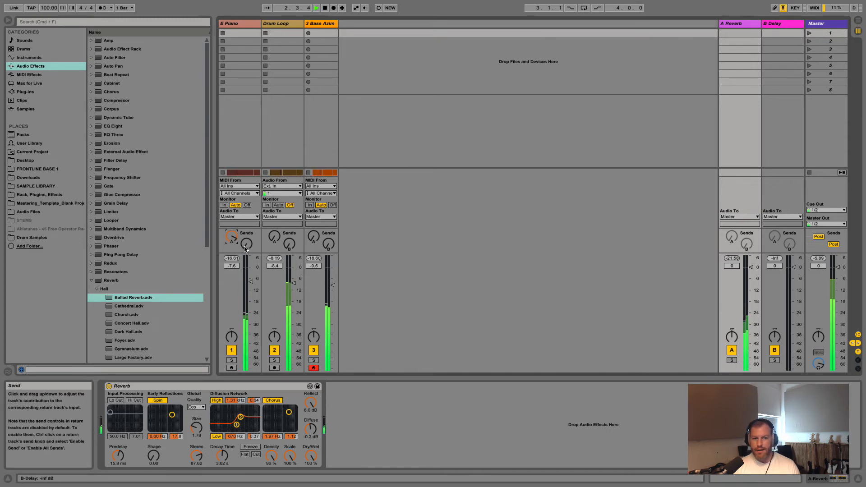
{"action": "left_click_drag", "start_coordinate": [247, 244], "coordinate": [246, 208]}
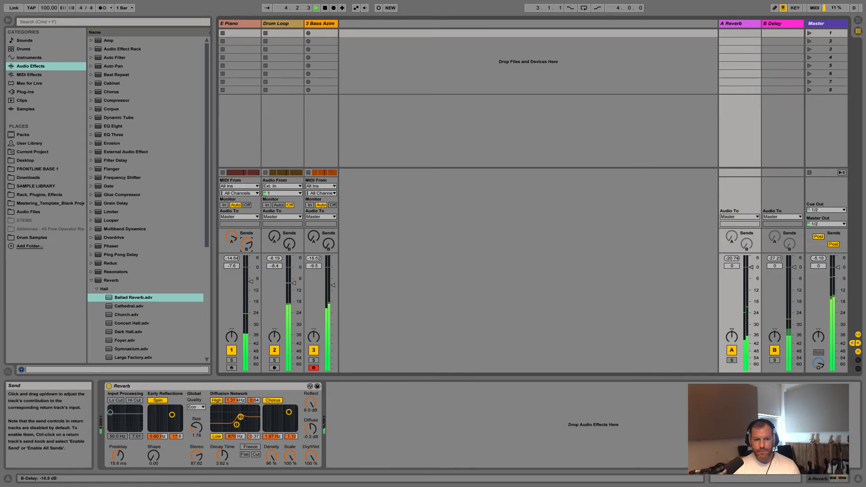
{"action": "left_click_drag", "start_coordinate": [247, 244], "coordinate": [246, 240]}
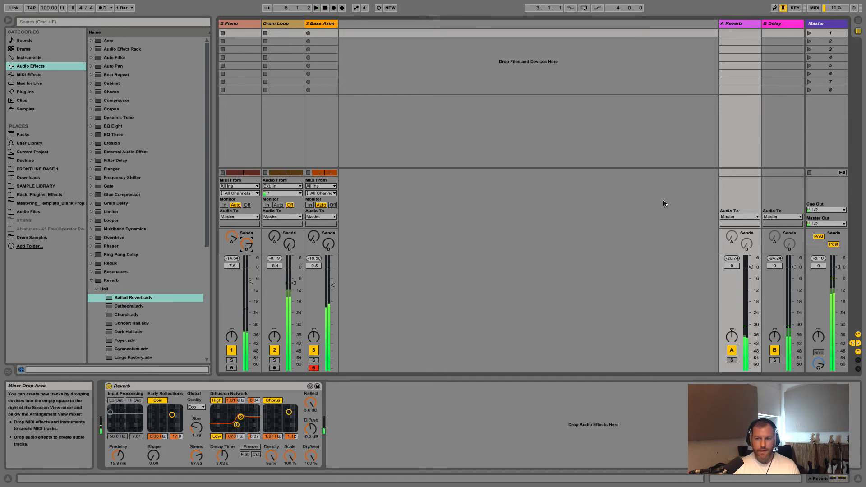
View the devices on the Reverb and Delay return tracks, and insert a new return track directly after A Reverb.
{"action": "left_click", "coordinate": [774, 23]}
{"action": "left_click", "coordinate": [750, 28]}
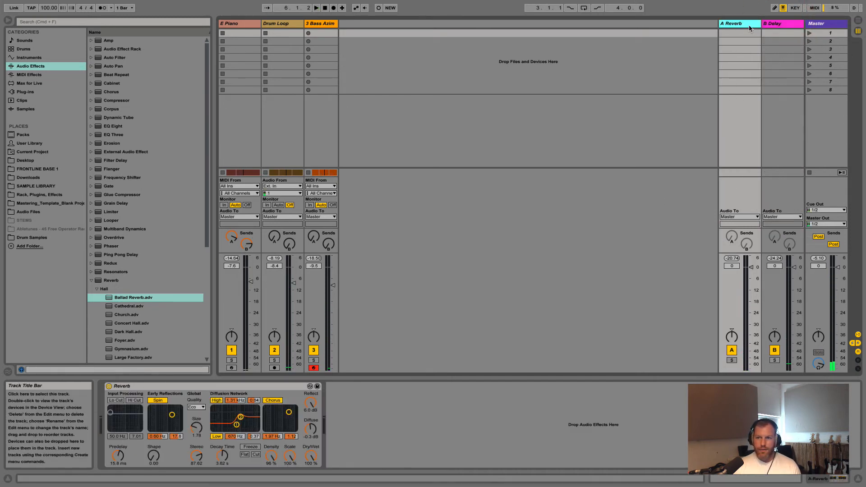
{"action": "left_click", "coordinate": [795, 26]}
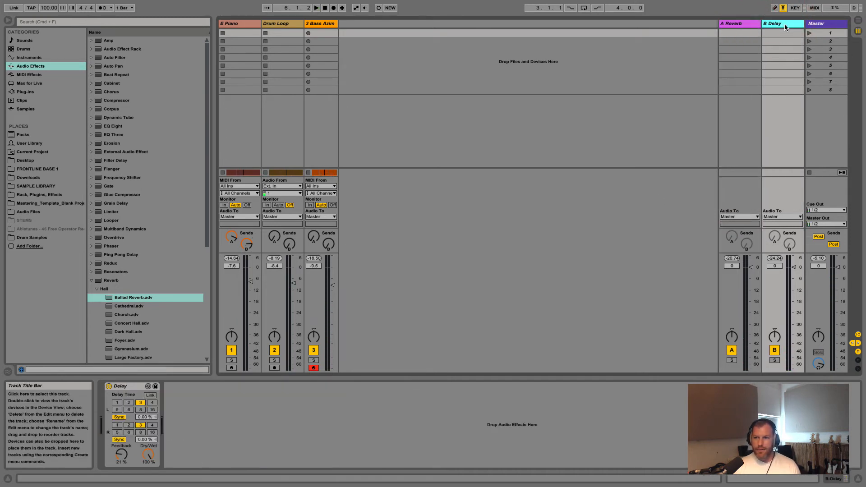
{"action": "left_click", "coordinate": [741, 23]}
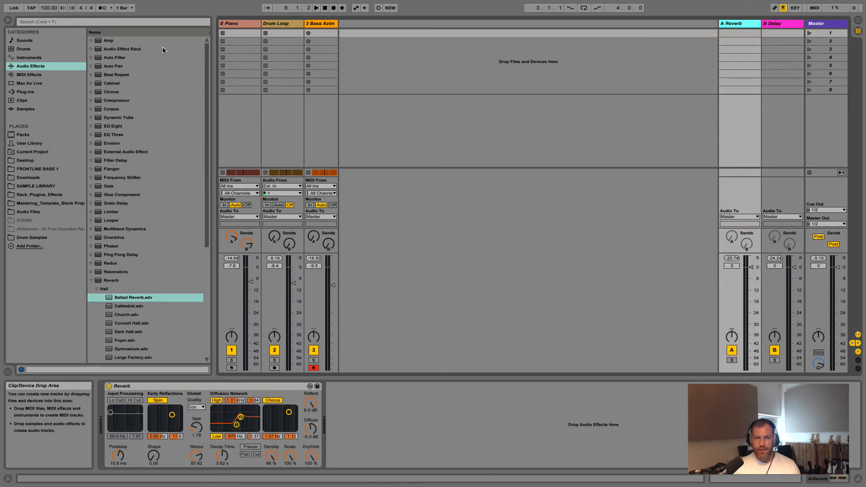
{"action": "left_click", "coordinate": [95, 4]}
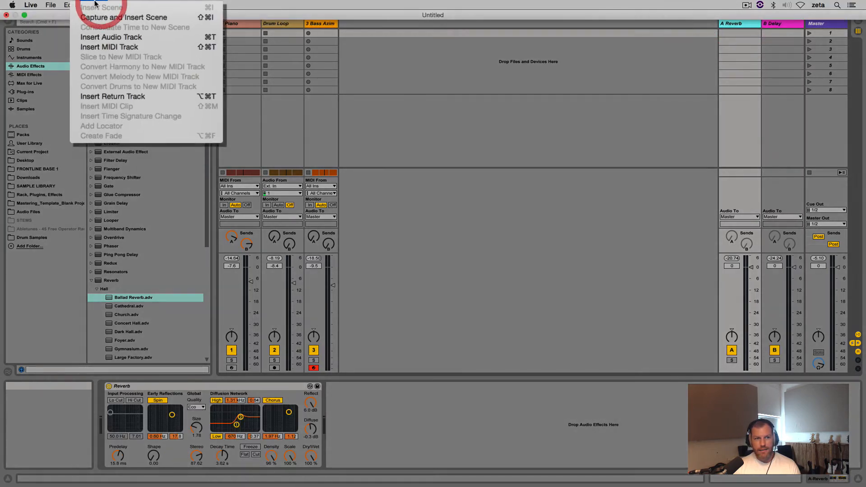
{"action": "left_click", "coordinate": [105, 111]}
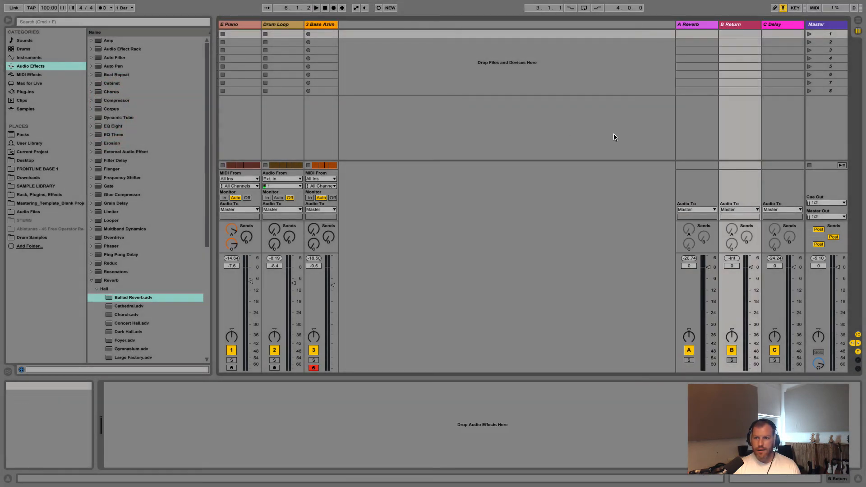
Select the new B Return track and unfold it in the Arrangement View.
{"action": "left_click", "coordinate": [776, 28]}
{"action": "left_click", "coordinate": [733, 24]}
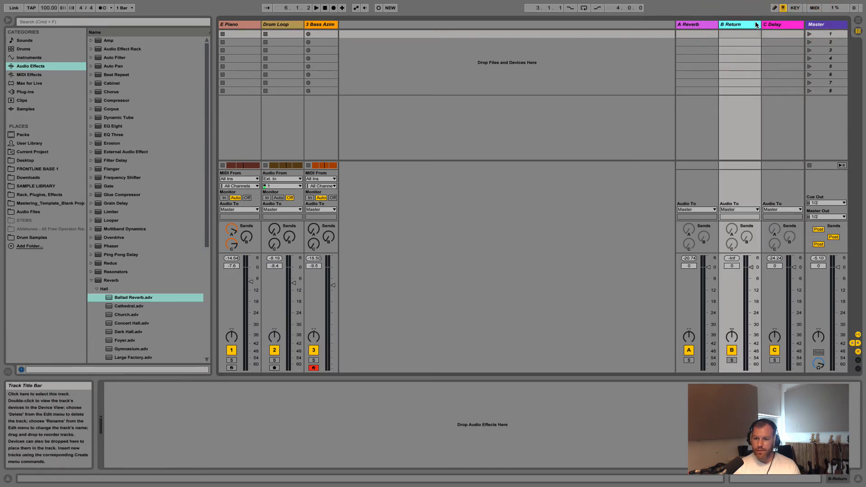
{"action": "key", "text": "Tab"}
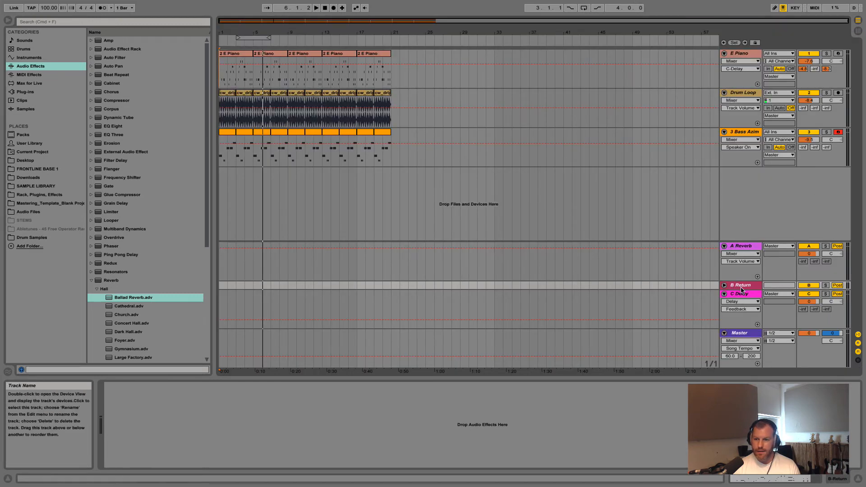
{"action": "left_click", "coordinate": [725, 285]}
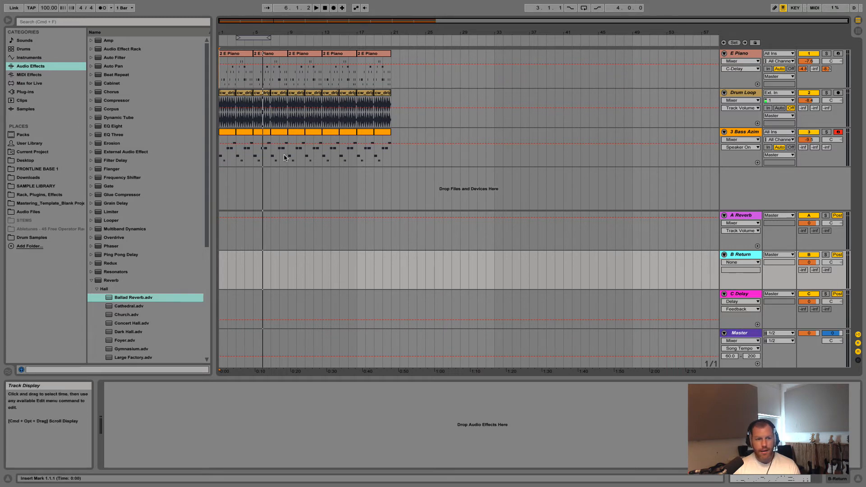
Load the Chorus.adv preset from the Chorus audio effect onto the B Return track.
{"action": "left_click", "coordinate": [91, 281]}
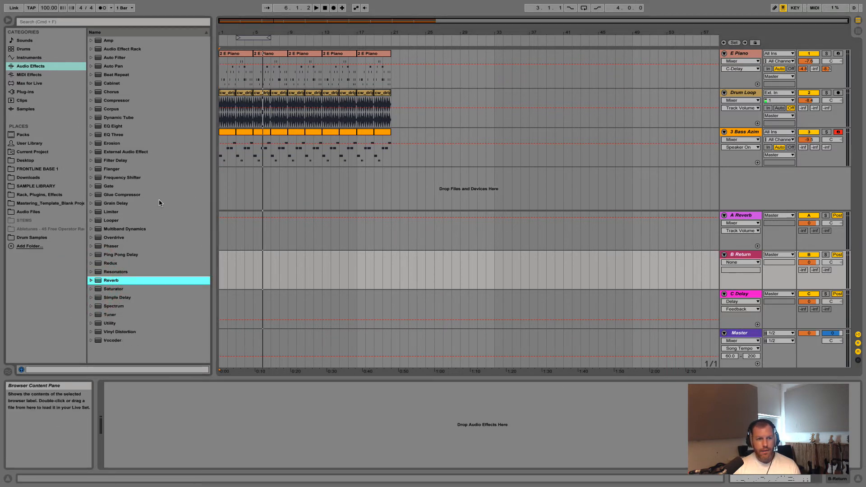
{"action": "left_click", "coordinate": [91, 92]}
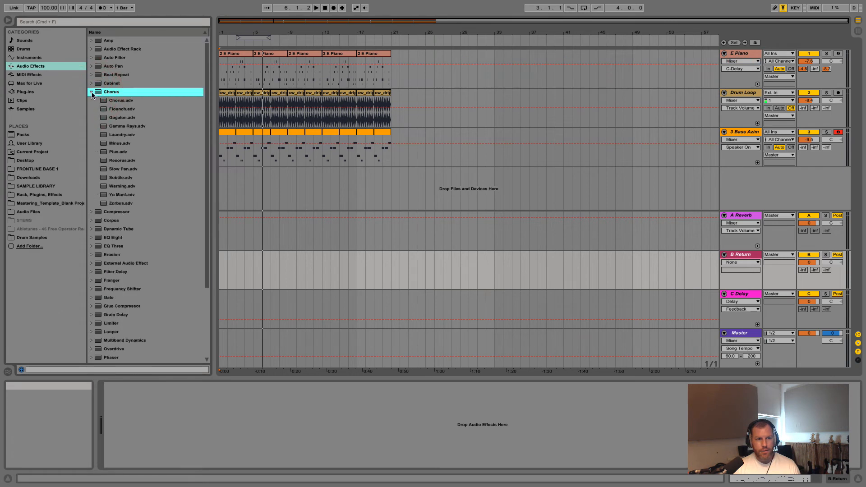
{"action": "left_click_drag", "start_coordinate": [115, 102], "coordinate": [541, 171]}
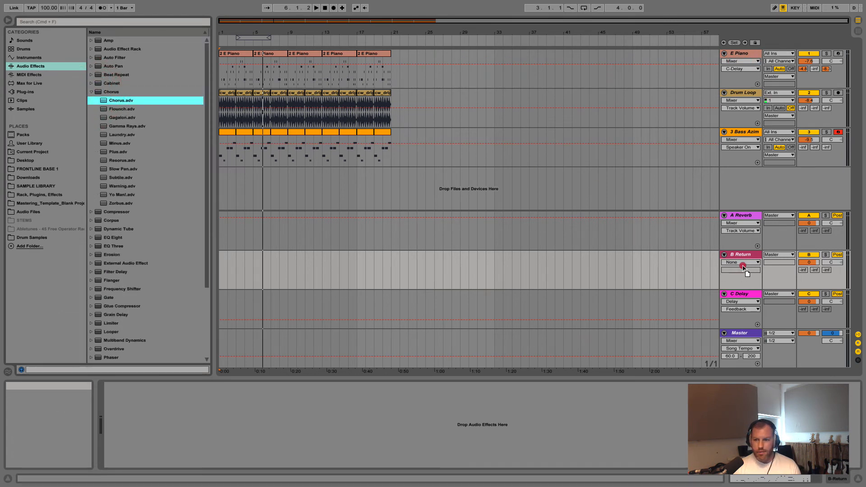
{"action": "left_click_drag", "start_coordinate": [747, 255], "coordinate": [746, 254]}
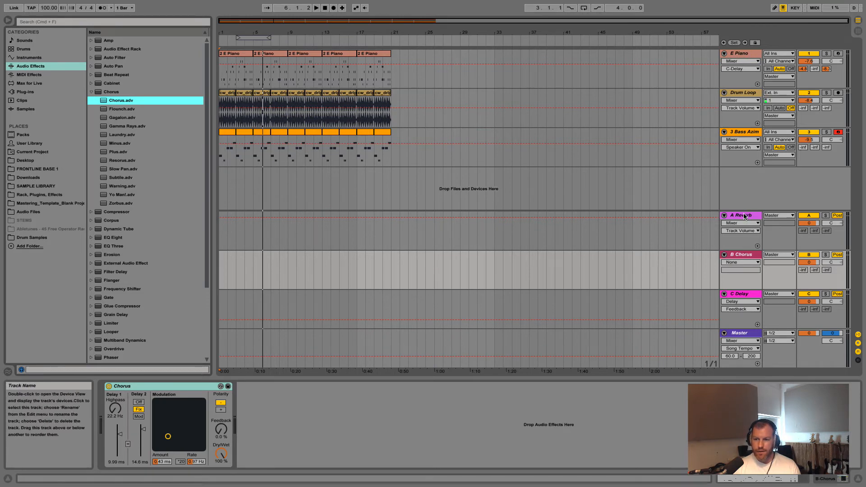
View the devices on the A Reverb and B Chorus returns, and fold all three return tracks.
{"action": "left_click", "coordinate": [744, 217]}
{"action": "left_click", "coordinate": [747, 255]}
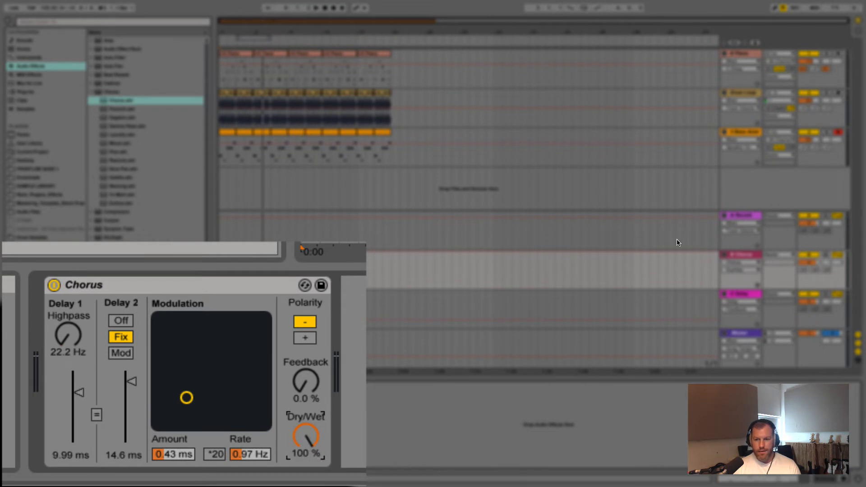
{"action": "left_click", "coordinate": [725, 217]}
{"action": "left_click", "coordinate": [725, 255]}
{"action": "left_click", "coordinate": [725, 293]}
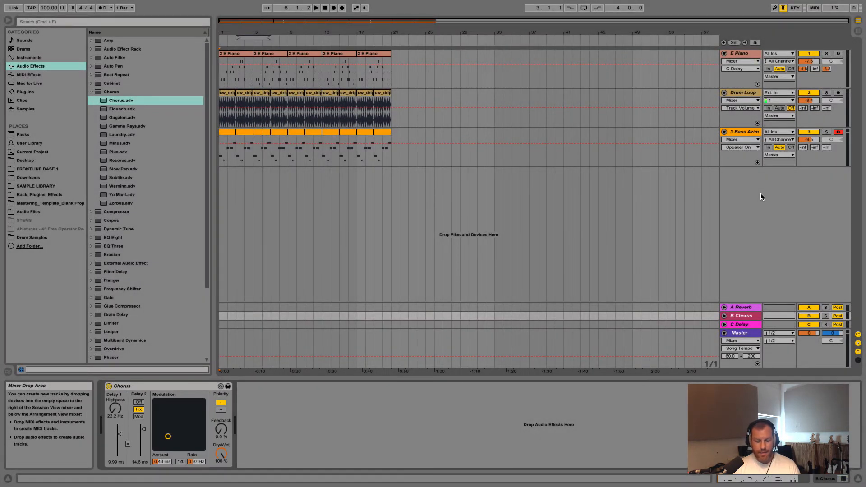
Play the set in the Session View, raise the E Piano's Chorus send by ear, stop playback and settle the send at about -12 dB.
{"action": "key", "text": "Tab"}
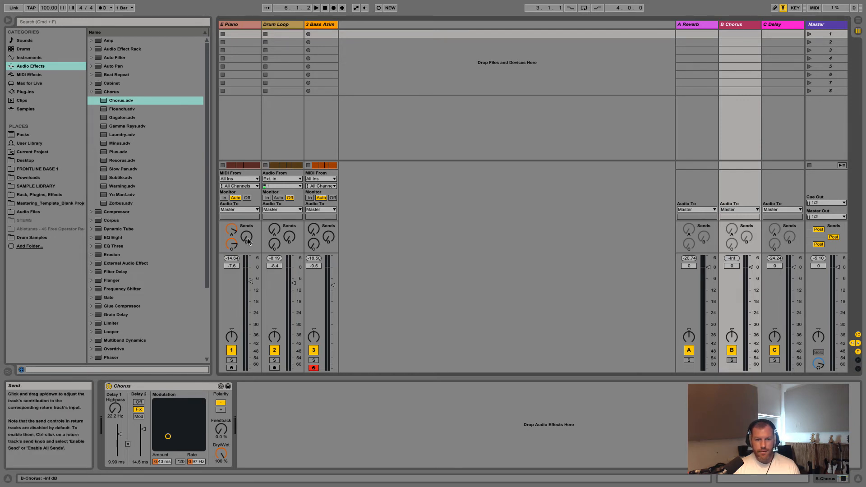
{"action": "key", "text": "space"}
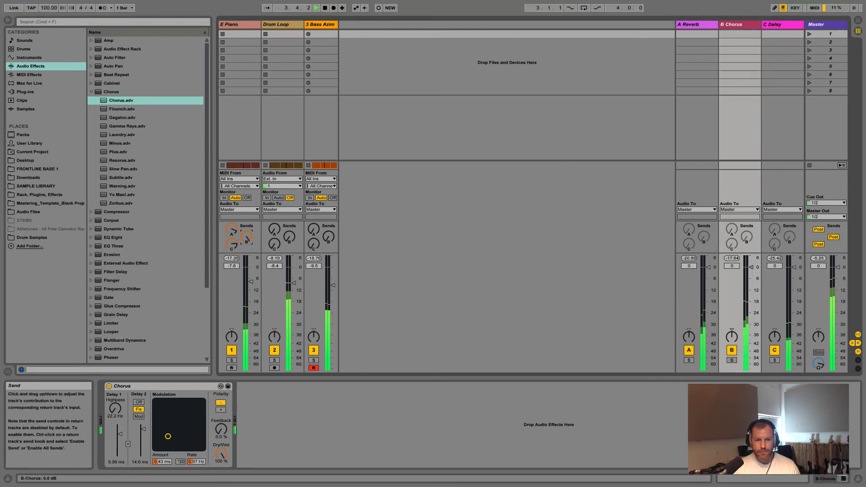
{"action": "mouse_move", "coordinate": [247, 237]}
{"action": "left_mouse_down"}
{"action": "mouse_move", "coordinate": [247, 269]}
{"action": "mouse_move", "coordinate": [246, 237]}
{"action": "left_mouse_up"}
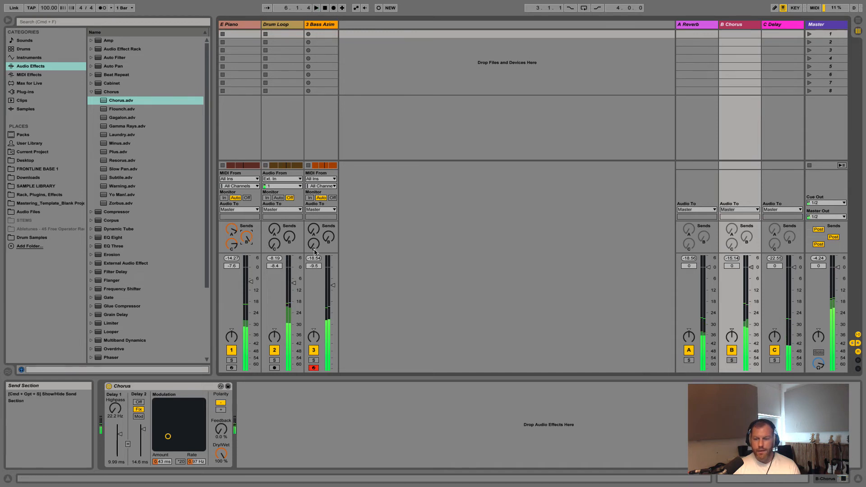
{"action": "key", "text": "space"}
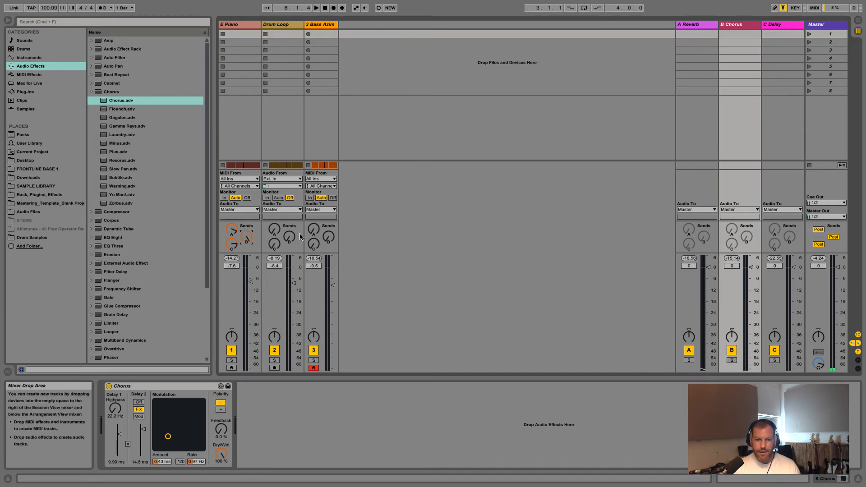
{"action": "left_click_drag", "start_coordinate": [247, 237], "coordinate": [247, 251]}
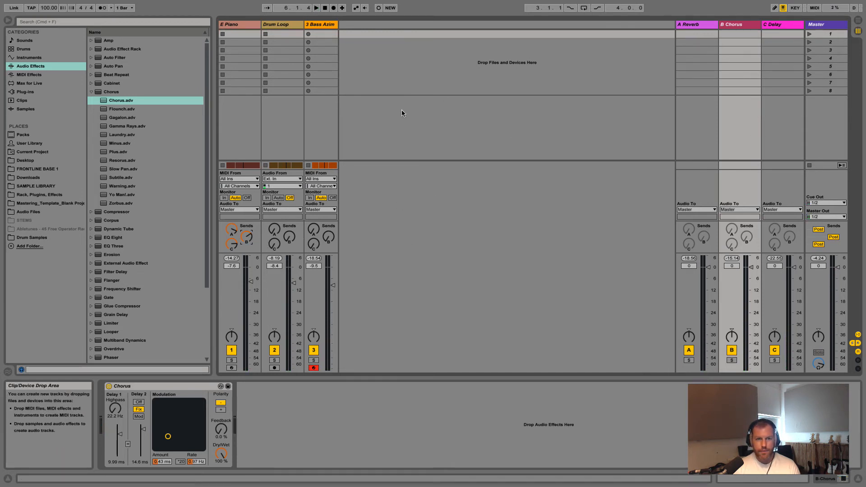
Widen the 3 Bass Azimuth track in the Session View, and select the Master and instrument tracks in turn in the Arrangement View.
{"action": "left_click_drag", "start_coordinate": [336, 26], "coordinate": [347, 26]}
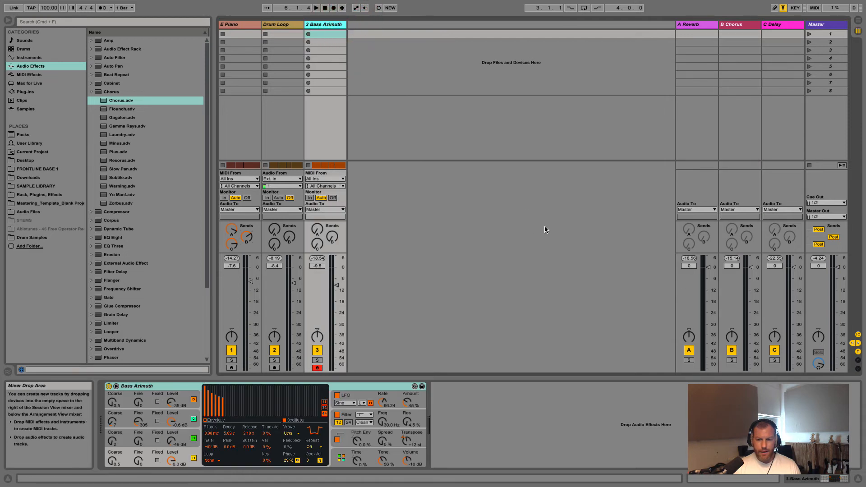
{"action": "key", "text": "Tab"}
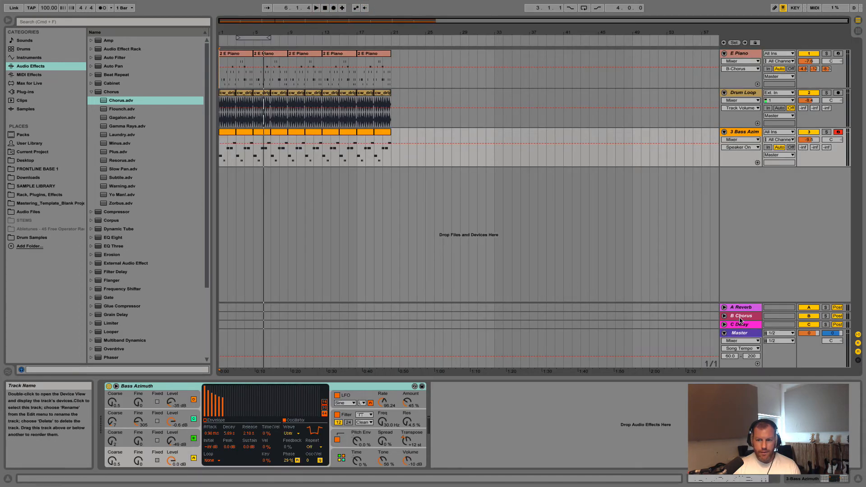
{"action": "left_click", "coordinate": [748, 334]}
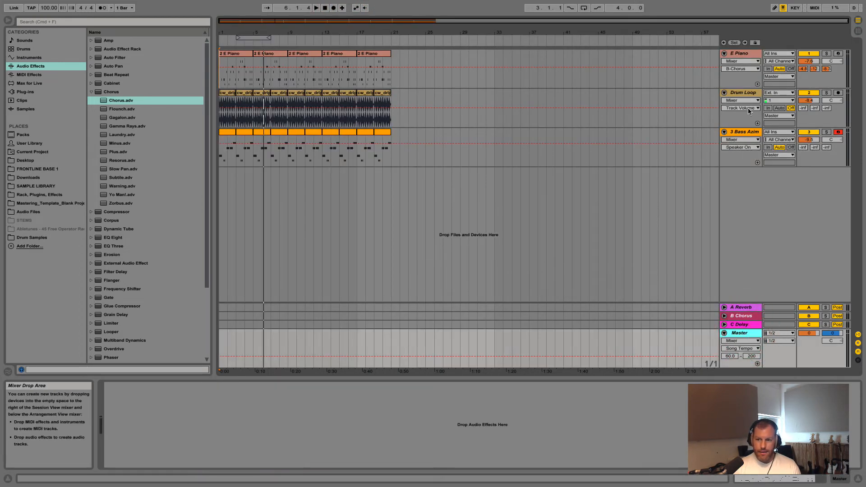
{"action": "left_click", "coordinate": [742, 94]}
{"action": "left_click", "coordinate": [745, 53]}
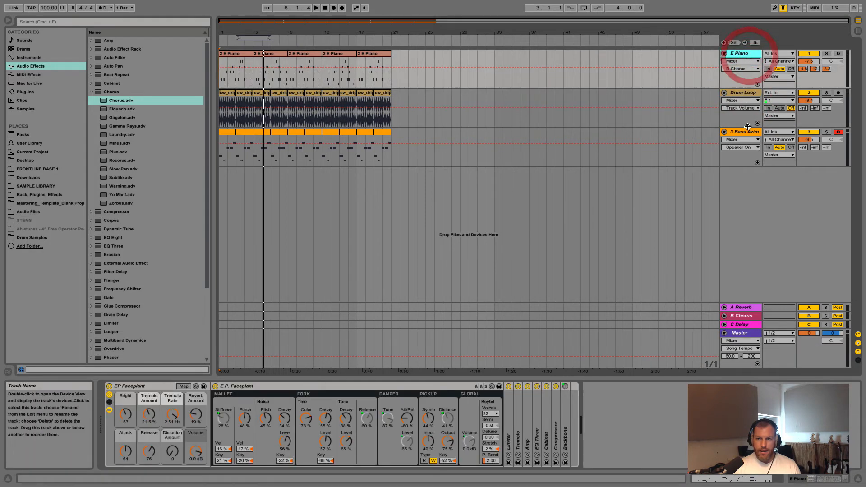
{"action": "left_click", "coordinate": [745, 131]}
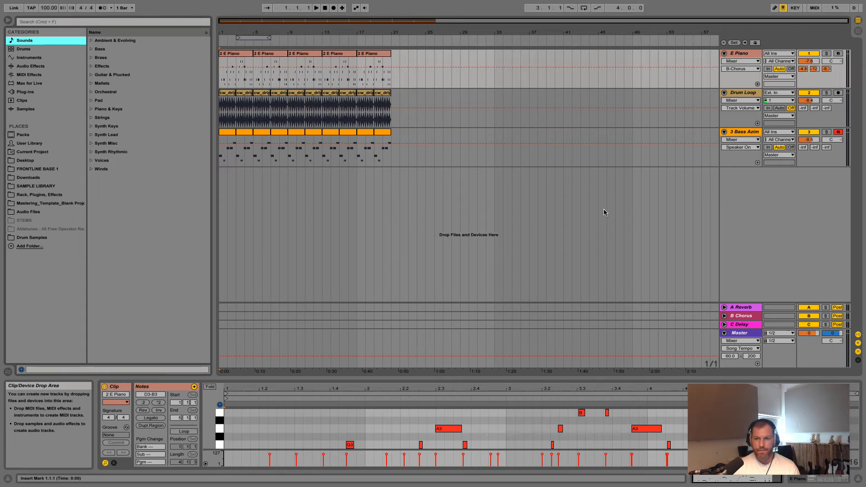
Compare the vertical track columns in the Session View with the Drum Loop and E Piano clips along the Arrangement timeline.
{"action": "key", "text": "Tab"}
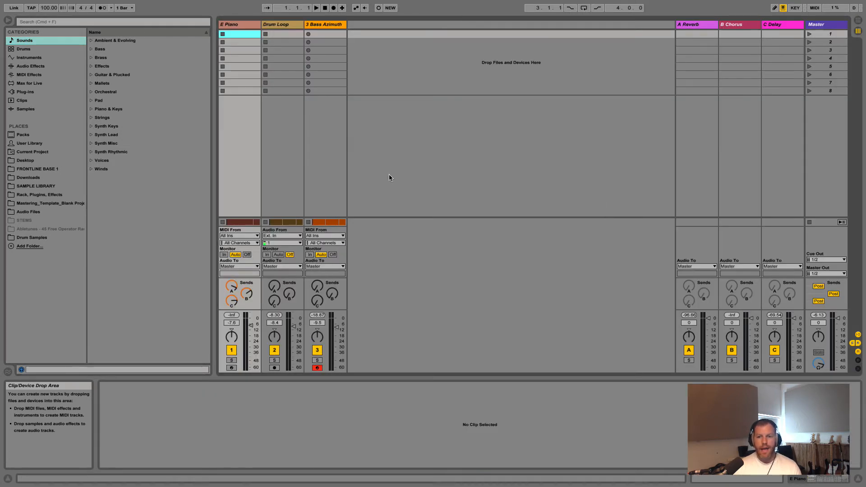
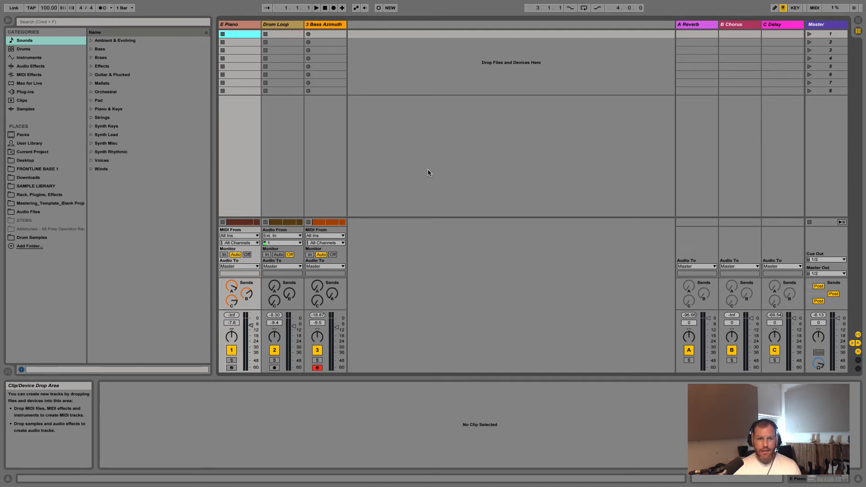
{"action": "left_click", "coordinate": [284, 26]}
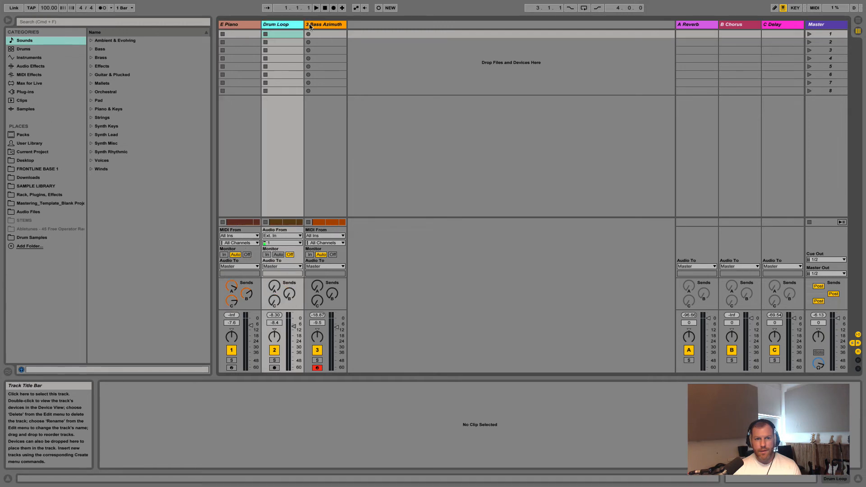
{"action": "left_click", "coordinate": [315, 26]}
{"action": "left_click", "coordinate": [240, 26]}
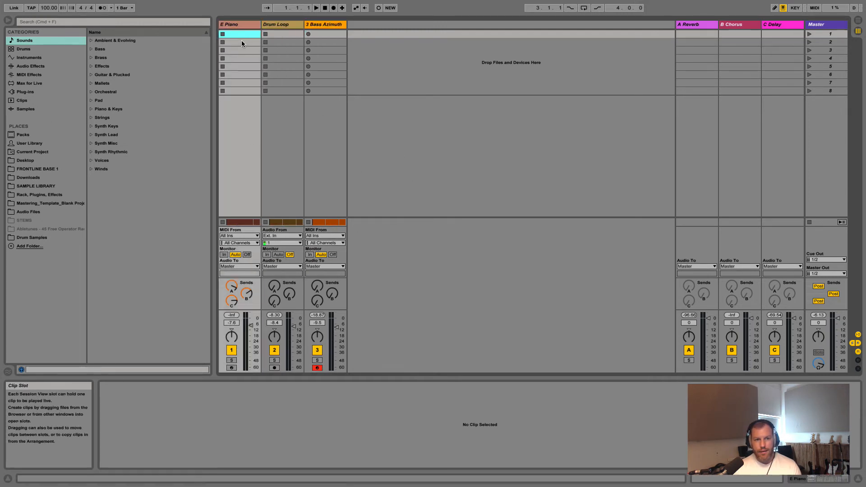
{"action": "key", "text": "Tab"}
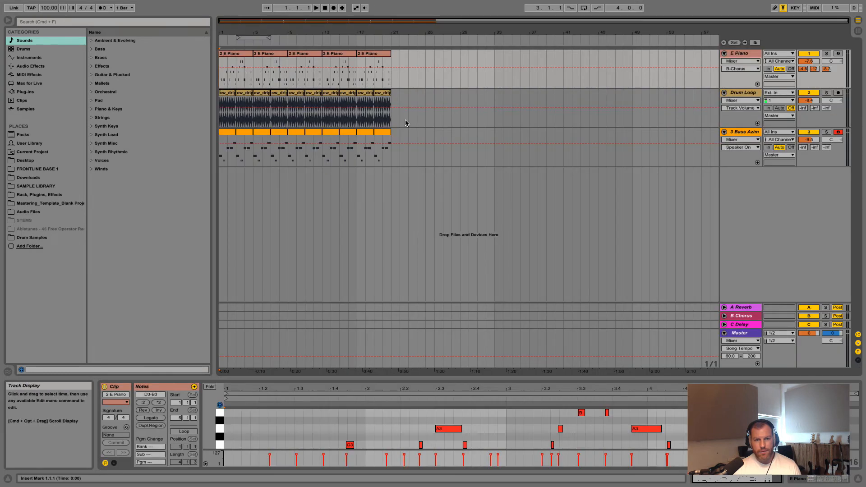
{"action": "left_click", "coordinate": [243, 94]}
{"action": "left_click", "coordinate": [262, 94]}
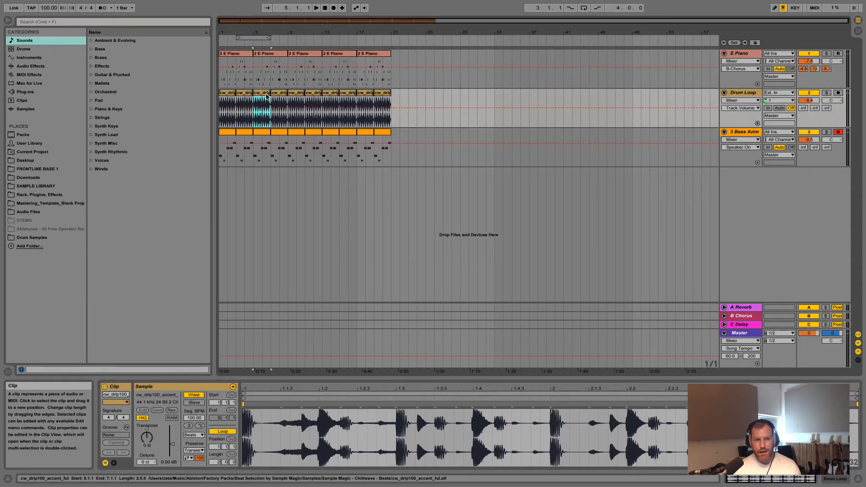
{"action": "left_click", "coordinate": [365, 54]}
{"action": "left_click", "coordinate": [342, 55]}
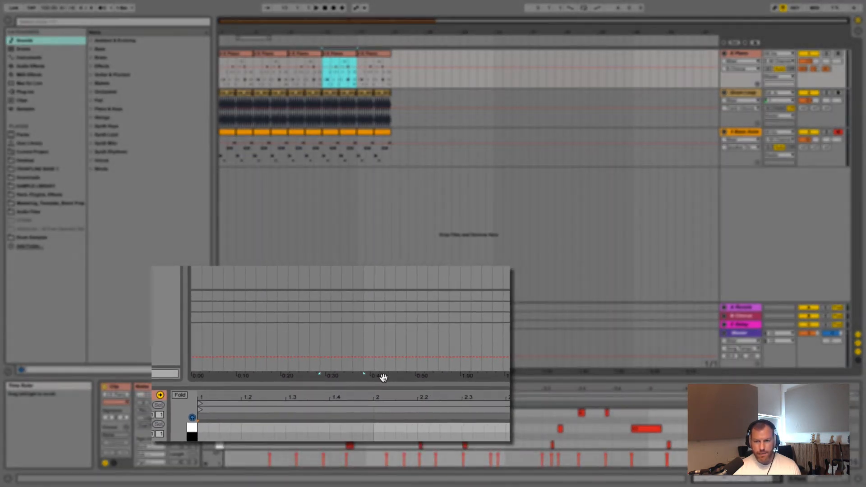
Insert a new audio track after 3 Bass Azimuth in the Session View.
{"action": "key", "text": "Tab"}
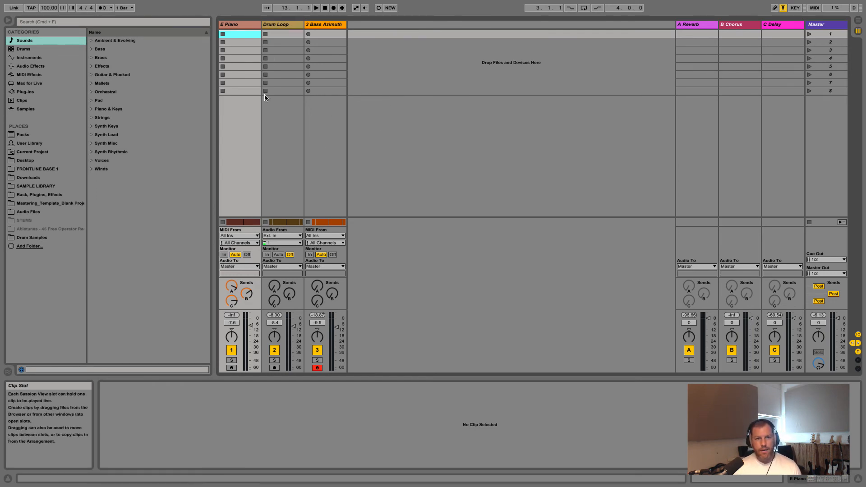
{"action": "left_click", "coordinate": [32, 109]}
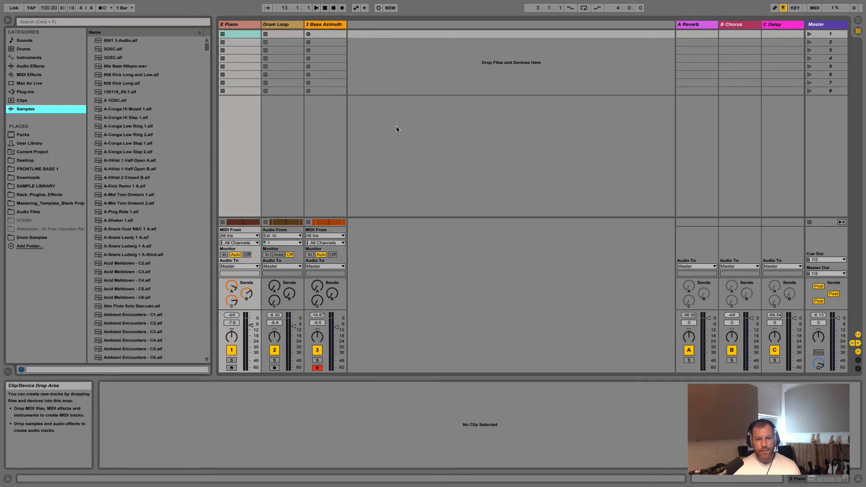
{"action": "right_click", "coordinate": [411, 114]}
{"action": "left_click", "coordinate": [442, 120]}
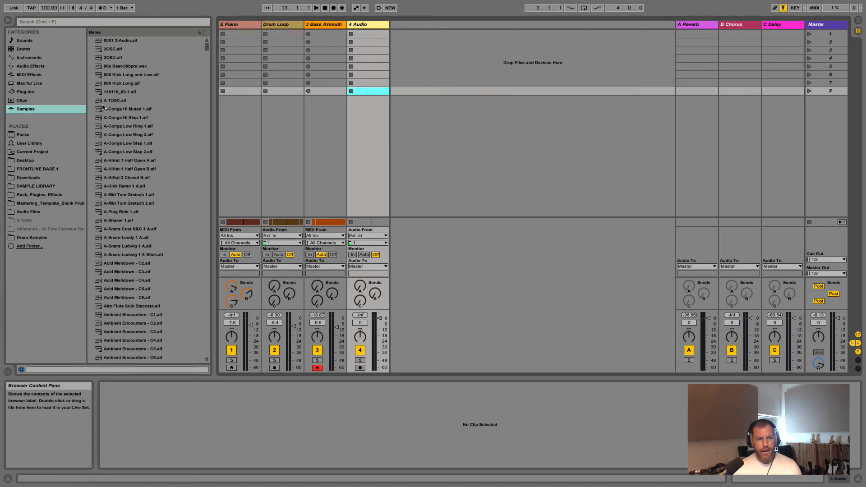
Audition beats from the Beat Selection by Sample Magic pack and place cw_drip100_swing_top.aif in the first clip slot of the new audio track.
{"action": "left_click", "coordinate": [23, 134]}
{"action": "left_click", "coordinate": [91, 41]}
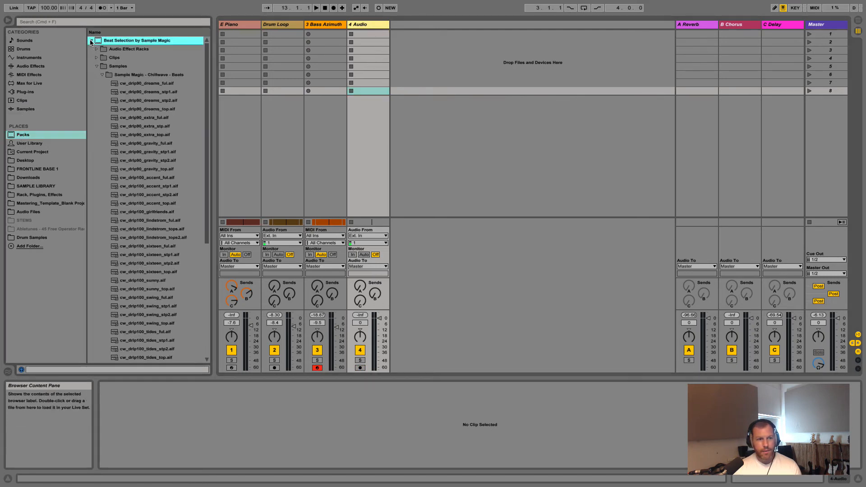
{"action": "left_click", "coordinate": [144, 161]}
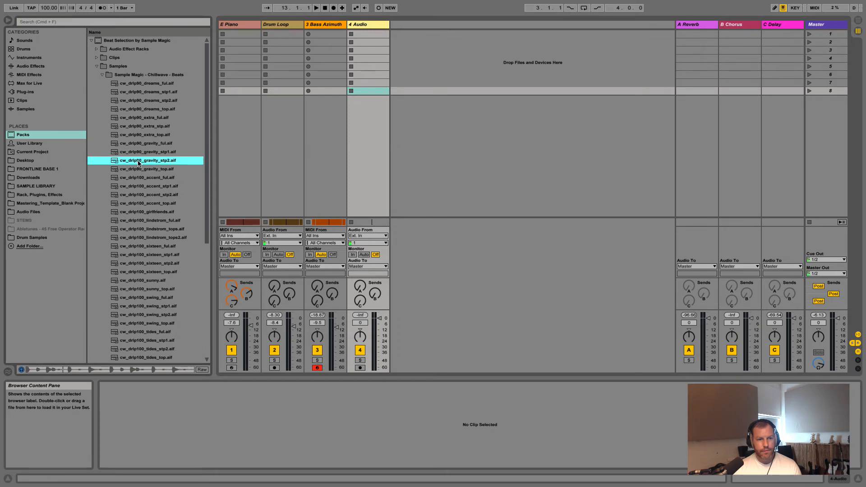
{"action": "left_click", "coordinate": [139, 272]}
{"action": "left_click", "coordinate": [140, 280]}
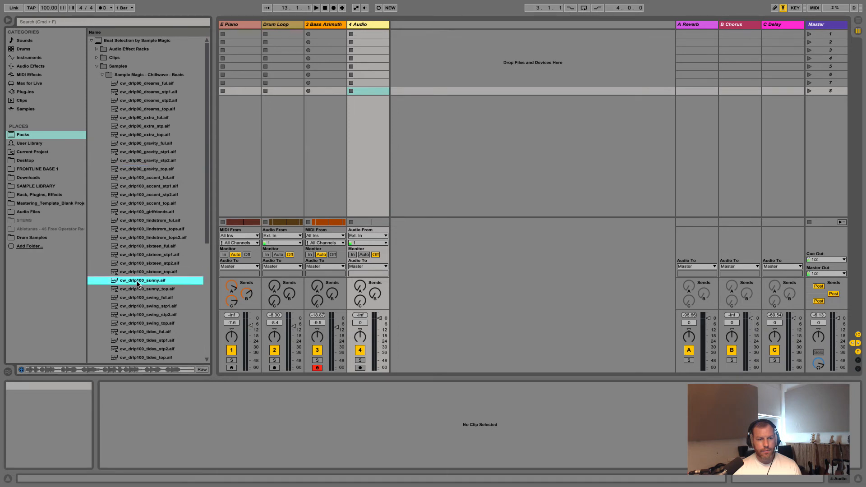
{"action": "left_click", "coordinate": [145, 323]}
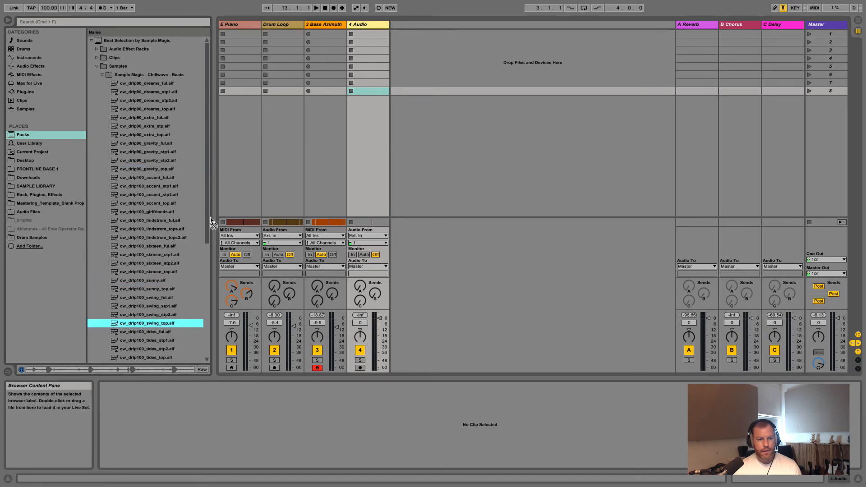
{"action": "left_click_drag", "start_coordinate": [212, 221], "coordinate": [377, 34]}
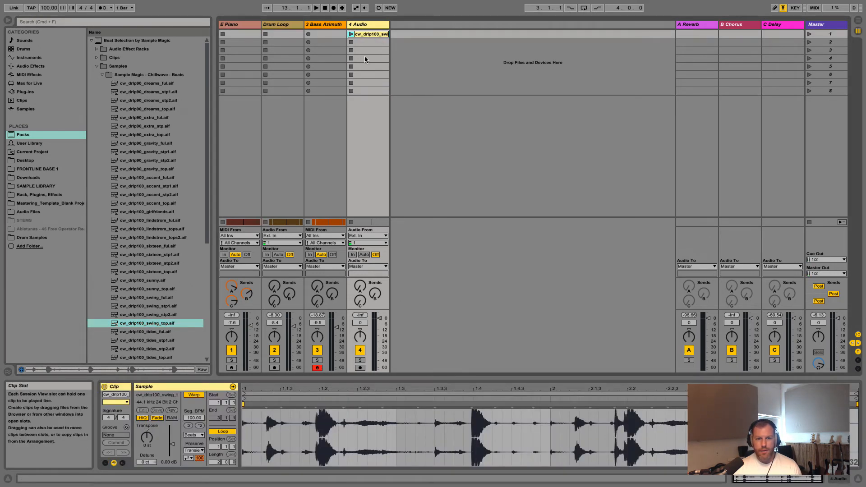
{"action": "key", "text": "Tab"}
{"action": "key", "text": "Tab"}
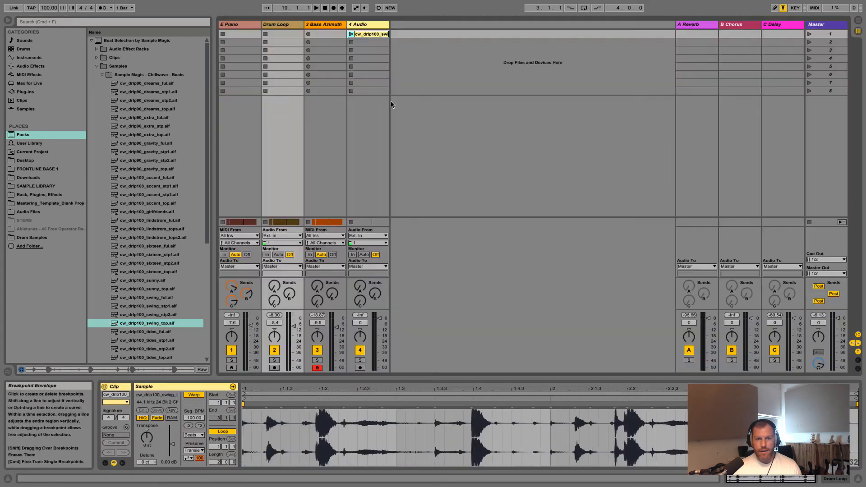
Rename the 4 Audio track as drum loop.
{"action": "left_click", "coordinate": [370, 26]}
{"action": "key", "text": "super+r"}
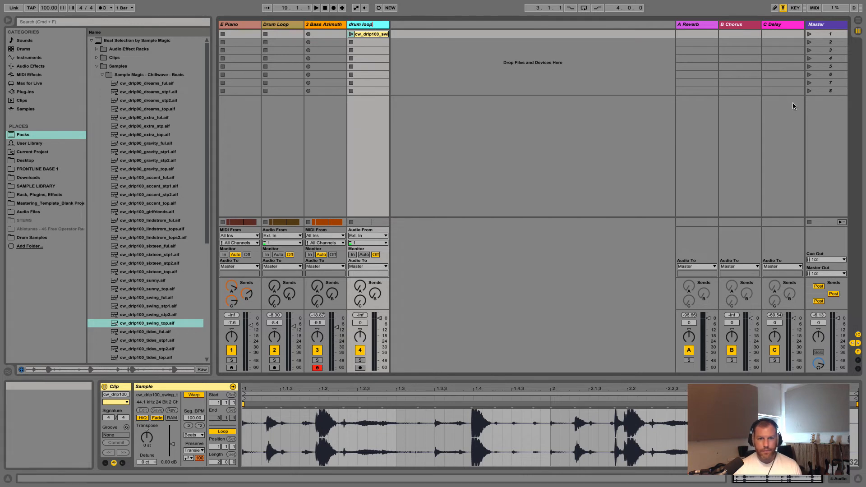
{"action": "left_click", "coordinate": [468, 132]}
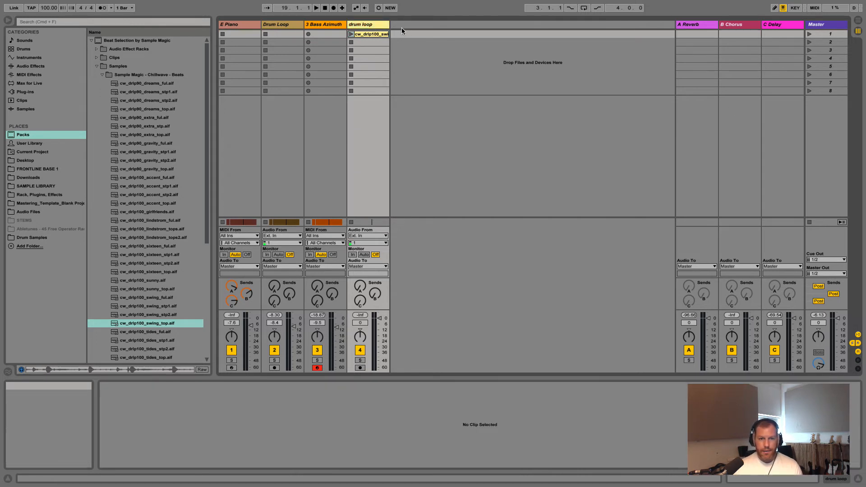
{"action": "right_click", "coordinate": [441, 146]}
{"action": "left_click", "coordinate": [458, 152]}
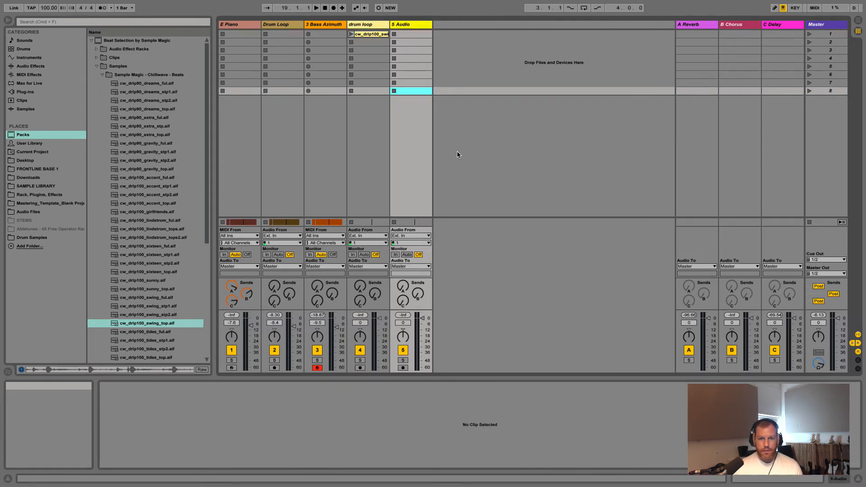
{"action": "right_click", "coordinate": [414, 27]}
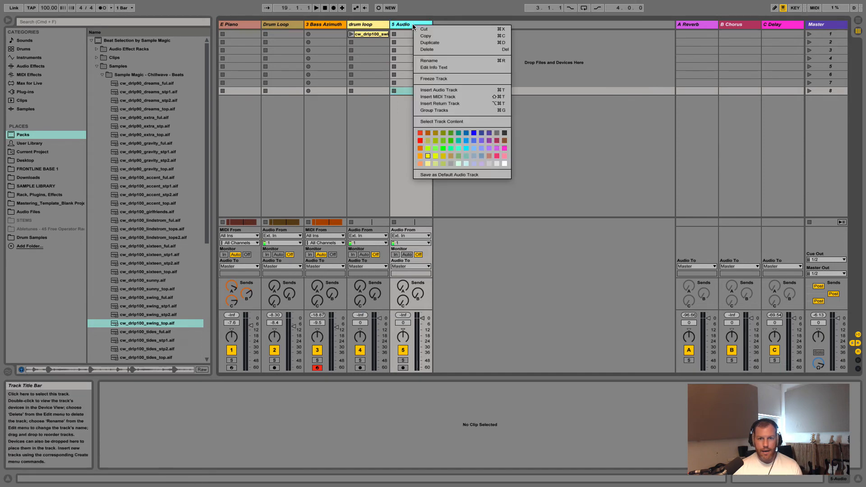
{"action": "left_click", "coordinate": [434, 49]}
Insert a new MIDI track after the drum loop track in the Session View and select it.
{"action": "right_click", "coordinate": [429, 111]}
{"action": "left_click", "coordinate": [463, 123]}
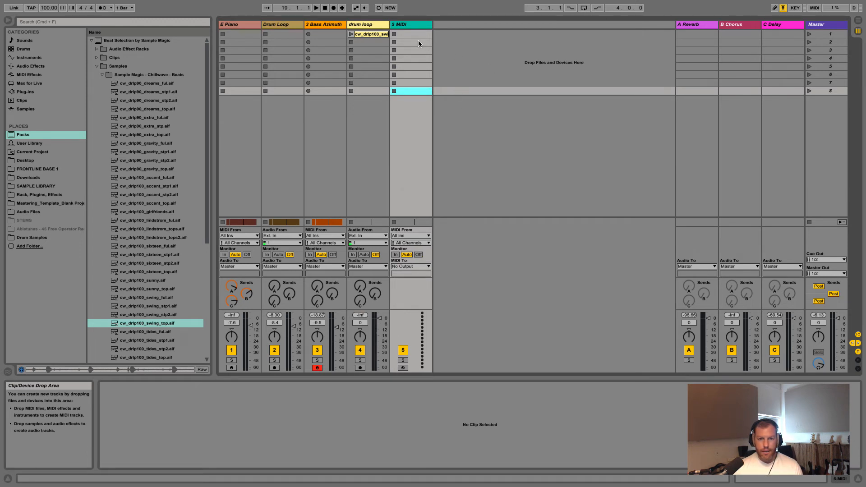
{"action": "left_click", "coordinate": [419, 26]}
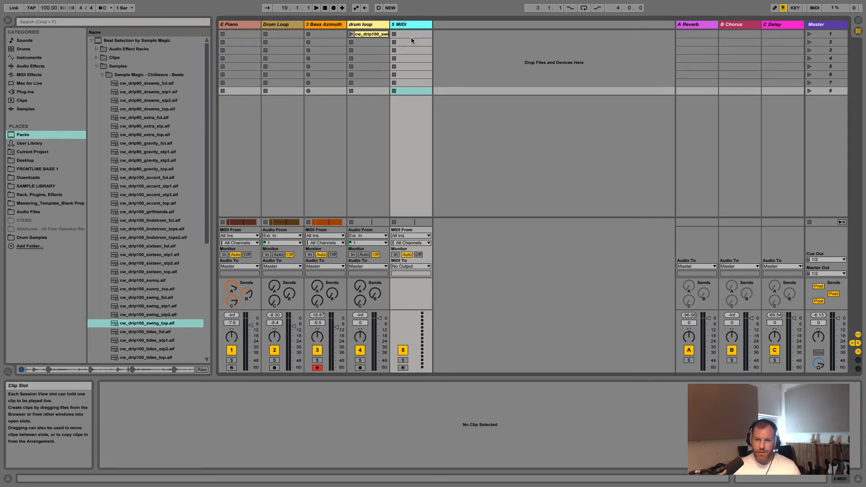
Copy the first 3 Bass Azimuth clip from the Arrangement into the first clip slot of the 5 MIDI track.
{"action": "key", "text": "Tab"}
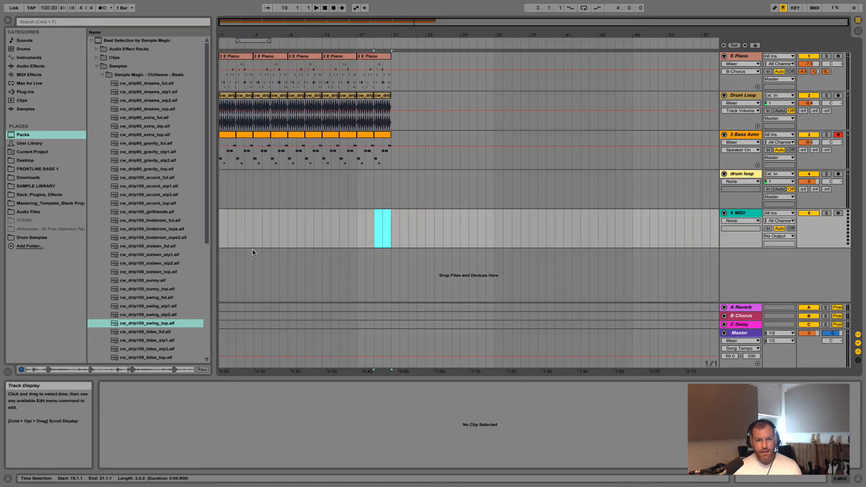
{"action": "left_click", "coordinate": [226, 135]}
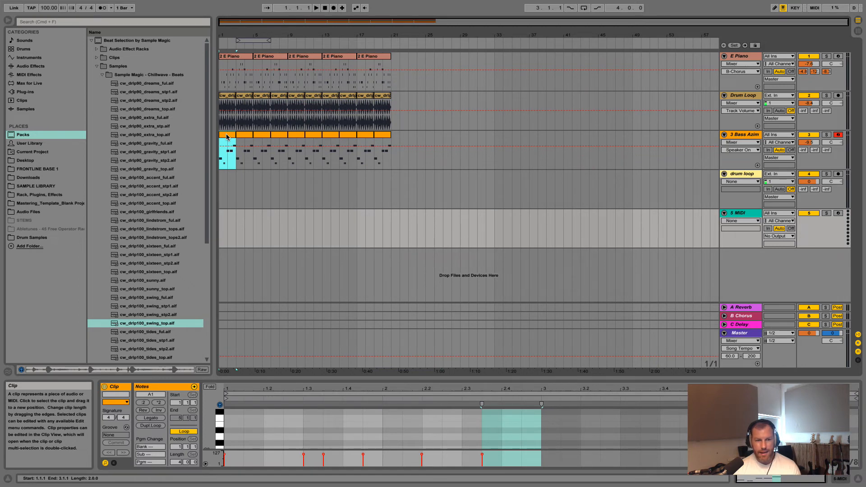
{"action": "key", "text": "Tab"}
{"action": "left_click_drag", "start_coordinate": [227, 137], "coordinate": [418, 37]}
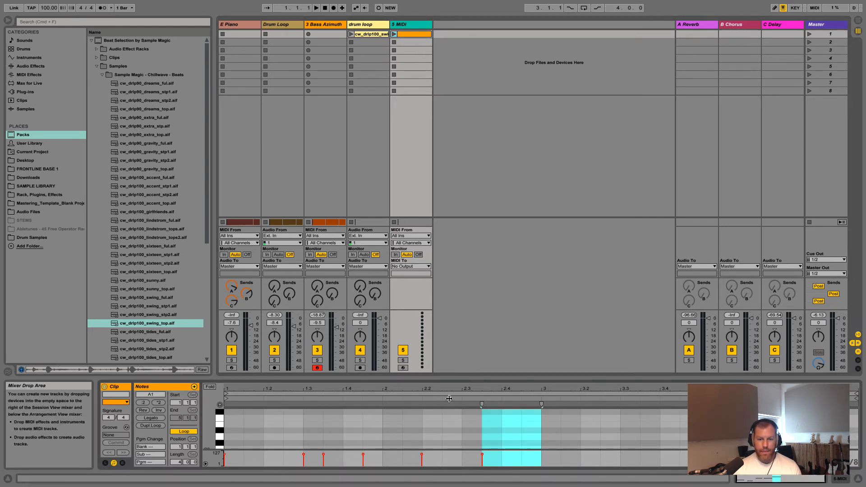
Enlarge the note editor and compare the copied clip's notes with the 5 MIDI track's device chain.
{"action": "left_click_drag", "start_coordinate": [470, 378], "coordinate": [478, 286]}
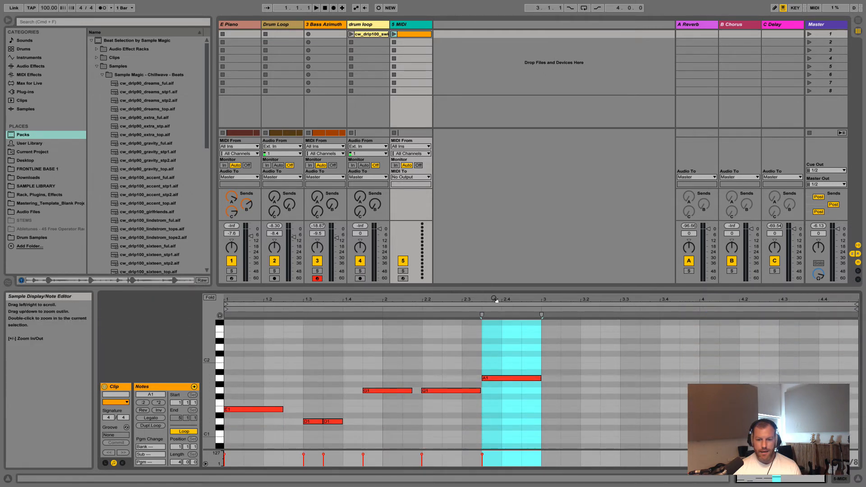
{"action": "left_click", "coordinate": [414, 27]}
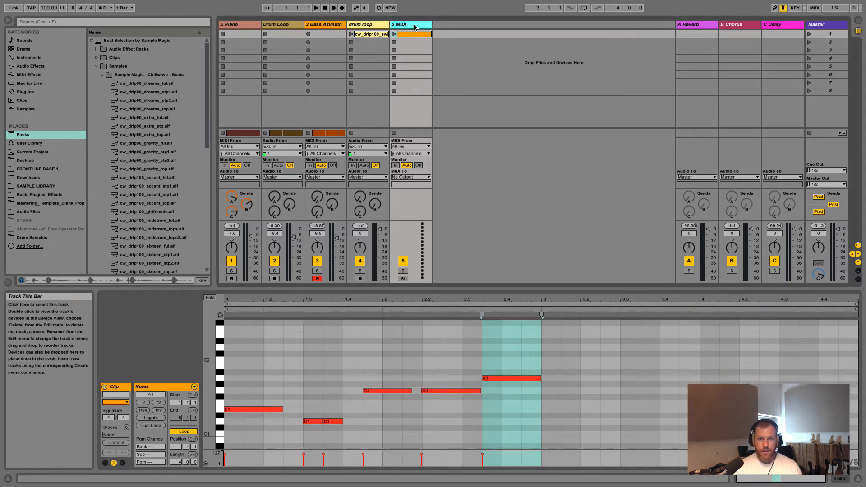
{"action": "double_click", "coordinate": [416, 27]}
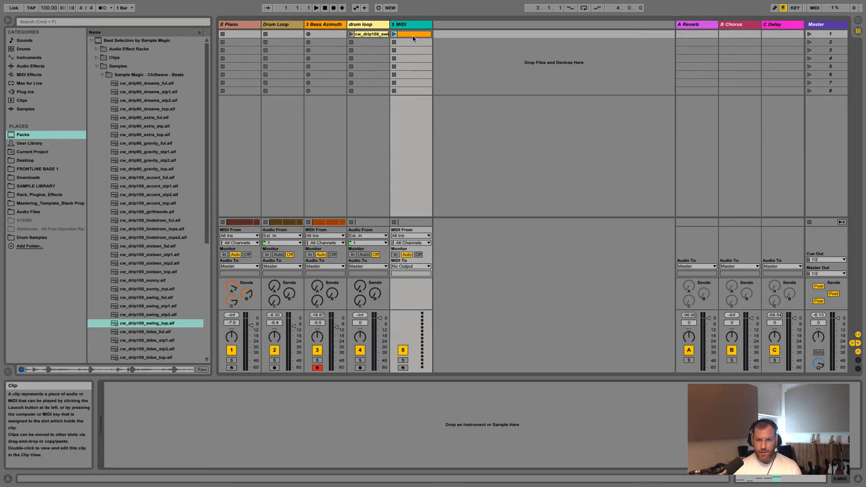
{"action": "left_click", "coordinate": [418, 35]}
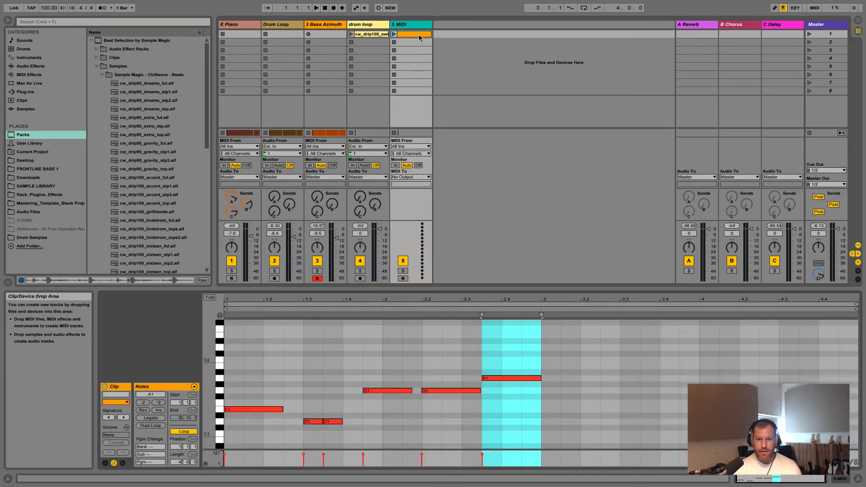
{"action": "double_click", "coordinate": [415, 27]}
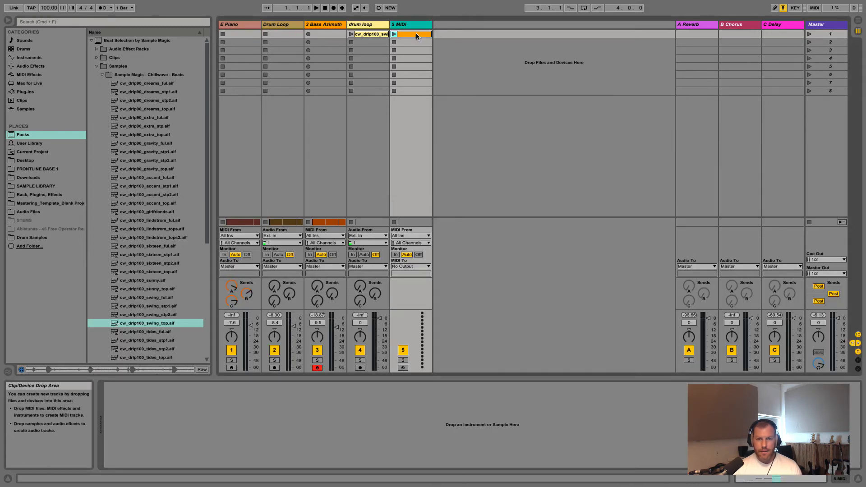
{"action": "left_click", "coordinate": [416, 36]}
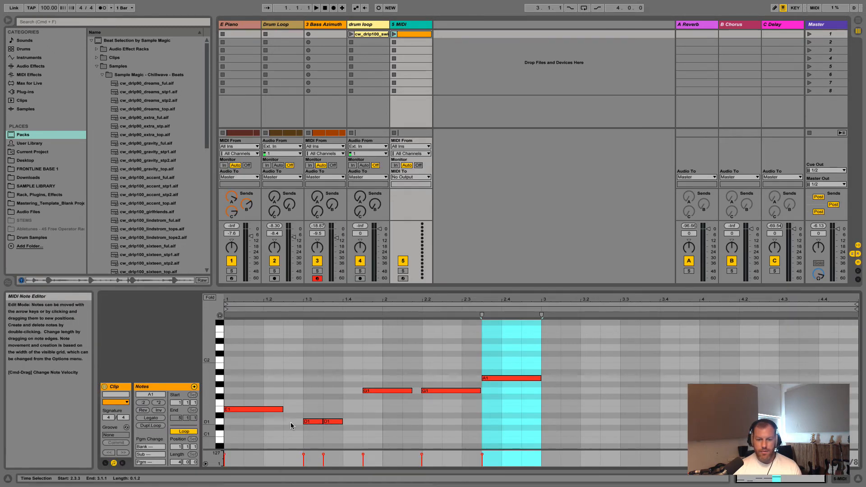
Audition Operator bass presets and load Bass Housy.adv onto the 5 MIDI track.
{"action": "left_click", "coordinate": [29, 57]}
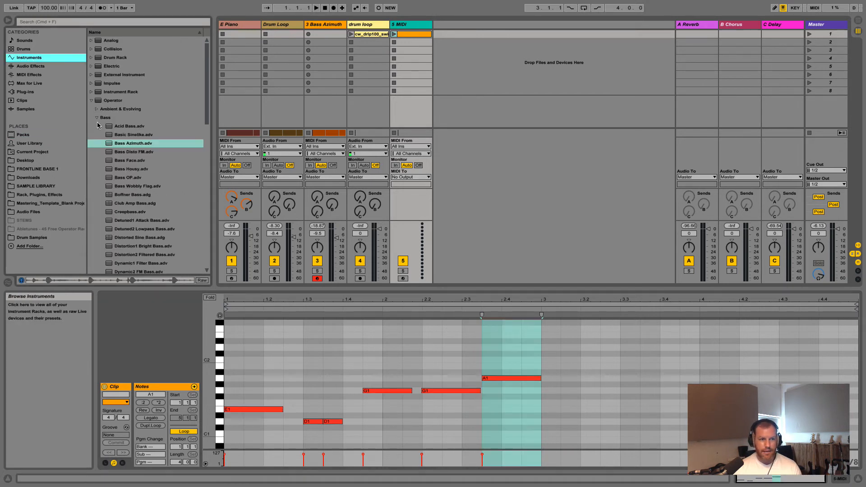
{"action": "left_click", "coordinate": [133, 225]}
{"action": "left_click", "coordinate": [126, 229]}
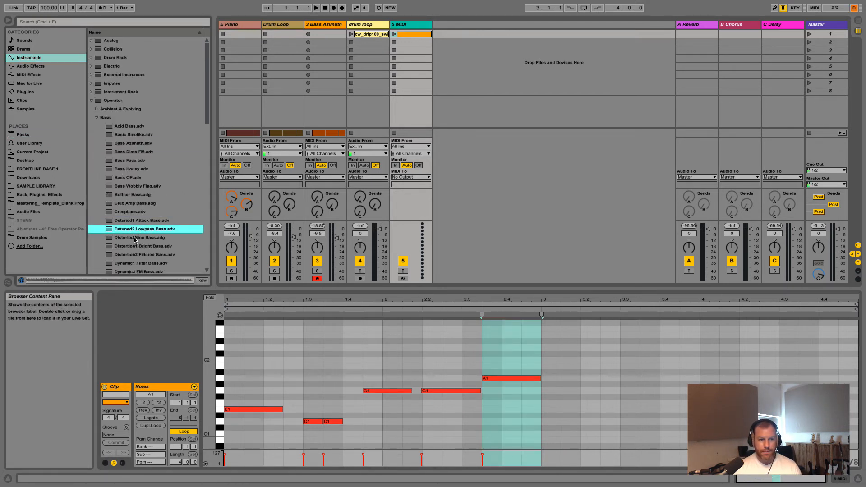
{"action": "left_click", "coordinate": [136, 246]}
{"action": "left_click", "coordinate": [136, 255]}
{"action": "left_click", "coordinate": [132, 265]}
{"action": "left_click", "coordinate": [132, 272]}
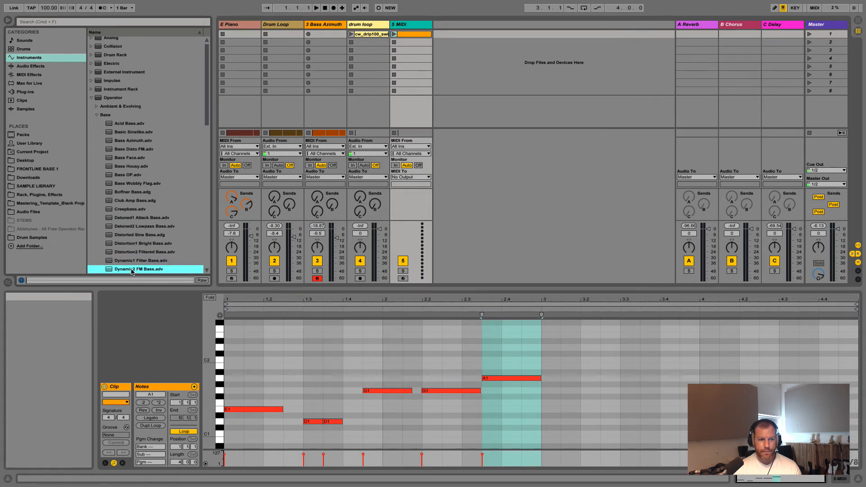
{"action": "left_click", "coordinate": [132, 159]}
{"action": "left_click", "coordinate": [131, 165]}
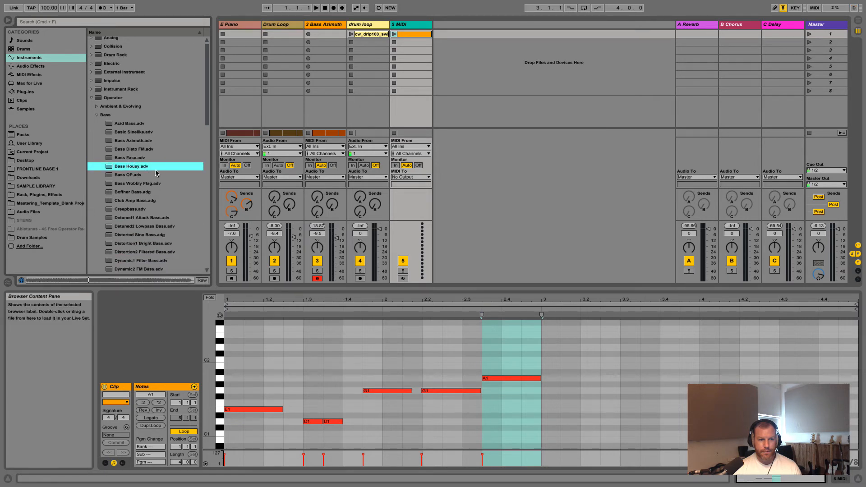
{"action": "left_click_drag", "start_coordinate": [137, 170], "coordinate": [413, 41]}
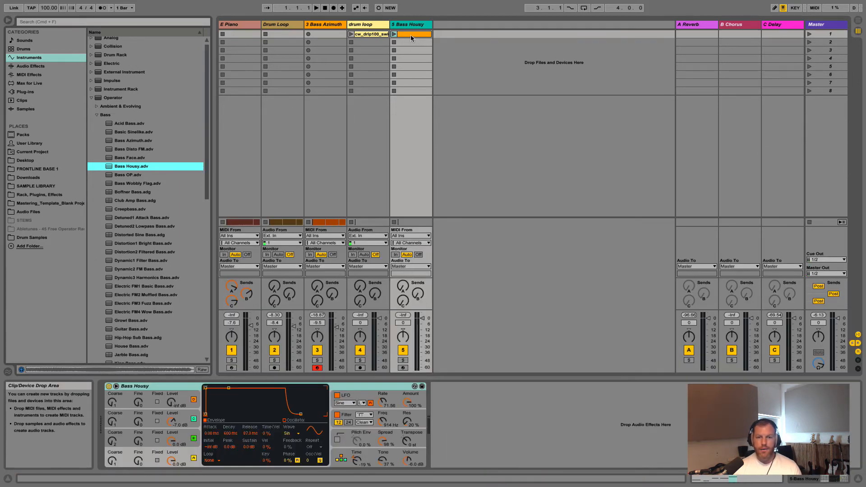
Launch the bass clip on the 5 Bass Housy track and mute the E Piano, Drum Loop and 3 Bass Azimuth tracks.
{"action": "left_click", "coordinate": [408, 35]}
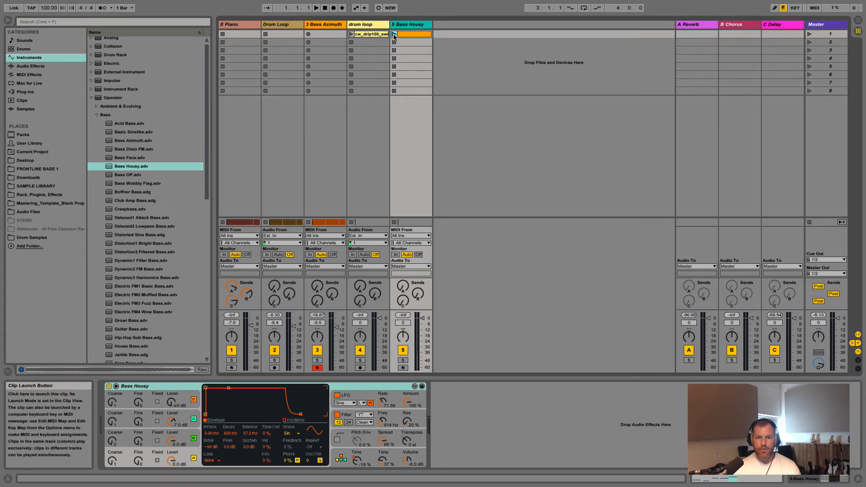
{"action": "left_click", "coordinate": [394, 35]}
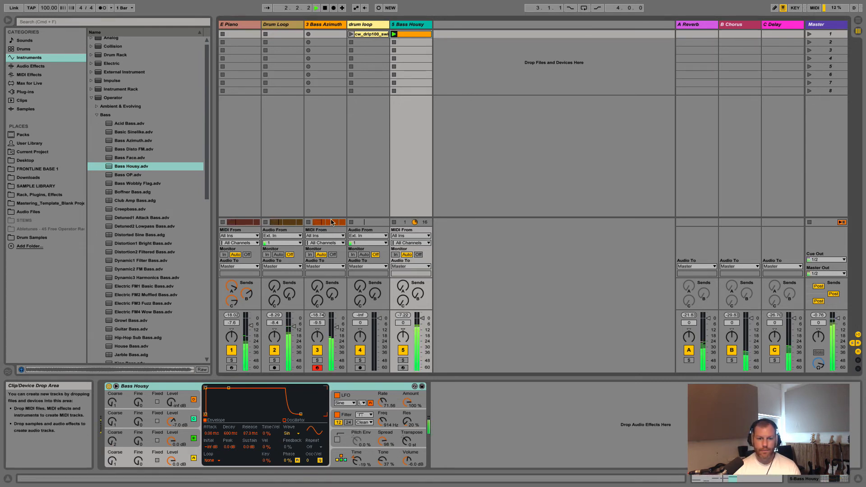
{"action": "left_click", "coordinate": [232, 350]}
{"action": "left_click", "coordinate": [274, 350]}
{"action": "left_click", "coordinate": [318, 351]}
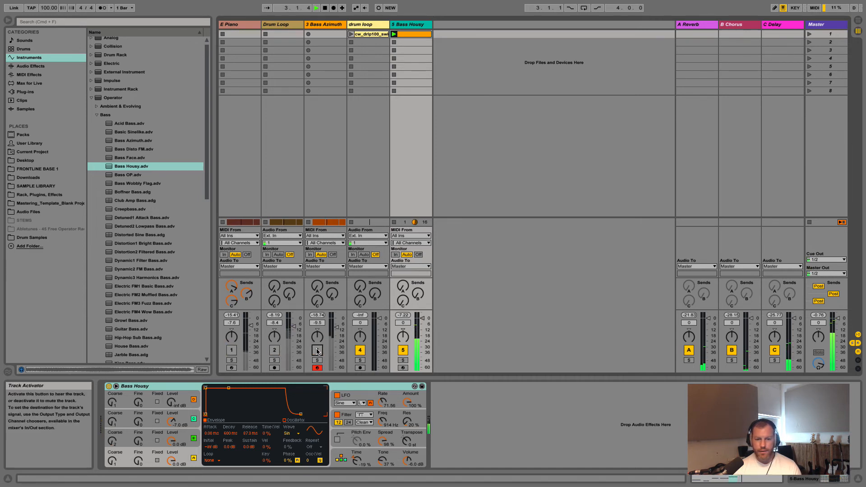
Select all notes in the 5 Bass Housy clip and duplicate them into bars 3 and 4.
{"action": "double_click", "coordinate": [410, 35]}
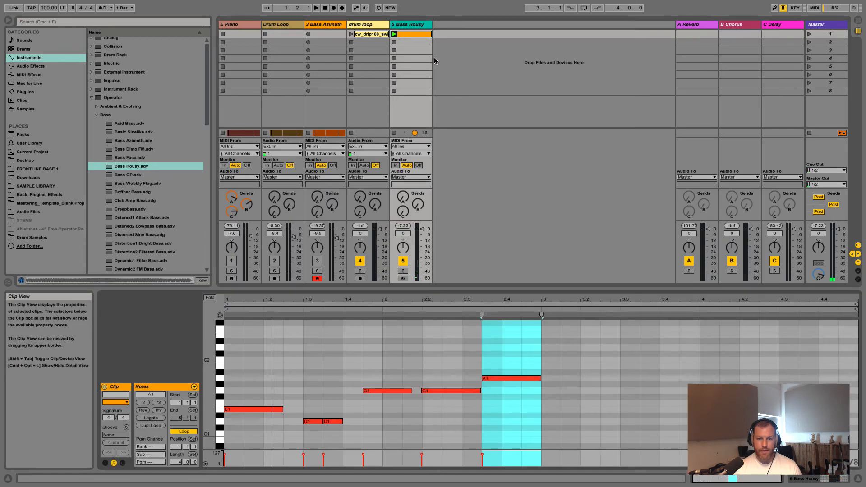
{"action": "left_click", "coordinate": [545, 338]}
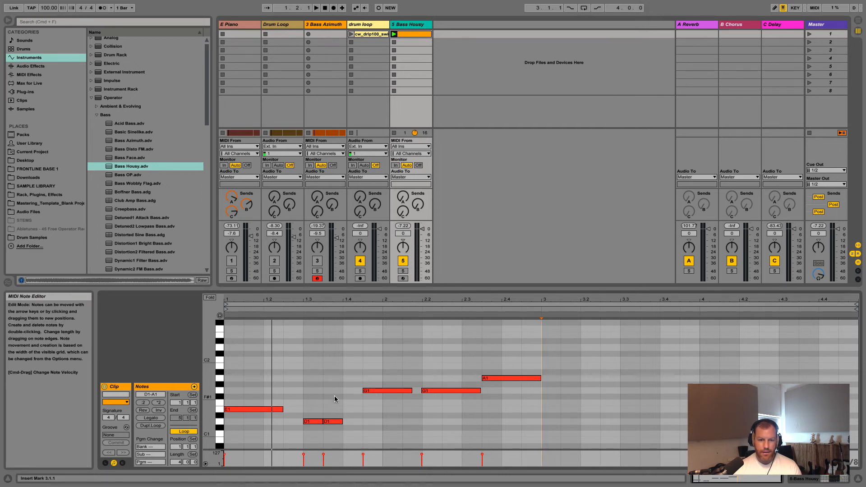
{"action": "left_click_drag", "start_coordinate": [513, 434], "coordinate": [264, 349]}
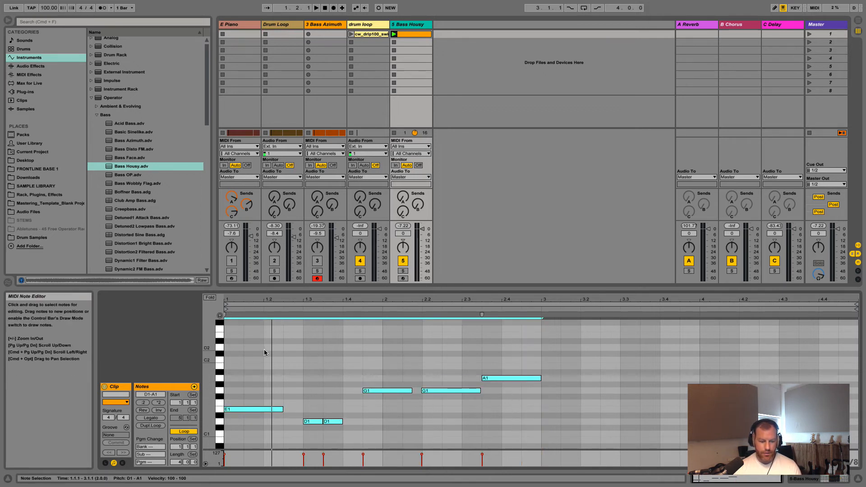
{"action": "key", "text": "super+d"}
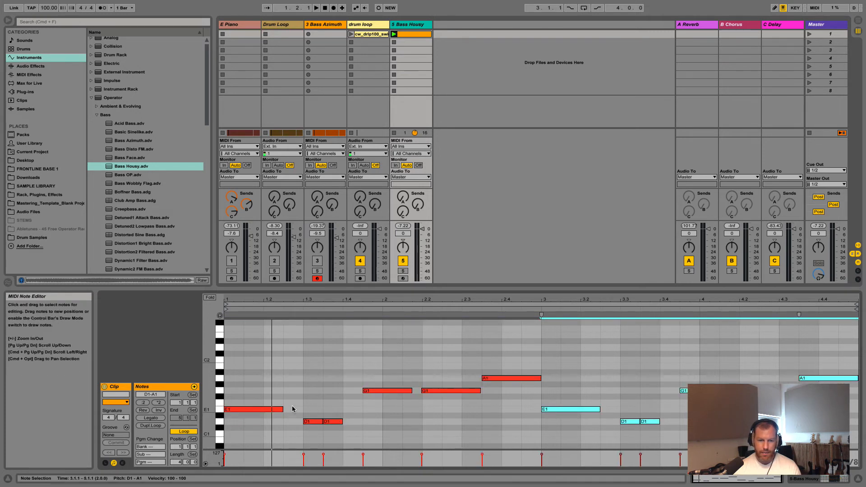
{"action": "key", "text": "super+z"}
{"action": "right_click", "coordinate": [270, 413]}
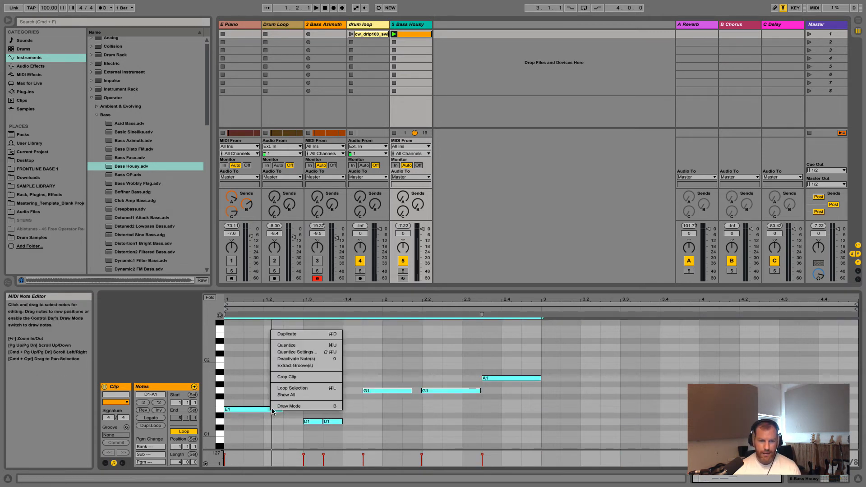
{"action": "left_click", "coordinate": [309, 334]}
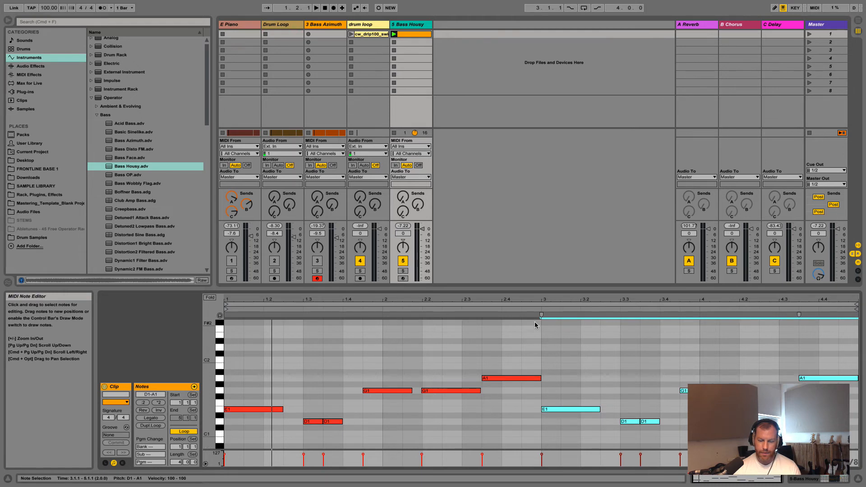
Shorten the bass clip's loop to its first two bars and open the drum loop clip for comparison.
{"action": "left_click", "coordinate": [855, 305]}
{"action": "mouse_move", "coordinate": [851, 304]}
{"action": "left_mouse_down"}
{"action": "mouse_move", "coordinate": [443, 307]}
{"action": "mouse_move", "coordinate": [533, 309]}
{"action": "left_mouse_up"}
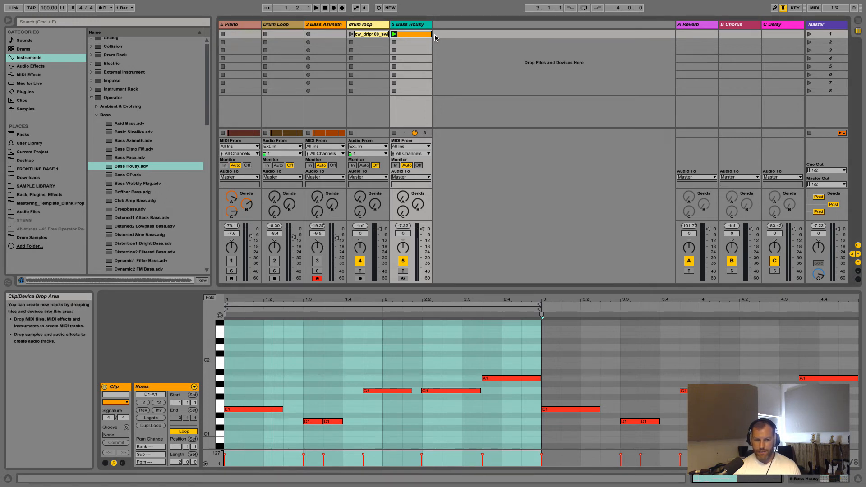
{"action": "left_click", "coordinate": [372, 35]}
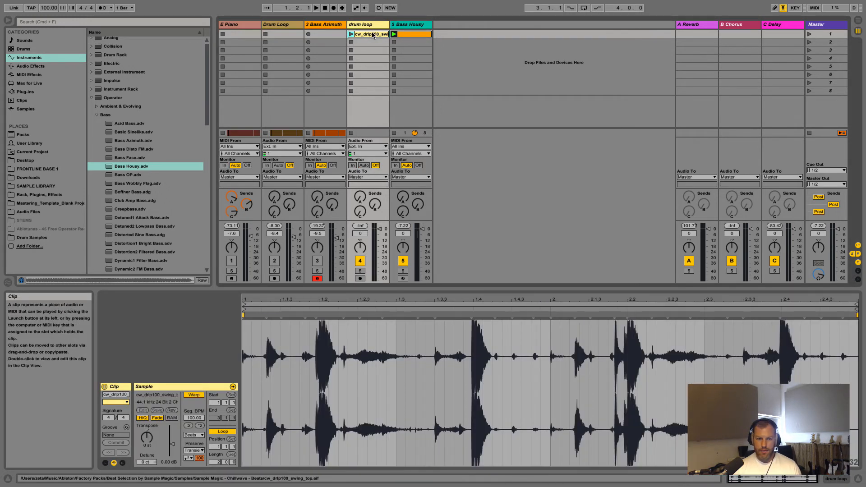
Launch the bass and drum loop clips together and lower the drum loop track's volume to -15.0 dB.
{"action": "left_click", "coordinate": [394, 34]}
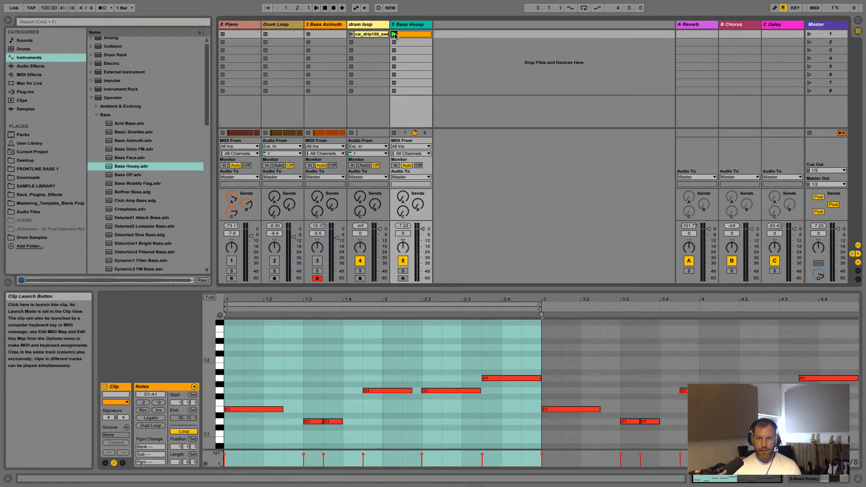
{"action": "left_click", "coordinate": [351, 35]}
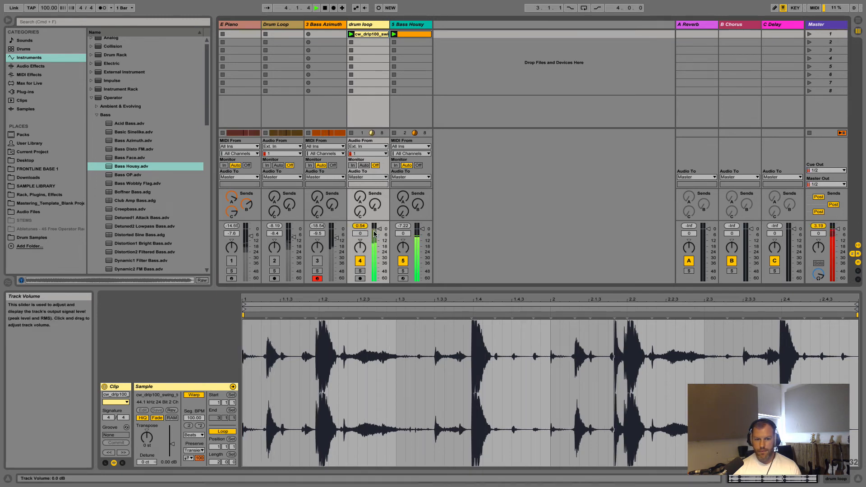
{"action": "mouse_move", "coordinate": [379, 229]}
{"action": "left_mouse_down"}
{"action": "mouse_move", "coordinate": [380, 246]}
{"action": "mouse_move", "coordinate": [422, 237]}
{"action": "mouse_move", "coordinate": [380, 243]}
{"action": "left_mouse_up"}
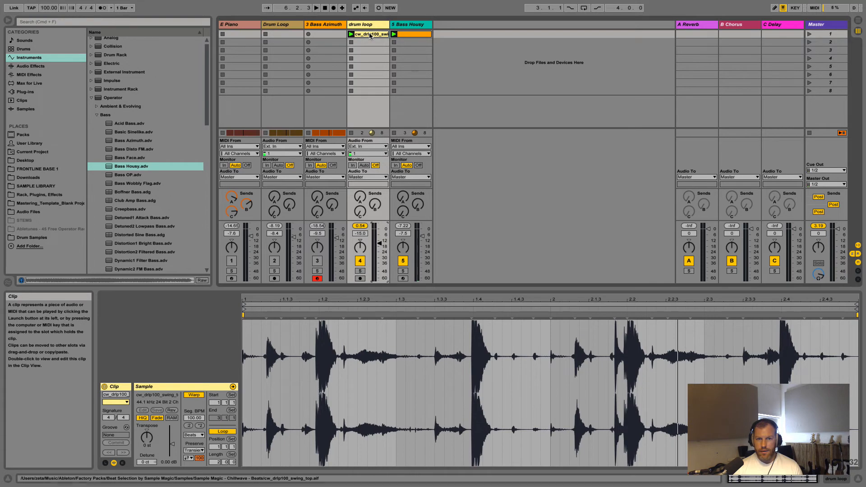
Examine the bass clip and the cw_drip100_swing_top clip in turn in the Clip View.
{"action": "left_click", "coordinate": [404, 35]}
{"action": "left_click", "coordinate": [372, 37]}
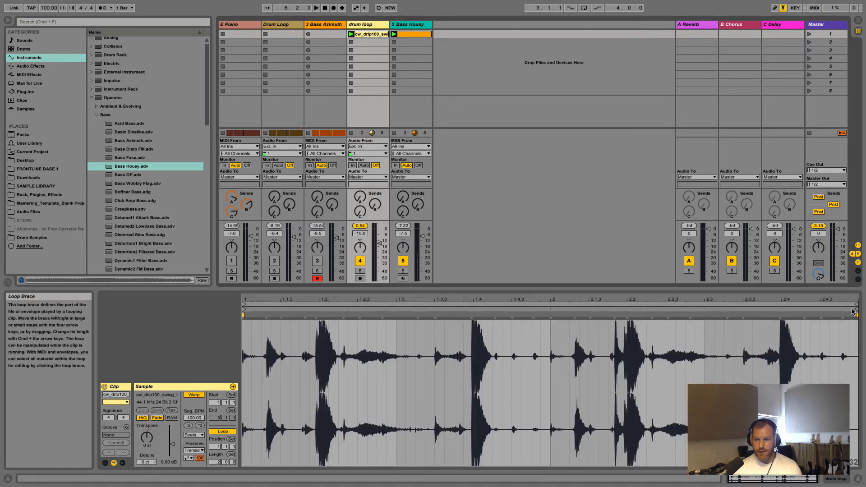
Compare the first bass clip with the swing drum loop clip, and play both together briefly before stopping playback.
{"action": "left_click", "coordinate": [405, 34]}
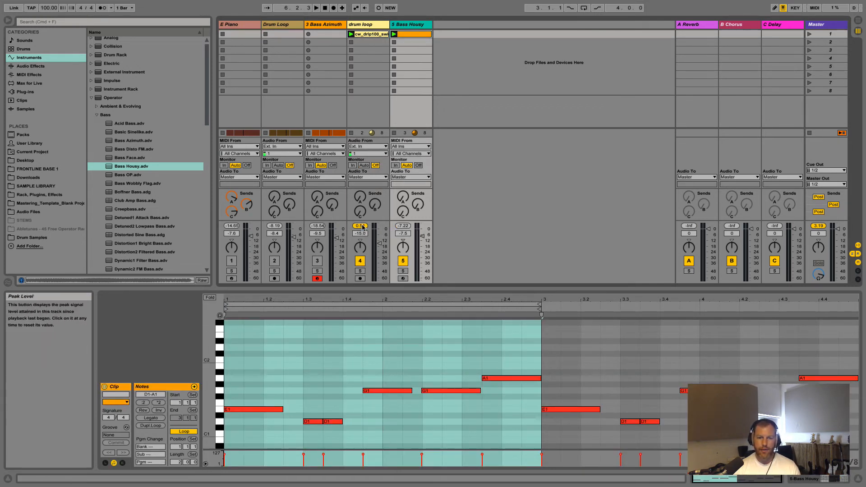
{"action": "left_click", "coordinate": [370, 34]}
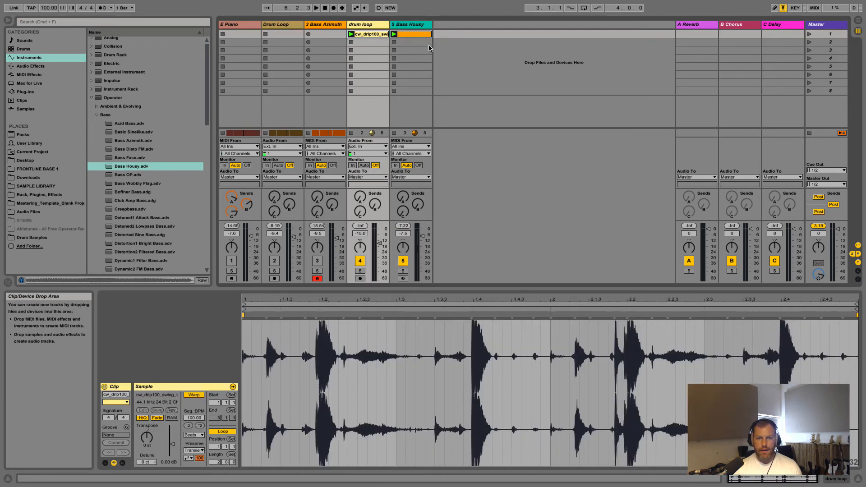
{"action": "left_click", "coordinate": [416, 35]}
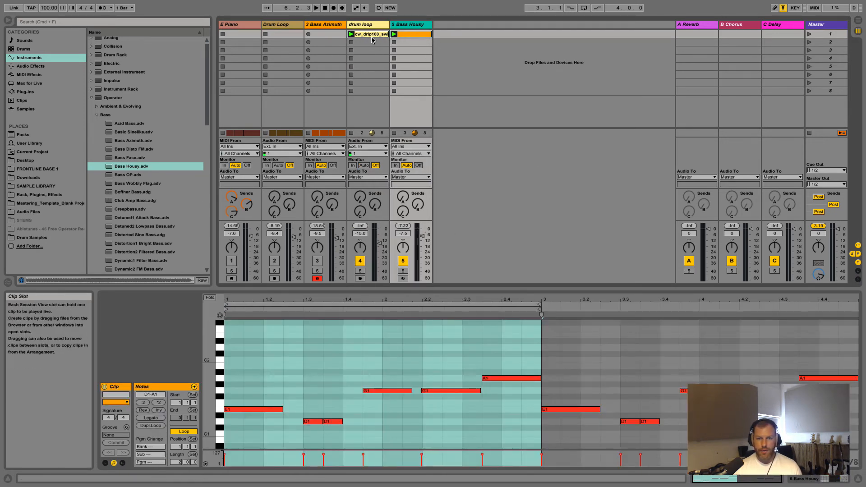
{"action": "left_click", "coordinate": [373, 34]}
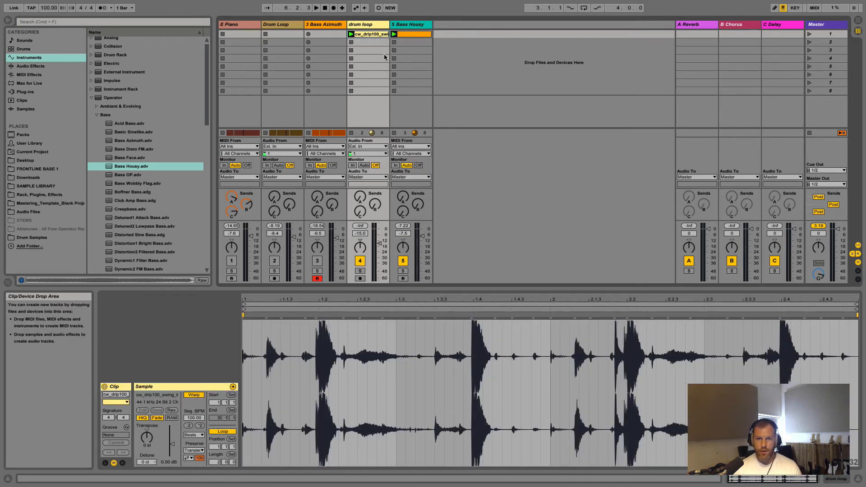
{"action": "left_click", "coordinate": [394, 34]}
{"action": "left_click", "coordinate": [351, 34]}
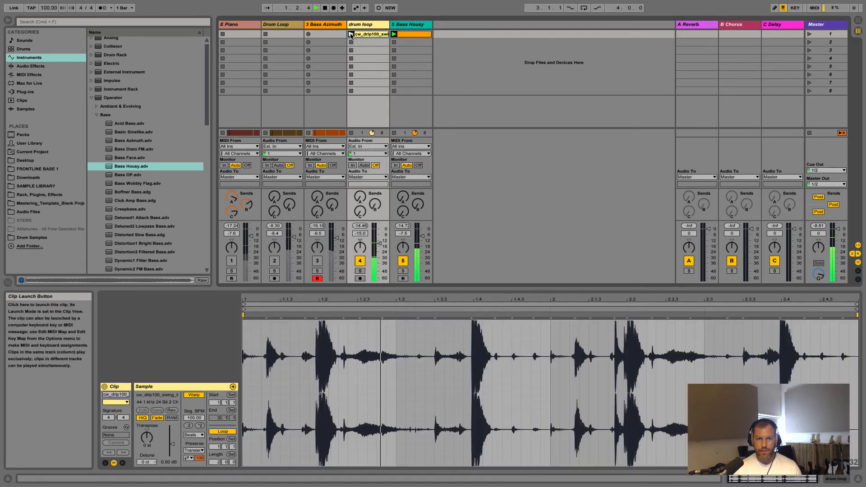
{"action": "left_click", "coordinate": [325, 8]}
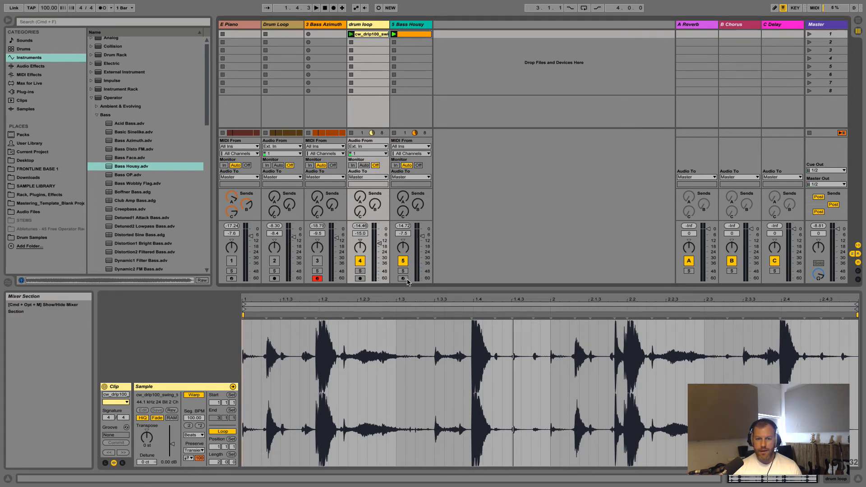
Arm the 5 Bass Housy track and record a new bass clip into its second slot, lowering the computer keyboard's octave by two while playing.
{"action": "left_click", "coordinate": [403, 278]}
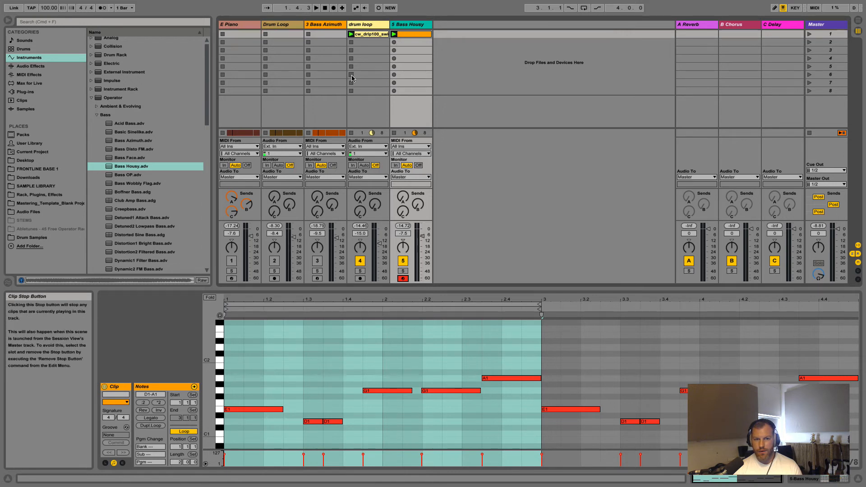
{"action": "left_click", "coordinate": [394, 42]}
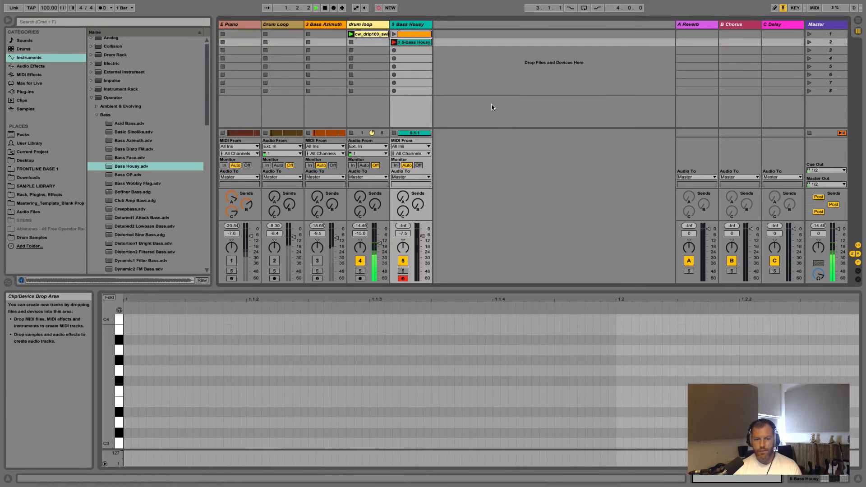
{"action": "key", "text": "d"}
{"action": "key", "text": "d"}
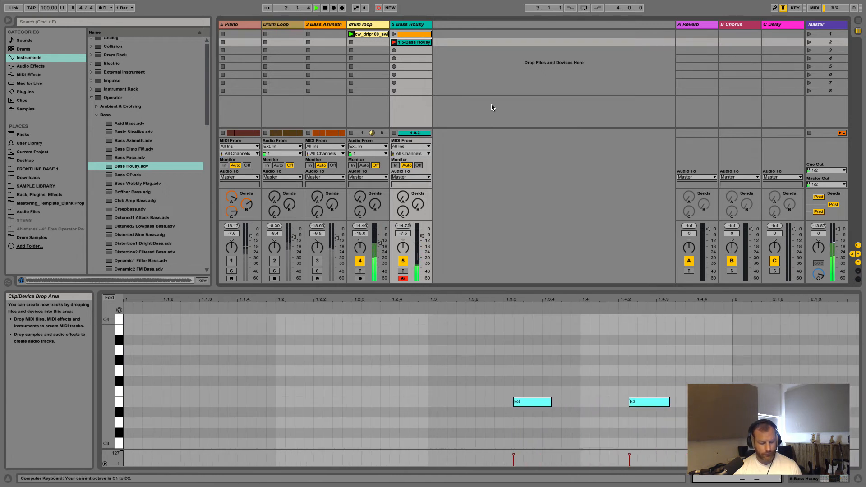
{"action": "key", "text": "z"}
{"action": "key", "text": "z"}
{"action": "key", "text": "d"}
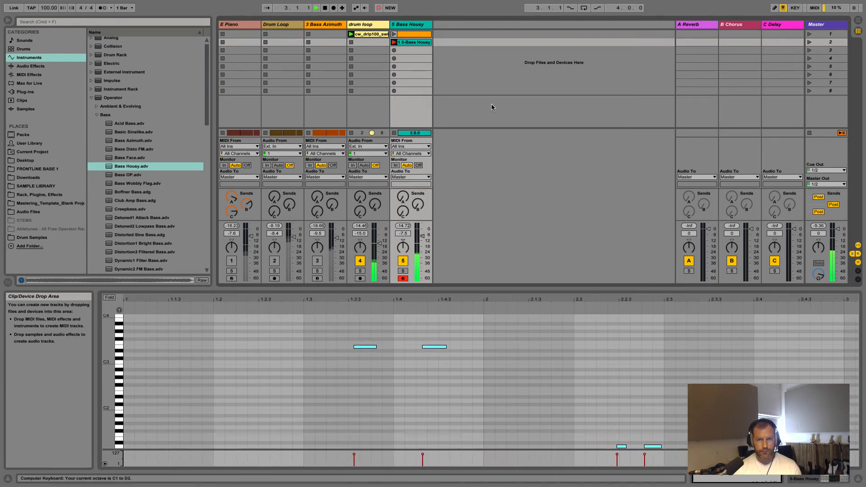
{"action": "key", "text": "h"}
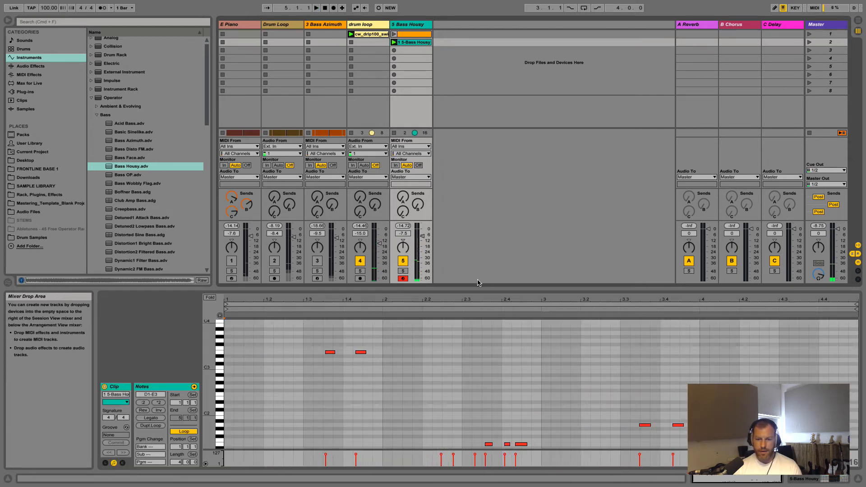
Examine the newly recorded bass clip's notes and length against the swing drum loop clip.
{"action": "mouse_move", "coordinate": [486, 289]}
{"action": "left_mouse_down"}
{"action": "mouse_move", "coordinate": [488, 274]}
{"action": "mouse_move", "coordinate": [488, 290]}
{"action": "left_mouse_up"}
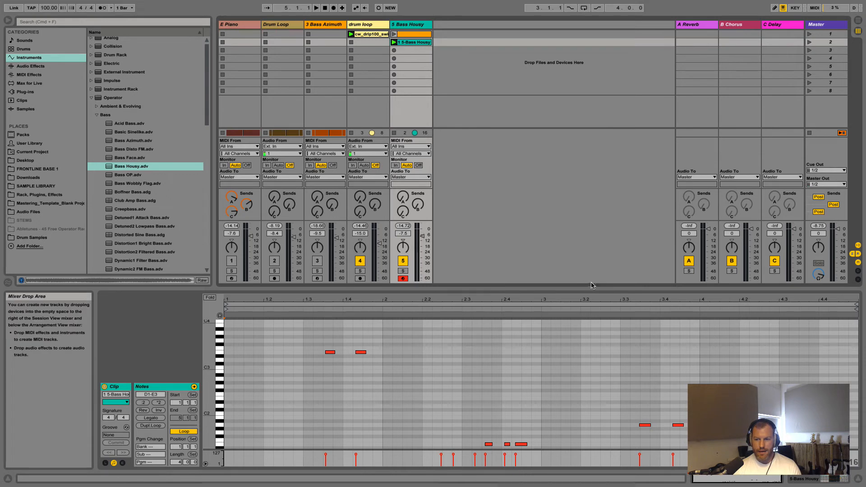
{"action": "left_click_drag", "start_coordinate": [590, 298], "coordinate": [594, 302]}
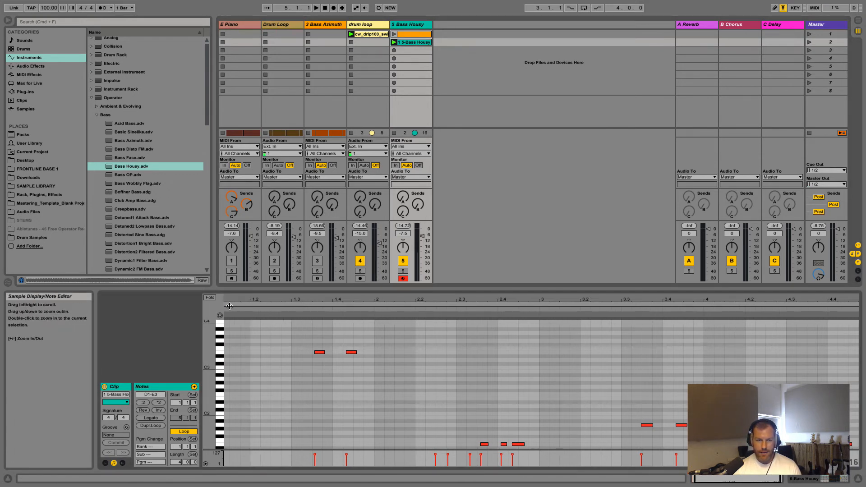
{"action": "mouse_move", "coordinate": [417, 301]}
{"action": "left_mouse_down"}
{"action": "mouse_move", "coordinate": [432, 300]}
{"action": "mouse_move", "coordinate": [413, 300]}
{"action": "left_mouse_up"}
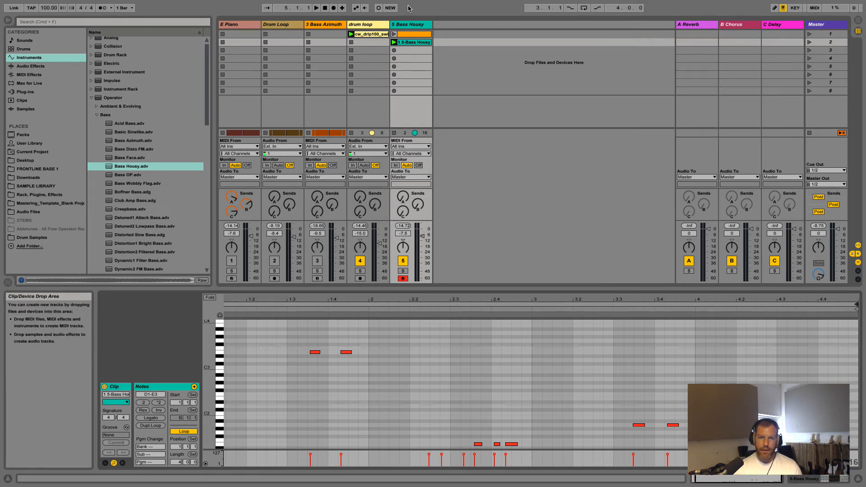
{"action": "left_click", "coordinate": [374, 37]}
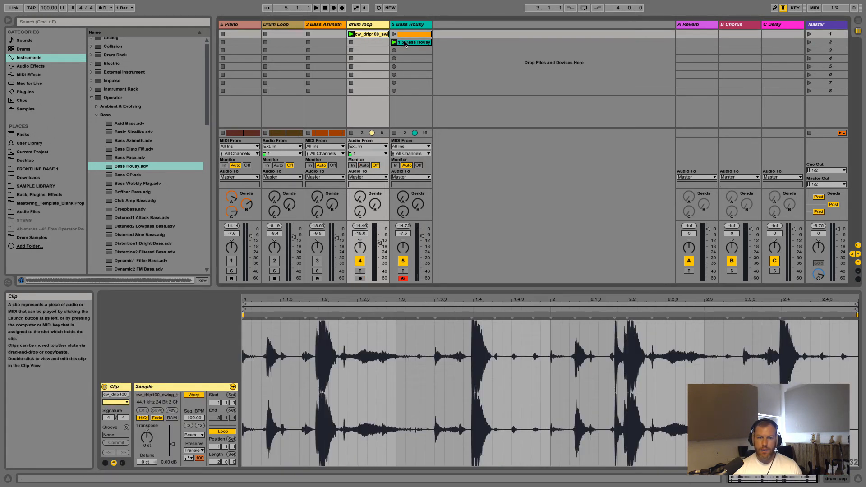
{"action": "left_click", "coordinate": [407, 43]}
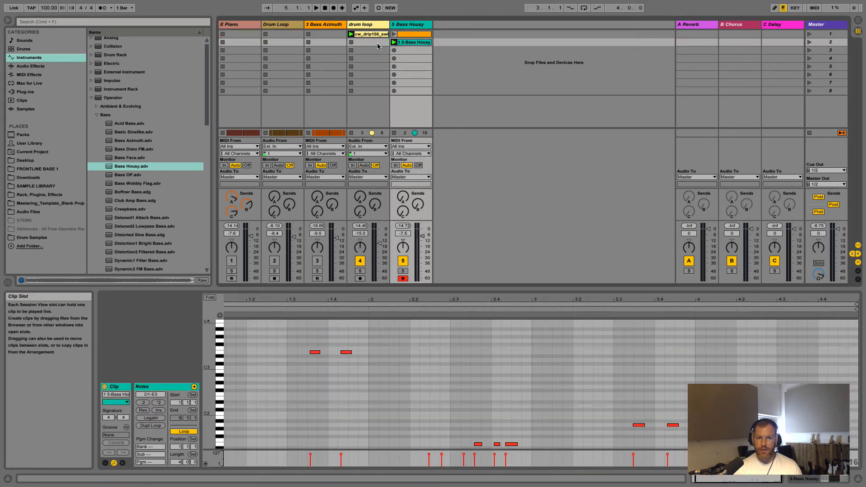
Stop the clips on the drum loop and 5 Bass Housy tracks, and relaunch the recorded bass clip with the swing drum loop.
{"action": "left_click", "coordinate": [351, 132]}
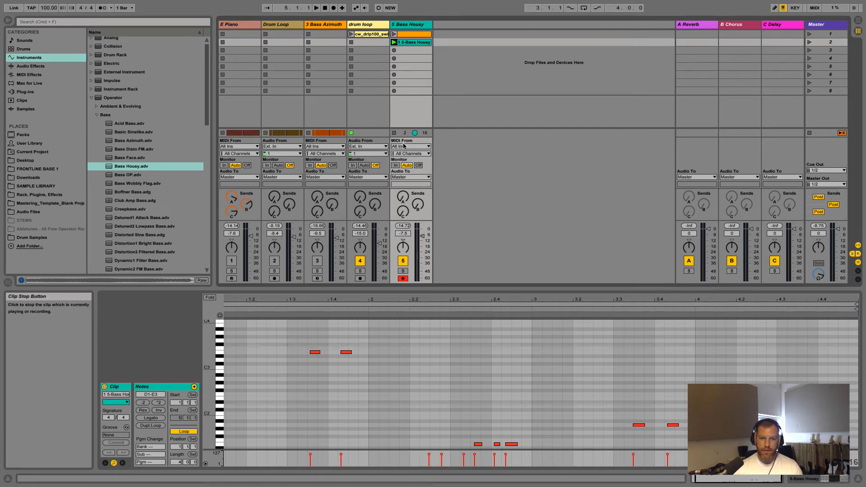
{"action": "left_click", "coordinate": [395, 134]}
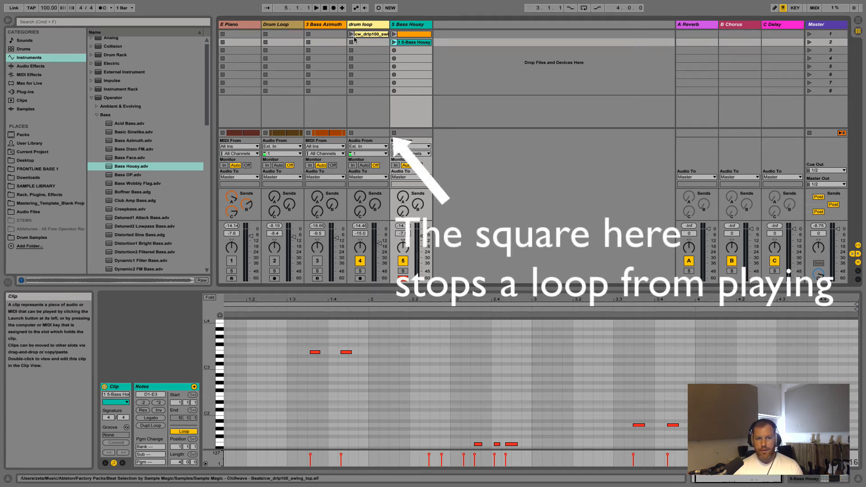
{"action": "left_click", "coordinate": [395, 43]}
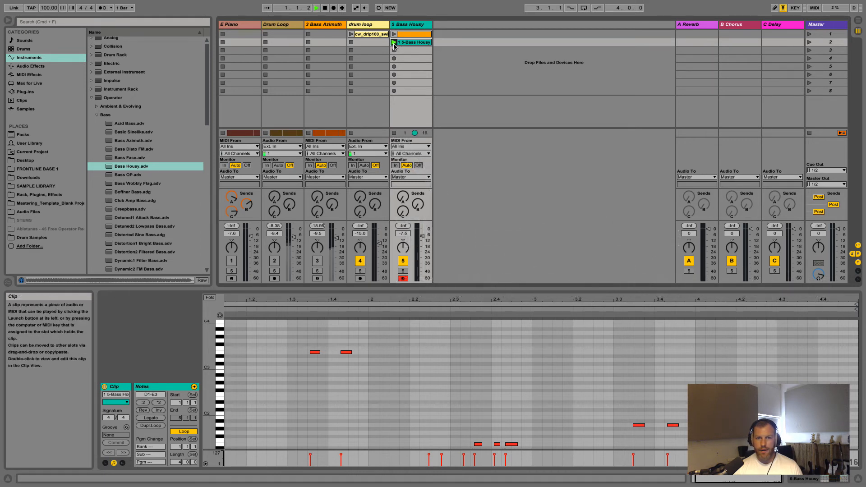
{"action": "left_click", "coordinate": [360, 34]}
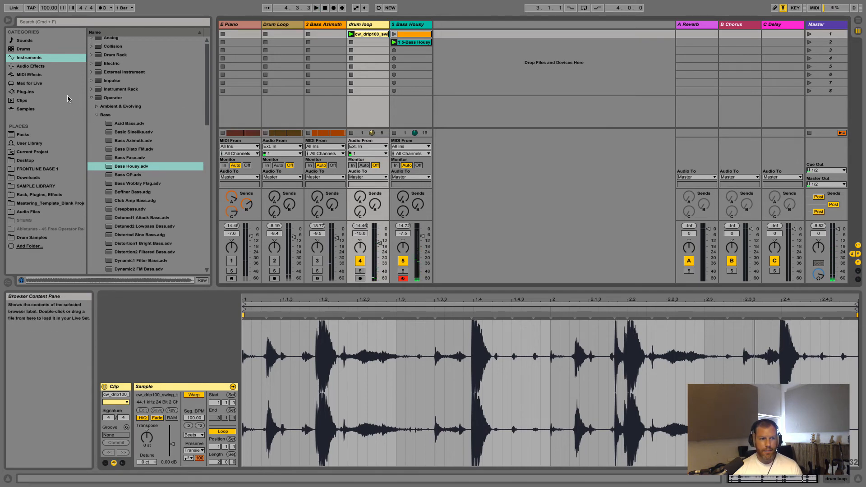
Add cw_drip100_girlfriends.aif and cw_drip100_sixteen_stp2.aif from the Beat Selection pack to the second and third slots of the drum loop track.
{"action": "left_click", "coordinate": [41, 66]}
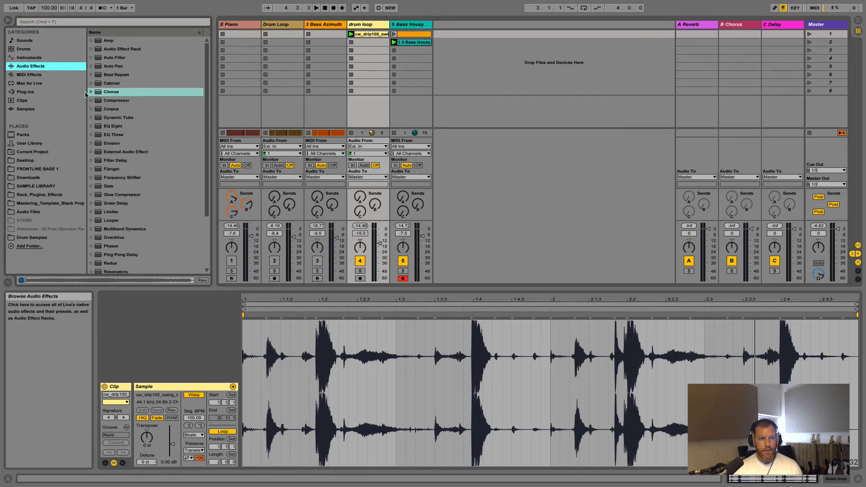
{"action": "left_click", "coordinate": [28, 100]}
{"action": "left_click", "coordinate": [30, 109]}
{"action": "left_click", "coordinate": [127, 135]}
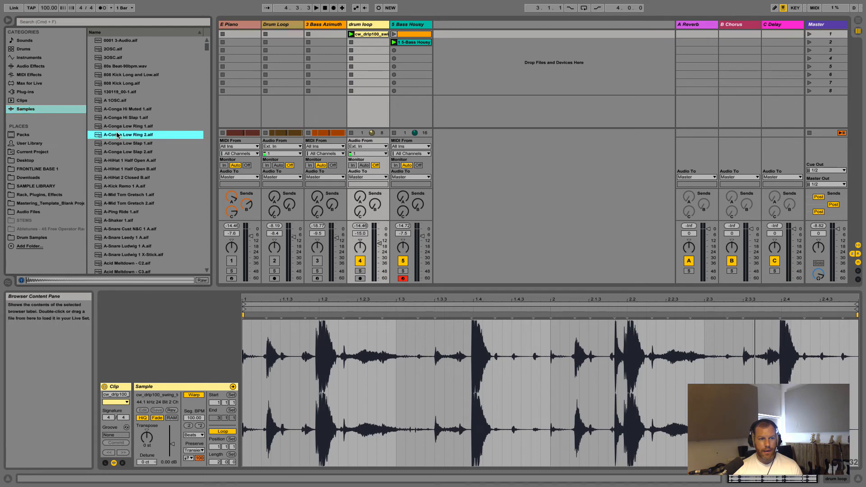
{"action": "left_click", "coordinate": [132, 178]}
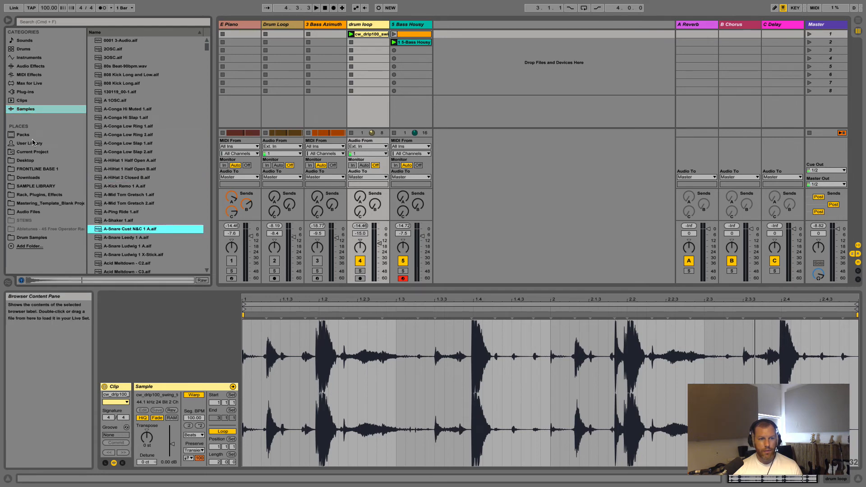
{"action": "left_click", "coordinate": [21, 135]}
{"action": "left_click_drag", "start_coordinate": [143, 211], "coordinate": [365, 42]}
{"action": "left_click_drag", "start_coordinate": [155, 263], "coordinate": [368, 50]}
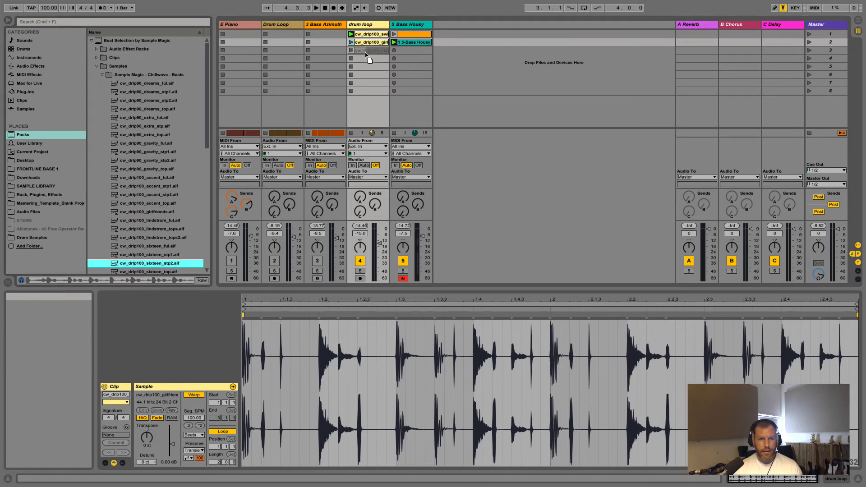
Duplicate the recorded bass clip into the third slot and transpose all of the copy's notes up two semitones.
{"action": "left_click", "coordinate": [411, 43]}
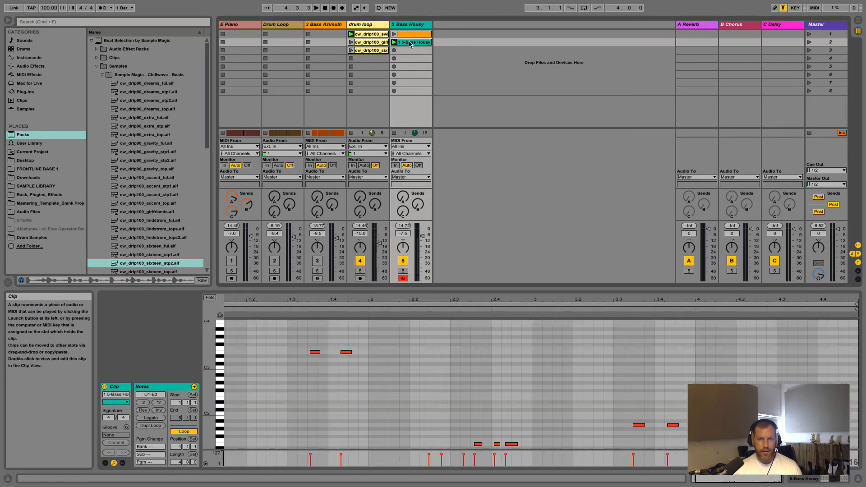
{"action": "key", "text": "super+d"}
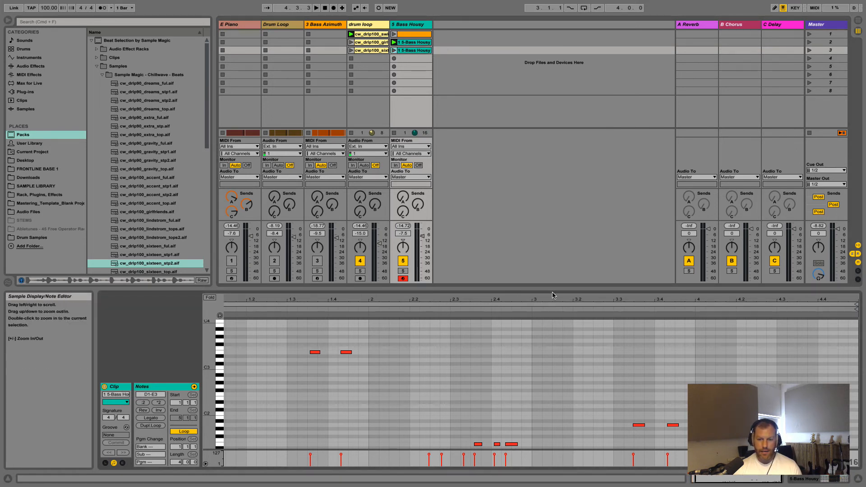
{"action": "left_click_drag", "start_coordinate": [553, 292], "coordinate": [553, 166]}
{"action": "key", "text": "super+a"}
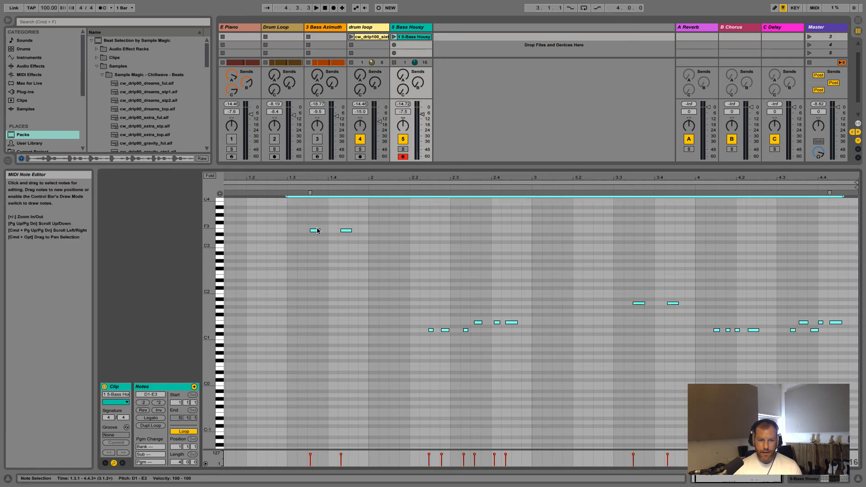
{"action": "left_click_drag", "start_coordinate": [316, 231], "coordinate": [316, 225]}
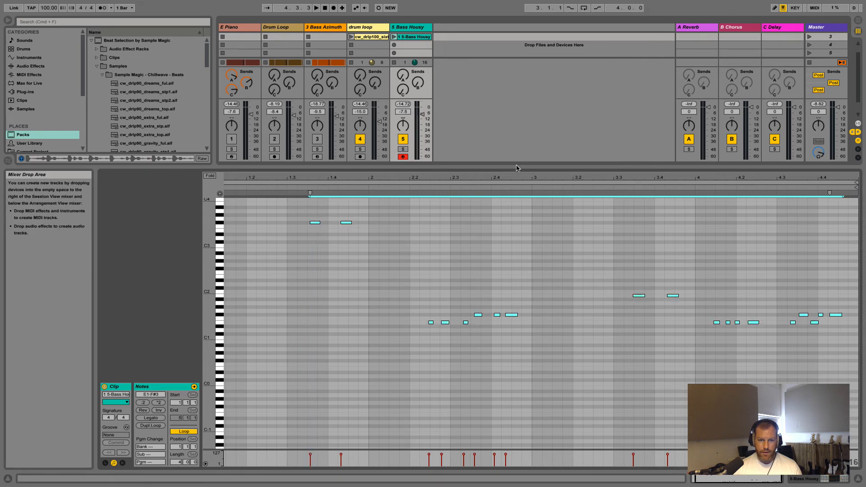
{"action": "left_click_drag", "start_coordinate": [506, 165], "coordinate": [505, 320]}
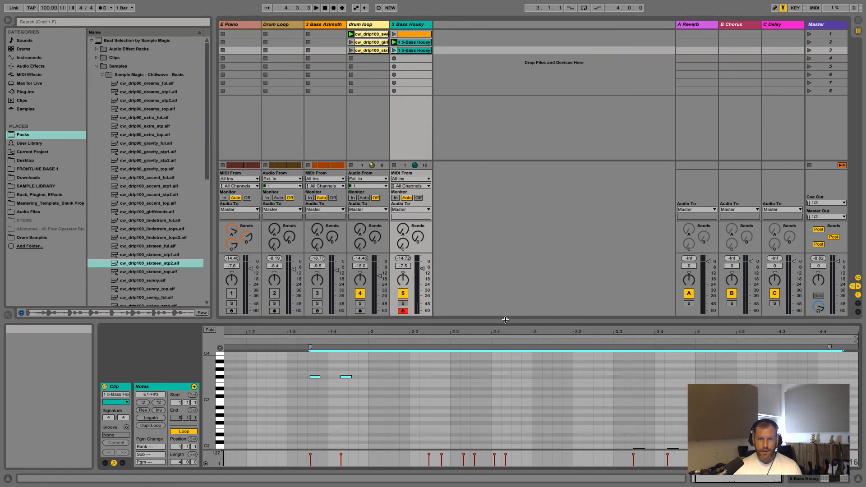
Launch the first-slot bass clip on the 5 Bass Housy track alongside the swing drum loop.
{"action": "left_click", "coordinate": [370, 34]}
{"action": "left_click", "coordinate": [406, 35]}
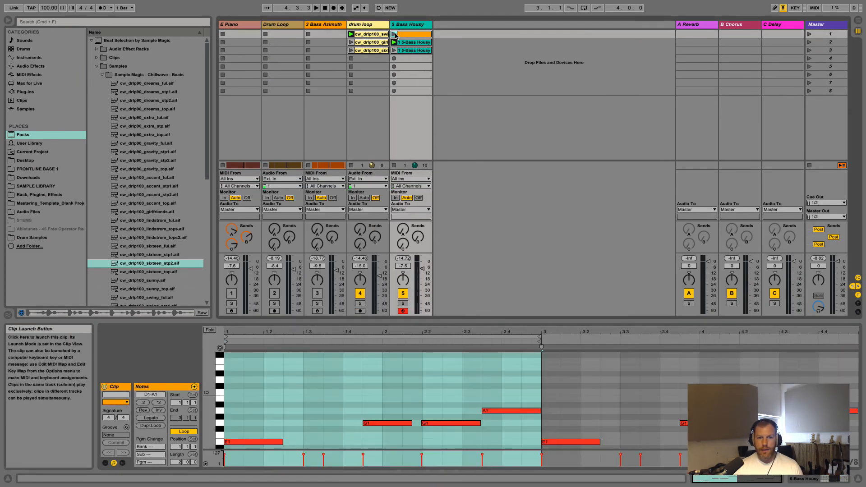
{"action": "left_click", "coordinate": [394, 35]}
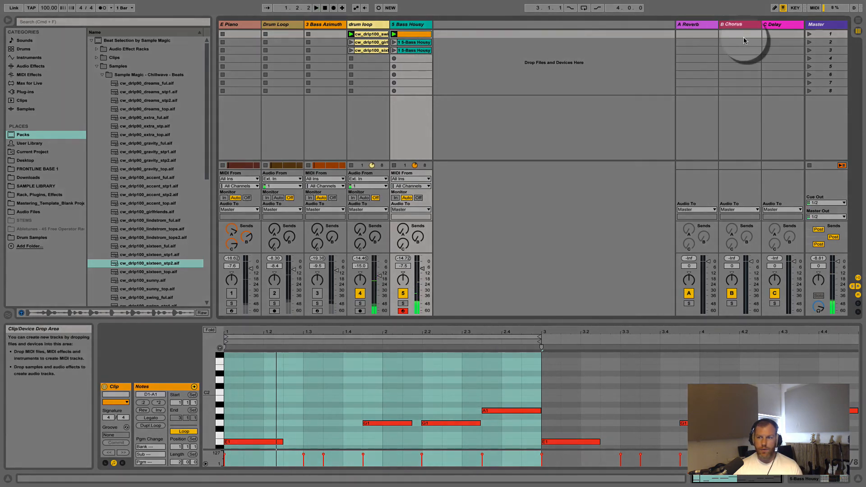
Launch scenes 1, 2 and 3 in turn, and switch the drum loop track to its second clip while the third bass clip plays.
{"action": "left_click", "coordinate": [810, 36]}
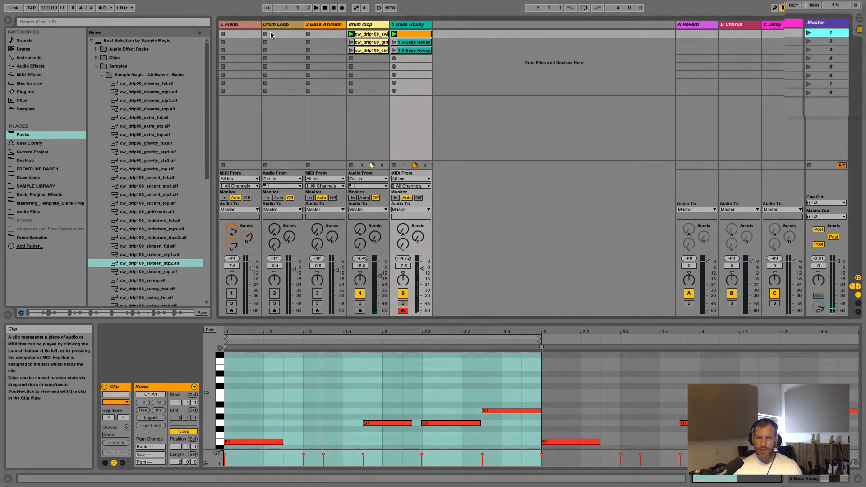
{"action": "left_click", "coordinate": [809, 41]}
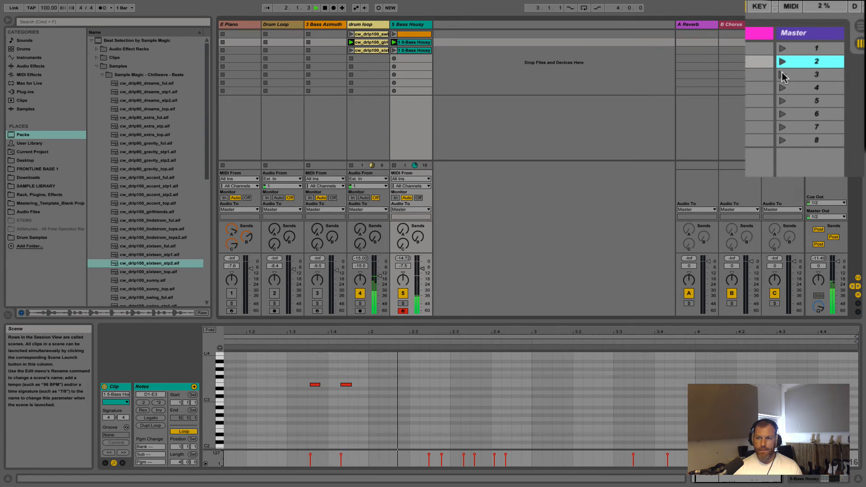
{"action": "left_click", "coordinate": [783, 76]}
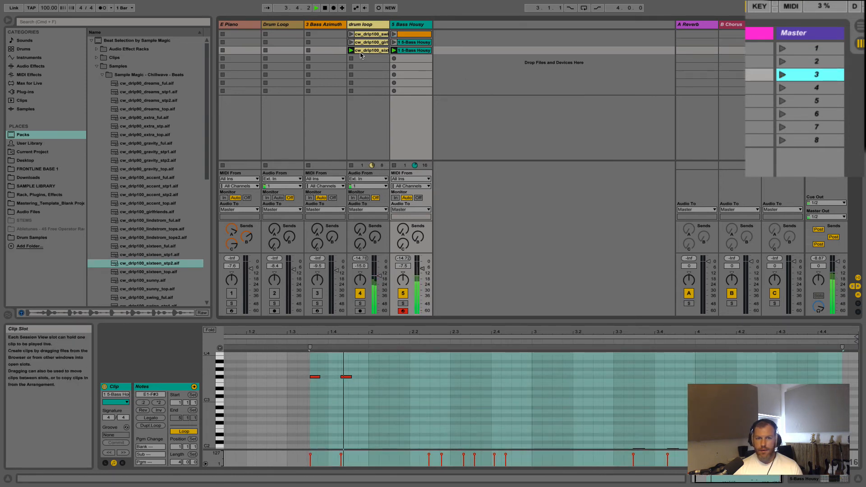
{"action": "left_click", "coordinate": [351, 42]}
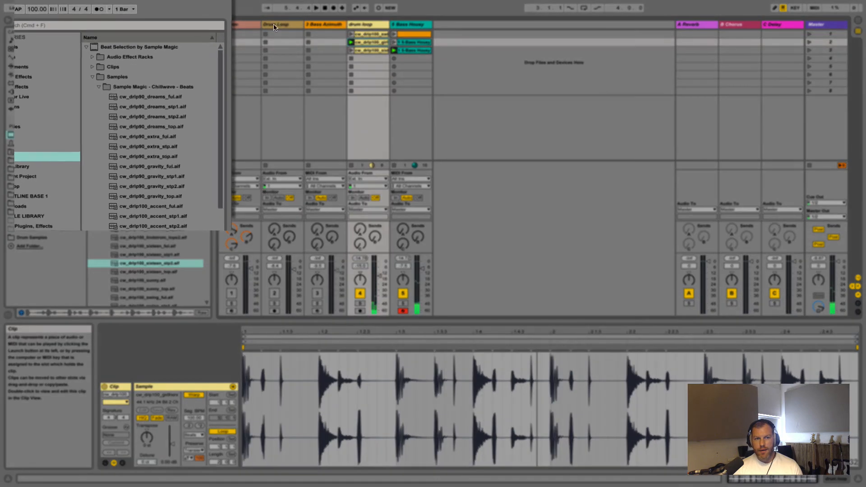
Try a 2 Bars global launch quantization on the third bass and drum loop clips, and restore it to 1 Bar.
{"action": "left_click", "coordinate": [139, 13]}
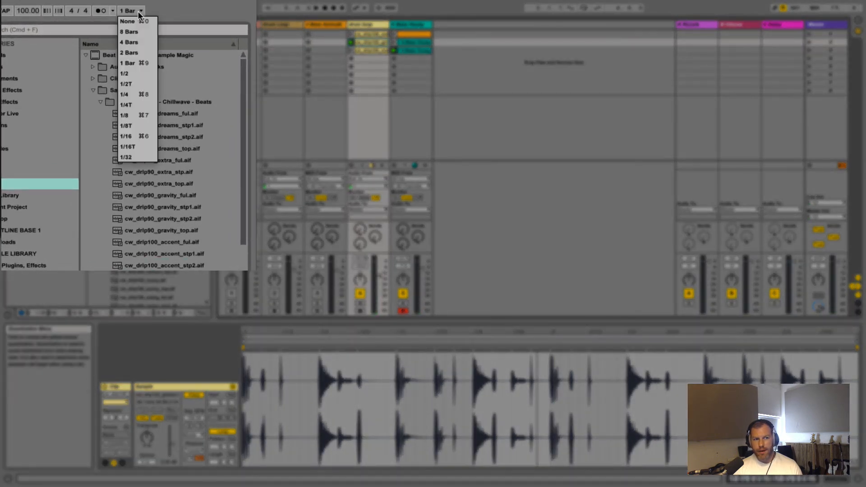
{"action": "left_click", "coordinate": [129, 53]}
{"action": "left_click", "coordinate": [394, 50]}
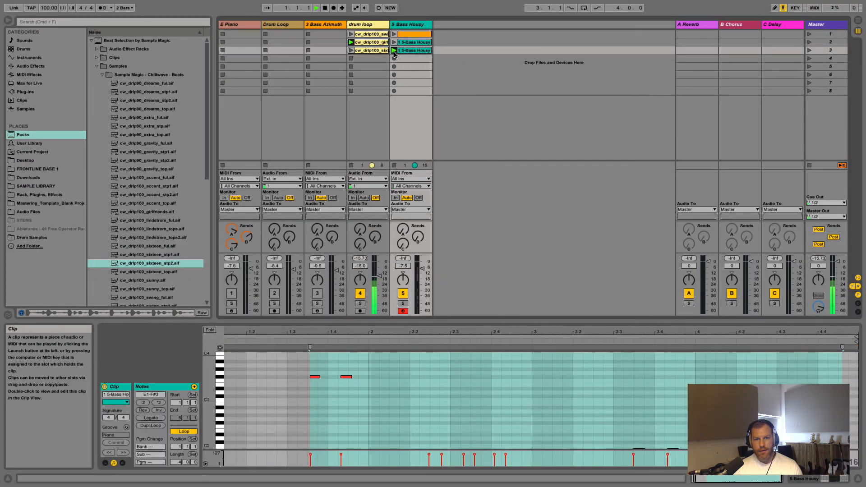
{"action": "left_click", "coordinate": [351, 50]}
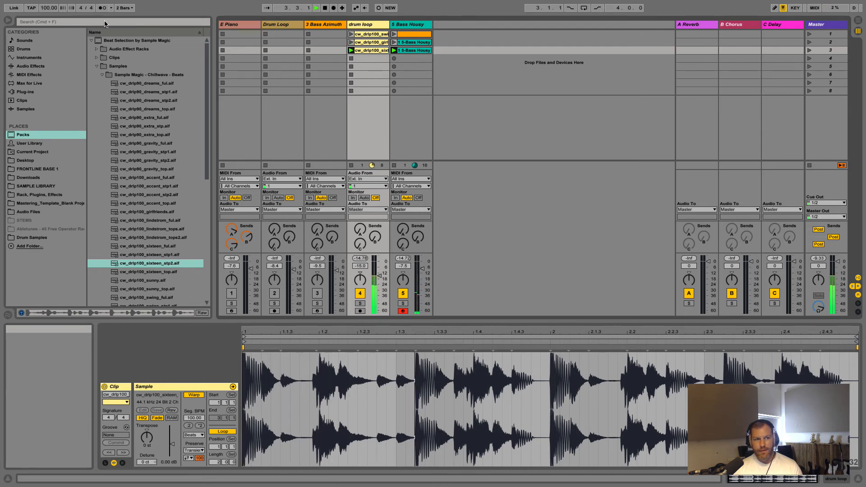
{"action": "left_click", "coordinate": [124, 8]}
{"action": "left_click", "coordinate": [122, 47]}
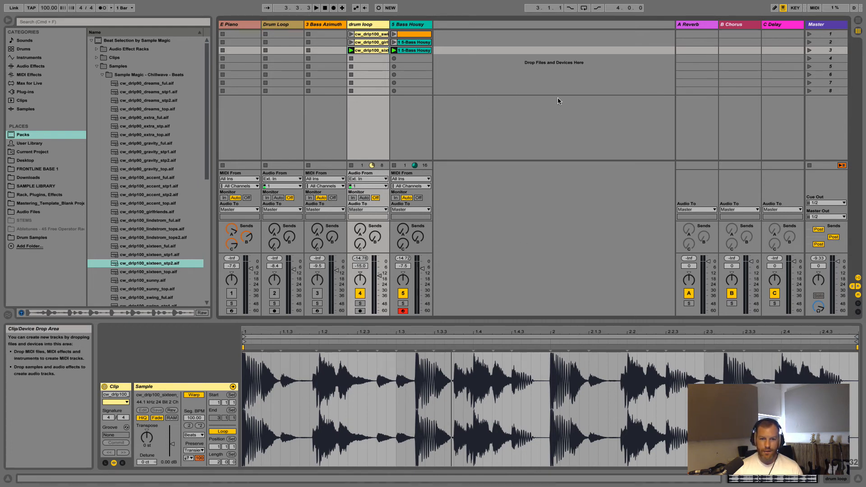
Switch to the Arrangement View, hand all tracks back to arrangement playback, and place the insert marker at bar 1.
{"action": "key", "text": "Tab"}
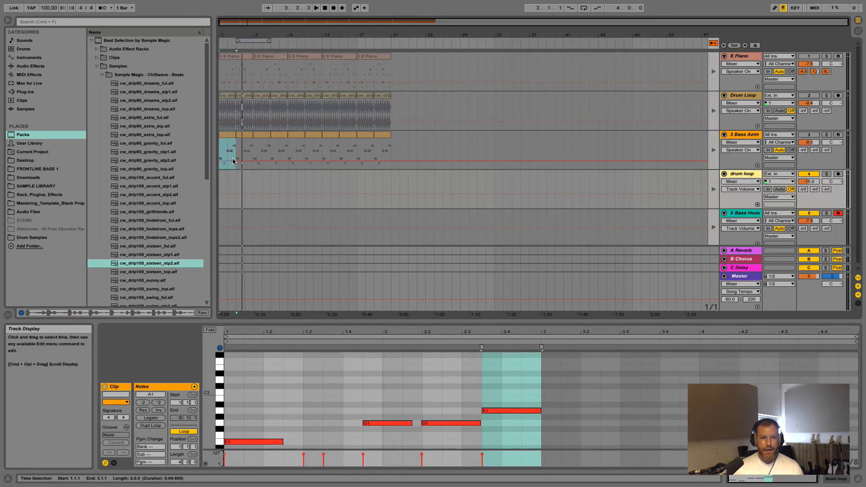
{"action": "left_click_drag", "start_coordinate": [214, 137], "coordinate": [193, 138]}
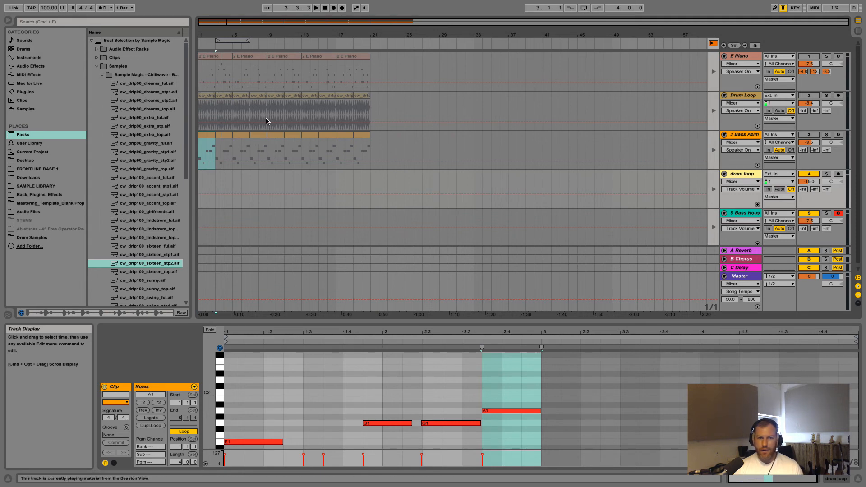
{"action": "left_click", "coordinate": [713, 45]}
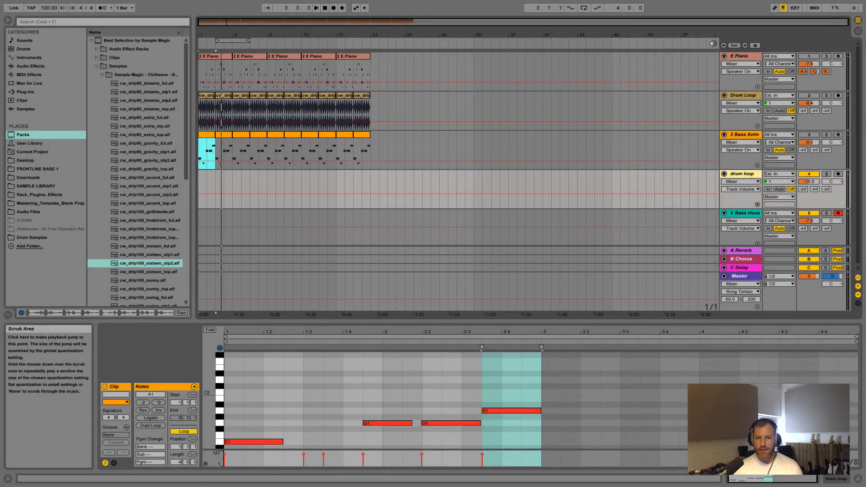
{"action": "left_click", "coordinate": [206, 174]}
{"action": "left_click", "coordinate": [200, 177]}
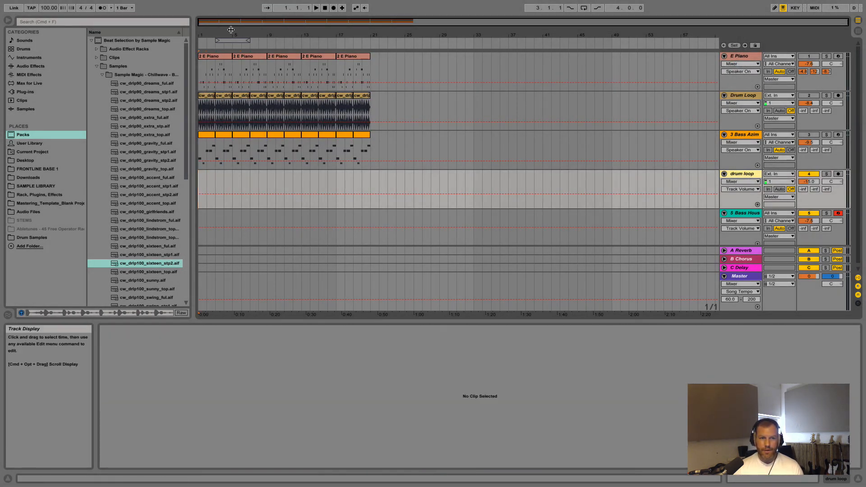
Display the Mixer's Track Volume automation envelope on the Drum Loop track.
{"action": "left_click_drag", "start_coordinate": [210, 30], "coordinate": [210, 33]}
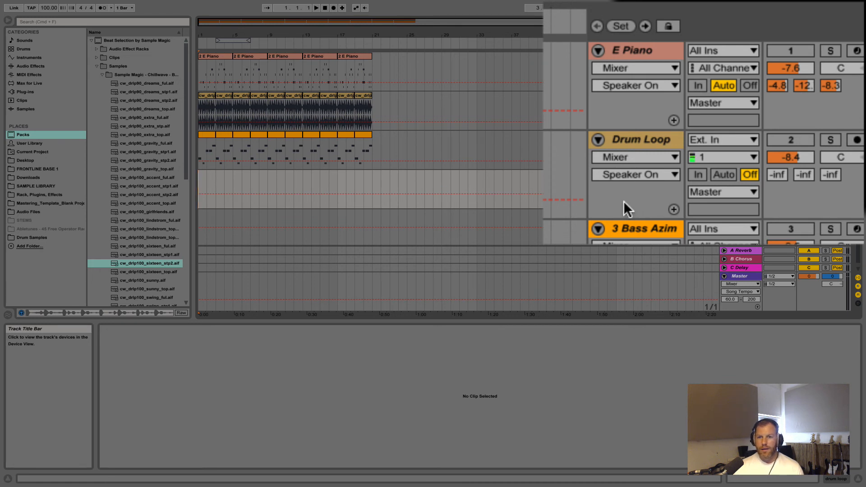
{"action": "left_click", "coordinate": [648, 138]}
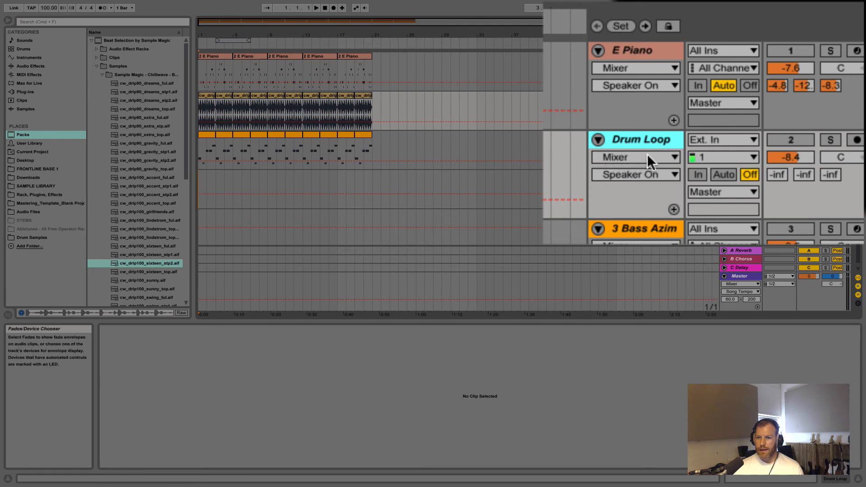
{"action": "left_click", "coordinate": [648, 158]}
{"action": "left_click", "coordinate": [637, 203]}
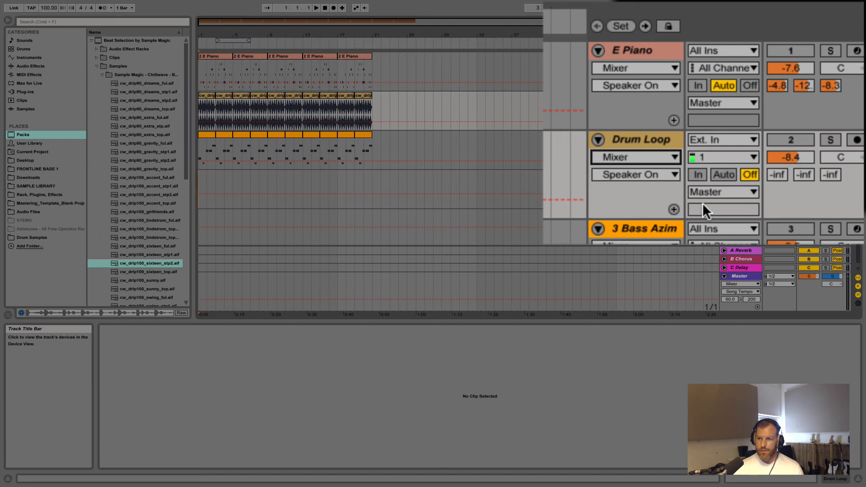
{"action": "left_click", "coordinate": [644, 175]}
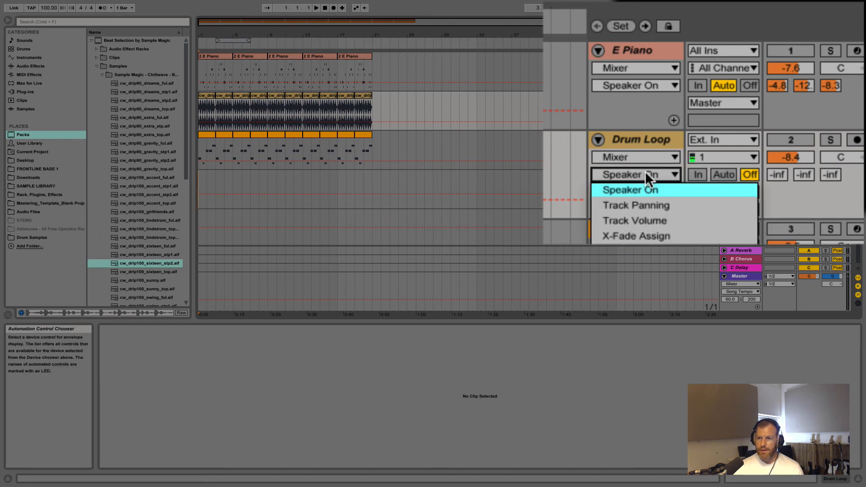
{"action": "left_click", "coordinate": [639, 220]}
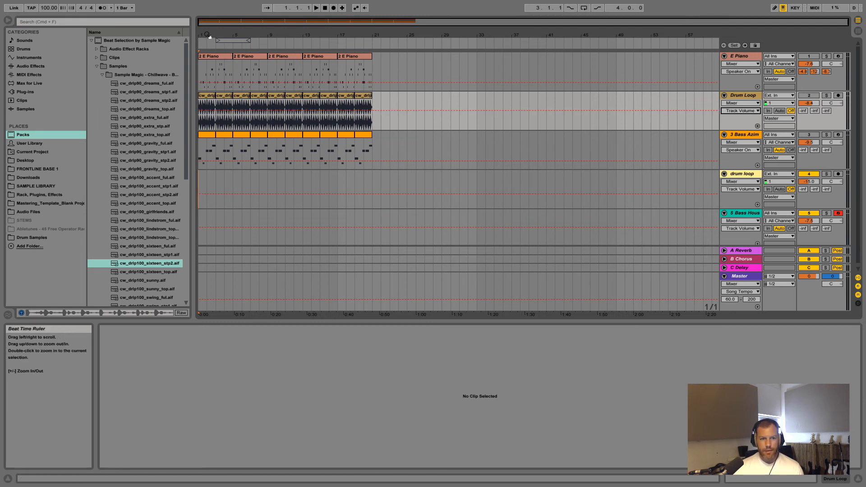
Draw Drum Loop volume automation fading in from bar 1 to about bar 6, fading out from about bar 18 to 21, and zigzagging beyond.
{"action": "left_click_drag", "start_coordinate": [207, 35], "coordinate": [208, 39]}
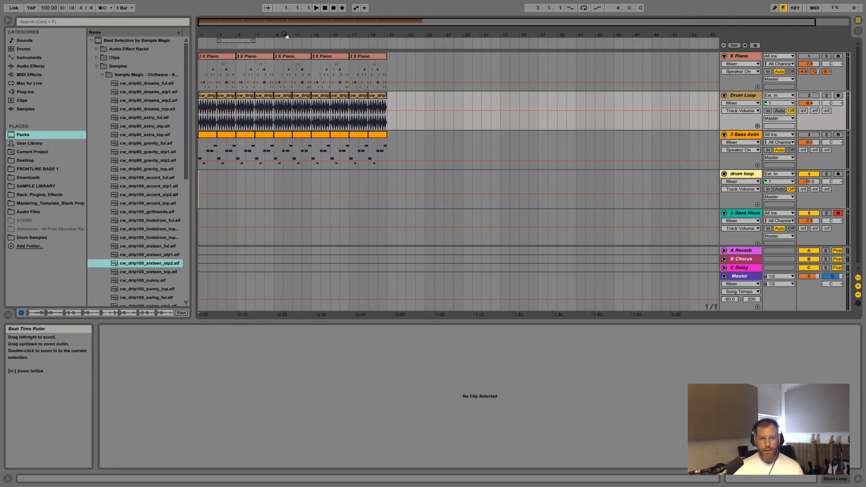
{"action": "left_click_drag", "start_coordinate": [278, 35], "coordinate": [398, 48]}
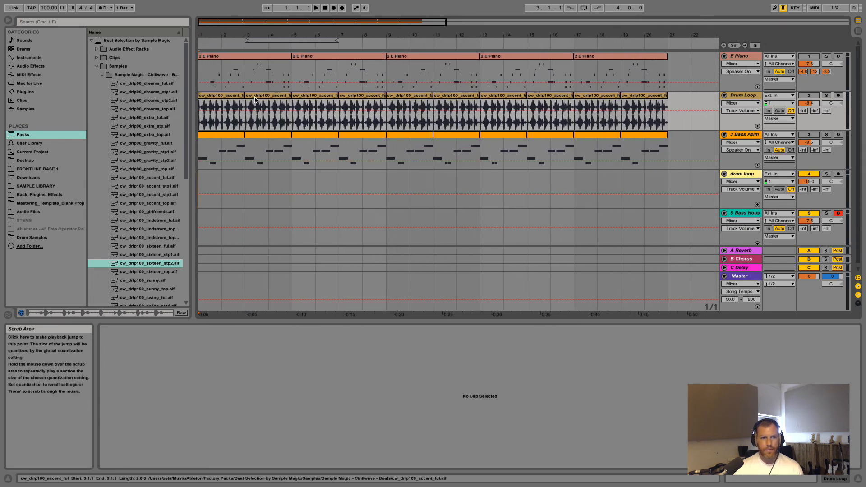
{"action": "left_click", "coordinate": [17, 36]}
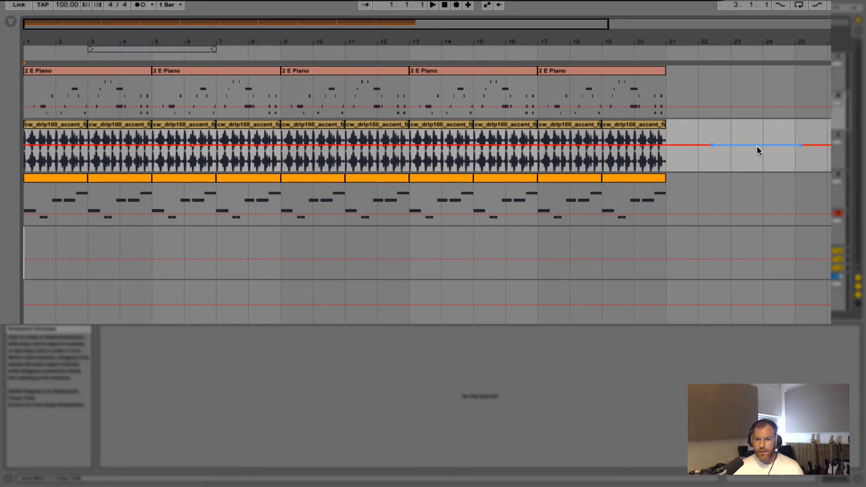
{"action": "left_click_drag", "start_coordinate": [758, 144], "coordinate": [758, 149]}
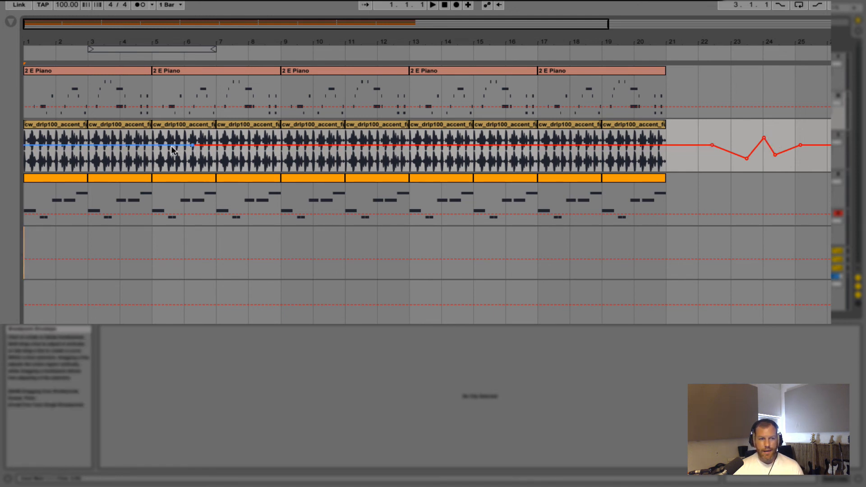
{"action": "left_click_drag", "start_coordinate": [168, 145], "coordinate": [28, 170]}
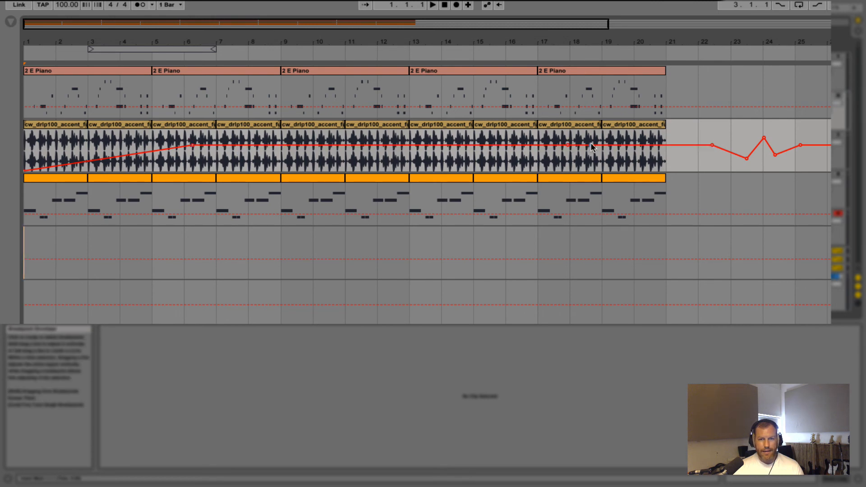
{"action": "left_click_drag", "start_coordinate": [593, 145], "coordinate": [667, 170]}
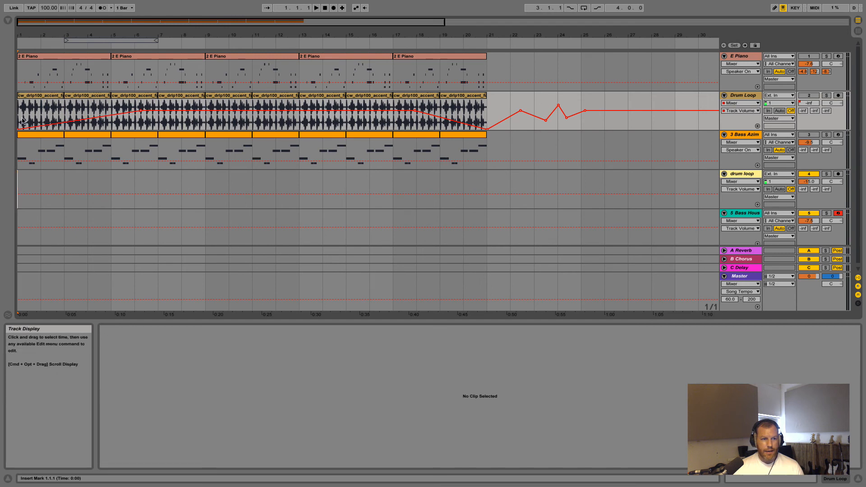
Play from bar 1 with the Drum Loop and E Piano tracks unmuted, and redisplay the Drum Loop's Track Volume automation.
{"action": "left_click", "coordinate": [22, 121]}
{"action": "key", "text": "space"}
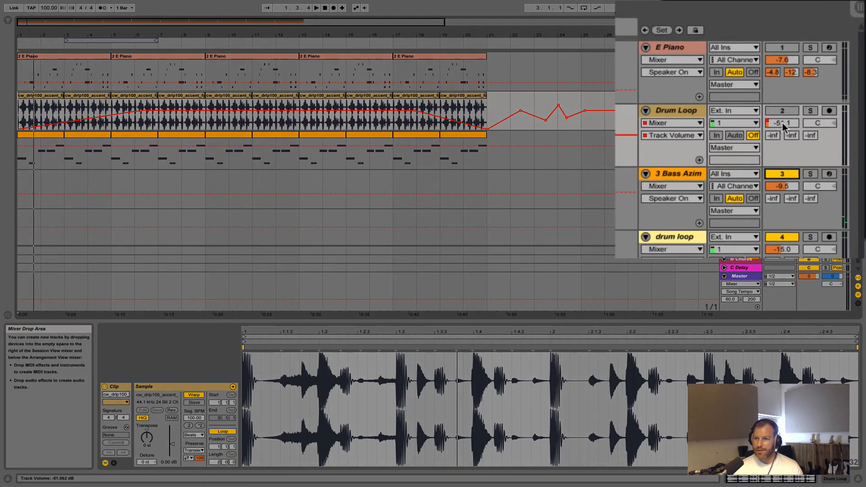
{"action": "left_click", "coordinate": [783, 111]}
{"action": "left_click", "coordinate": [783, 48]}
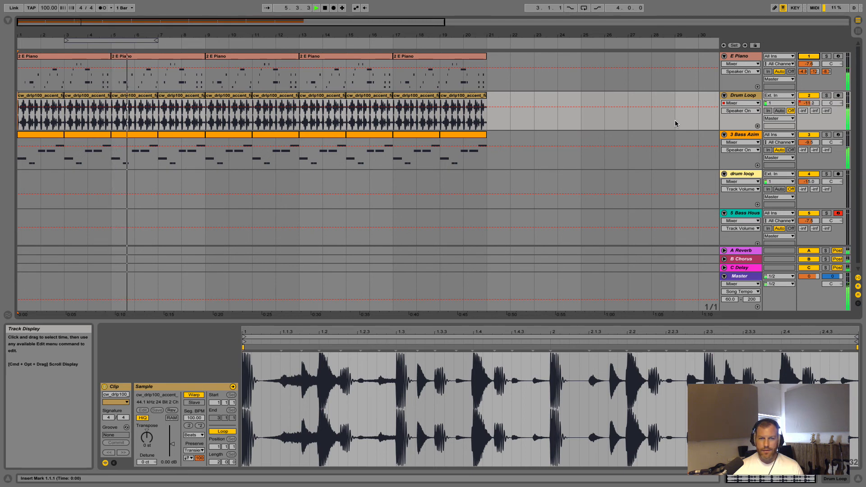
{"action": "left_click", "coordinate": [742, 110]}
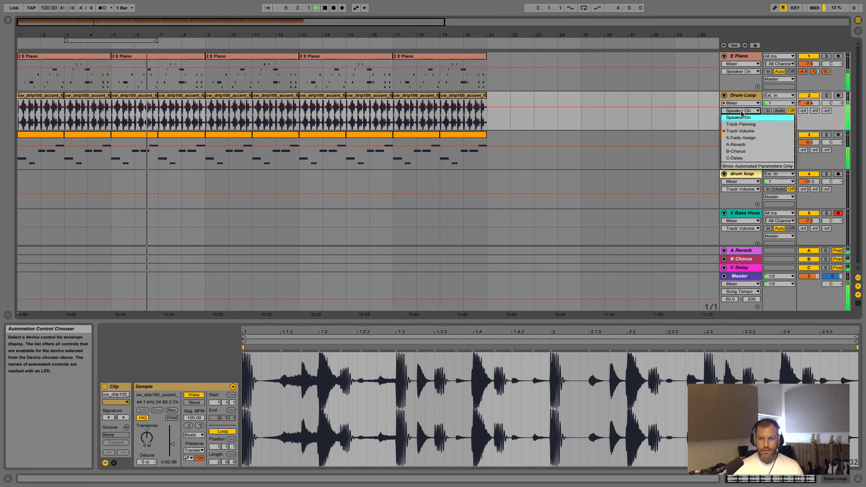
{"action": "left_click", "coordinate": [745, 131]}
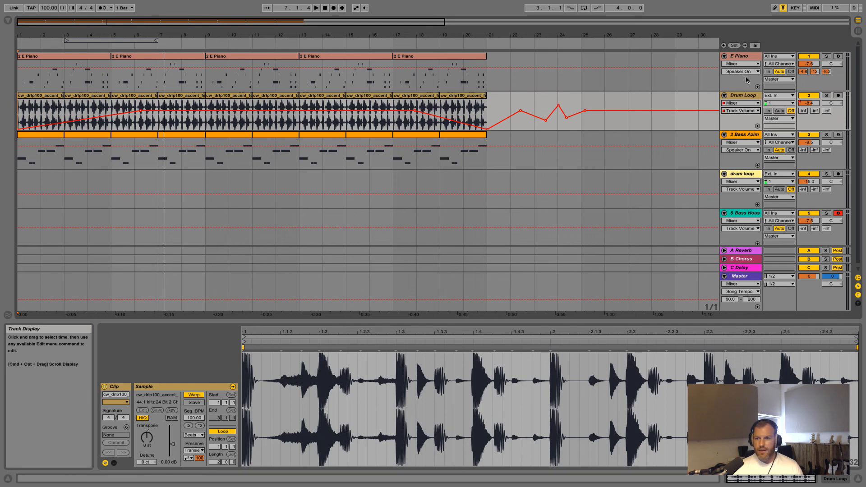
Display the Mixer's Track Panning automation envelope on the E Piano track.
{"action": "left_click", "coordinate": [744, 63]}
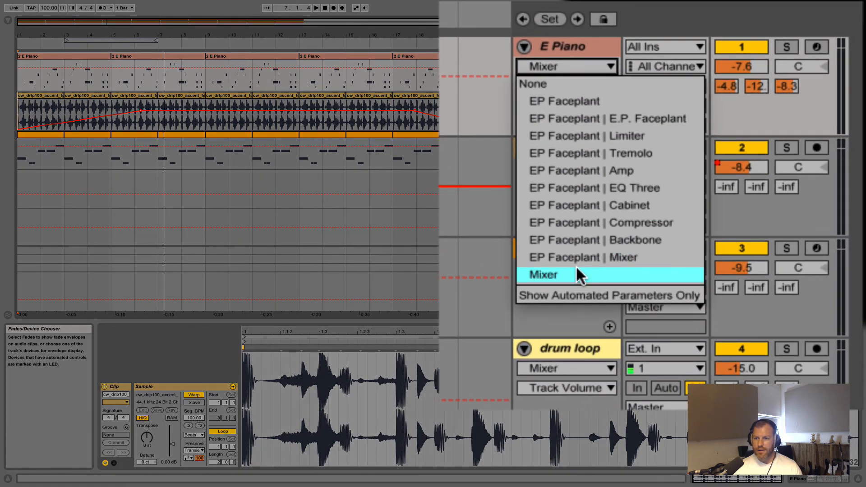
{"action": "left_click", "coordinate": [639, 211]}
{"action": "left_click", "coordinate": [579, 83]}
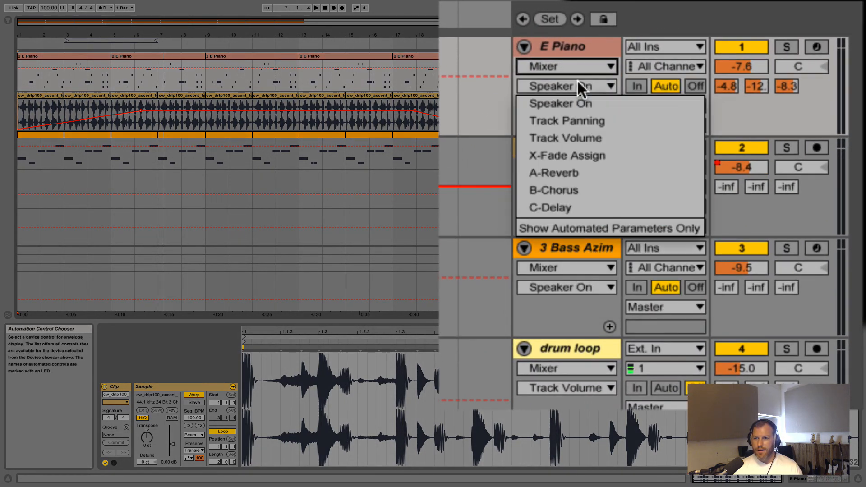
{"action": "left_click", "coordinate": [579, 122]}
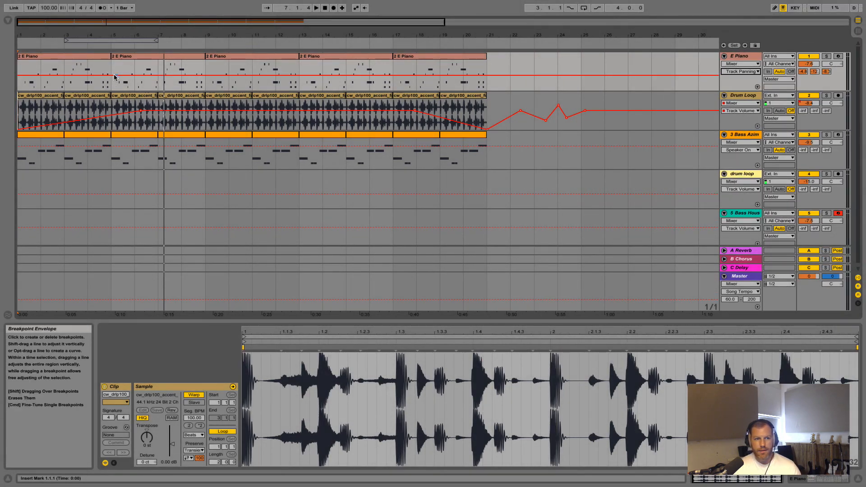
Draw an E Piano pan sweep from right at bar 1 to left just before bar 5, centred from bar 5, and audition it.
{"action": "left_click", "coordinate": [112, 75]}
{"action": "mouse_move", "coordinate": [18, 75]}
{"action": "left_mouse_down"}
{"action": "mouse_move", "coordinate": [18, 64]}
{"action": "mouse_move", "coordinate": [23, 73]}
{"action": "left_mouse_up"}
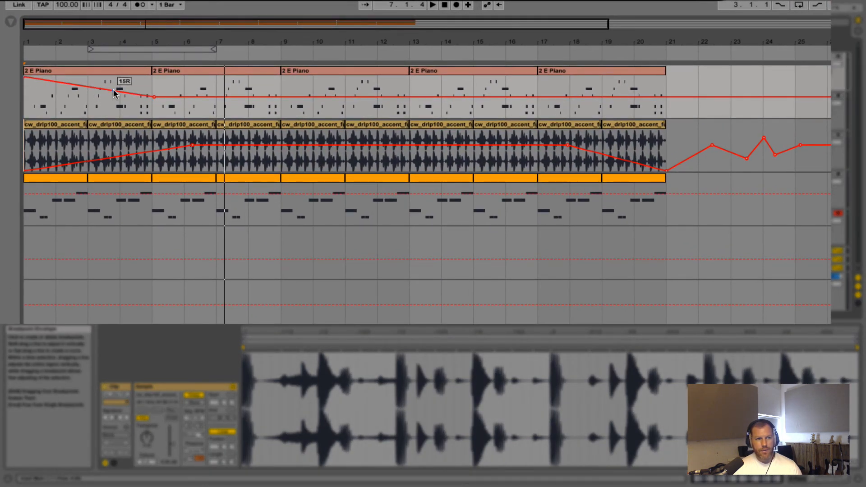
{"action": "left_click_drag", "start_coordinate": [147, 96], "coordinate": [151, 117]}
{"action": "left_click", "coordinate": [20, 107]}
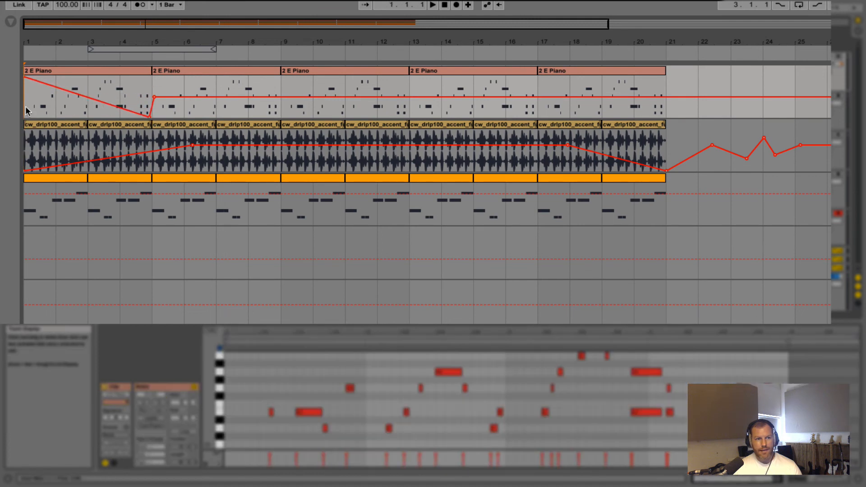
{"action": "key", "text": "space"}
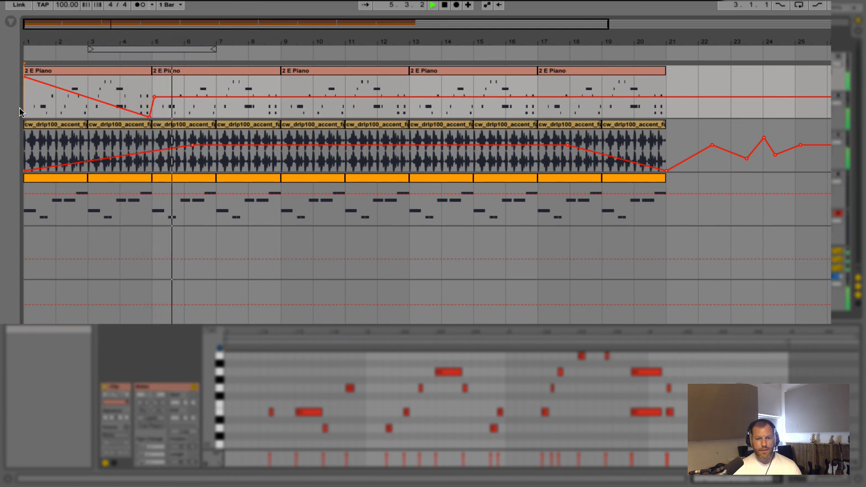
{"action": "key", "text": "space"}
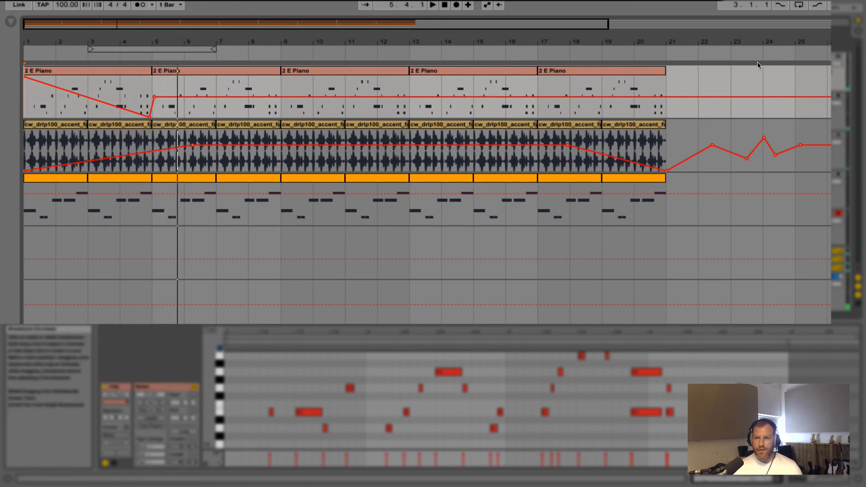
Look through the devices of the first three tracks and show the automation of EP Faceplant's Bright macro on the E Piano track.
{"action": "left_click", "coordinate": [747, 56]}
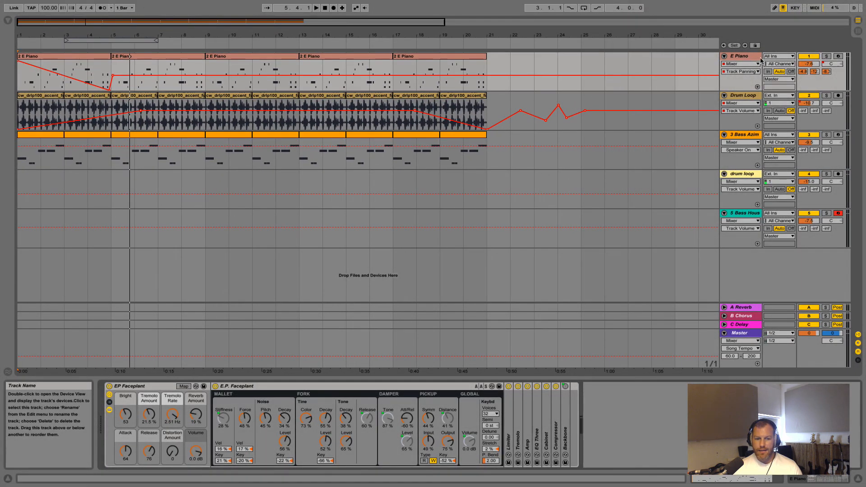
{"action": "left_click", "coordinate": [743, 96]}
{"action": "left_click", "coordinate": [742, 136]}
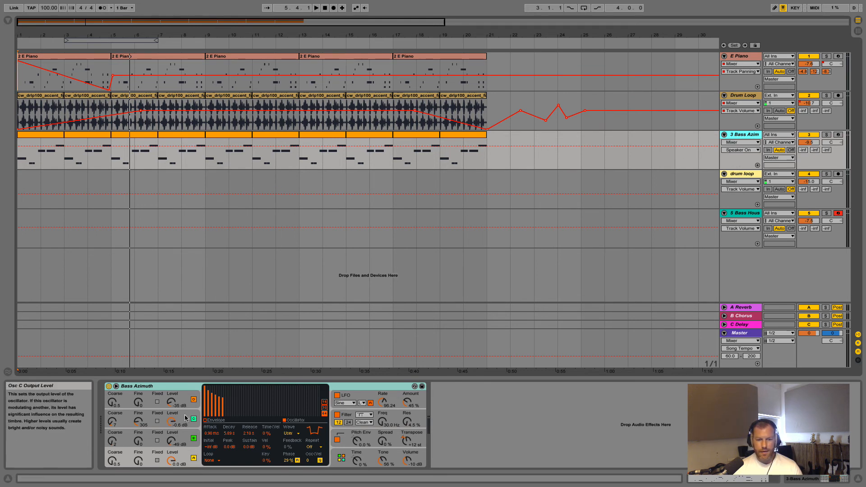
{"action": "key", "text": "Up"}
{"action": "key", "text": "Up"}
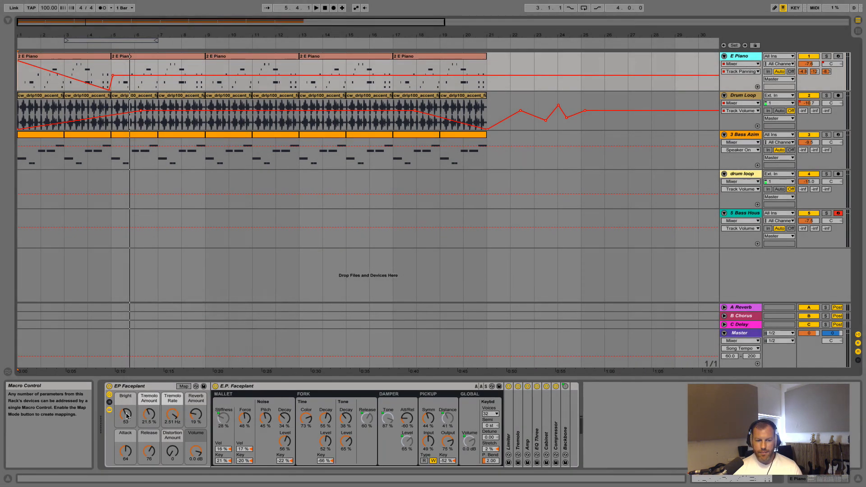
{"action": "right_click", "coordinate": [104, 373]}
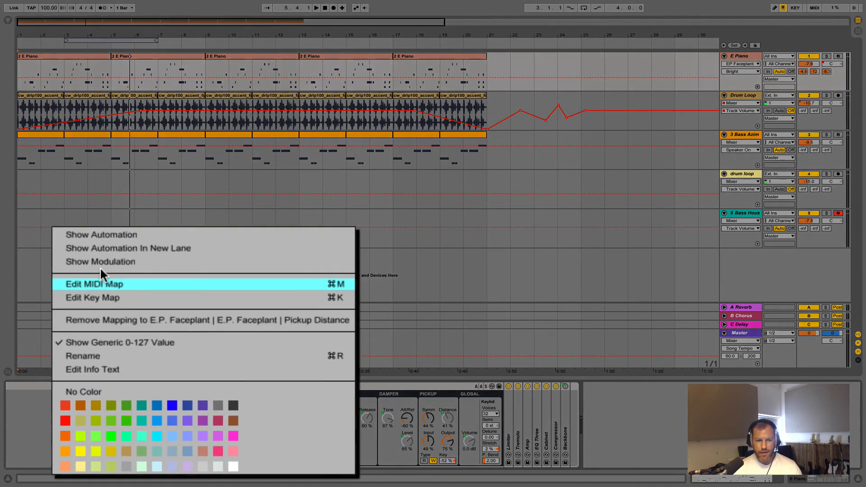
{"action": "left_click", "coordinate": [123, 234]}
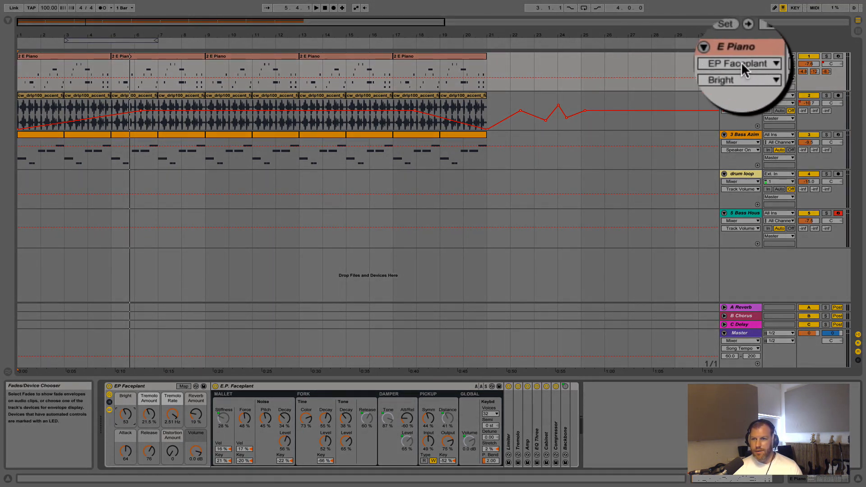
Draw a rising ramp in the E Piano's Bright automation from bar 1, peaking just before bar 5, and audition it from the start.
{"action": "left_click", "coordinate": [108, 77]}
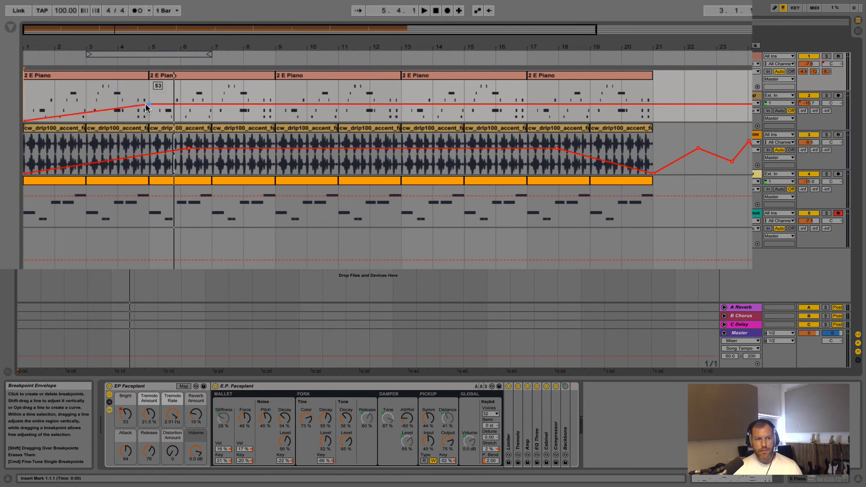
{"action": "left_click_drag", "start_coordinate": [146, 106], "coordinate": [143, 82]}
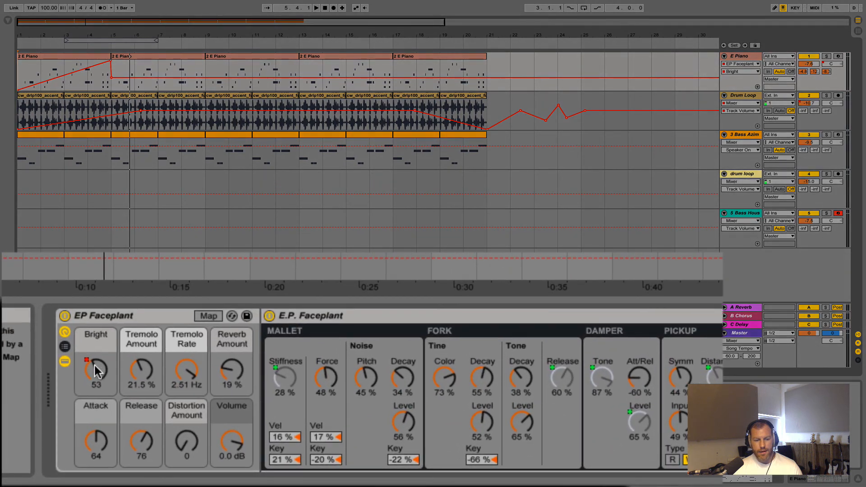
{"action": "left_click", "coordinate": [19, 67]}
{"action": "key", "text": "space"}
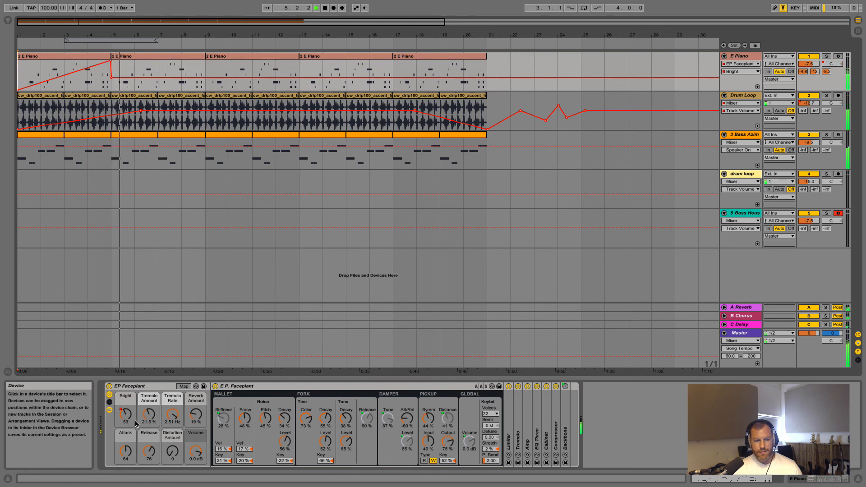
{"action": "key", "text": "space"}
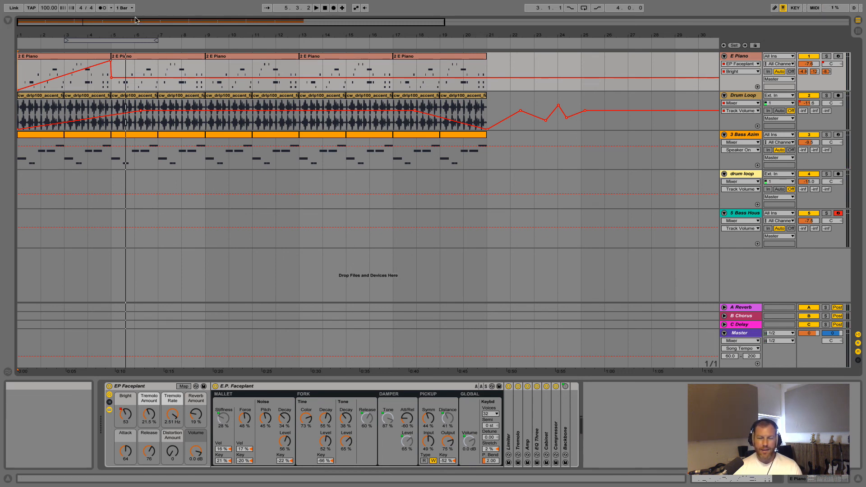
Show the browser beside the arrangement and narrow it slightly.
{"action": "left_click_drag", "start_coordinate": [196, 35], "coordinate": [195, 18]}
{"action": "left_click_drag", "start_coordinate": [133, 35], "coordinate": [132, 32]}
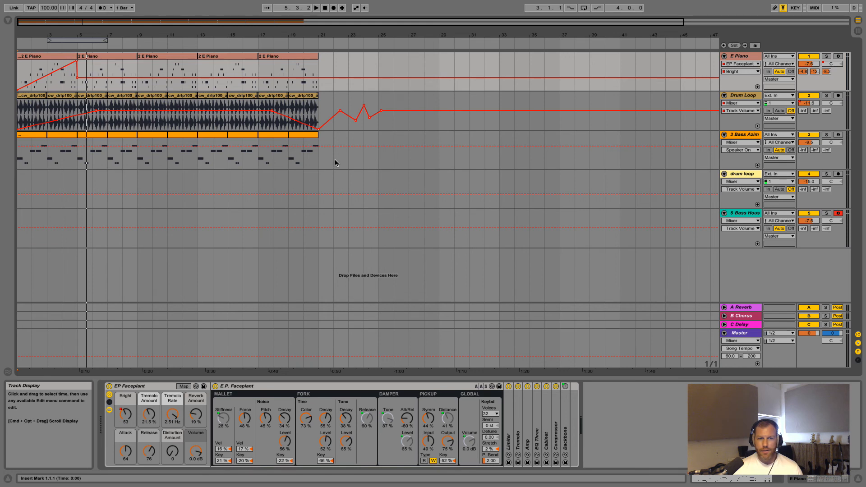
{"action": "left_click", "coordinate": [8, 20]}
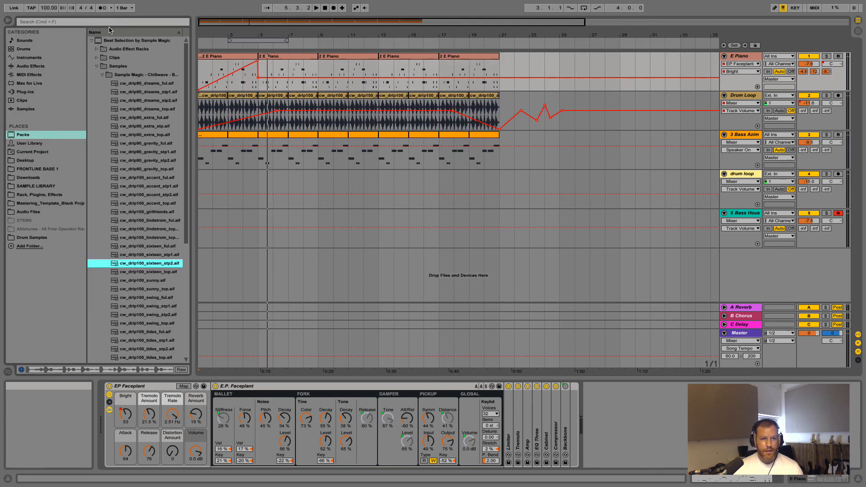
{"action": "left_click_drag", "start_coordinate": [194, 101], "coordinate": [184, 100]}
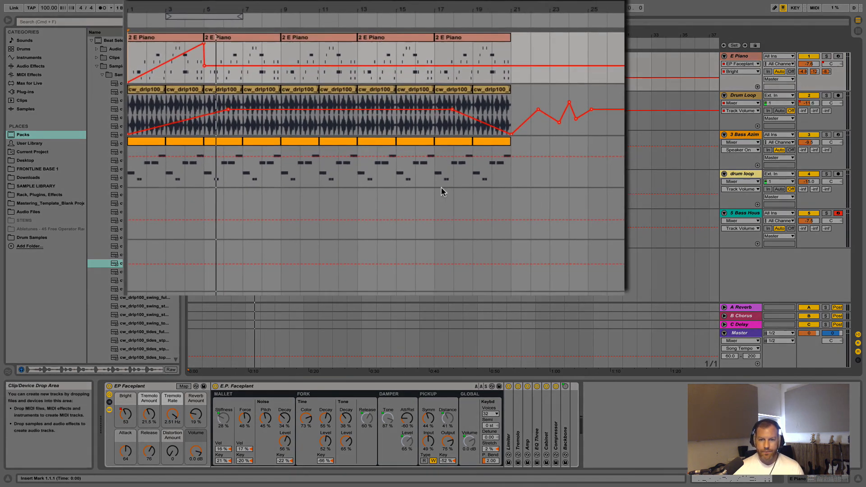
Select bars 1 to 22 across the E Piano, Drum Loop and Bass Azimuth tracks, and clear the selection.
{"action": "left_click", "coordinate": [516, 185]}
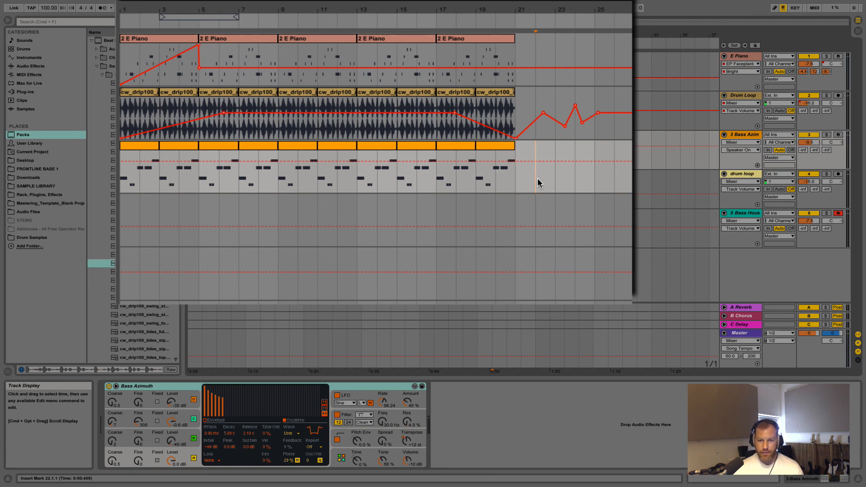
{"action": "left_click_drag", "start_coordinate": [538, 178], "coordinate": [122, 58]}
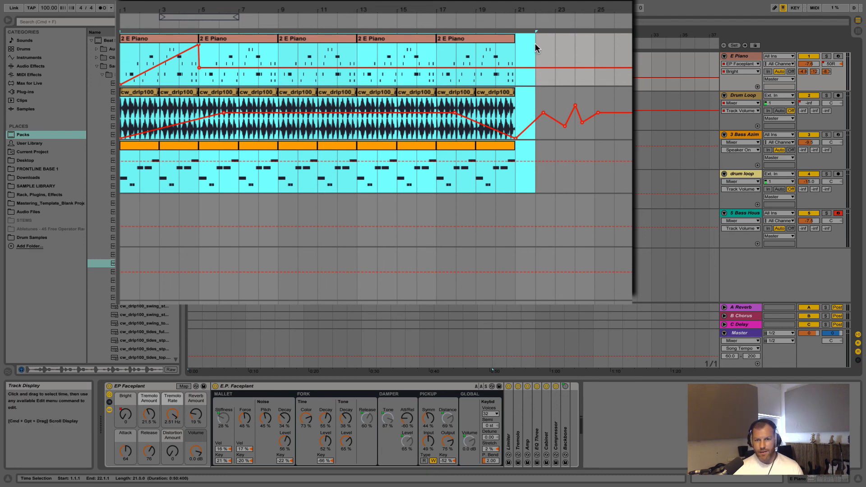
{"action": "left_click", "coordinate": [551, 184]}
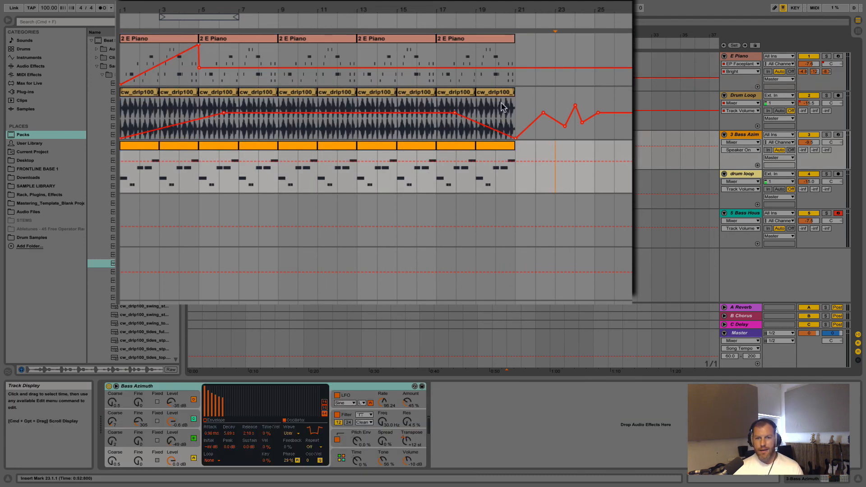
Set the loop brace to start at 1.1.1 with a length of 20 bars, and select all arrangement content within it.
{"action": "left_click_drag", "start_coordinate": [236, 18], "coordinate": [277, 17]}
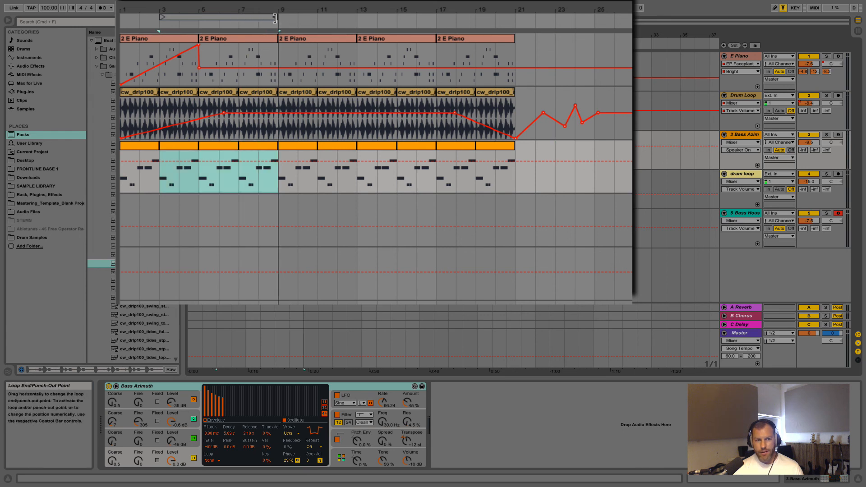
{"action": "left_click_drag", "start_coordinate": [179, 17], "coordinate": [258, 17]}
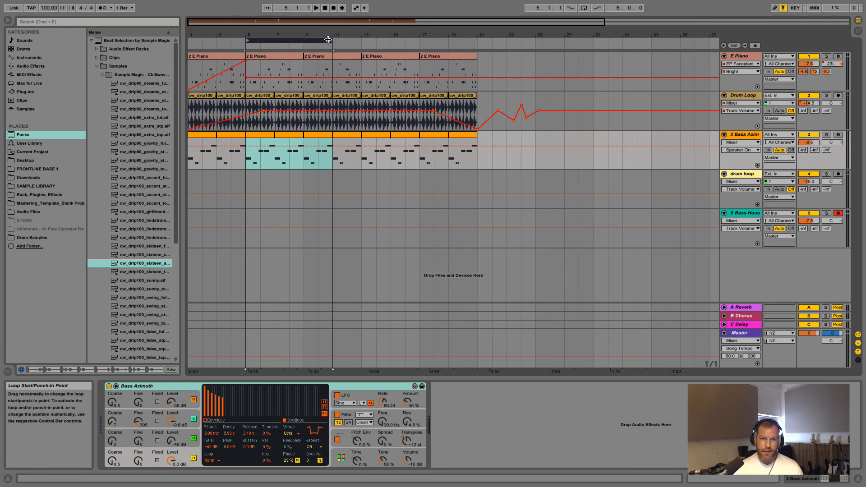
{"action": "left_click_drag", "start_coordinate": [331, 41], "coordinate": [477, 40]}
{"action": "left_click_drag", "start_coordinate": [246, 40], "coordinate": [190, 40]}
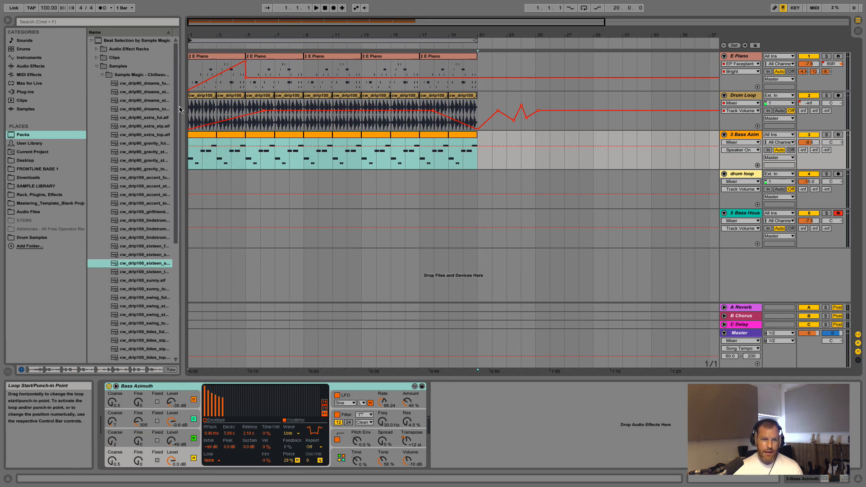
{"action": "left_click", "coordinate": [328, 40]}
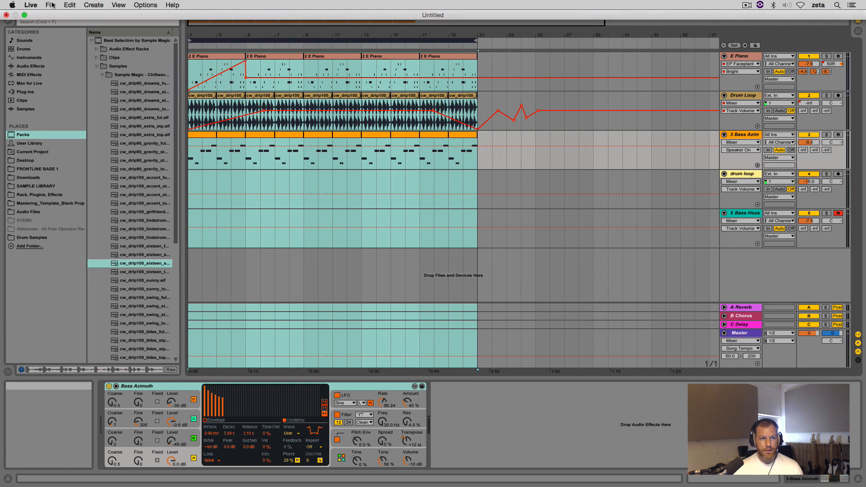
Open the Export Audio/Video settings and set the sample rate to 48000 and the bit depth to 24.
{"action": "left_click", "coordinate": [50, 4]}
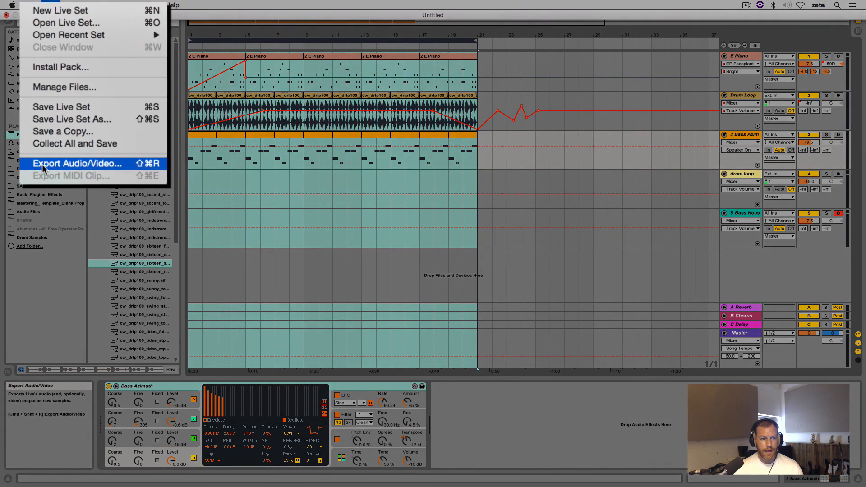
{"action": "left_click", "coordinate": [85, 151]}
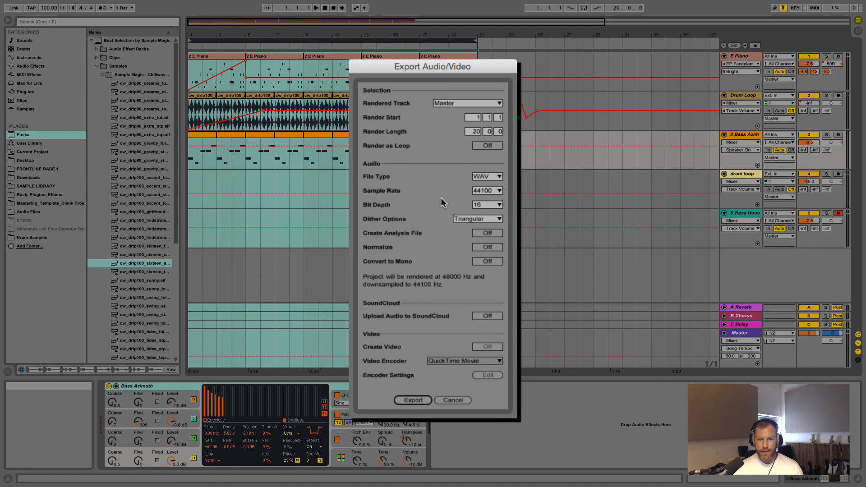
{"action": "left_click", "coordinate": [494, 192]}
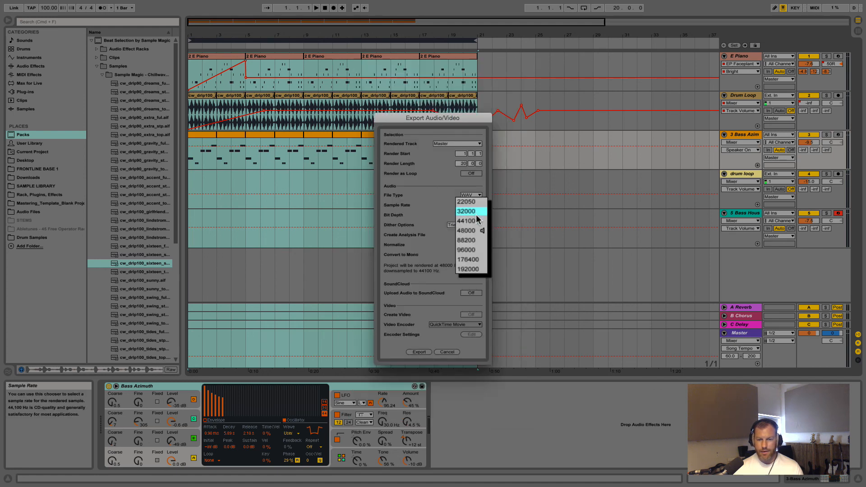
{"action": "left_click", "coordinate": [490, 226]}
{"action": "left_click", "coordinate": [491, 205]}
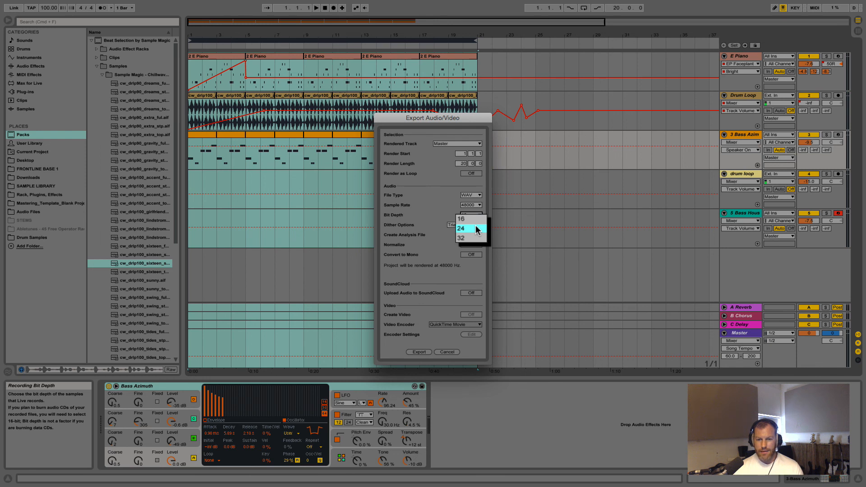
{"action": "left_click", "coordinate": [476, 226]}
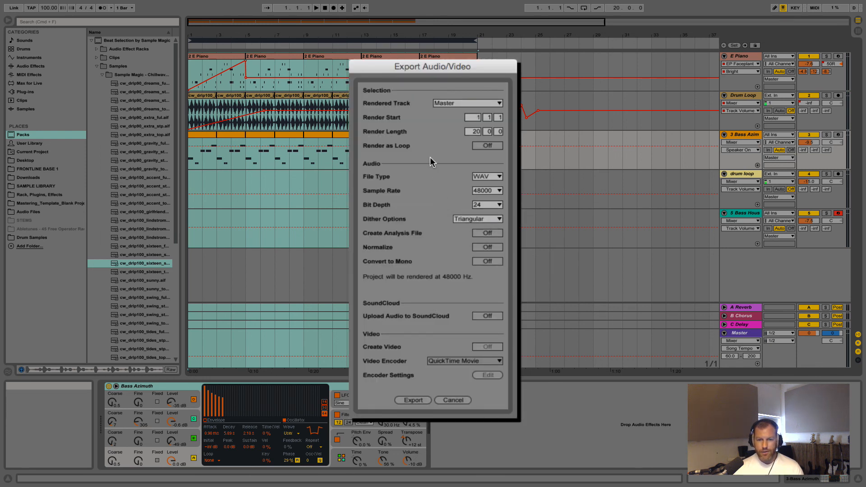
Keep Normalize and Convert to Mono off, and export the Master as a WAV file named Jam 1 on the Desktop.
{"action": "left_click", "coordinate": [488, 262]}
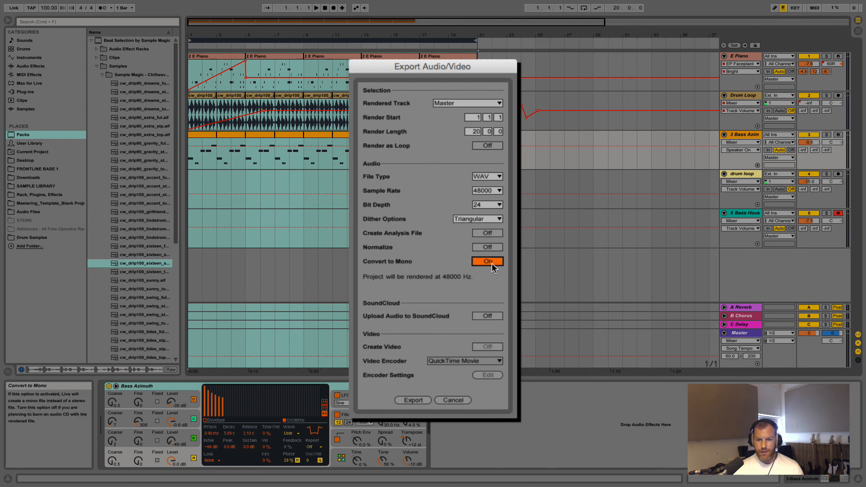
{"action": "left_click", "coordinate": [482, 248]}
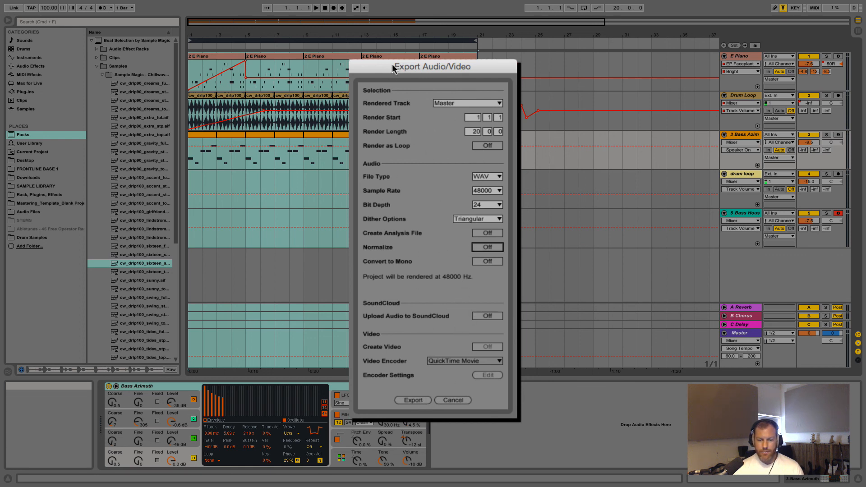
{"action": "left_click", "coordinate": [422, 400]}
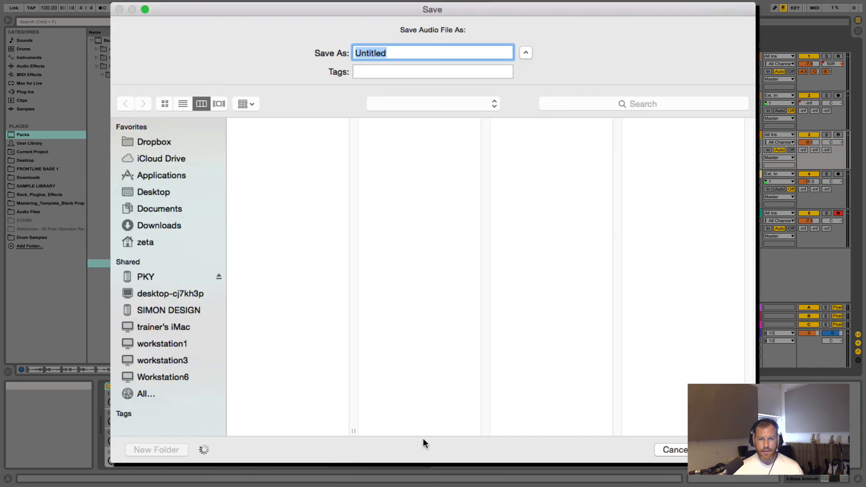
{"action": "left_click", "coordinate": [163, 192]}
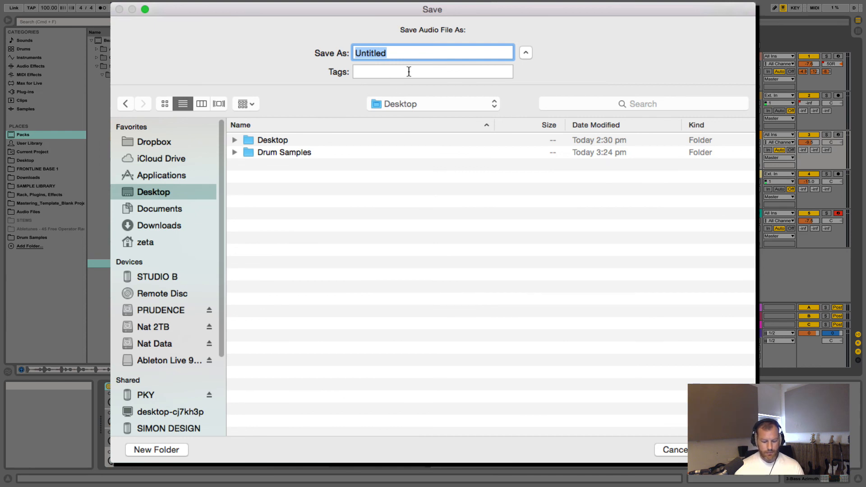
{"action": "type", "text": "Jam 1"}
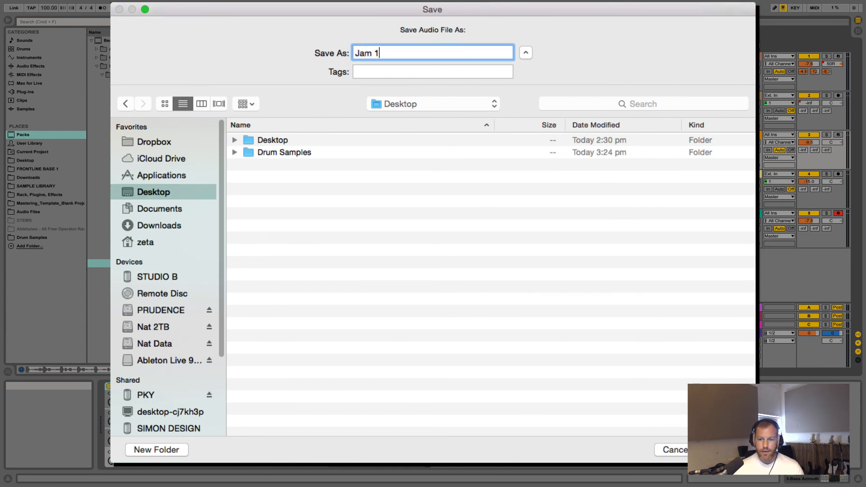
{"action": "key", "text": "Return"}
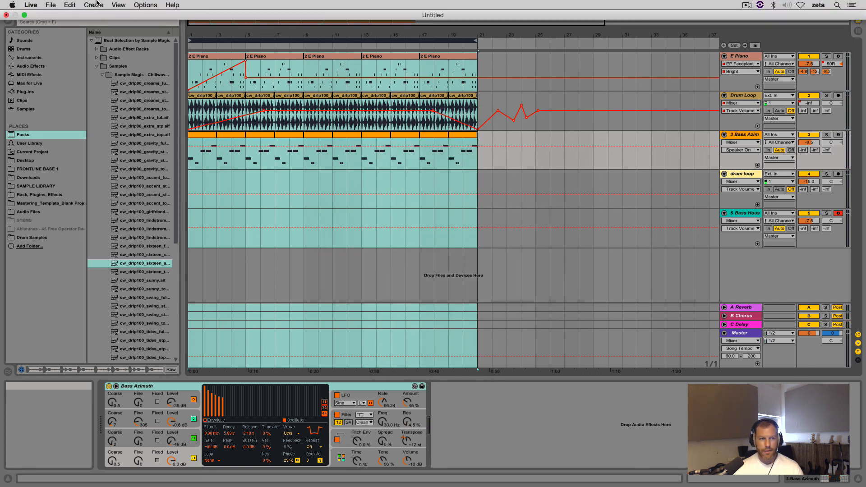
Save the Live Set as Jam 1 on the Desktop.
{"action": "left_click", "coordinate": [51, 4]}
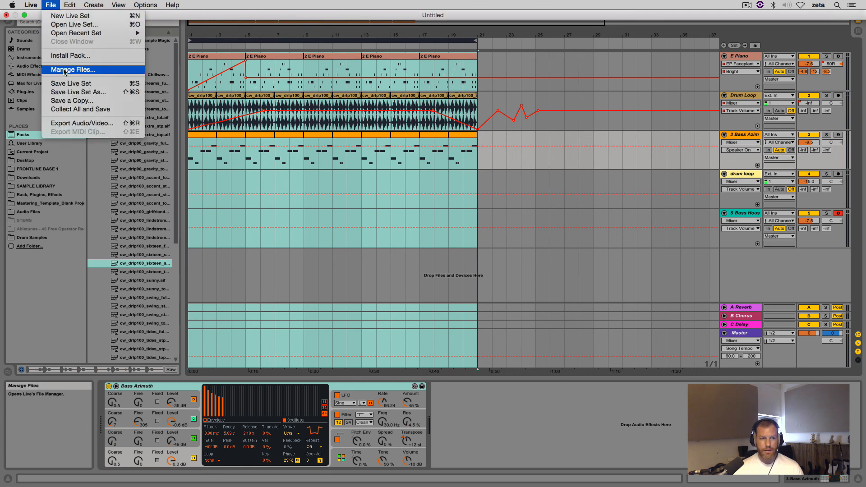
{"action": "left_click", "coordinate": [70, 84]}
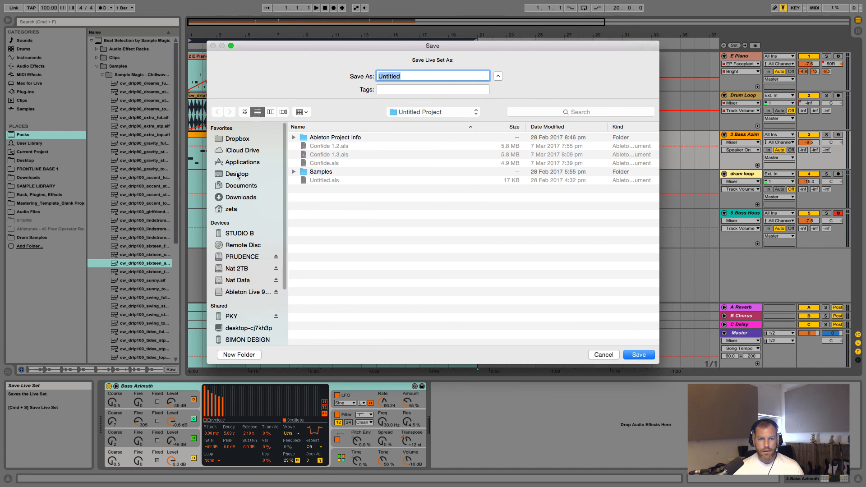
{"action": "left_click", "coordinate": [238, 175]}
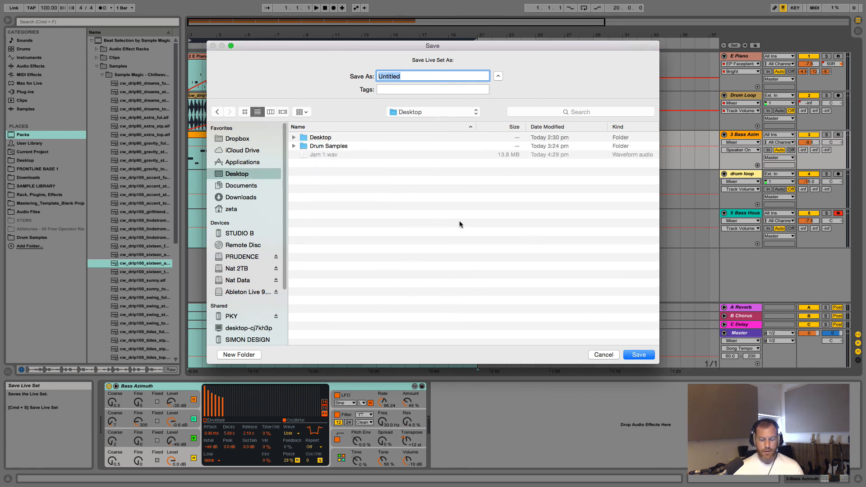
{"action": "type", "text": "Jam 1"}
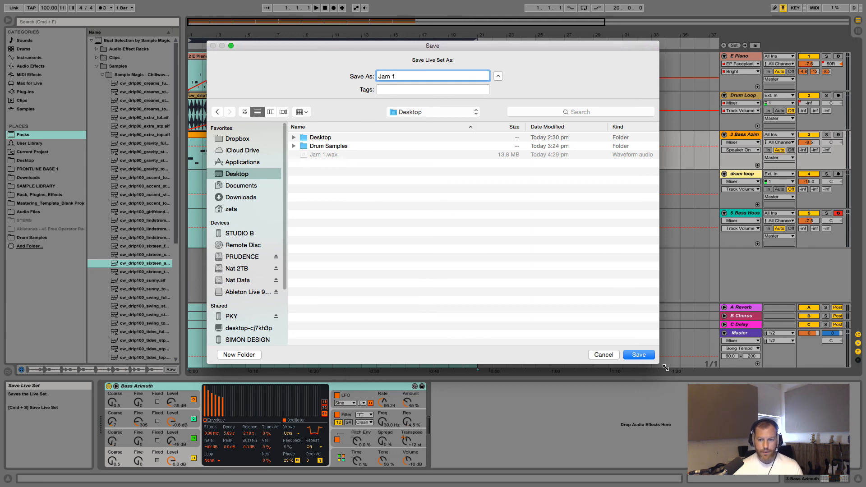
{"action": "left_click", "coordinate": [644, 354]}
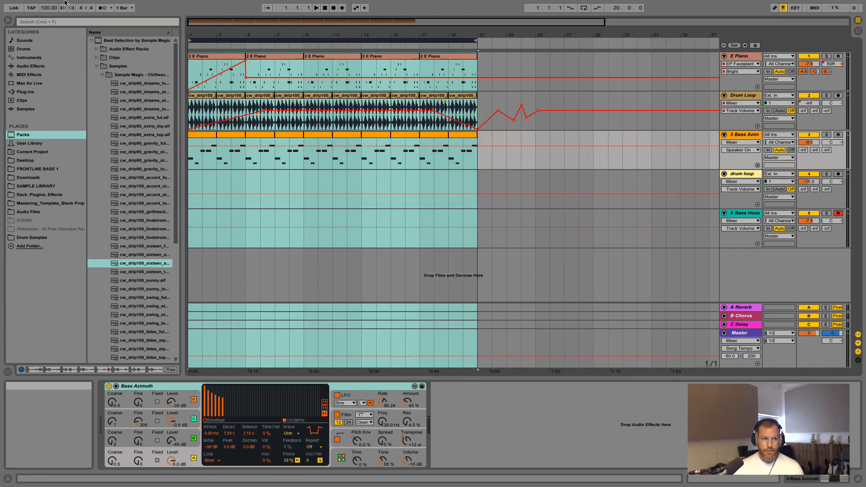
{"action": "left_click", "coordinate": [51, 5]}
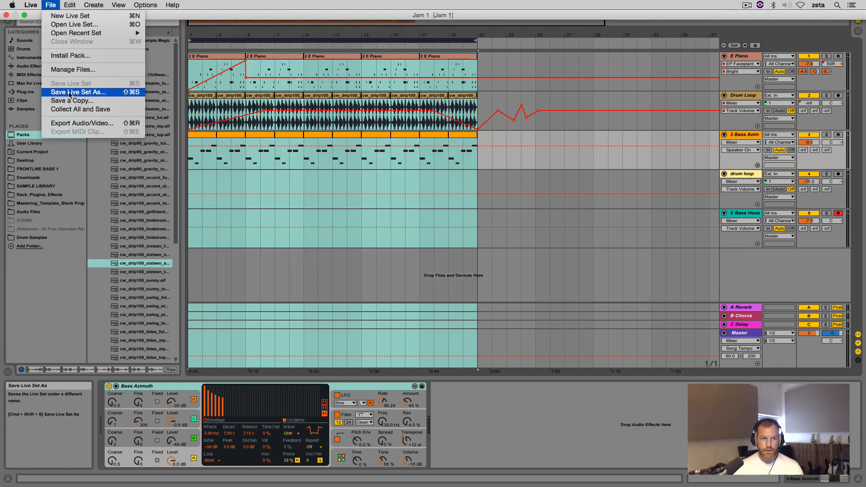
{"action": "left_click", "coordinate": [405, 2]}
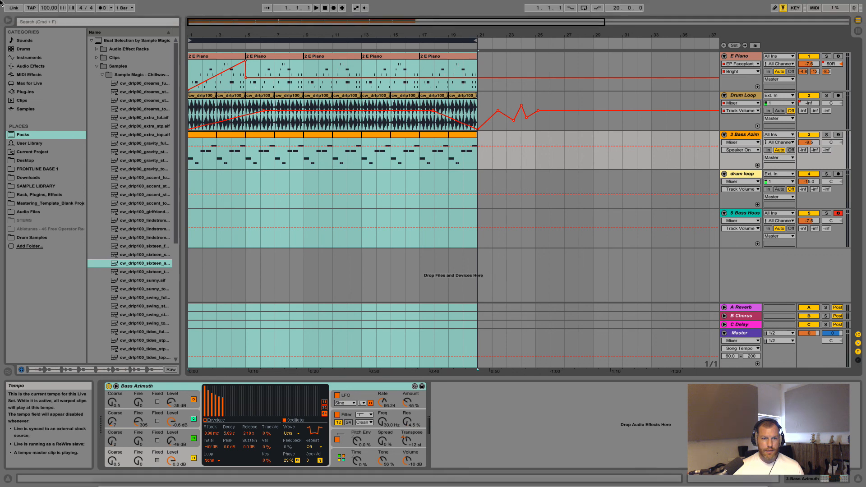
Switch to the Finder desktop, minimise the Live Recordings window, and place Jam 1 Project and Jam 1.wav side by side in open space.
{"action": "mouse_move", "coordinate": [1, 2]}
{"action": "left_click", "coordinate": [410, 223]}
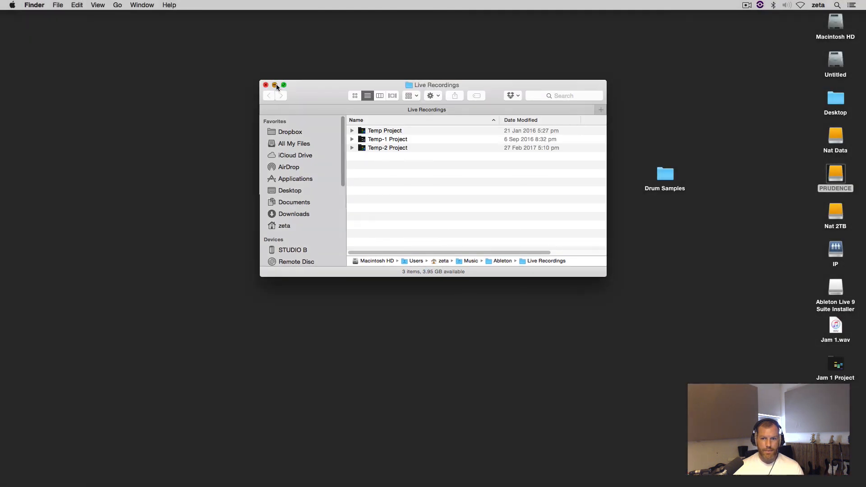
{"action": "left_click", "coordinate": [275, 85]}
{"action": "left_click_drag", "start_coordinate": [835, 365], "coordinate": [383, 99]}
{"action": "left_click", "coordinate": [469, 163]}
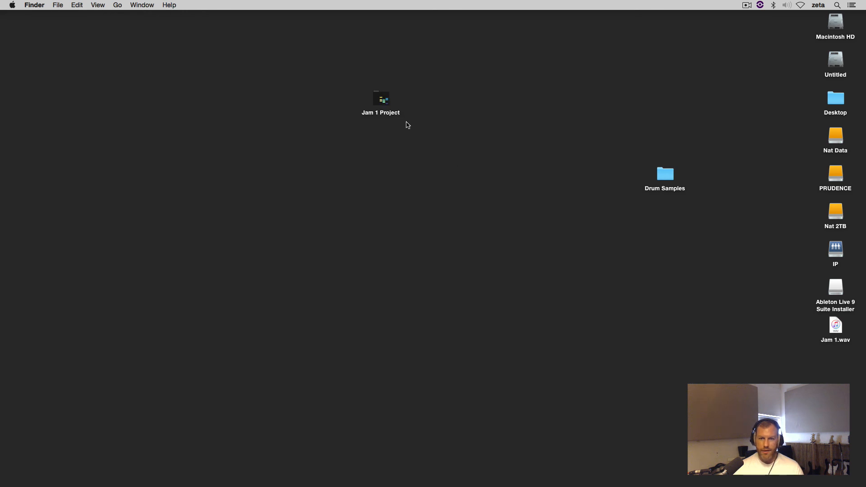
{"action": "left_click_drag", "start_coordinate": [834, 324], "coordinate": [433, 94]}
{"action": "left_click", "coordinate": [420, 102]}
{"action": "left_click", "coordinate": [432, 105]}
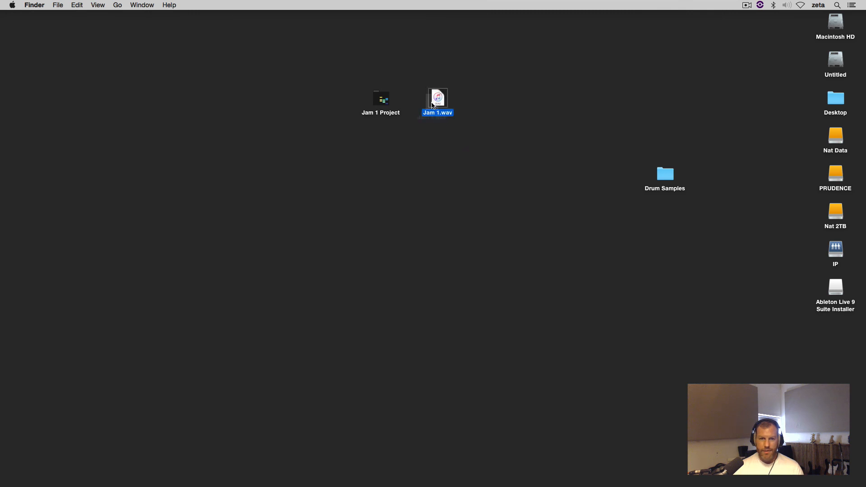
Open the Jam 1 Project folder, examine the Jam 1.als file and the Samples folder in a widened window, and close it.
{"action": "double_click", "coordinate": [382, 99]}
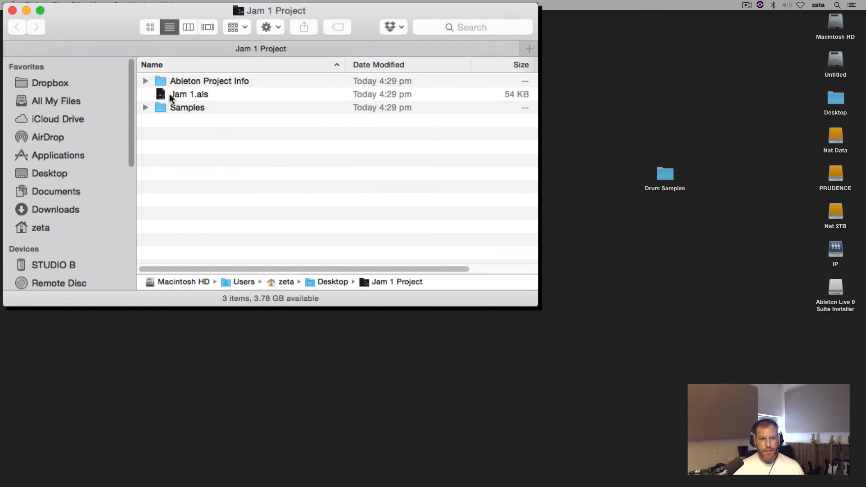
{"action": "left_click", "coordinate": [185, 94]}
{"action": "left_click", "coordinate": [190, 141]}
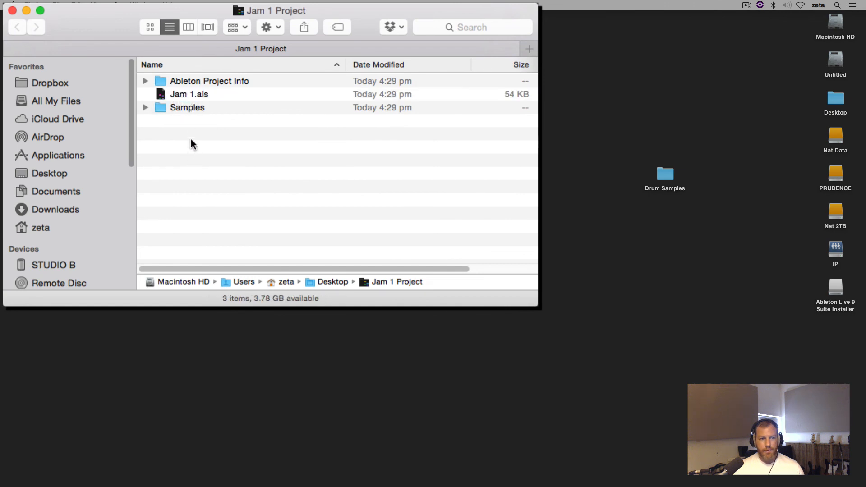
{"action": "left_click", "coordinate": [199, 95]}
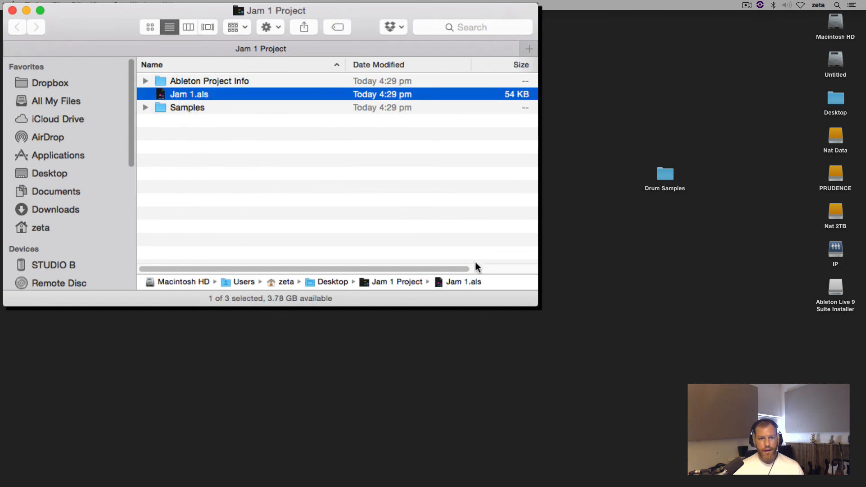
{"action": "left_click_drag", "start_coordinate": [538, 307], "coordinate": [752, 312]}
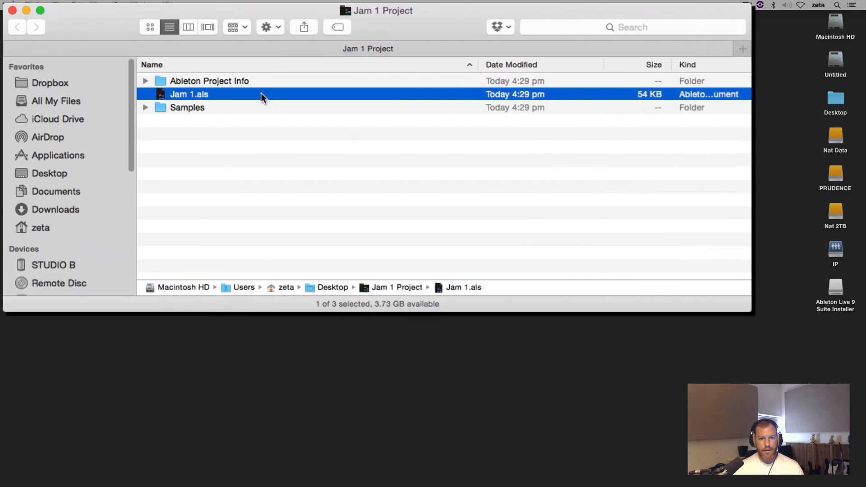
{"action": "left_click", "coordinate": [212, 159]}
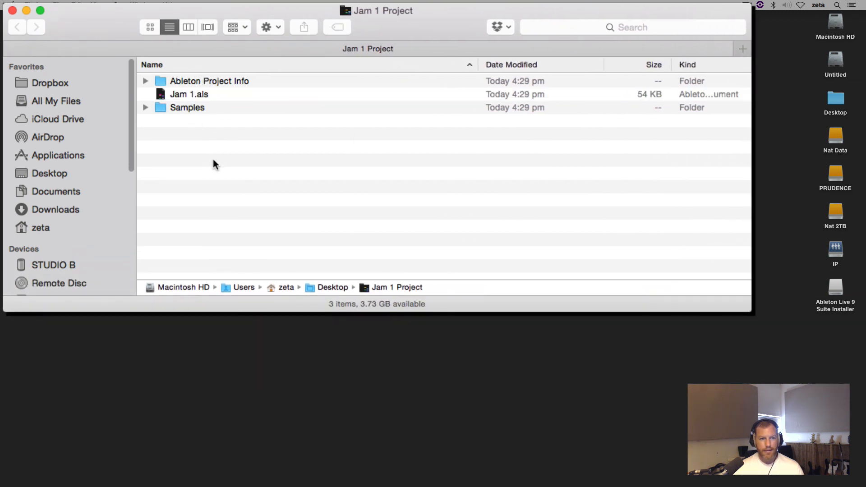
{"action": "left_click", "coordinate": [146, 108]}
{"action": "left_click", "coordinate": [146, 108]}
{"action": "left_click", "coordinate": [13, 10]}
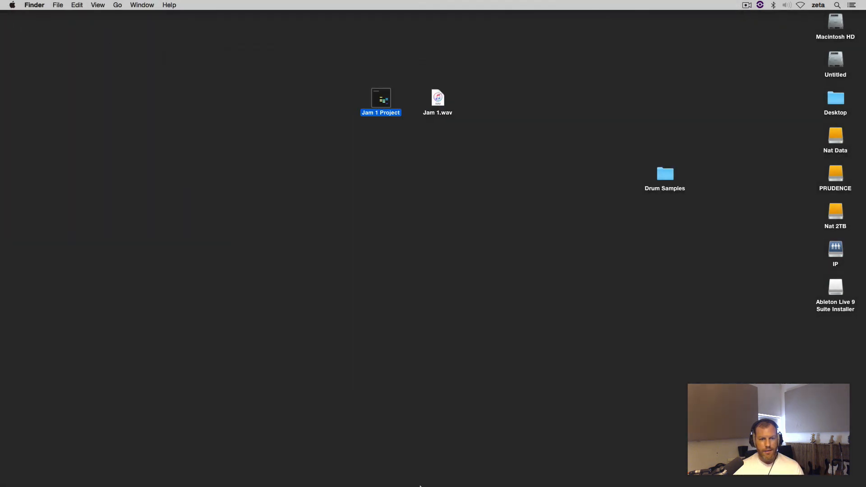
Switch to Ableton Live and run Collect All and Save, including files from elsewhere, other Projects, the User Library and Factory Packs.
{"action": "left_click", "coordinate": [351, 471]}
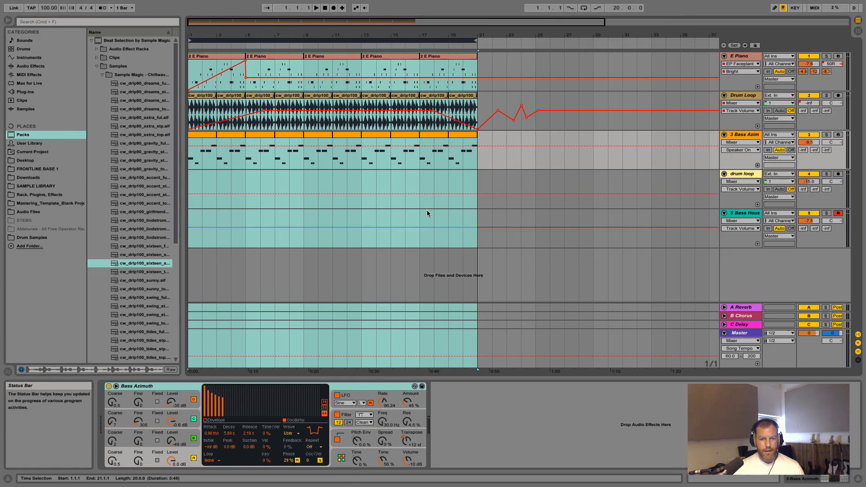
{"action": "left_click", "coordinate": [404, 96]}
{"action": "left_click", "coordinate": [361, 190]}
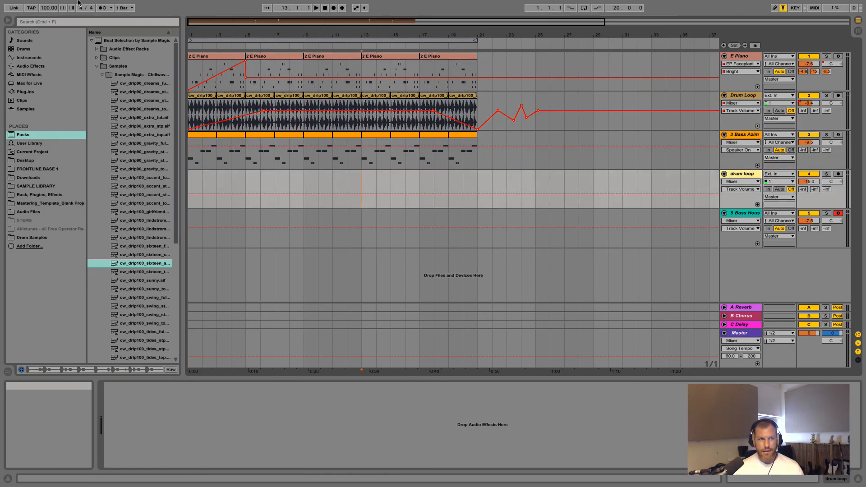
{"action": "mouse_move", "coordinate": [78, 2]}
{"action": "left_click", "coordinate": [51, 4]}
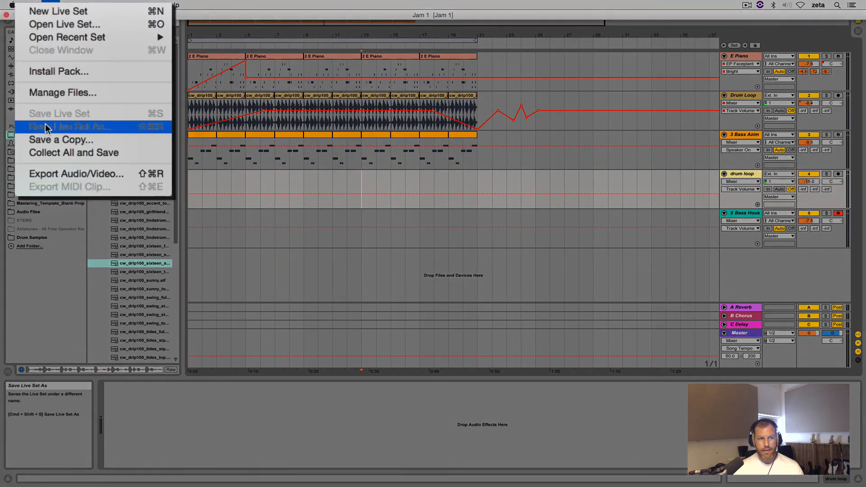
{"action": "left_click", "coordinate": [68, 153]}
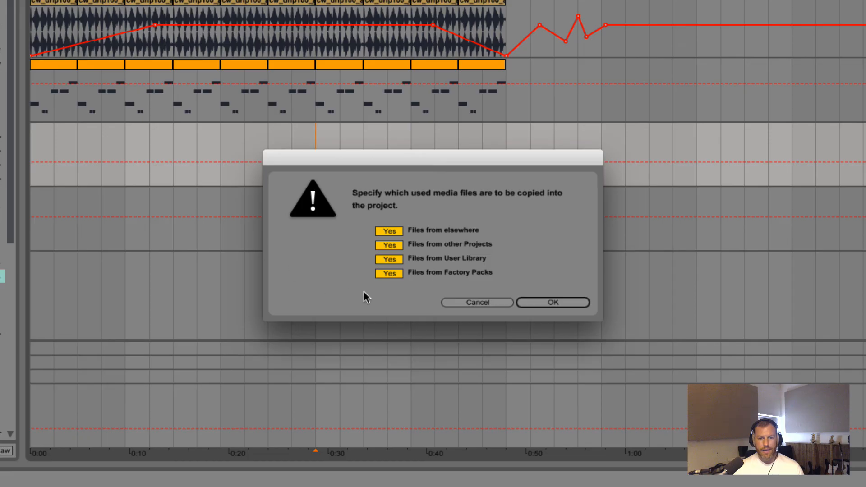
{"action": "left_click", "coordinate": [553, 302]}
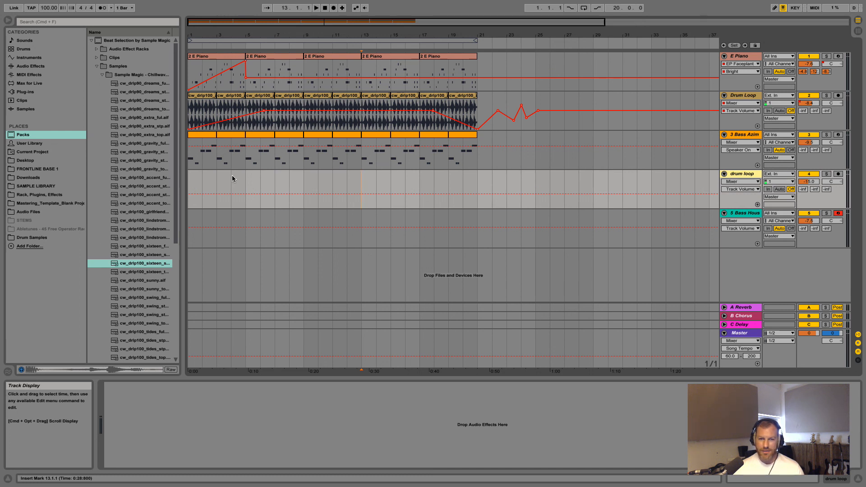
{"action": "left_click_drag", "start_coordinate": [263, 23], "coordinate": [374, 204]}
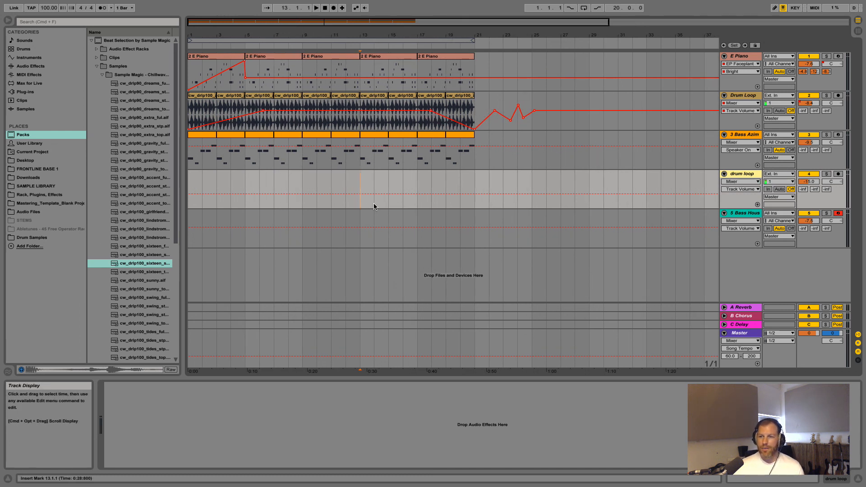